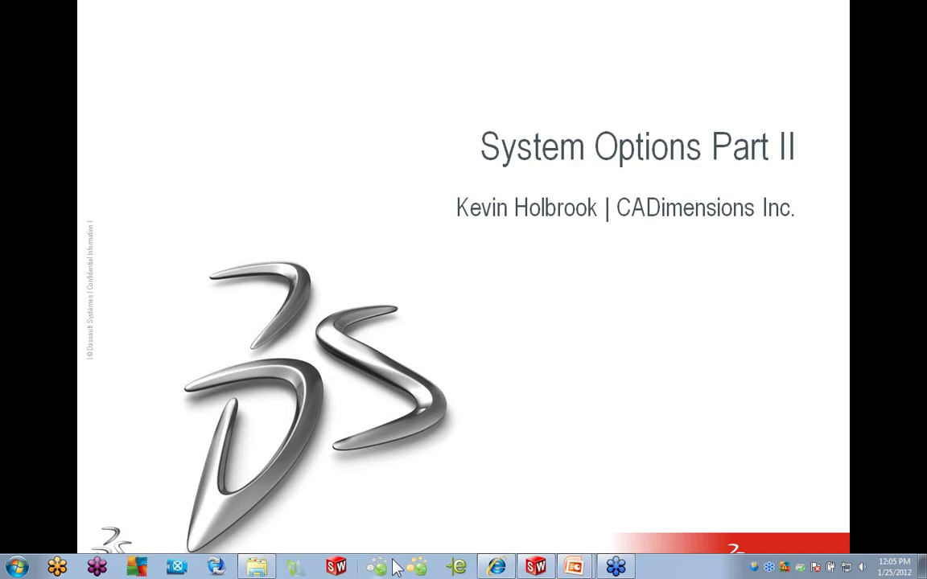
Bring the CADimensions home page to the front and look over its TECH SUPPORT and RESOURCES menus.
{"action": "left_click", "coordinate": [499, 568]}
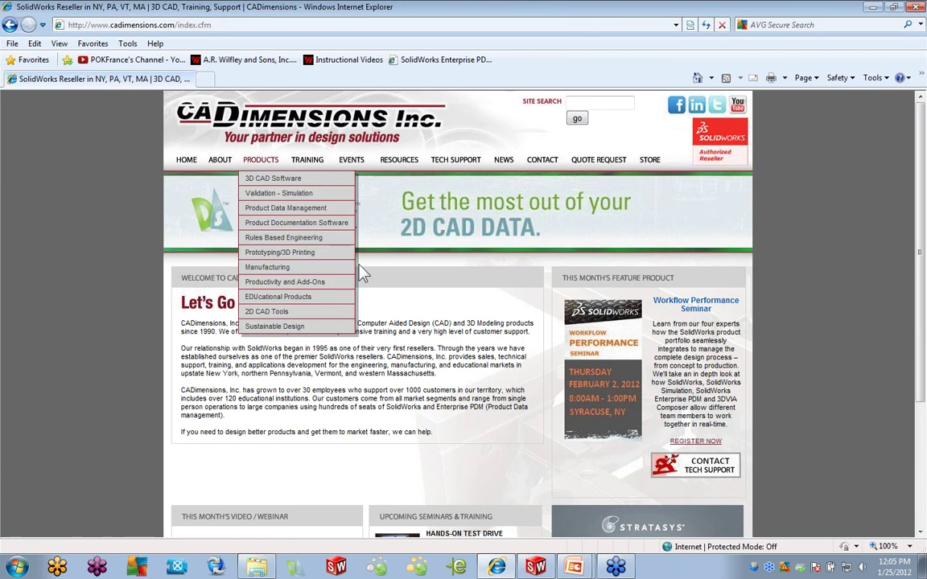
{"action": "mouse_move", "coordinate": [463, 161]}
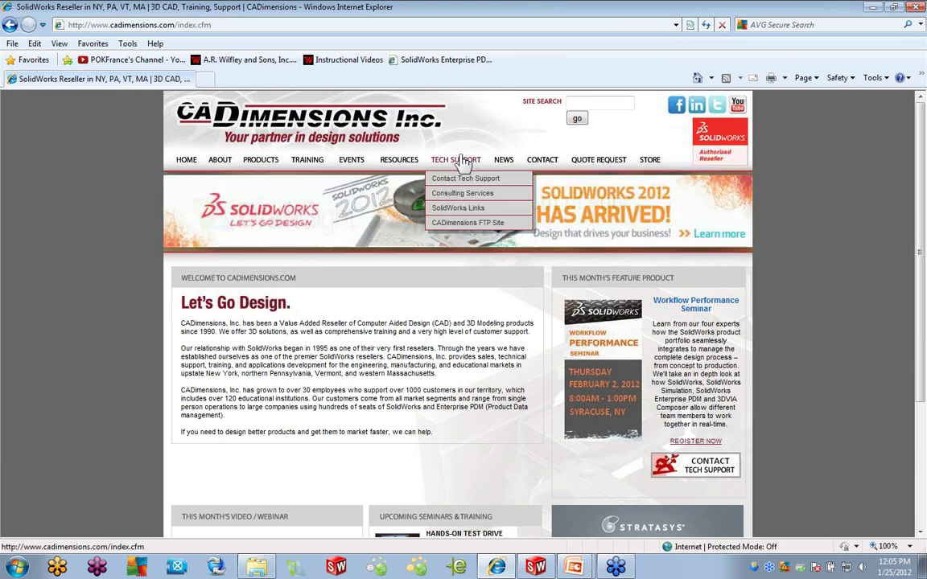
{"action": "mouse_move", "coordinate": [407, 161]}
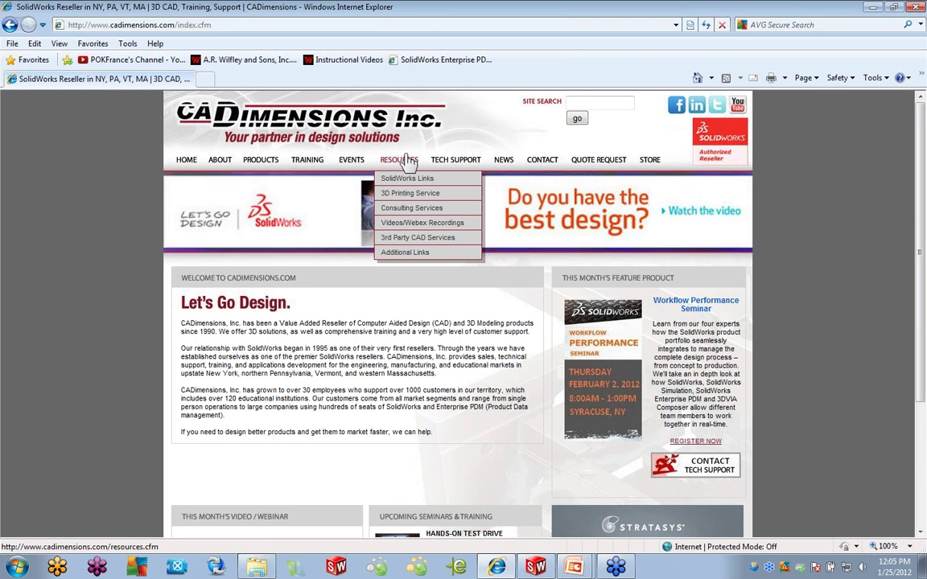
Go to the Resources > Videos/Webex Recordings page and scroll through the recordings list.
{"action": "left_click", "coordinate": [422, 224]}
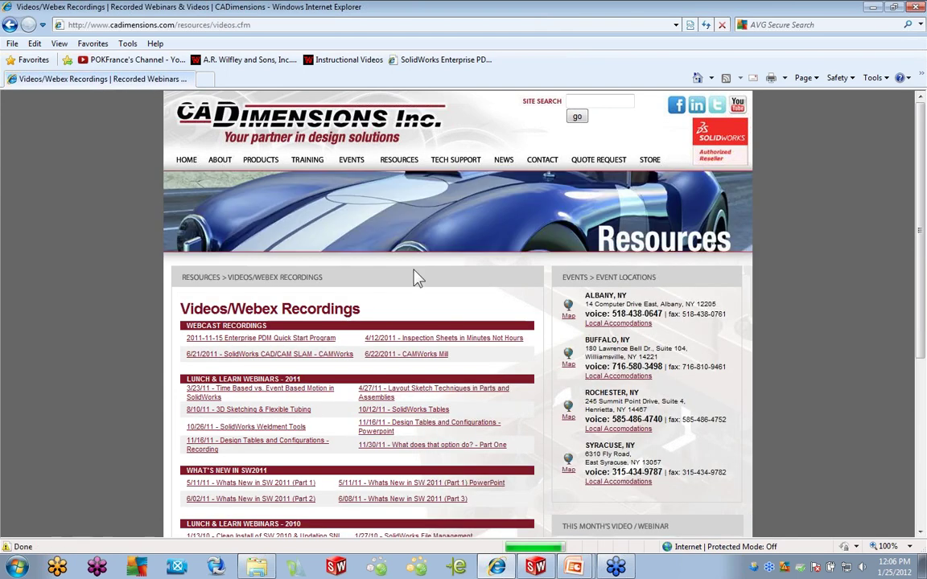
{"action": "scroll", "coordinate": [413, 277], "scroll_direction": "down", "scroll_amount": 3}
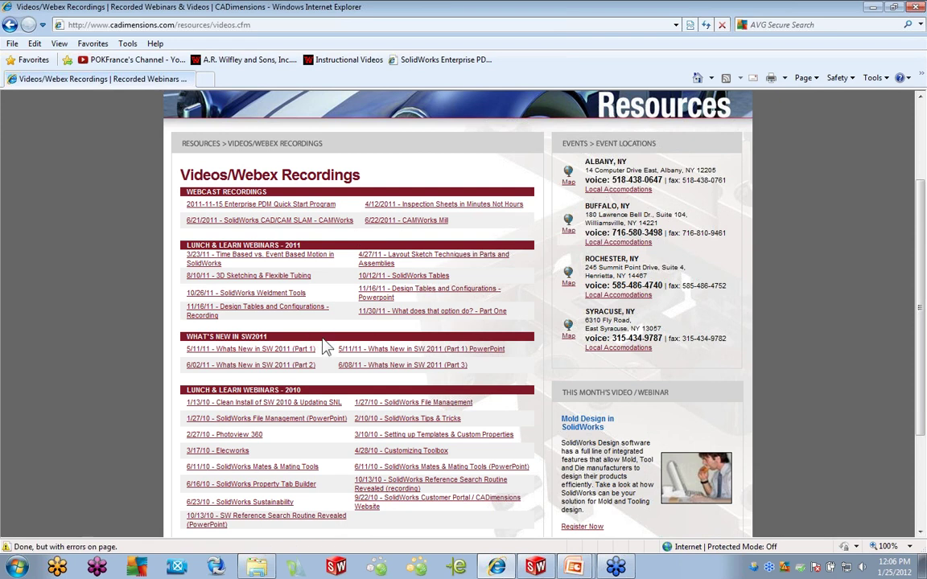
{"action": "scroll", "coordinate": [402, 378], "scroll_direction": "down", "scroll_amount": 1}
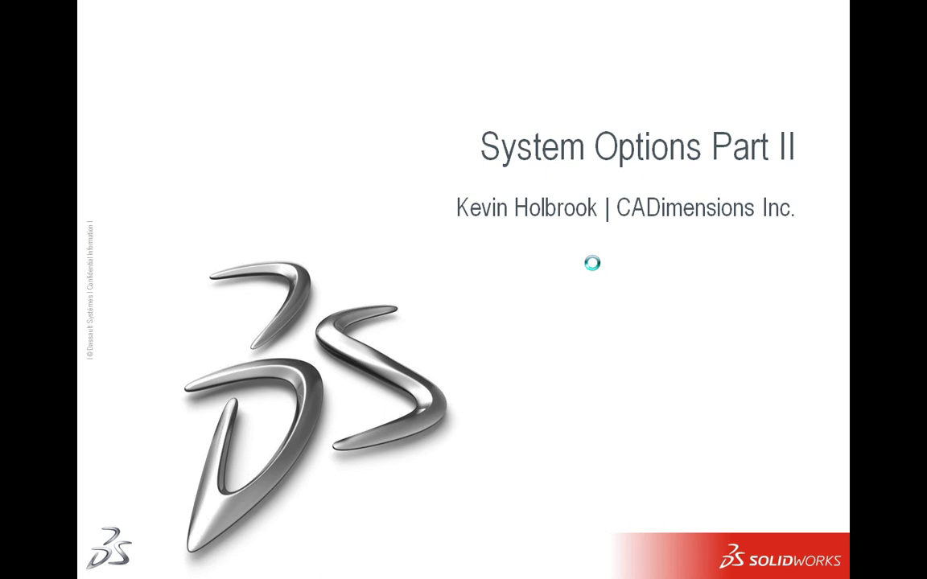
Advance the slideshow to the Q1 2012 Upcoming Lunch and Learn Schedule slide.
{"action": "left_click", "coordinate": [597, 272]}
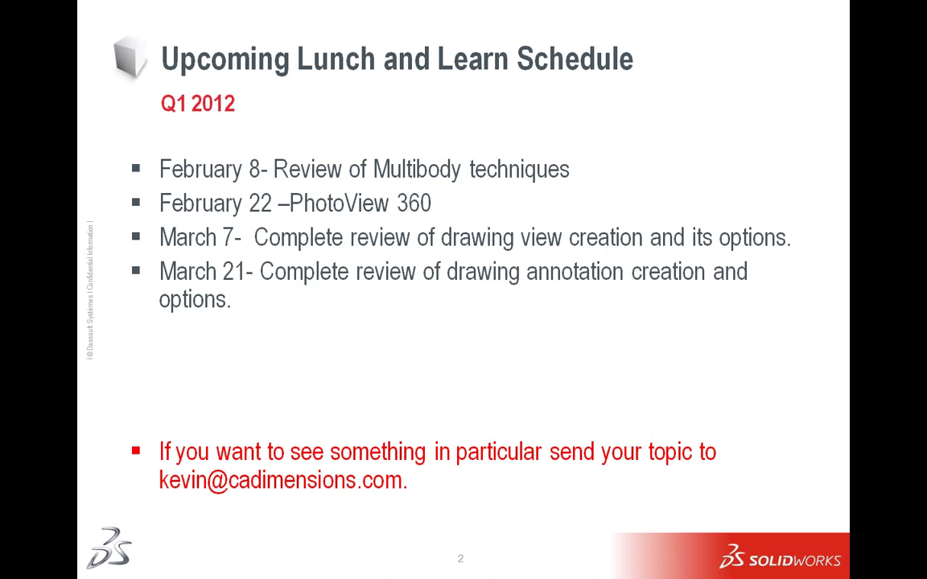
Move on to slide 3, the System Options agenda from Colors through Collaboration.
{"action": "key", "text": "Right"}
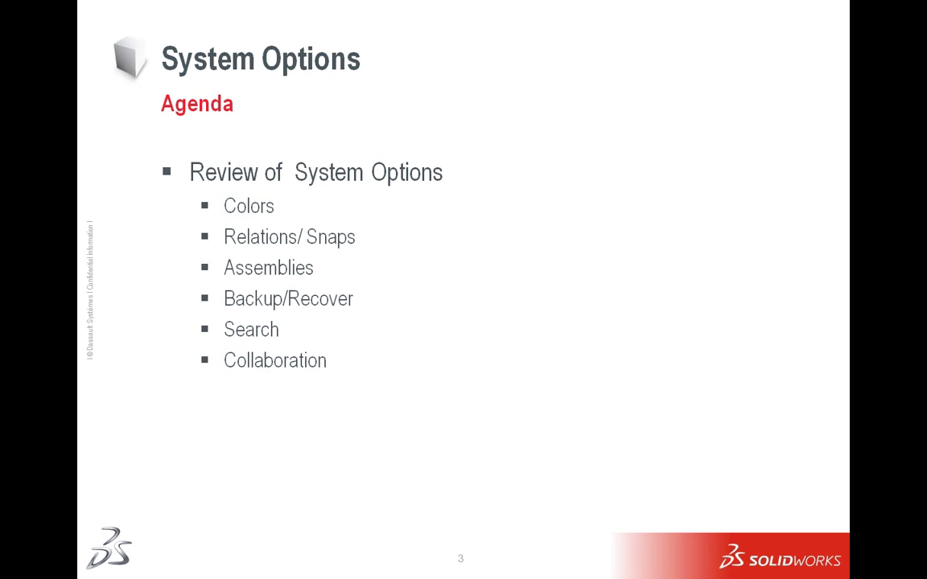
Show the Colors Tab slide, then switch to the SolidWorks AIRSOURCE assembly window.
{"action": "key", "text": "Right"}
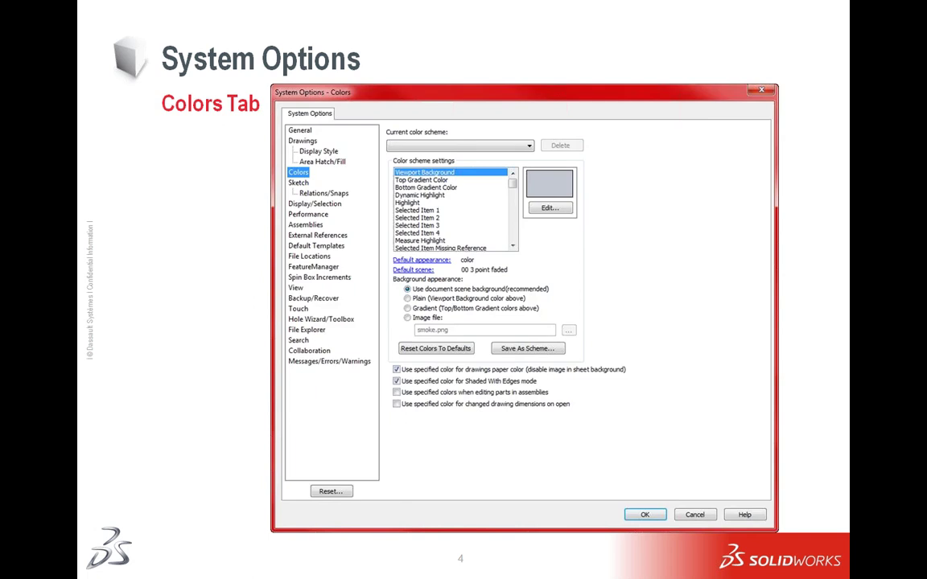
{"action": "key", "text": "alt+Tab"}
{"action": "key", "text": "alt+Tab"}
{"action": "key", "text": "alt+Tab"}
In System Options > Colors, inspect the Dimensions, Dangling and Sketch, Over Defined colours.
{"action": "left_click", "coordinate": [467, 9]}
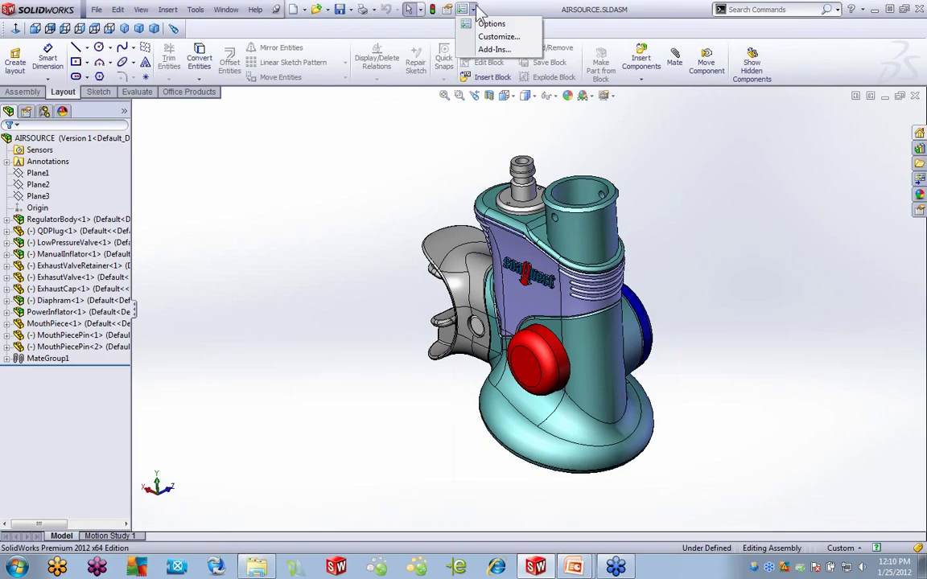
{"action": "left_click", "coordinate": [491, 25]}
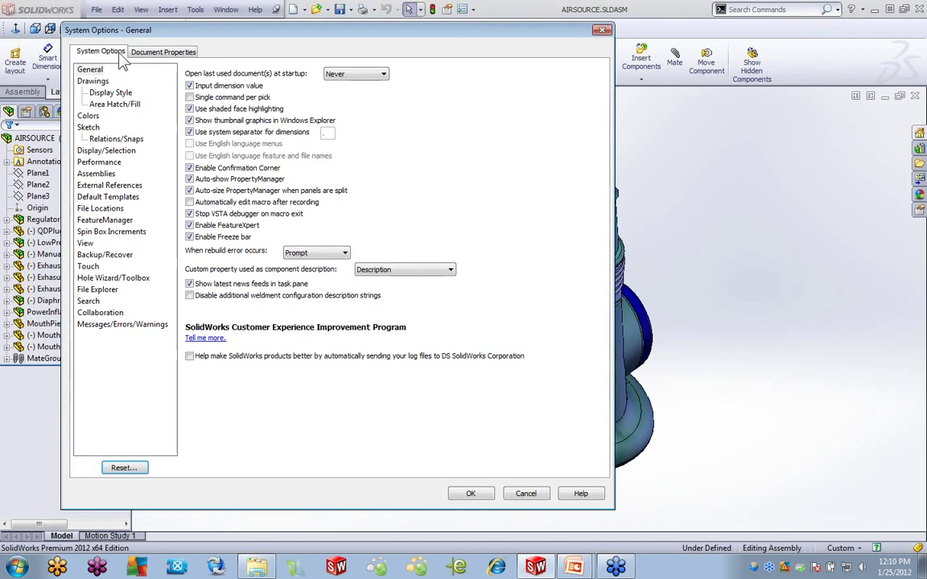
{"action": "left_click", "coordinate": [88, 117]}
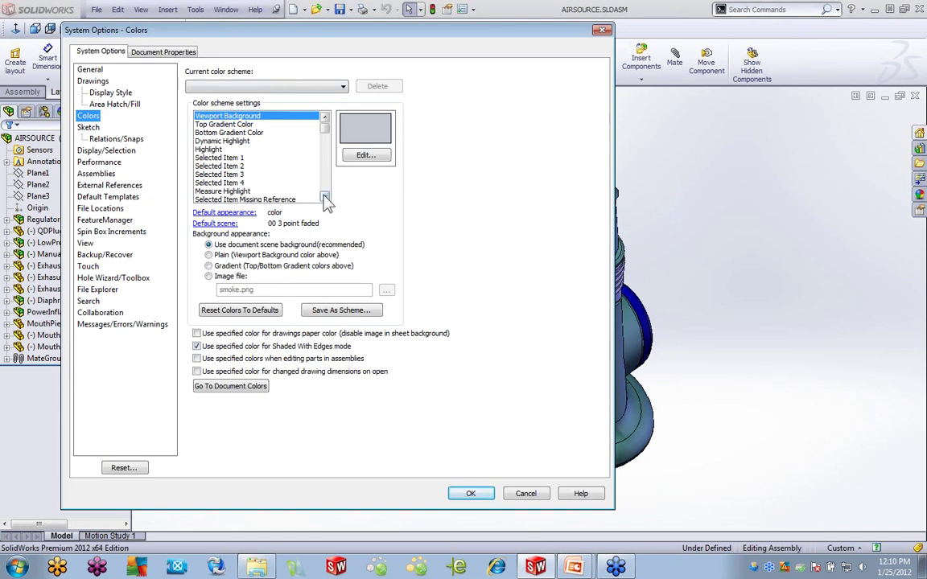
{"action": "left_click_drag", "start_coordinate": [325, 198], "coordinate": [325, 198]}
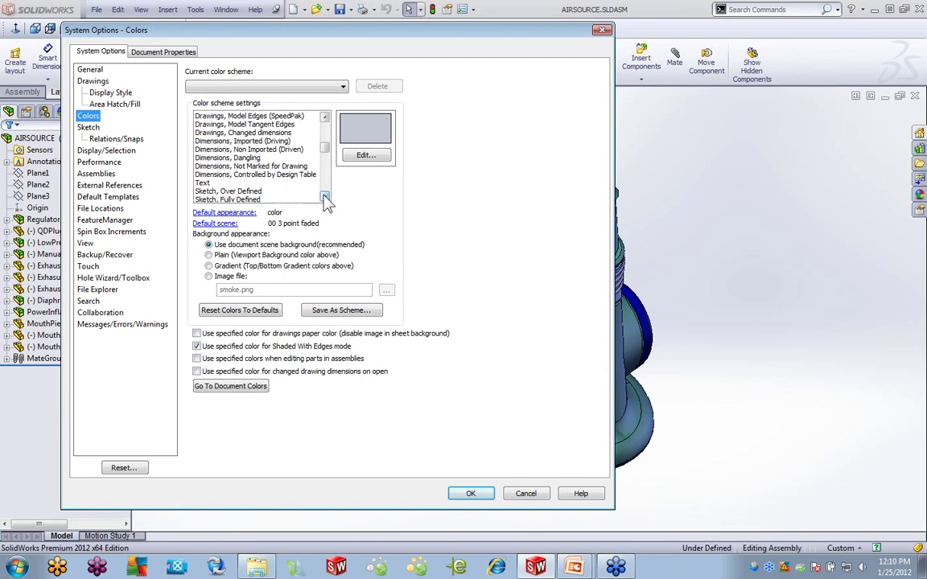
{"action": "left_click", "coordinate": [215, 157]}
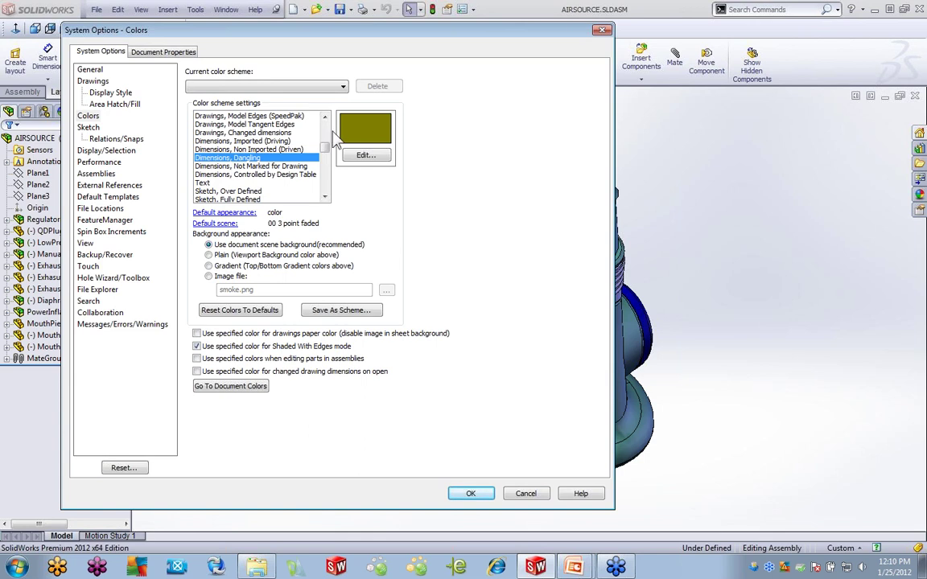
{"action": "left_click_drag", "start_coordinate": [324, 197], "coordinate": [325, 197]}
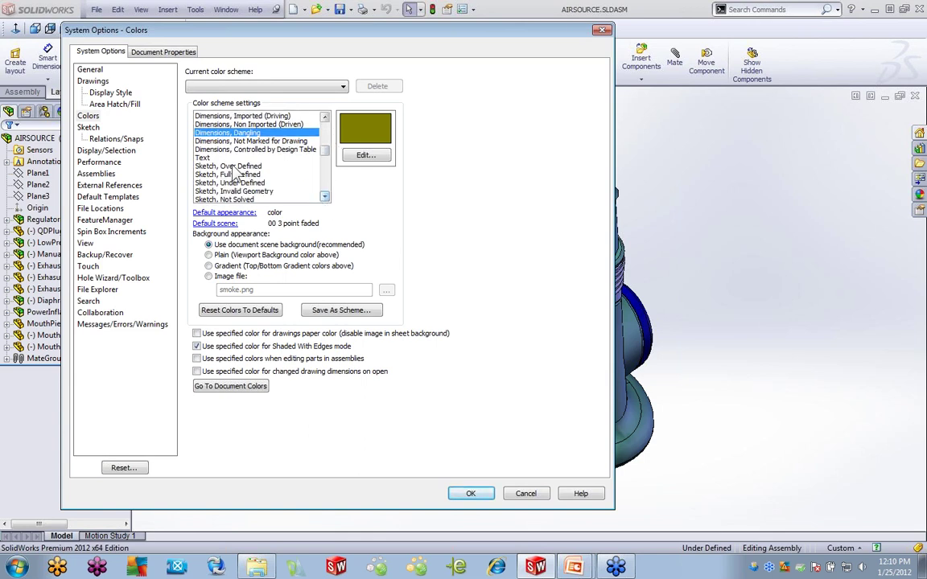
{"action": "left_click", "coordinate": [234, 166]}
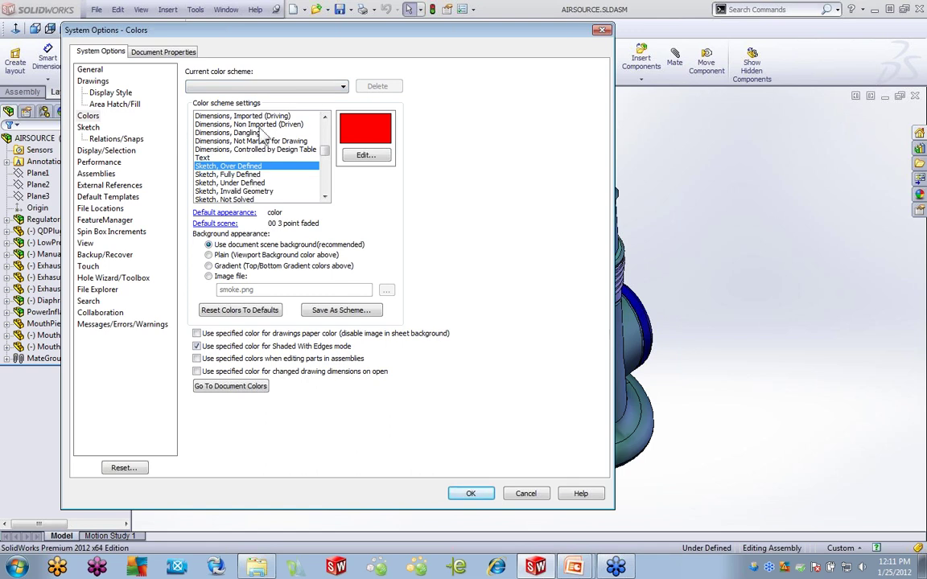
Apply Blue Highlight as the current colour scheme.
{"action": "left_click", "coordinate": [346, 87]}
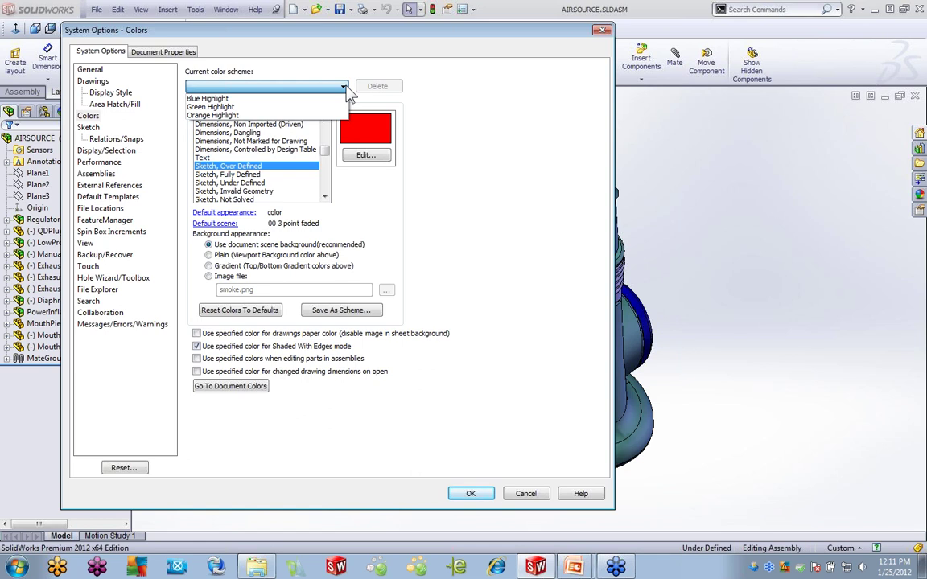
{"action": "left_click", "coordinate": [235, 97]}
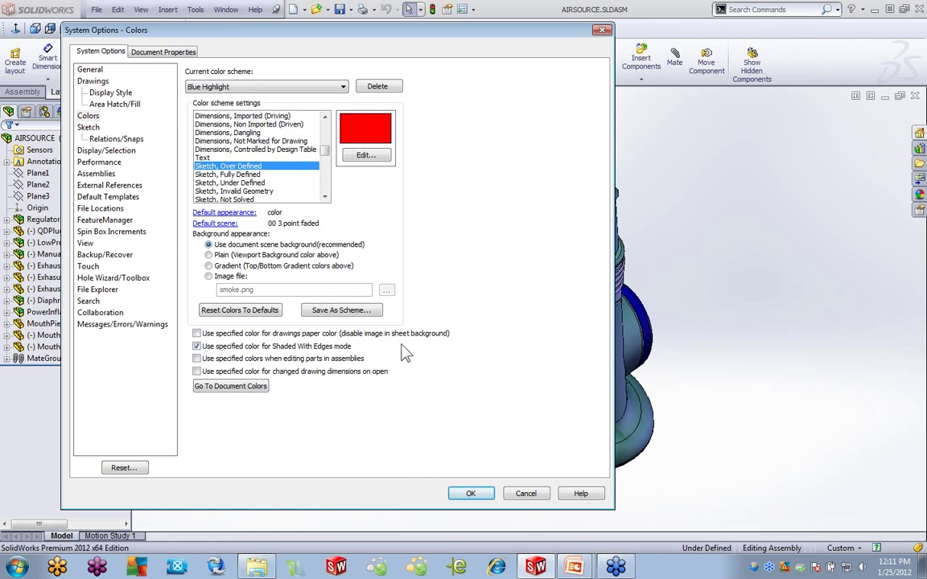
{"action": "left_click", "coordinate": [470, 495]}
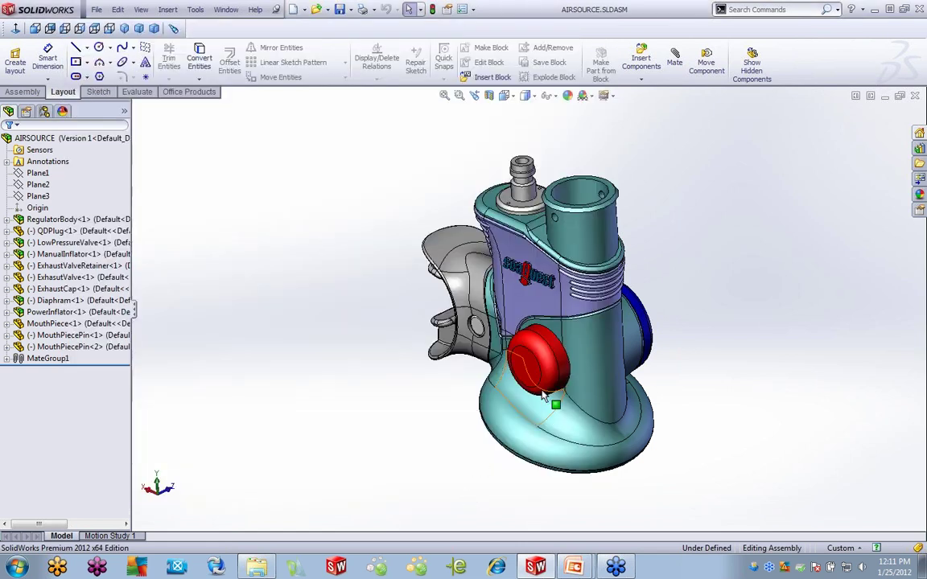
Select and clear faces on the RegulatorBody, then turn on RealView Graphics.
{"action": "left_click", "coordinate": [593, 360]}
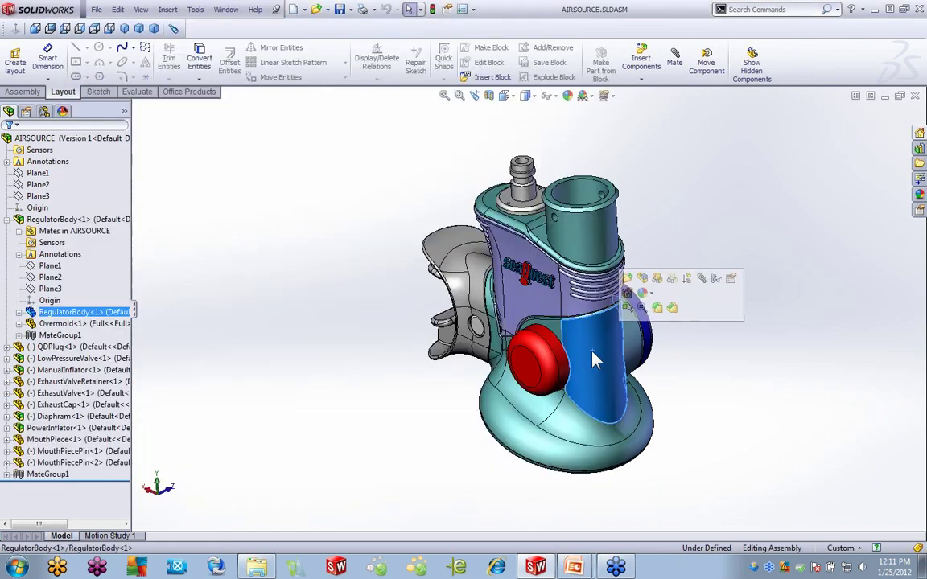
{"action": "left_click", "coordinate": [572, 451]}
{"action": "left_click", "coordinate": [642, 209]}
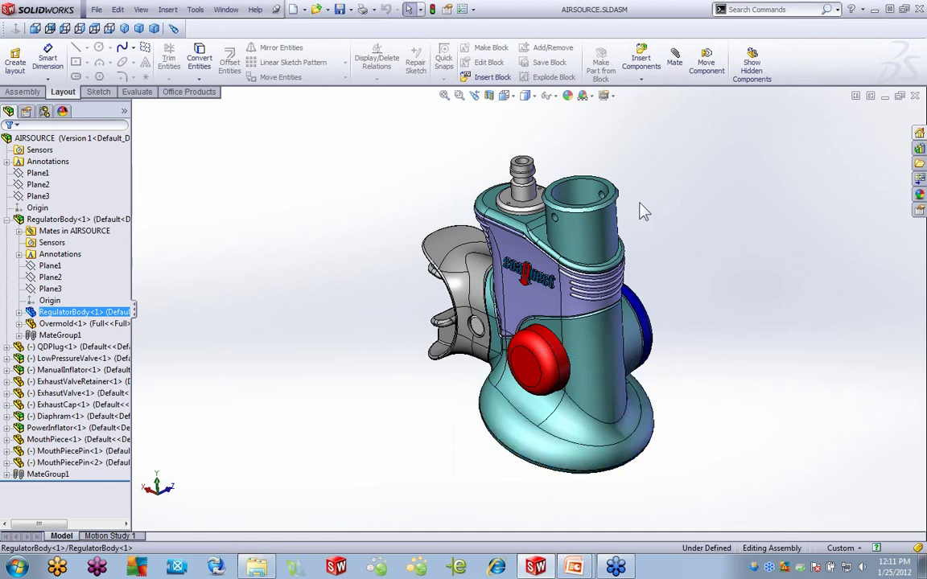
{"action": "left_click", "coordinate": [610, 97]}
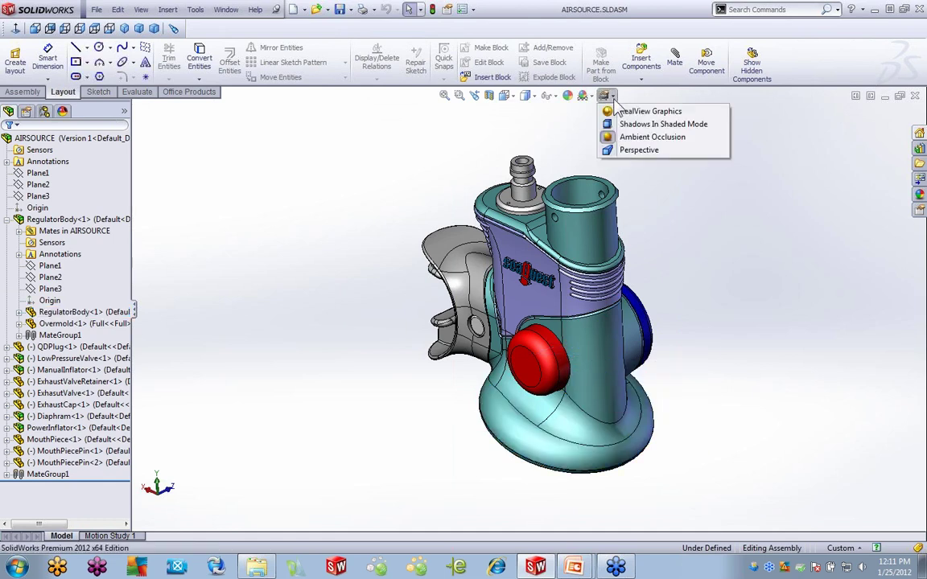
{"action": "left_click", "coordinate": [631, 115]}
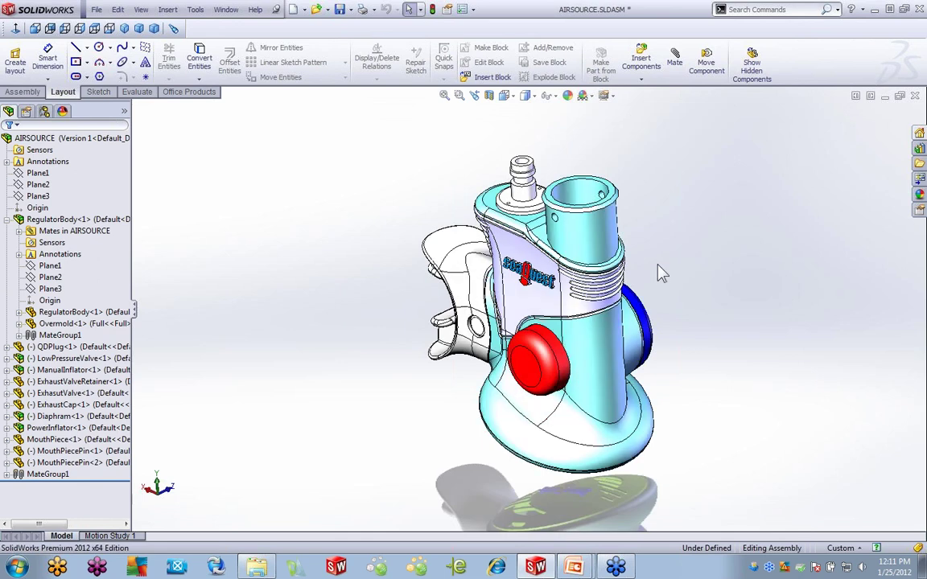
Select the RegulatorBody, Overmold and top tube to show the blue highlighting.
{"action": "left_click", "coordinate": [598, 246]}
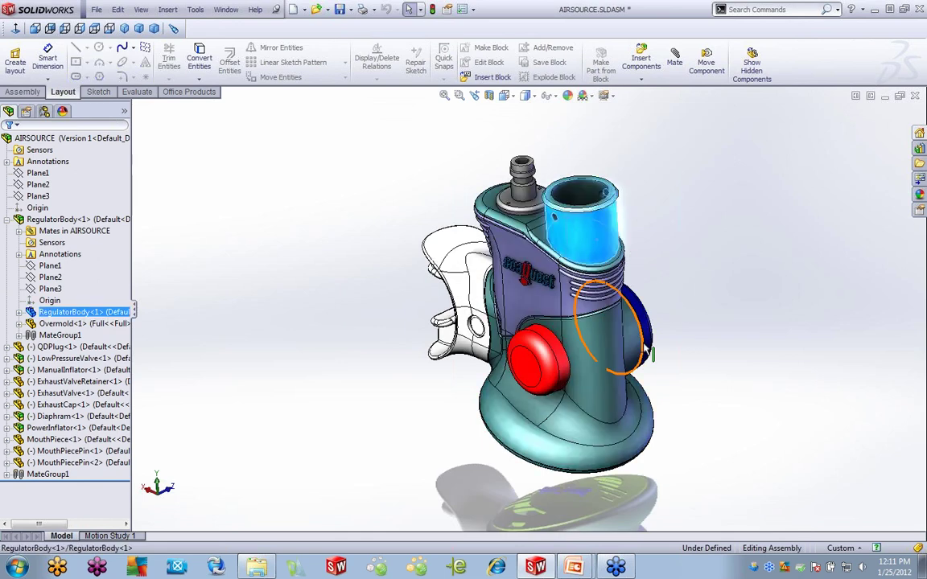
{"action": "left_click", "coordinate": [544, 310]}
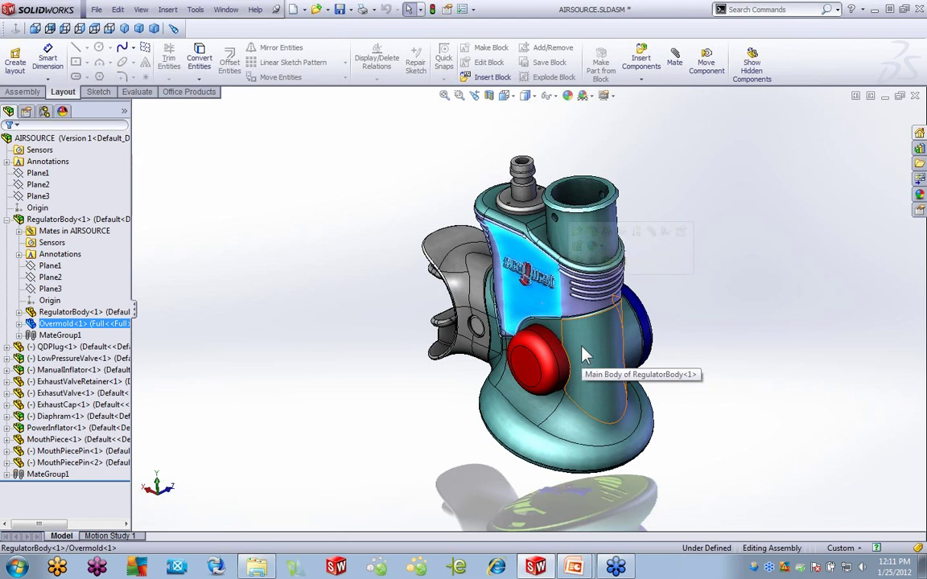
{"action": "left_click", "coordinate": [591, 216]}
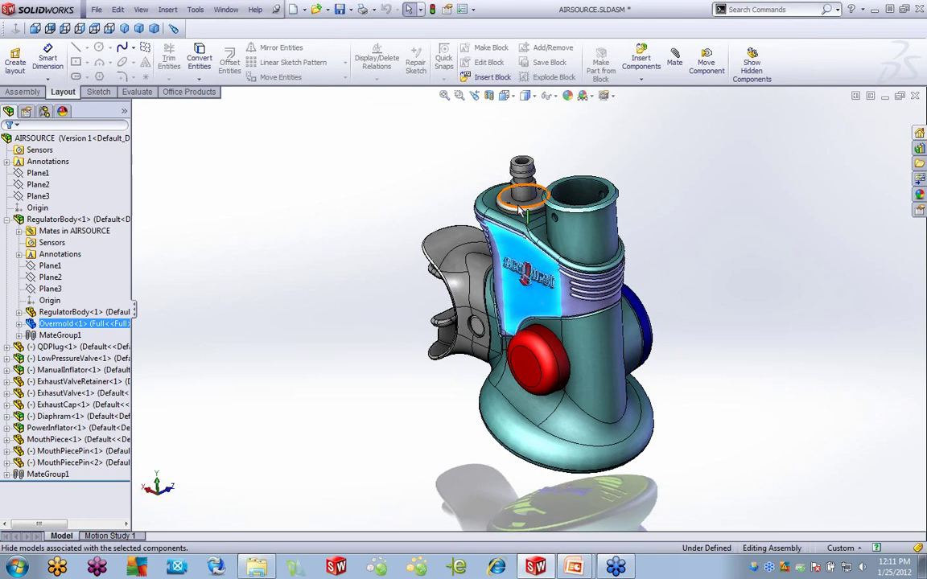
Switch the system colour scheme to Green Highlight.
{"action": "left_click", "coordinate": [474, 9]}
{"action": "left_click", "coordinate": [491, 23]}
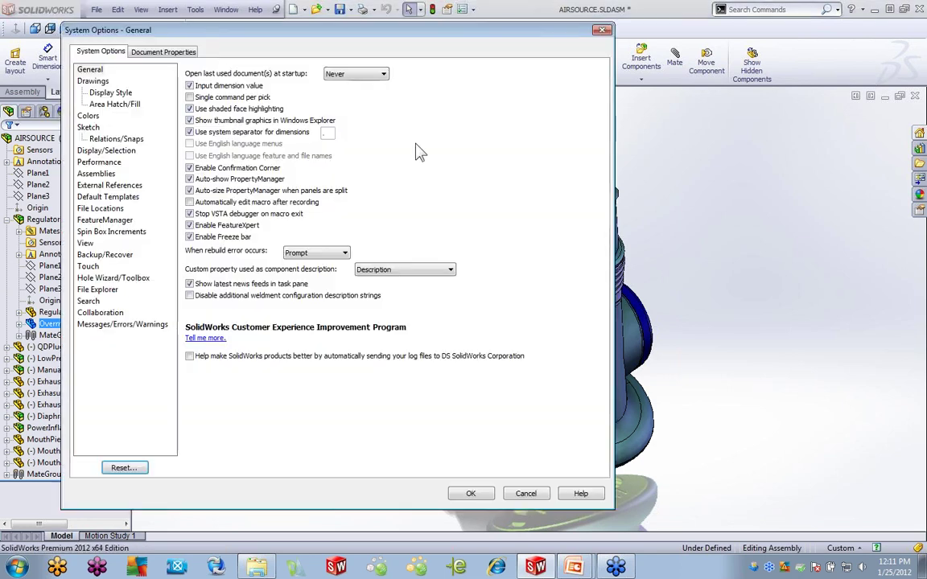
{"action": "left_click", "coordinate": [89, 116]}
{"action": "left_click", "coordinate": [242, 86]}
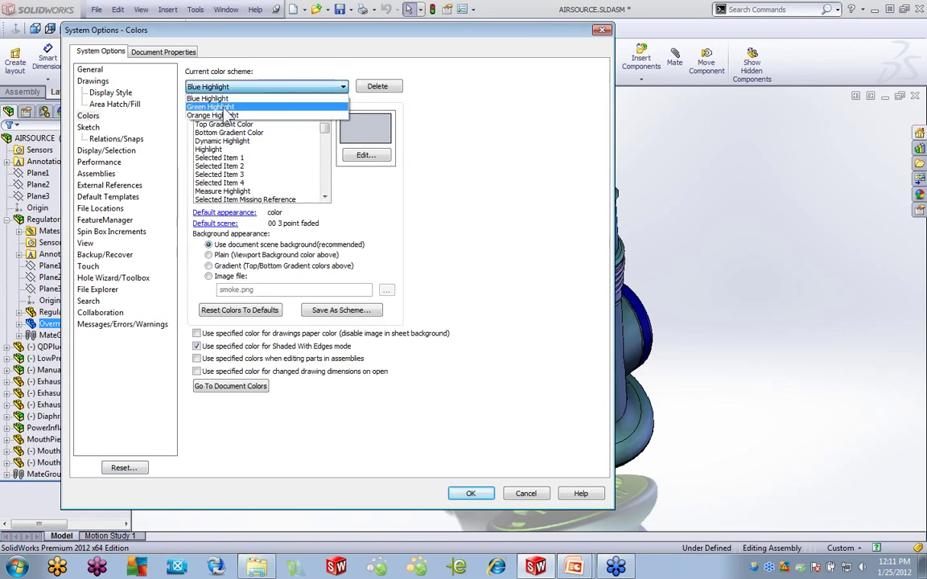
{"action": "left_click", "coordinate": [266, 100]}
{"action": "left_click", "coordinate": [471, 493]}
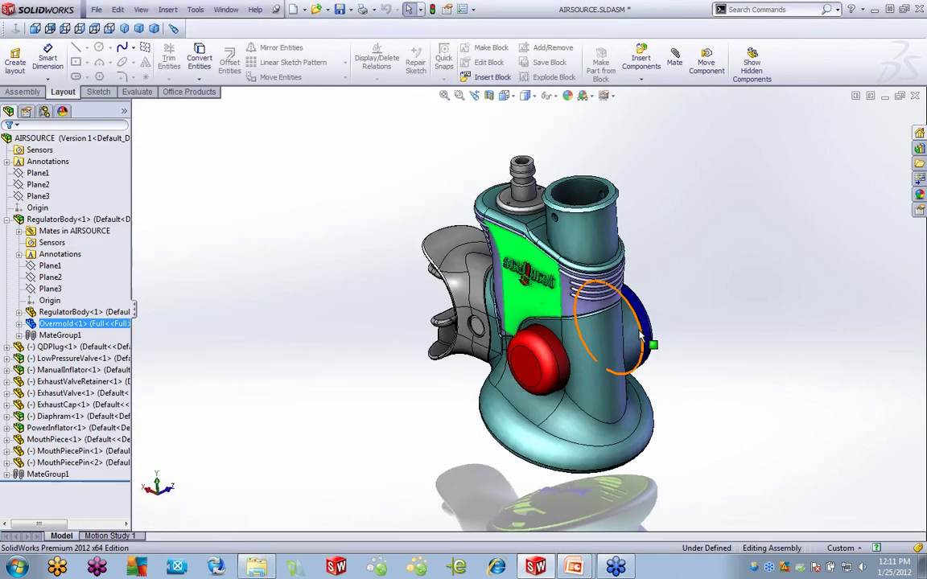
Check the green highlight on the RegulatorBody, turn off RealView Graphics, and reopen System Options.
{"action": "left_click", "coordinate": [511, 374]}
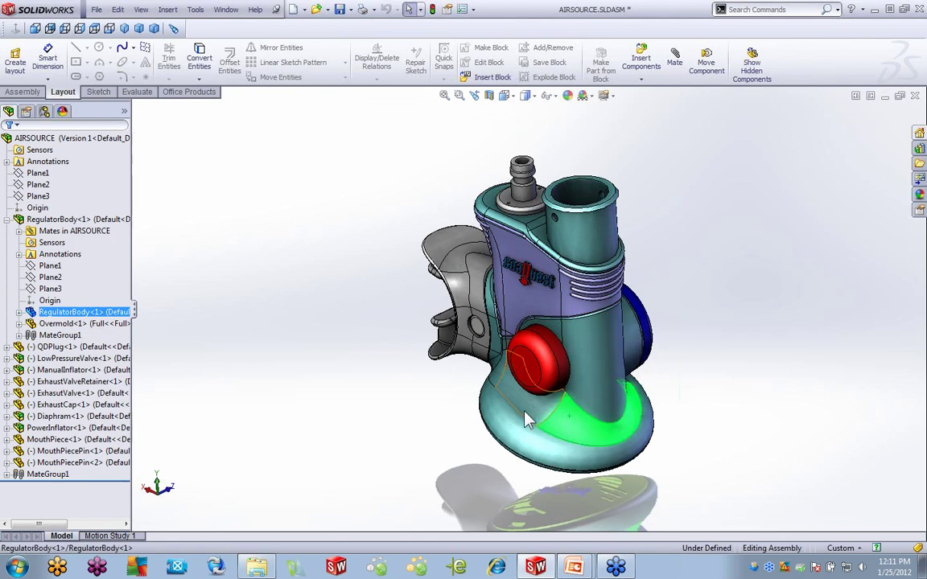
{"action": "left_click", "coordinate": [606, 96]}
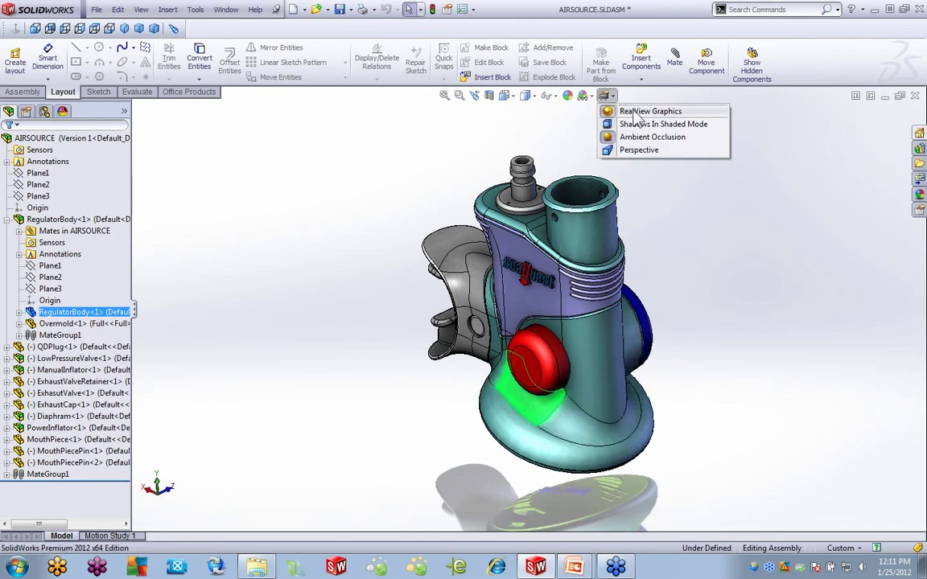
{"action": "left_click", "coordinate": [636, 112]}
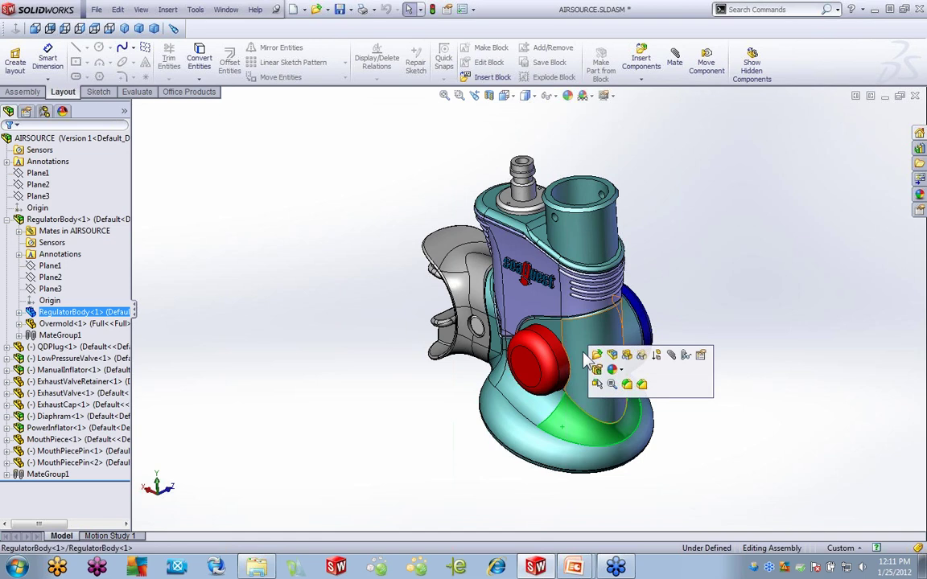
{"action": "left_click", "coordinate": [586, 361]}
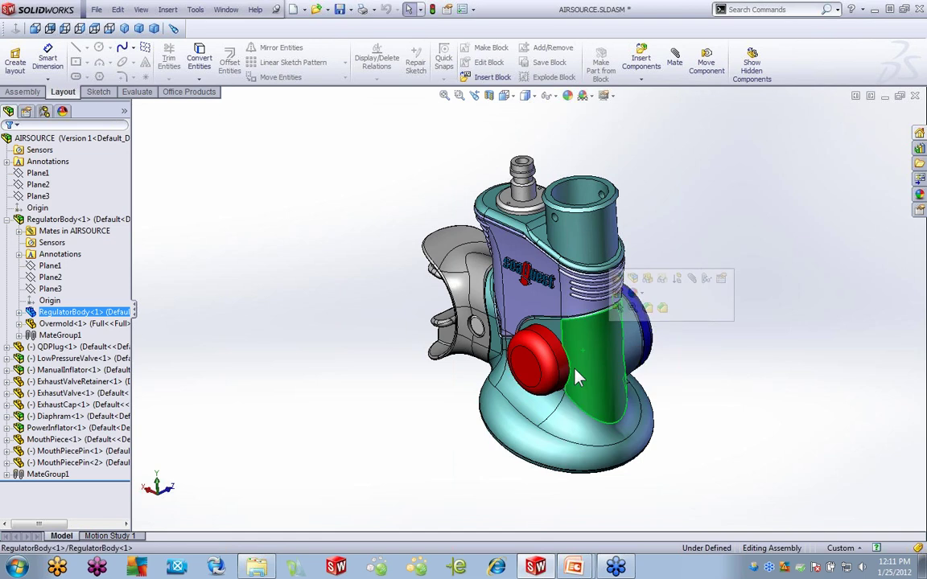
{"action": "left_click", "coordinate": [473, 9]}
{"action": "left_click", "coordinate": [490, 24]}
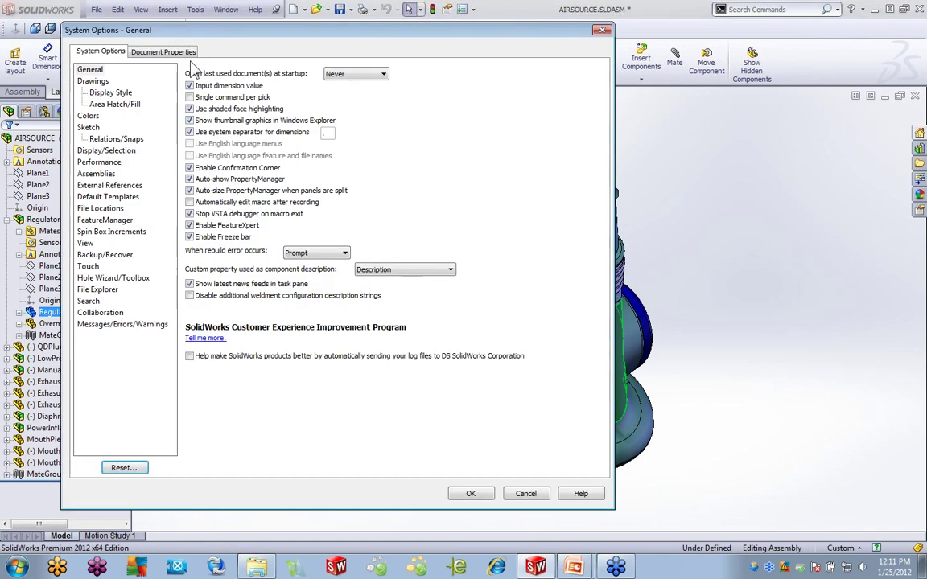
Show the Colors page of System Options and move the dialog aside to reveal the model.
{"action": "left_click", "coordinate": [89, 116]}
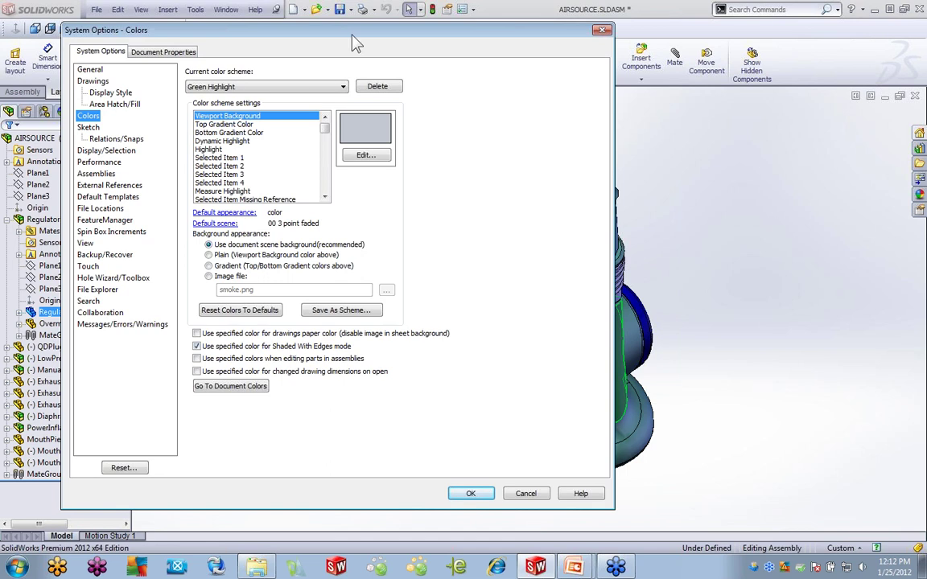
{"action": "left_click_drag", "start_coordinate": [352, 35], "coordinate": [293, 18]}
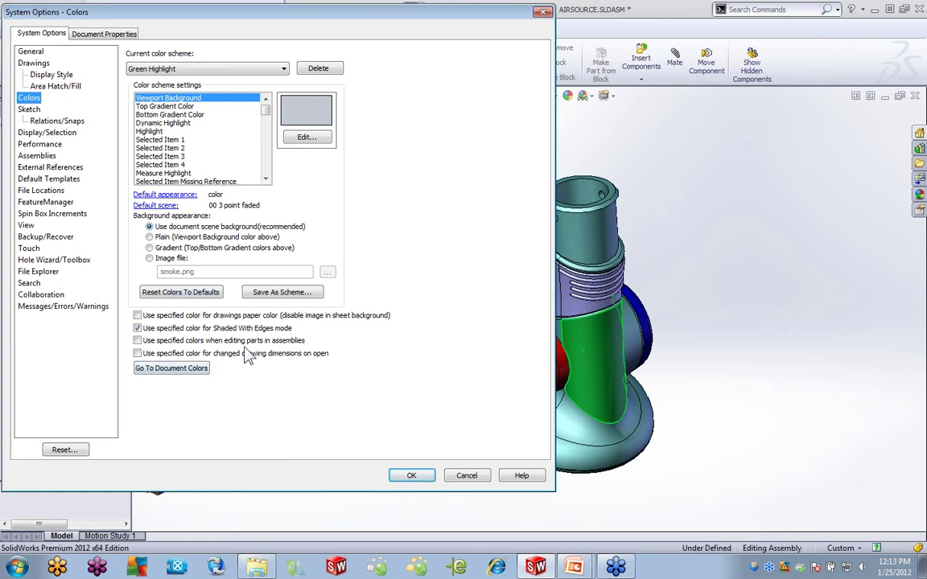
{"action": "left_click_drag", "start_coordinate": [328, 12], "coordinate": [463, 19]}
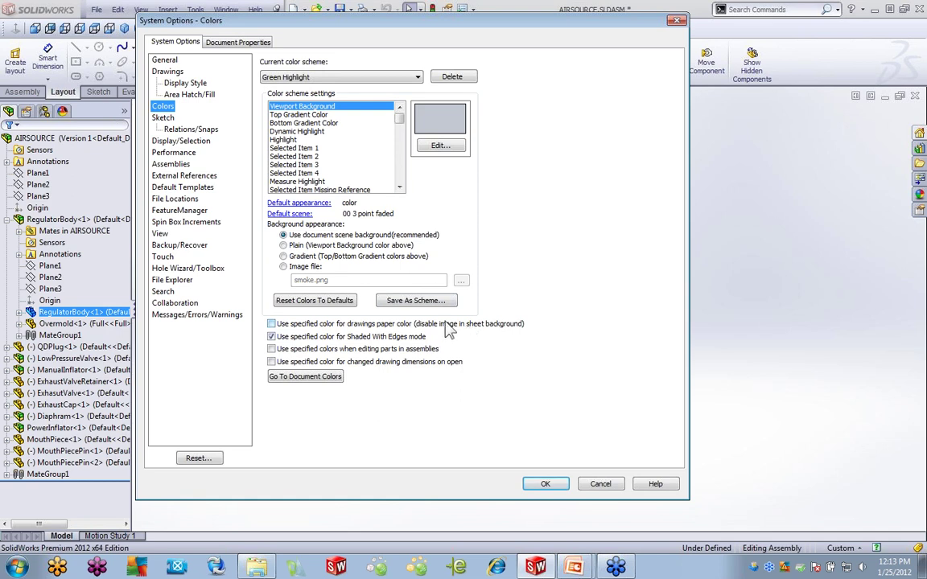
Select the Drawings, Paper Color entry in the colour scheme settings list.
{"action": "left_click", "coordinate": [400, 188]}
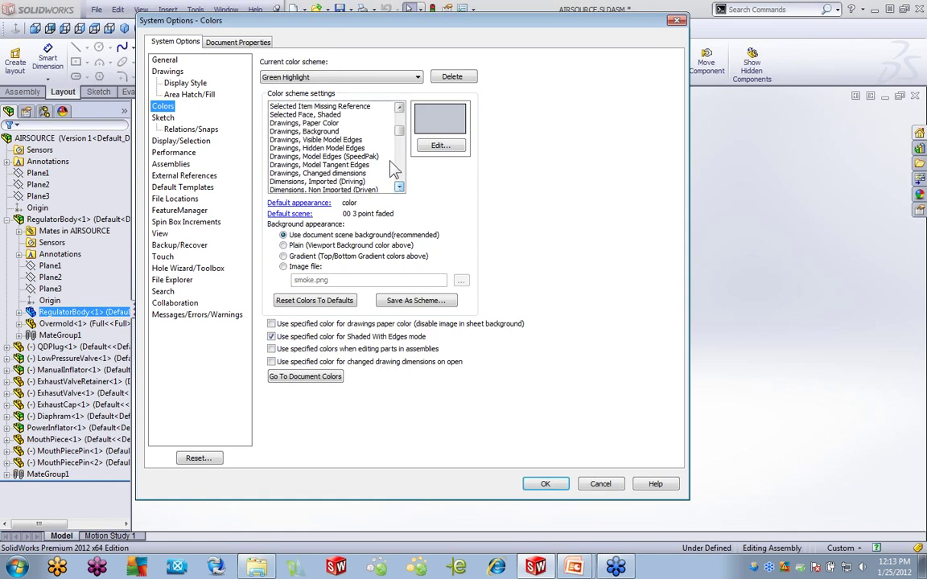
{"action": "left_click", "coordinate": [332, 124]}
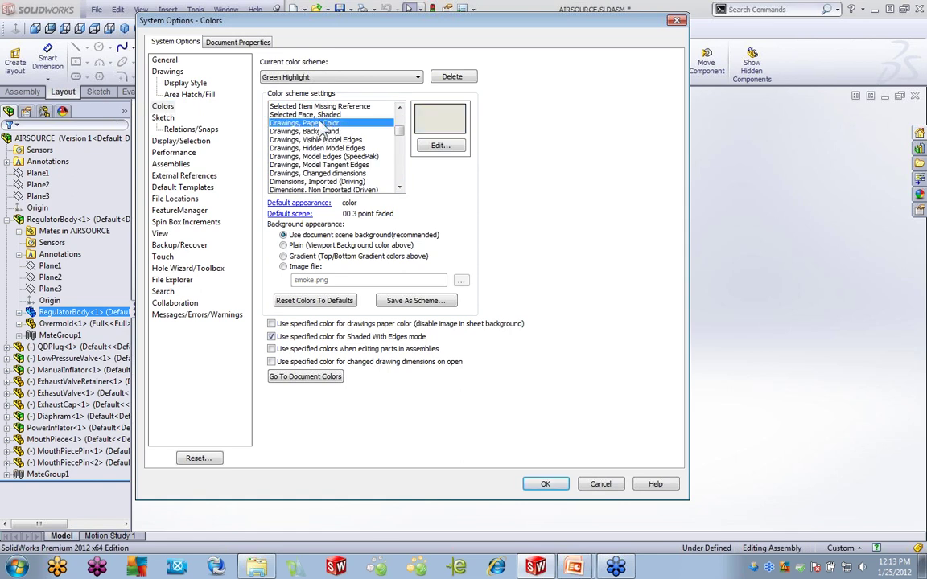
Set the drawing paper colour to light yellow (RGB 255, 255, 128) and close System Options.
{"action": "left_click", "coordinate": [442, 152]}
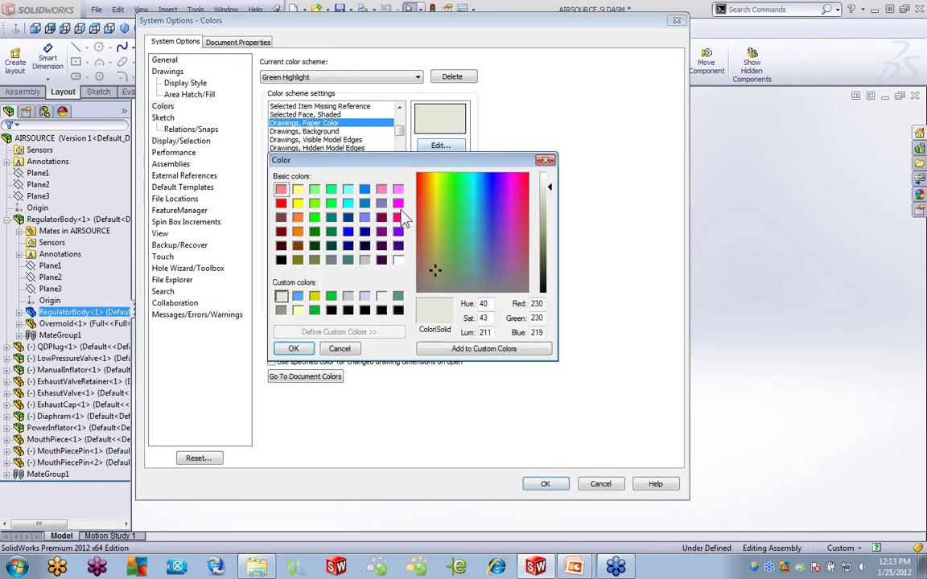
{"action": "left_click", "coordinate": [299, 191]}
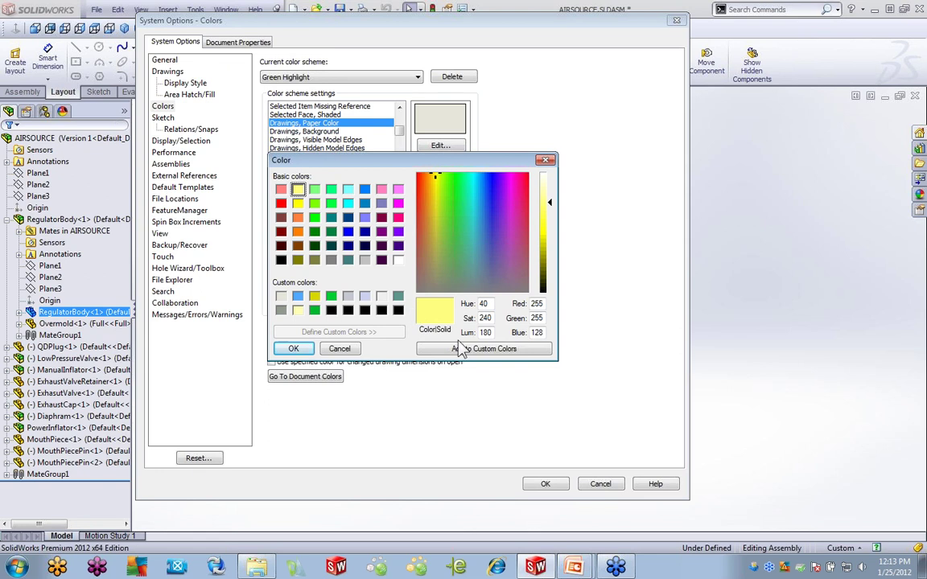
{"action": "left_click", "coordinate": [292, 349]}
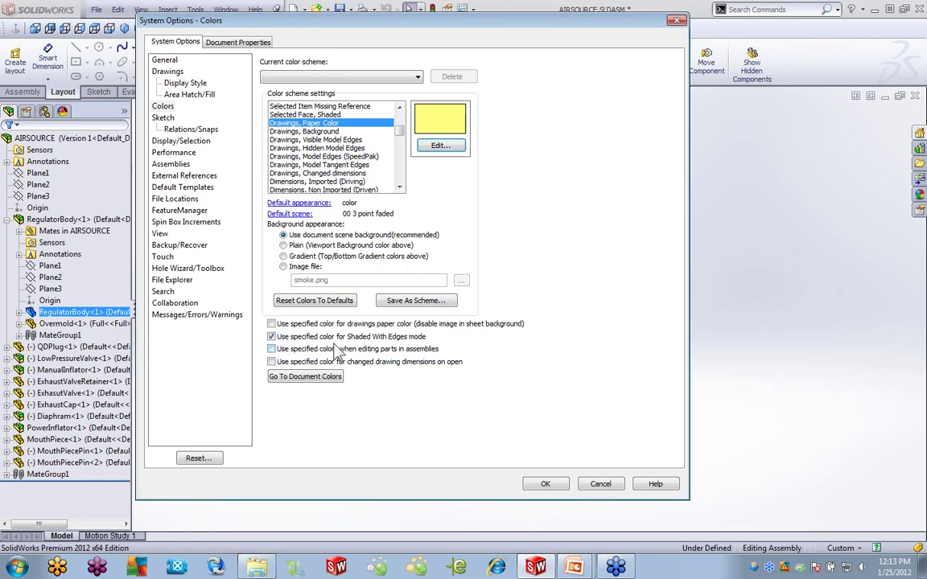
{"action": "left_click", "coordinate": [546, 483]}
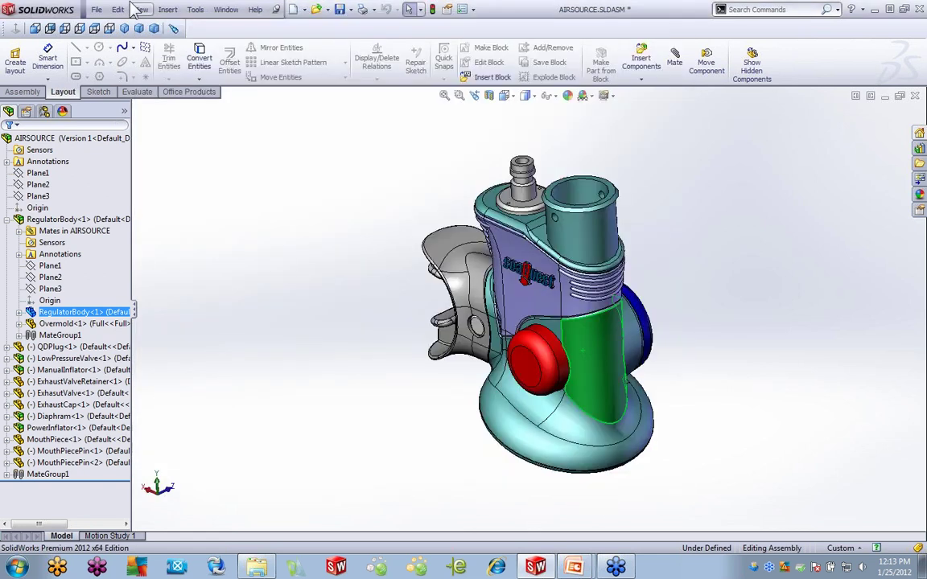
Create drawing Draw1 from the drw_in template on an A (ANSI) Landscape sheet.
{"action": "left_click", "coordinate": [97, 10]}
{"action": "left_click", "coordinate": [113, 20]}
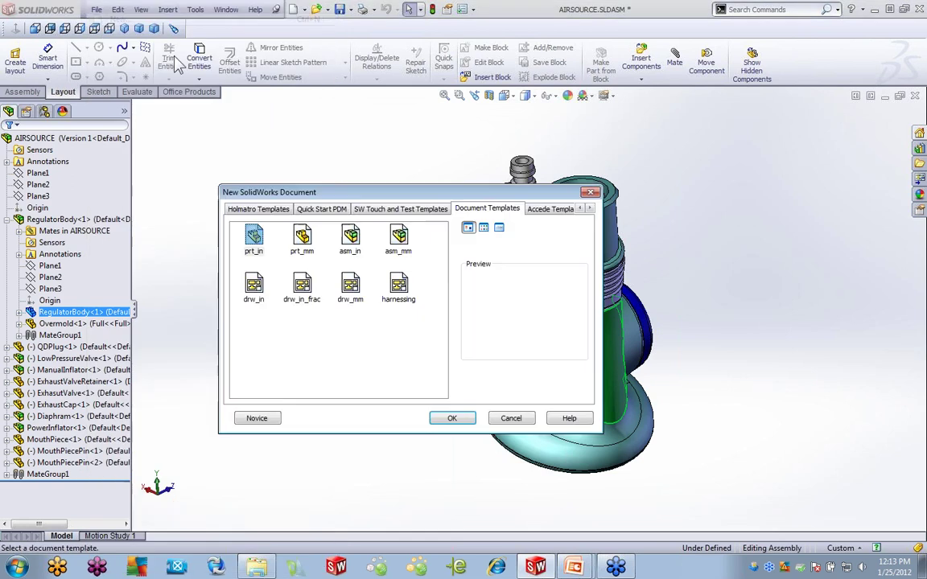
{"action": "left_click", "coordinate": [254, 291]}
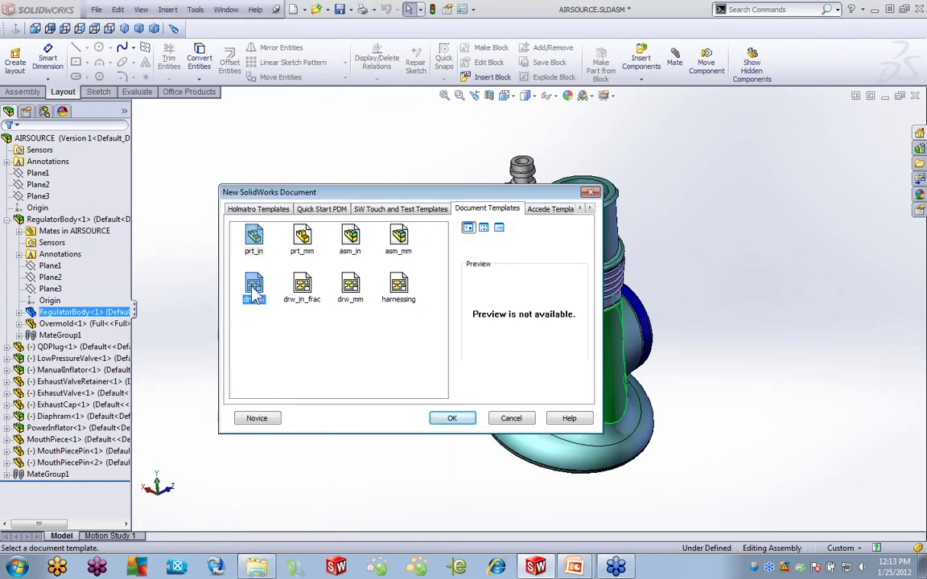
{"action": "left_click", "coordinate": [449, 417]}
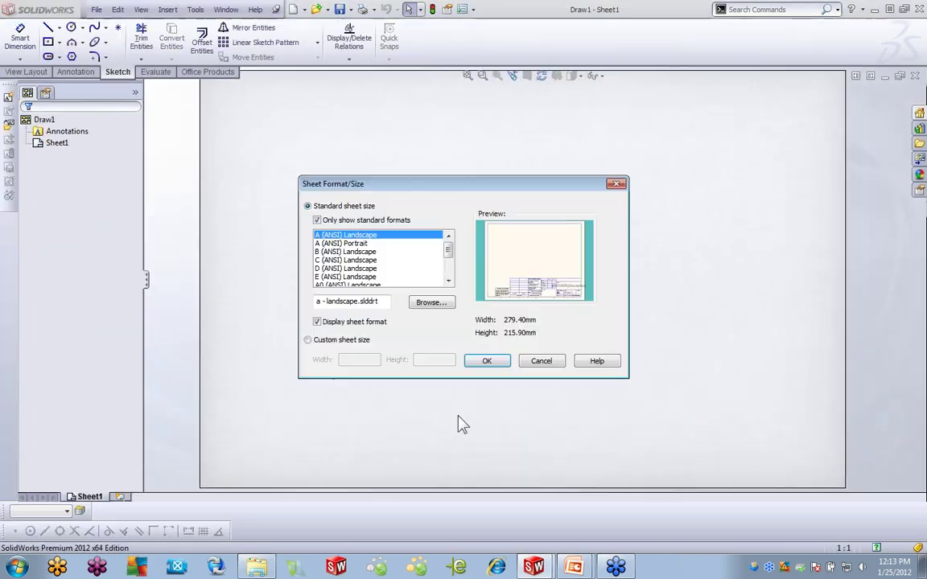
{"action": "left_click", "coordinate": [485, 361]}
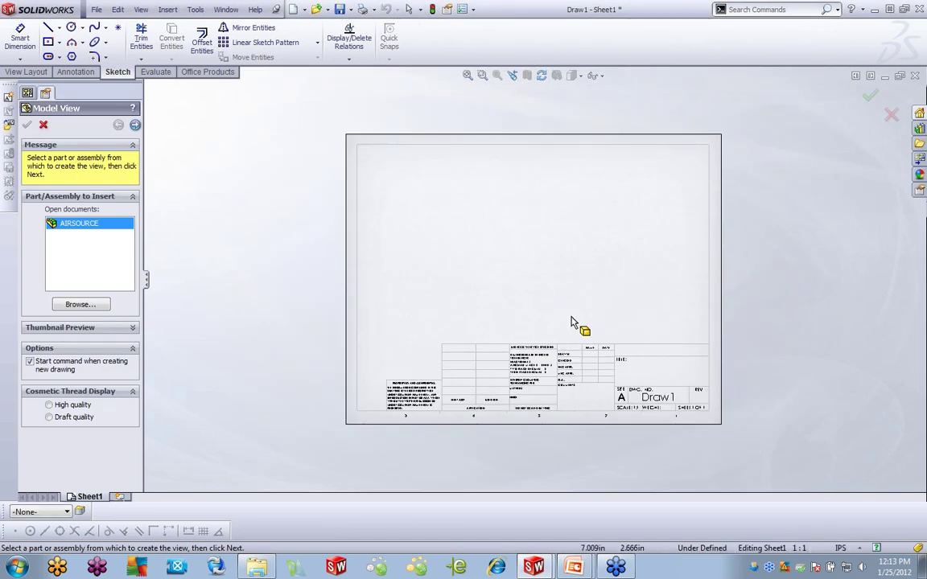
{"action": "left_click", "coordinate": [226, 9]}
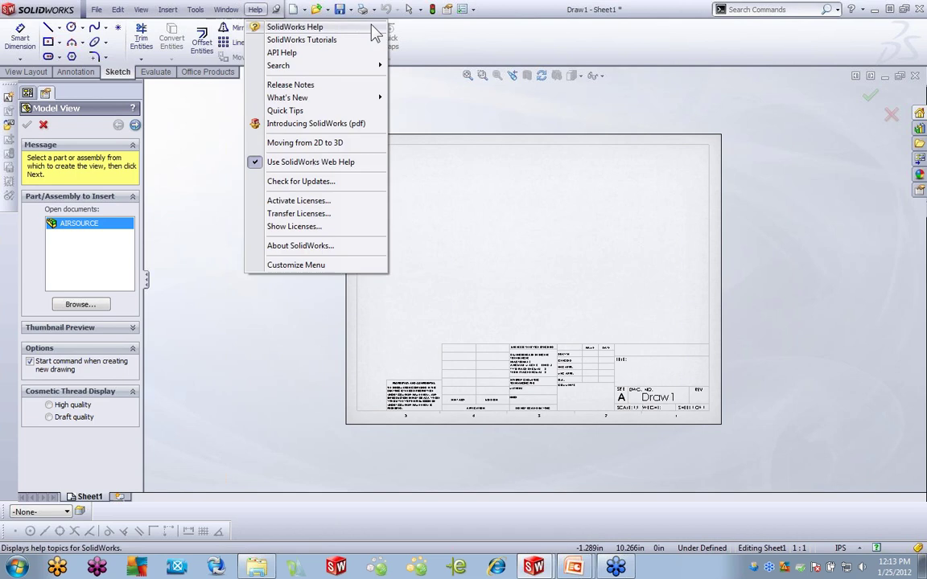
Turn on 'Use specified color for drawings paper color' so Draw1's sheet shows light yellow.
{"action": "left_click", "coordinate": [463, 9]}
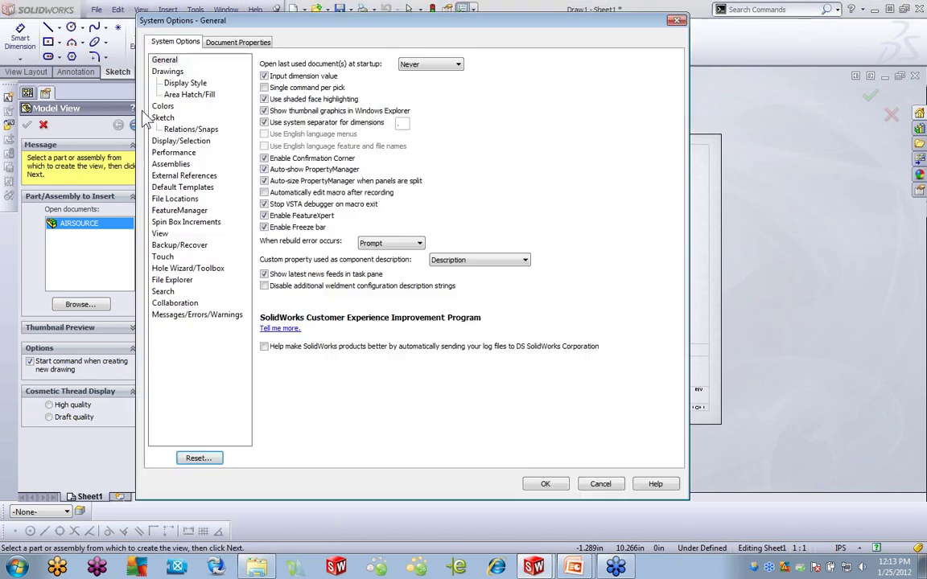
{"action": "left_click", "coordinate": [163, 106]}
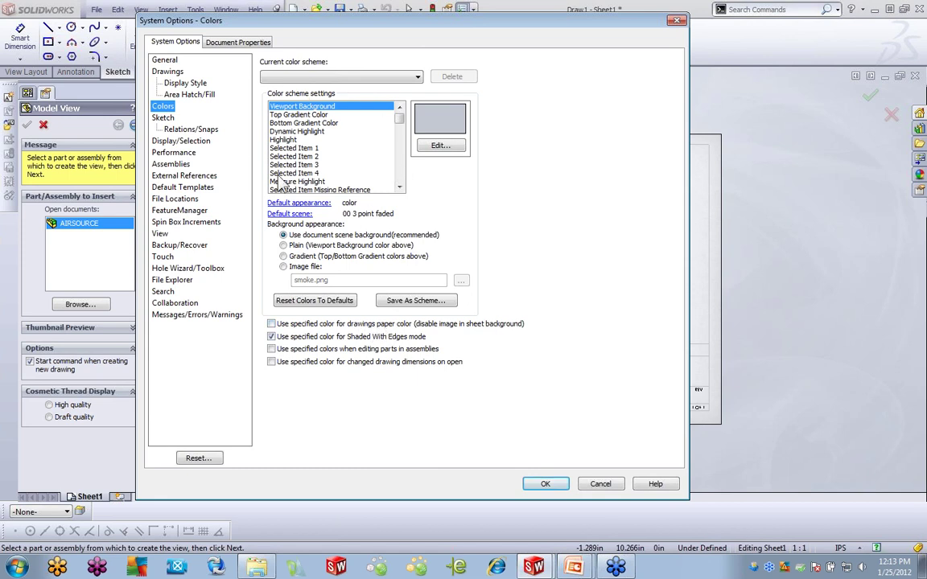
{"action": "left_click", "coordinate": [271, 324]}
{"action": "left_click", "coordinate": [550, 484]}
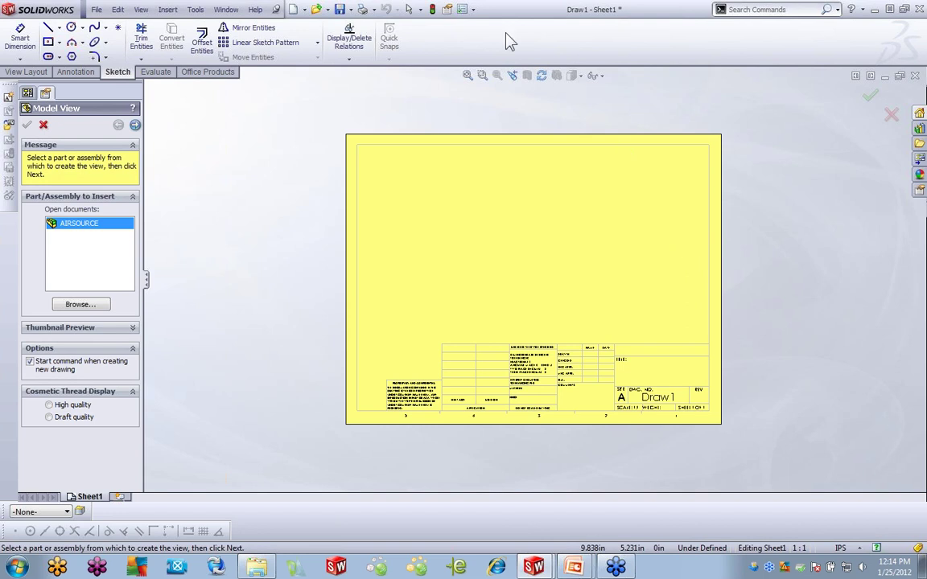
Turn off the specified drawing paper colour so Draw1's sheet returns to white.
{"action": "left_click", "coordinate": [473, 10]}
{"action": "left_click", "coordinate": [487, 24]}
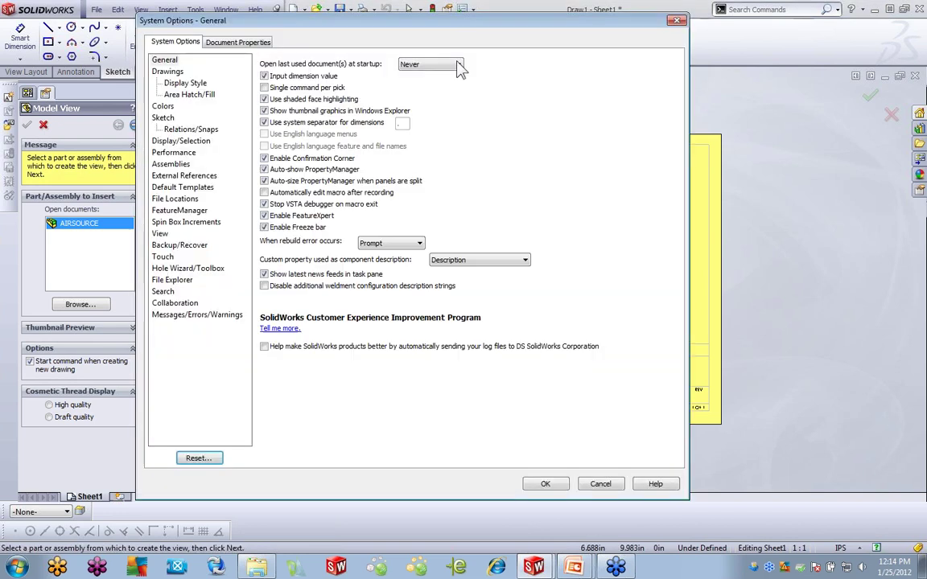
{"action": "left_click", "coordinate": [163, 106]}
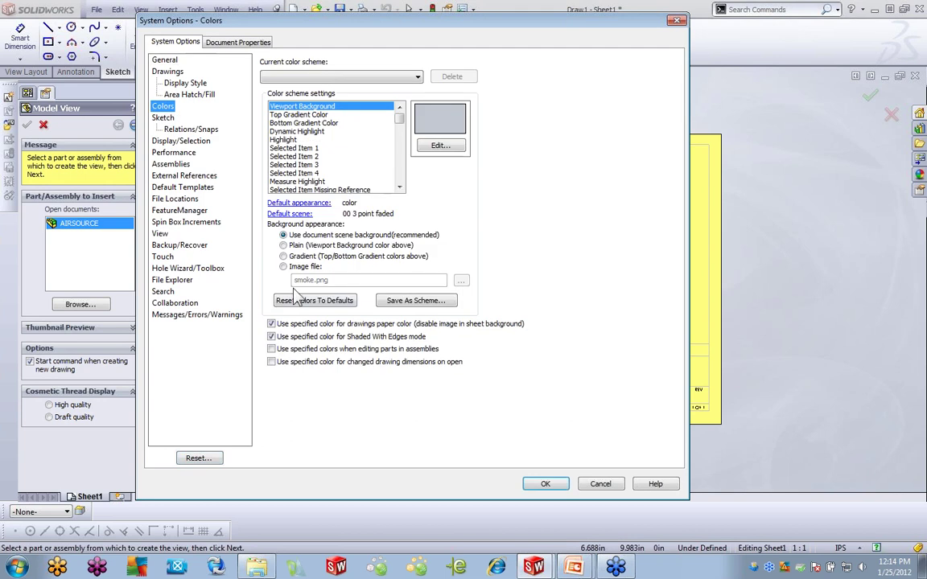
{"action": "left_click", "coordinate": [271, 324]}
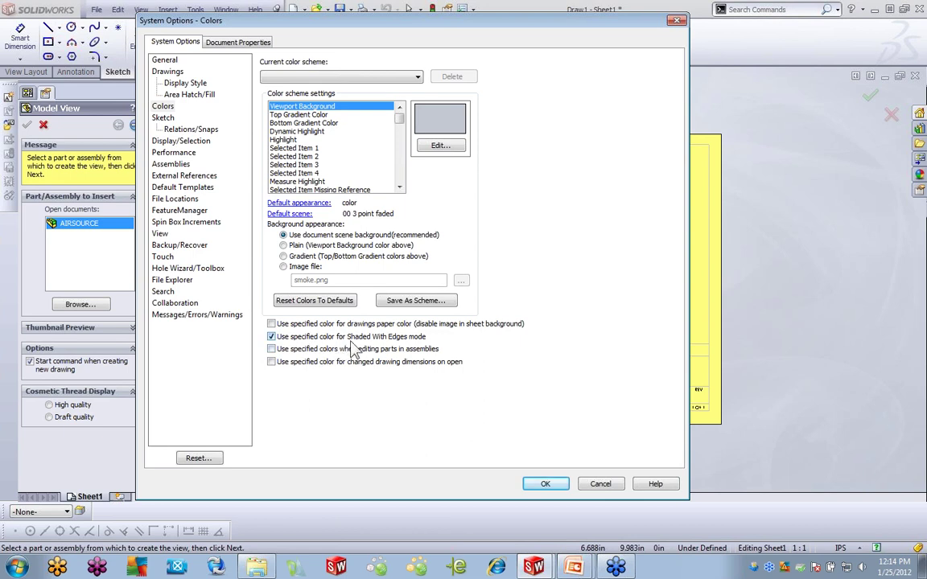
Browse the colour scheme list, select 'Edges in Shaded With Edges Mode', and close Options.
{"action": "left_click", "coordinate": [399, 187]}
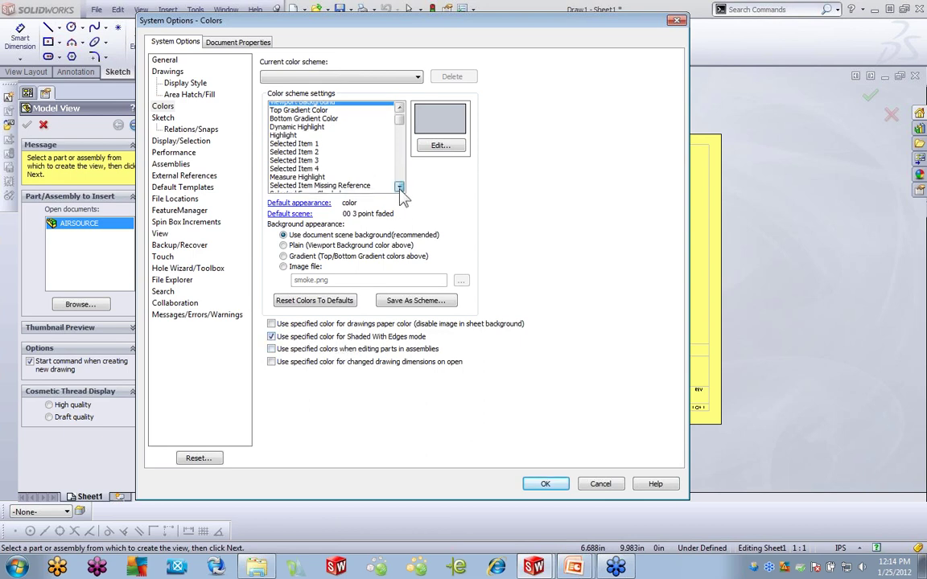
{"action": "left_click", "coordinate": [399, 188]}
{"action": "left_click", "coordinate": [399, 187]}
{"action": "left_click", "coordinate": [399, 188]}
{"action": "left_click", "coordinate": [399, 187]}
{"action": "left_click", "coordinate": [399, 188]}
{"action": "left_click", "coordinate": [399, 188]}
{"action": "left_click", "coordinate": [399, 187]}
{"action": "left_click", "coordinate": [400, 188]}
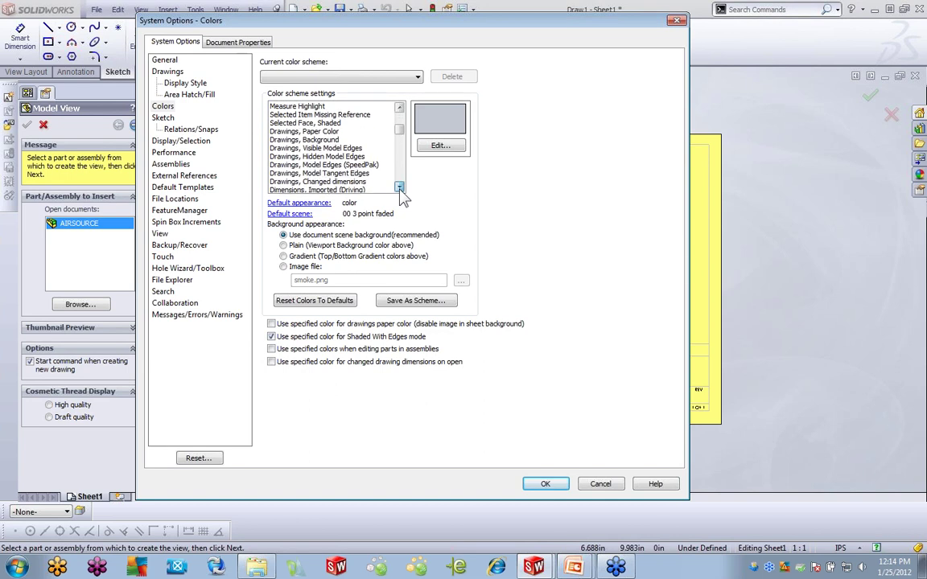
{"action": "left_click", "coordinate": [399, 188]}
{"action": "left_click", "coordinate": [399, 187]}
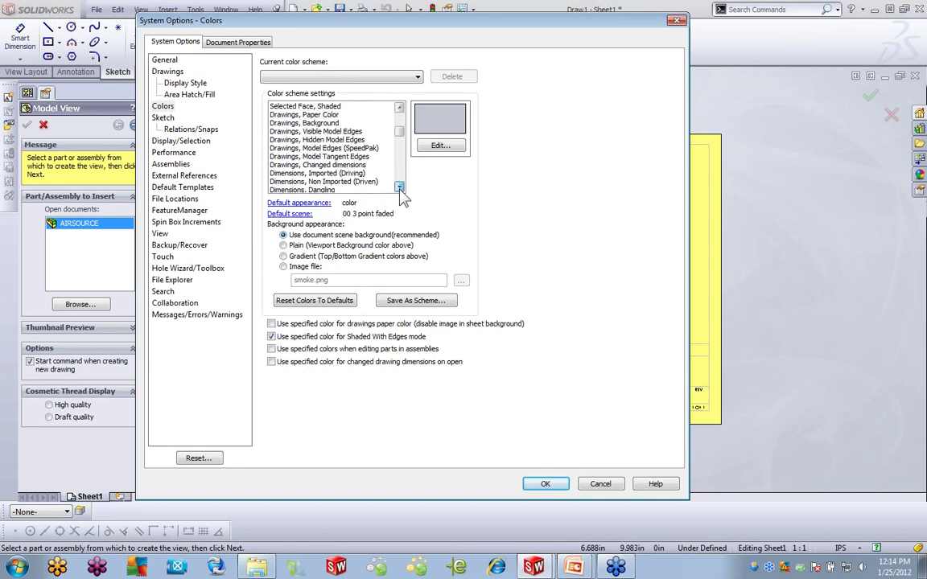
{"action": "left_click", "coordinate": [399, 187]}
{"action": "left_click", "coordinate": [399, 187]}
{"action": "left_click", "coordinate": [399, 188]}
{"action": "left_click", "coordinate": [399, 187]}
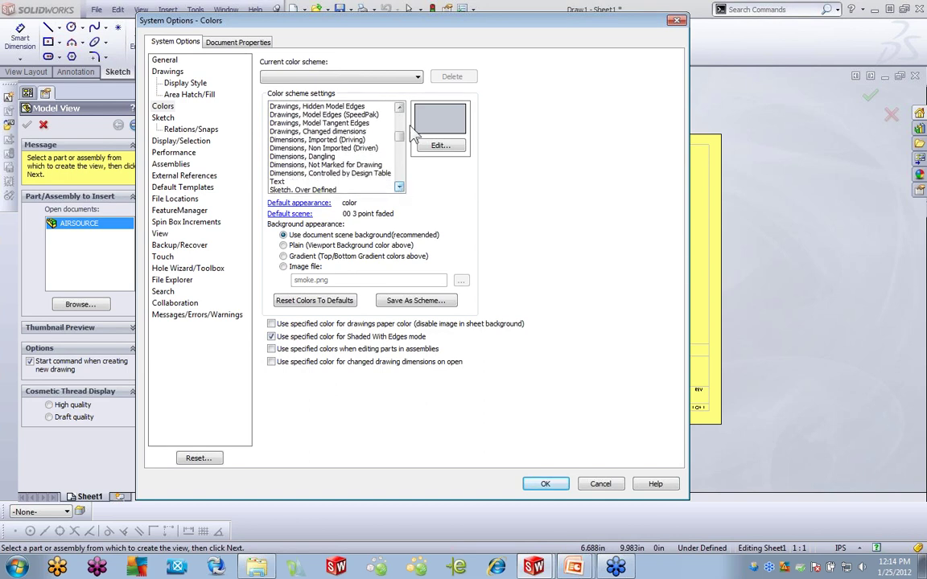
{"action": "left_click", "coordinate": [399, 108]}
{"action": "left_click", "coordinate": [399, 108]}
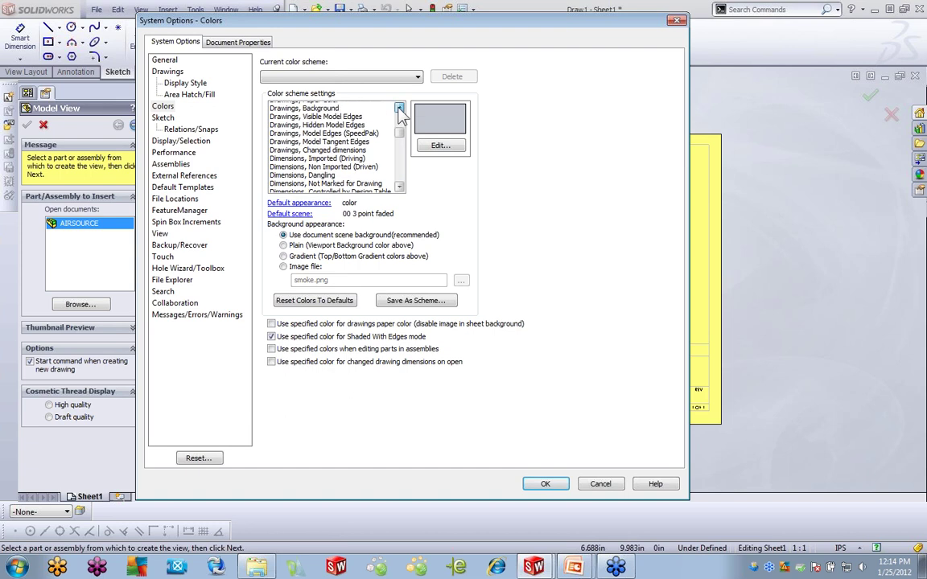
{"action": "left_click", "coordinate": [399, 108]}
{"action": "left_click", "coordinate": [399, 108]}
{"action": "left_click", "coordinate": [399, 108]}
{"action": "left_click", "coordinate": [399, 108]}
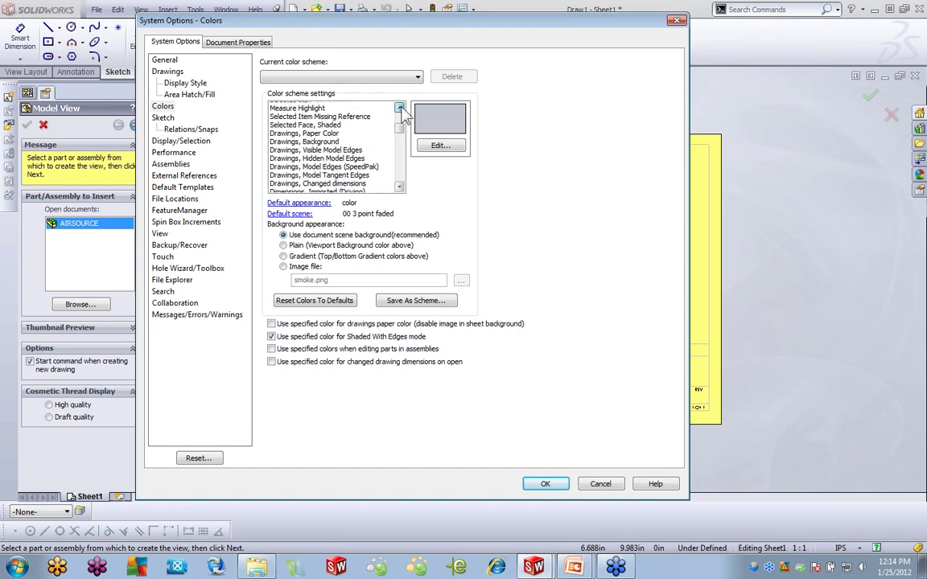
{"action": "left_click", "coordinate": [399, 108]}
{"action": "left_click", "coordinate": [399, 108]}
{"action": "left_click", "coordinate": [399, 108]}
{"action": "left_click", "coordinate": [399, 108]}
{"action": "left_click", "coordinate": [399, 107]}
{"action": "left_click", "coordinate": [399, 108]}
{"action": "left_click", "coordinate": [400, 107]}
{"action": "left_click", "coordinate": [399, 108]}
{"action": "left_click", "coordinate": [399, 108]}
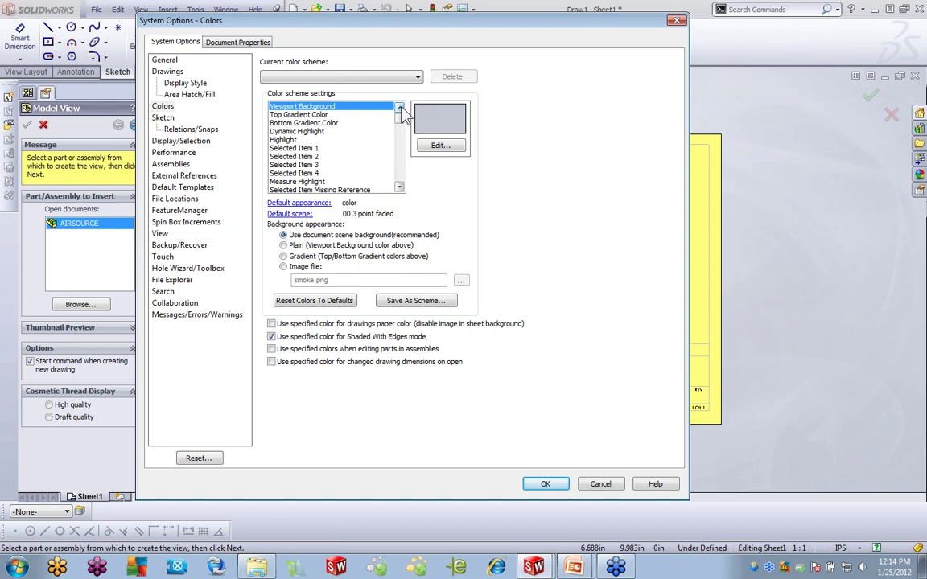
{"action": "left_click_drag", "start_coordinate": [402, 188], "coordinate": [399, 187]}
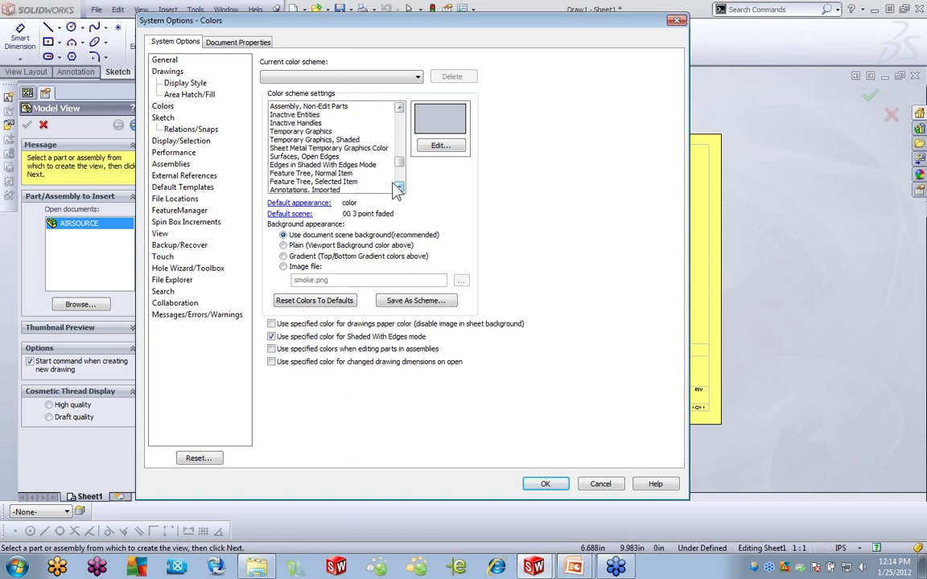
{"action": "left_click", "coordinate": [338, 165]}
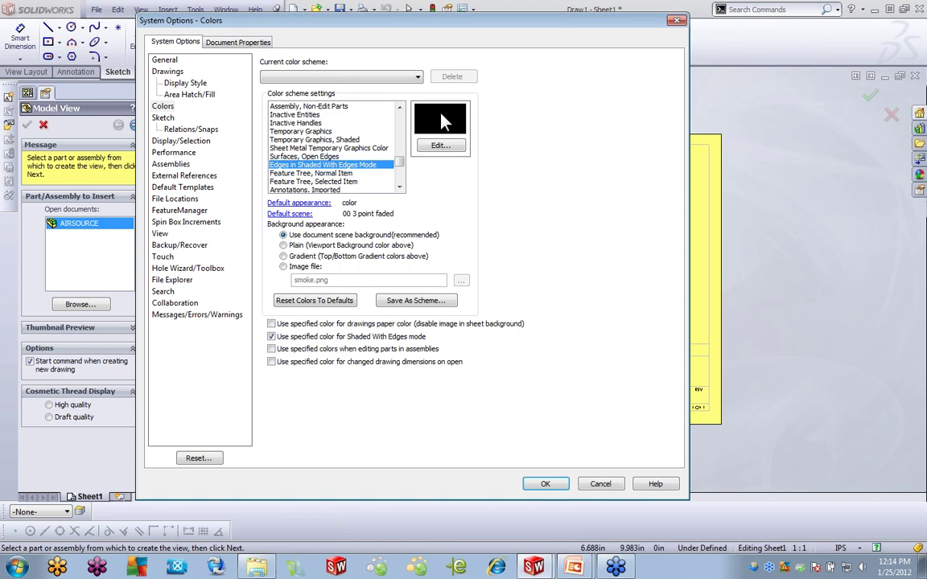
{"action": "left_click", "coordinate": [546, 484]}
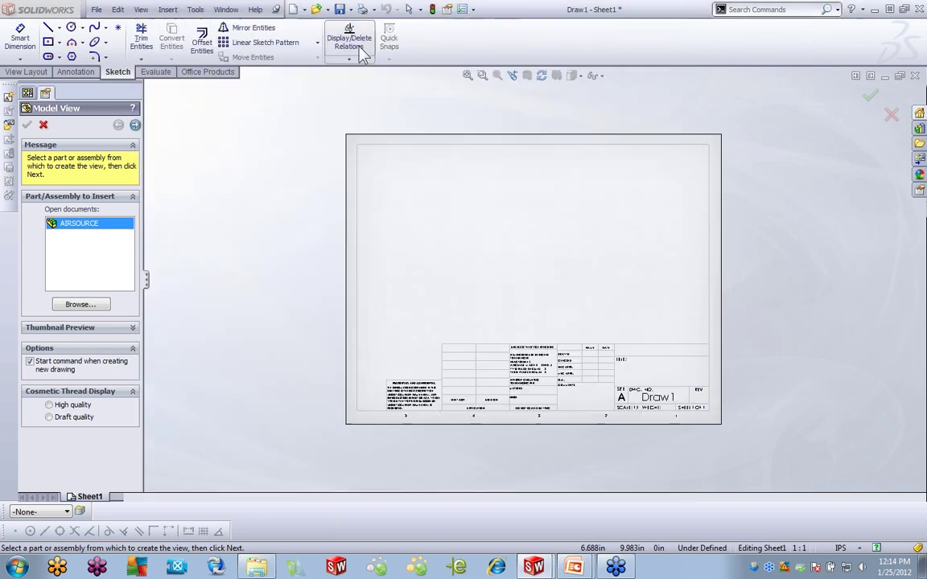
{"action": "left_click", "coordinate": [226, 9]}
Switch to AIRSOURCE.SLDASM and toggle the Shaded With Edges colour option on, then off.
{"action": "left_click", "coordinate": [290, 128]}
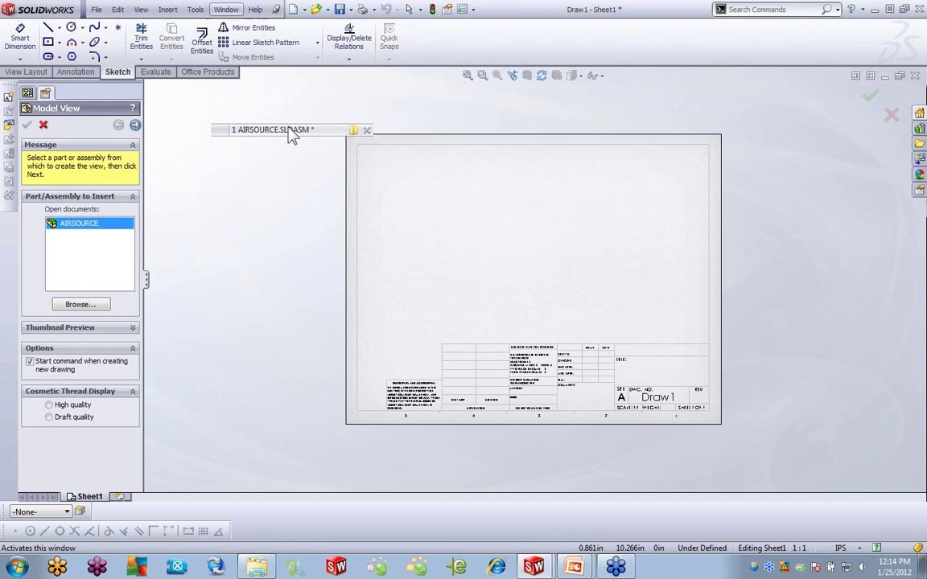
{"action": "scroll", "coordinate": [450, 309], "scroll_direction": "down", "scroll_amount": 5}
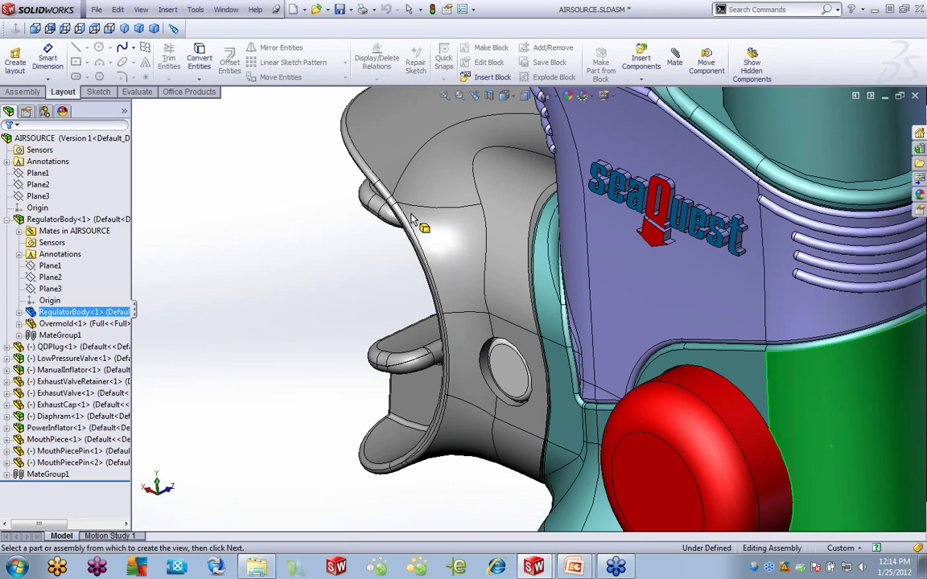
{"action": "left_click", "coordinate": [453, 9]}
{"action": "left_click", "coordinate": [163, 108]}
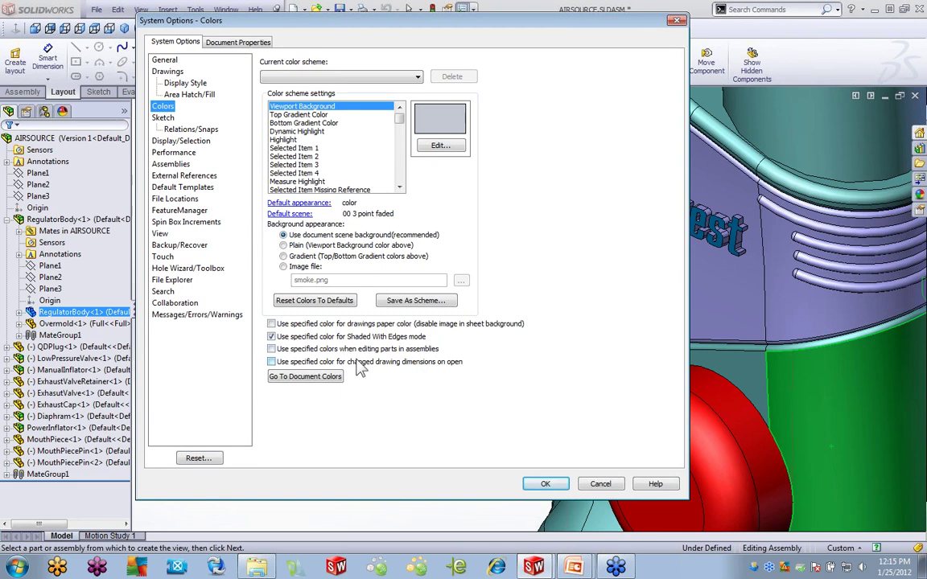
{"action": "left_click", "coordinate": [272, 337]}
{"action": "left_click", "coordinate": [272, 336]}
{"action": "left_click", "coordinate": [545, 484]}
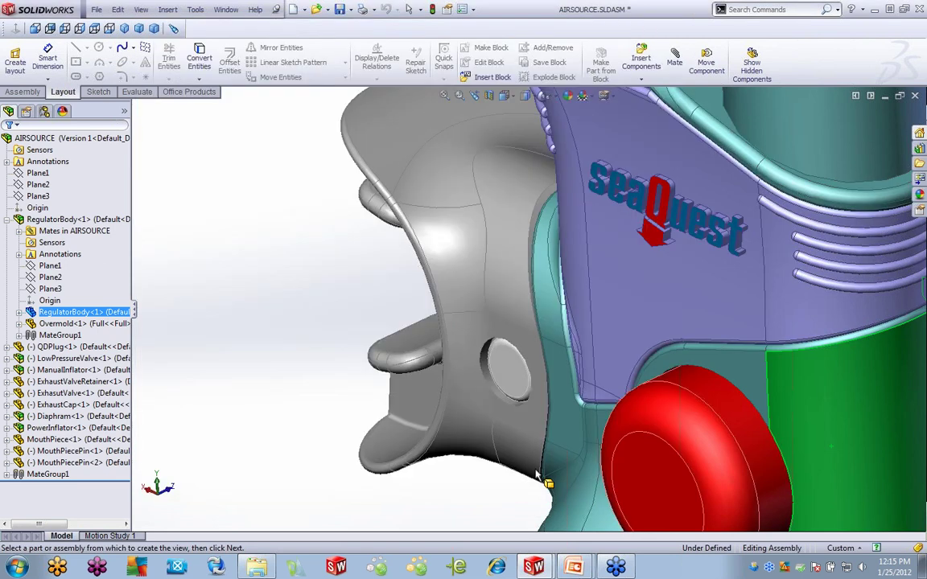
{"action": "left_click", "coordinate": [526, 96]}
{"action": "key", "text": "ctrl+7"}
{"action": "scroll", "coordinate": [558, 178], "scroll_direction": "down", "scroll_amount": 6}
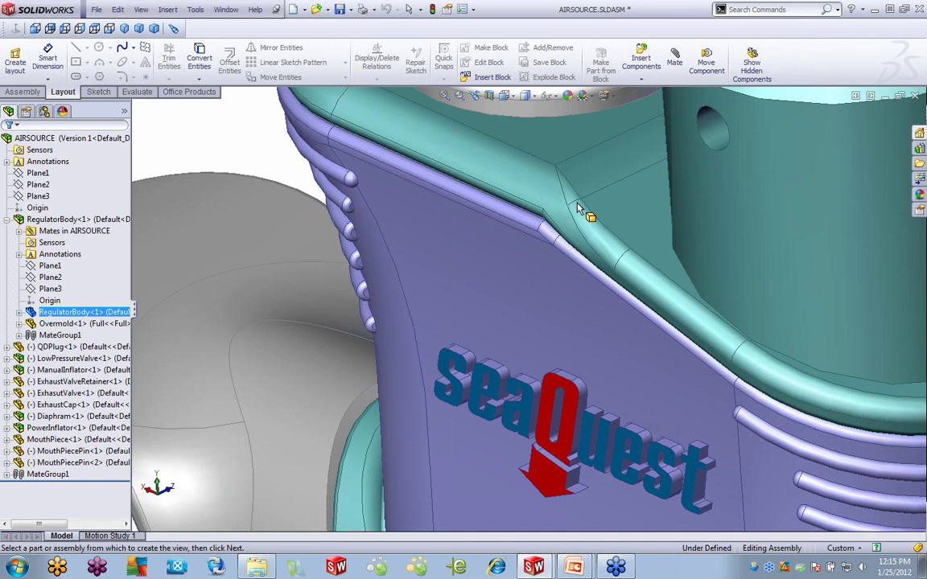
{"action": "scroll", "coordinate": [579, 218], "scroll_direction": "up", "scroll_amount": 8}
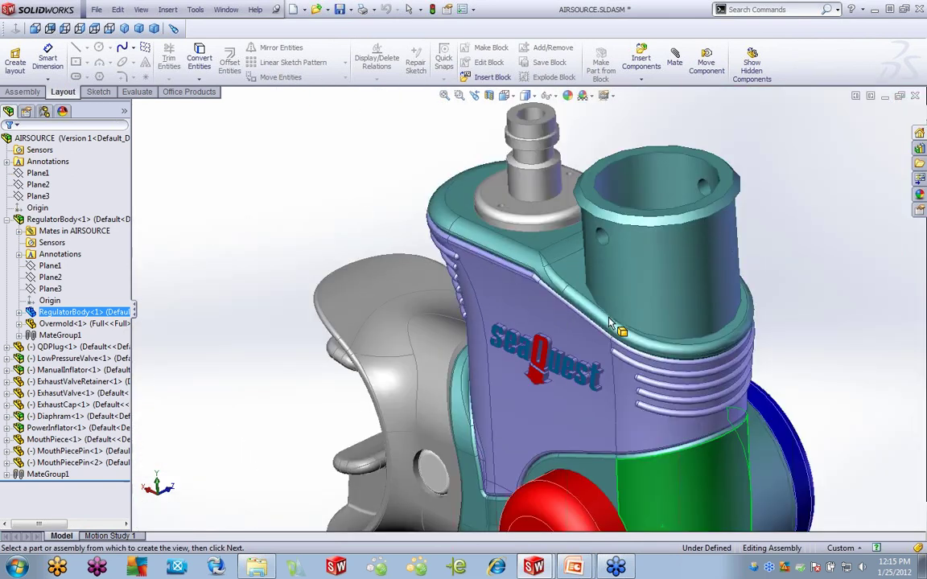
{"action": "middle_click_drag", "start_coordinate": [642, 424], "coordinate": [600, 434]}
{"action": "scroll", "coordinate": [728, 271], "scroll_direction": "up", "scroll_amount": 5}
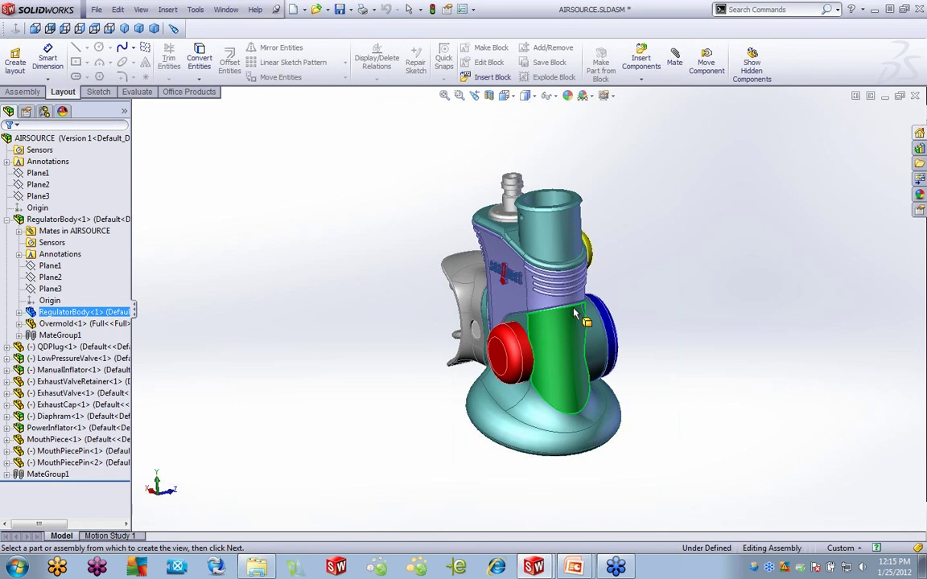
{"action": "middle_click_drag", "start_coordinate": [483, 330], "coordinate": [555, 322]}
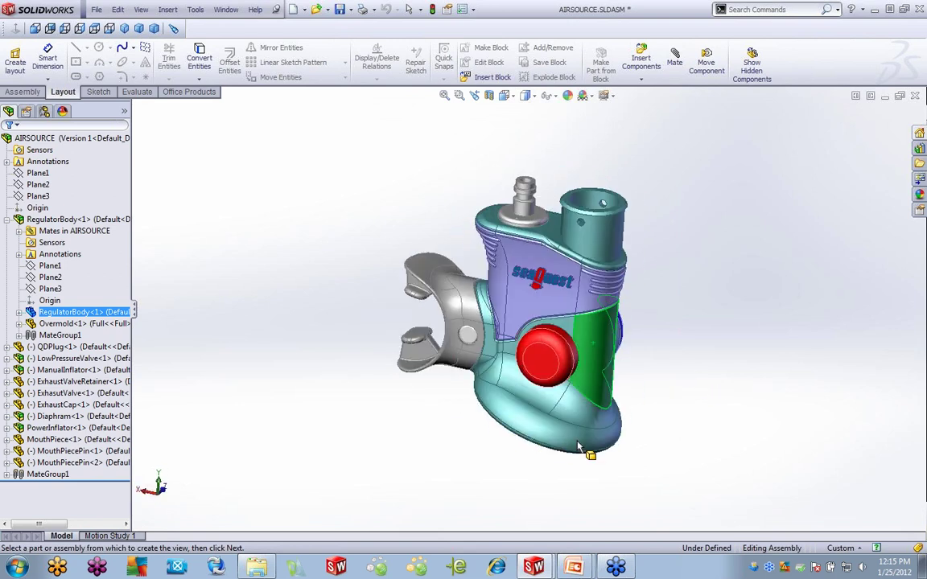
In the Colors options, scroll down and select the 'Assembly, Edit Part' entry.
{"action": "left_click", "coordinate": [473, 9]}
{"action": "left_click", "coordinate": [489, 25]}
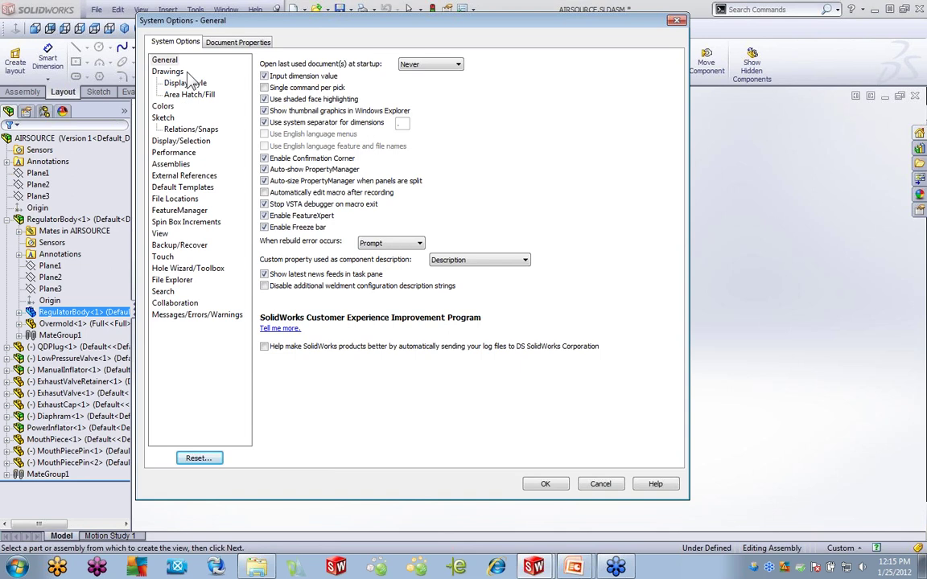
{"action": "left_click", "coordinate": [163, 106]}
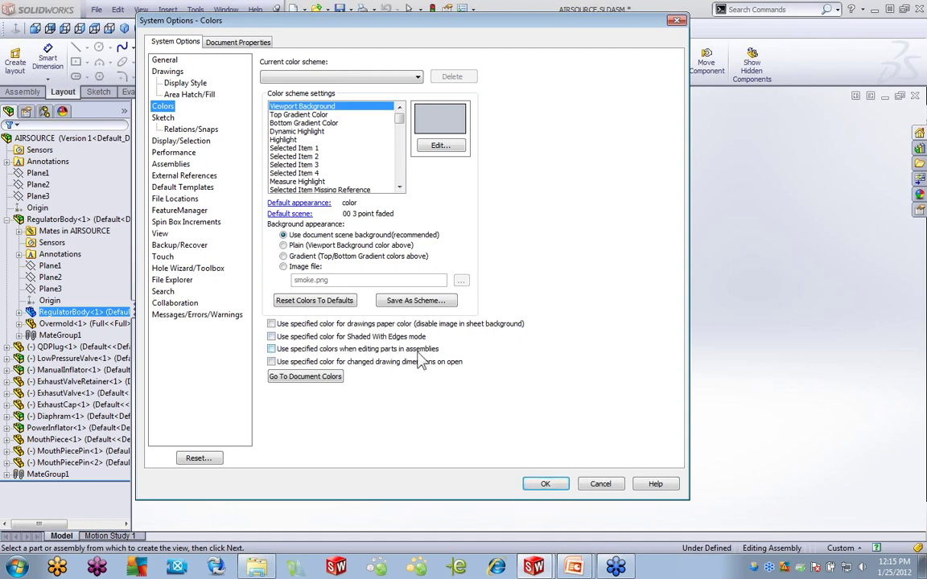
{"action": "left_click", "coordinate": [399, 188]}
{"action": "left_click", "coordinate": [399, 187]}
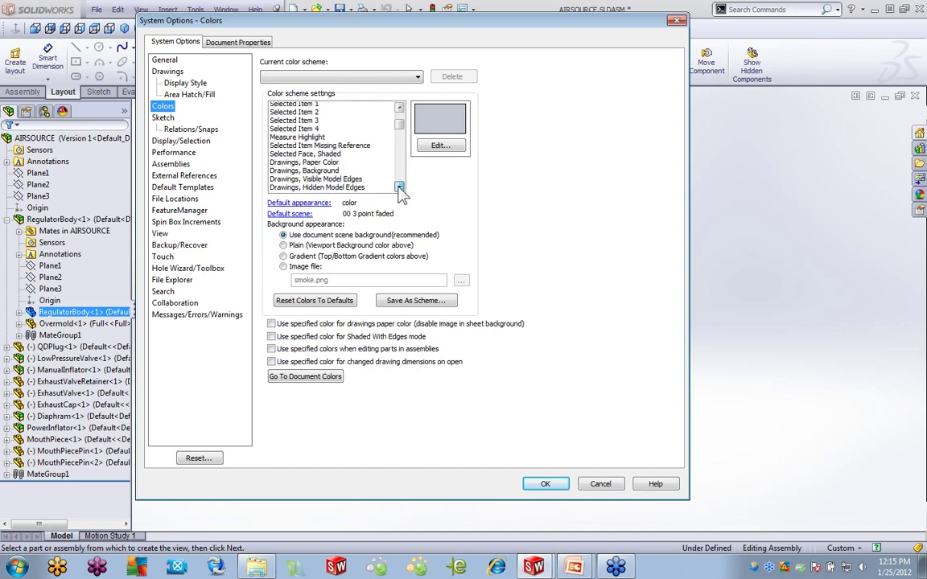
{"action": "left_click", "coordinate": [400, 188]}
{"action": "left_click", "coordinate": [399, 188]}
{"action": "left_click", "coordinate": [399, 187]}
{"action": "left_click", "coordinate": [399, 187]}
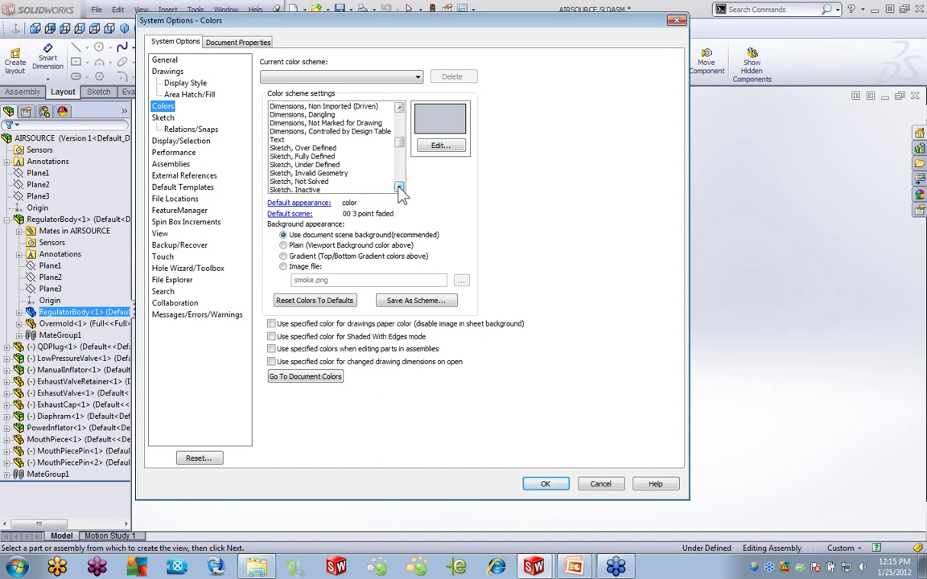
{"action": "left_click", "coordinate": [399, 188]}
{"action": "left_click", "coordinate": [399, 187]}
{"action": "left_click", "coordinate": [399, 188]}
{"action": "left_click", "coordinate": [399, 188]}
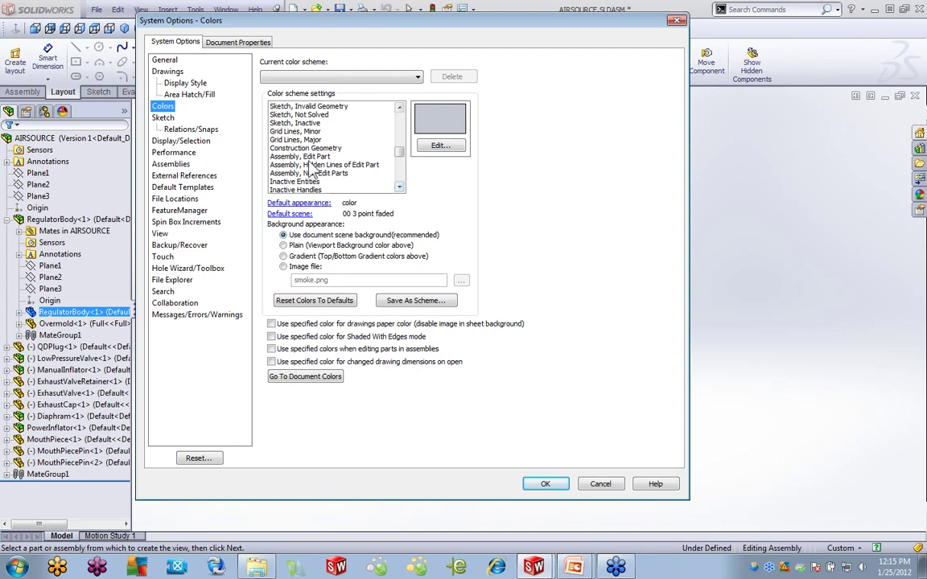
{"action": "left_click", "coordinate": [308, 158]}
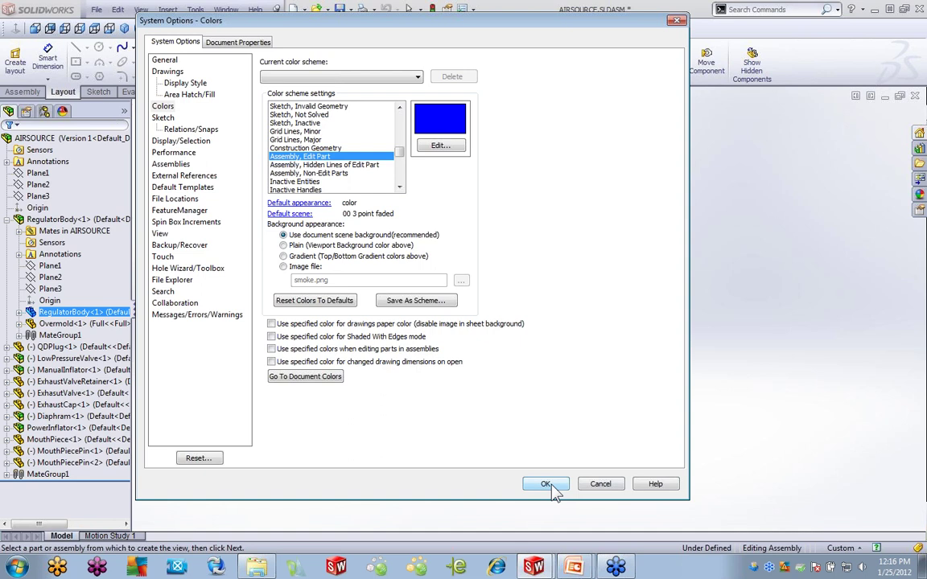
Change the Assembly, Edit Part colour to grey (RGB 128, 128, 128) and apply.
{"action": "left_click", "coordinate": [440, 145]}
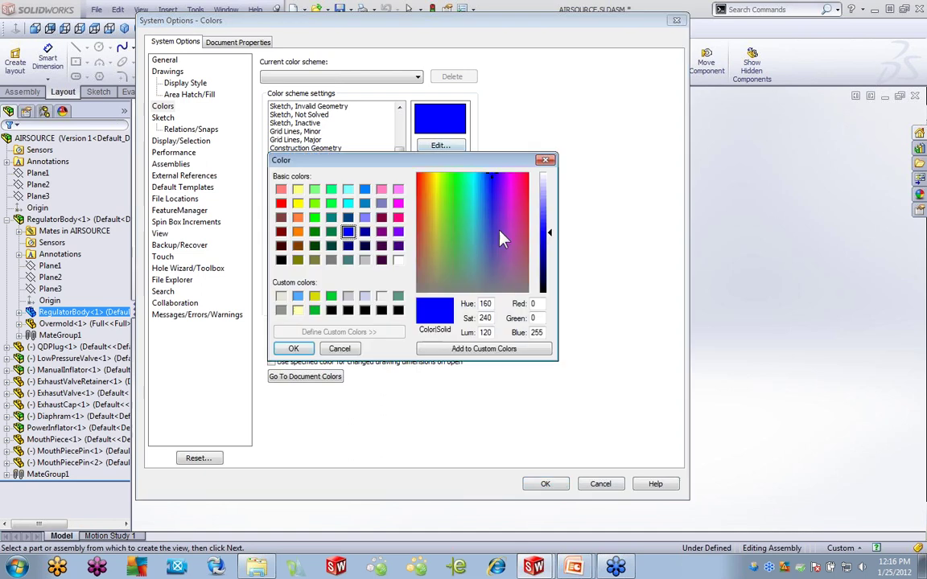
{"action": "left_click", "coordinate": [331, 259]}
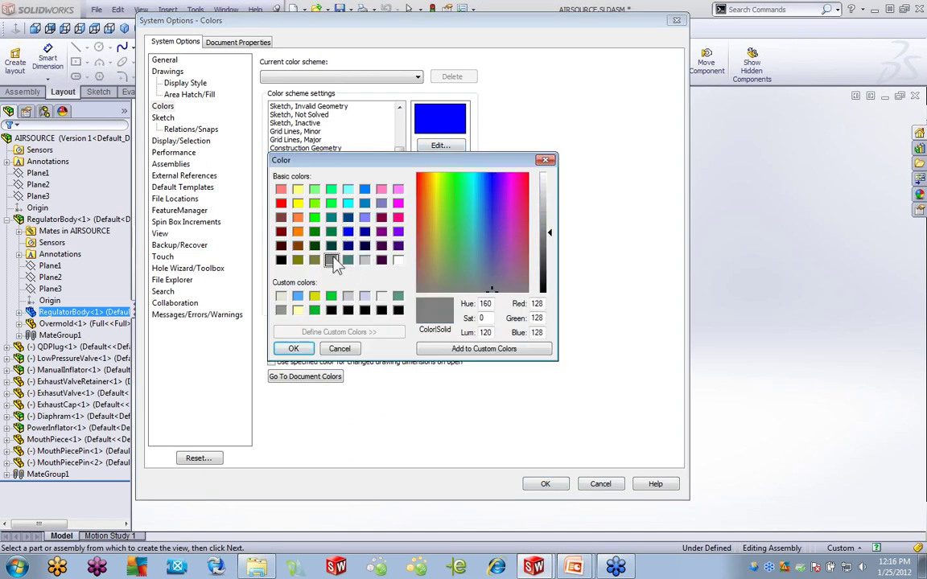
{"action": "left_click", "coordinate": [294, 348]}
{"action": "left_click", "coordinate": [545, 483]}
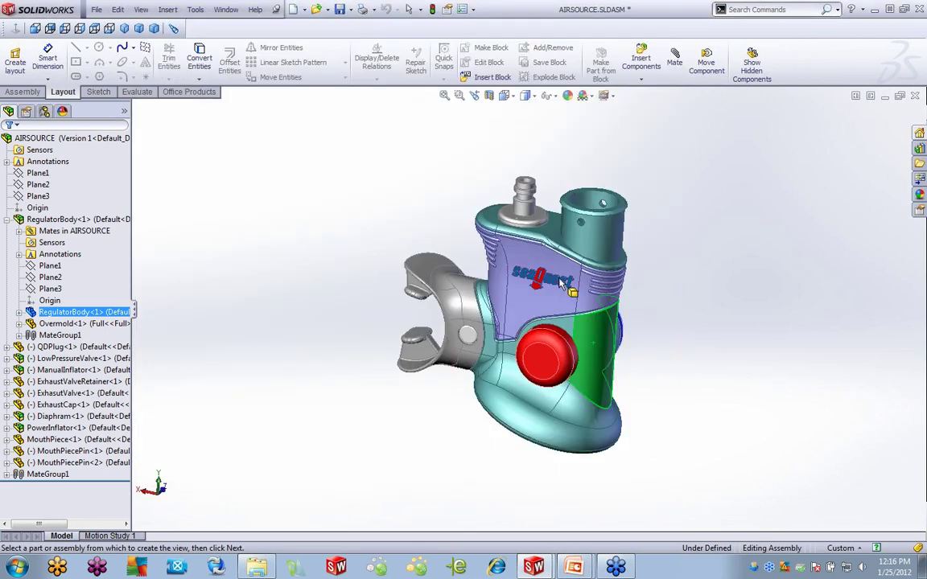
Cancel the Model View placement in Draw1 and return to the AIRSOURCE.SLDASM window.
{"action": "right_click", "coordinate": [574, 297]}
{"action": "left_click", "coordinate": [538, 308]}
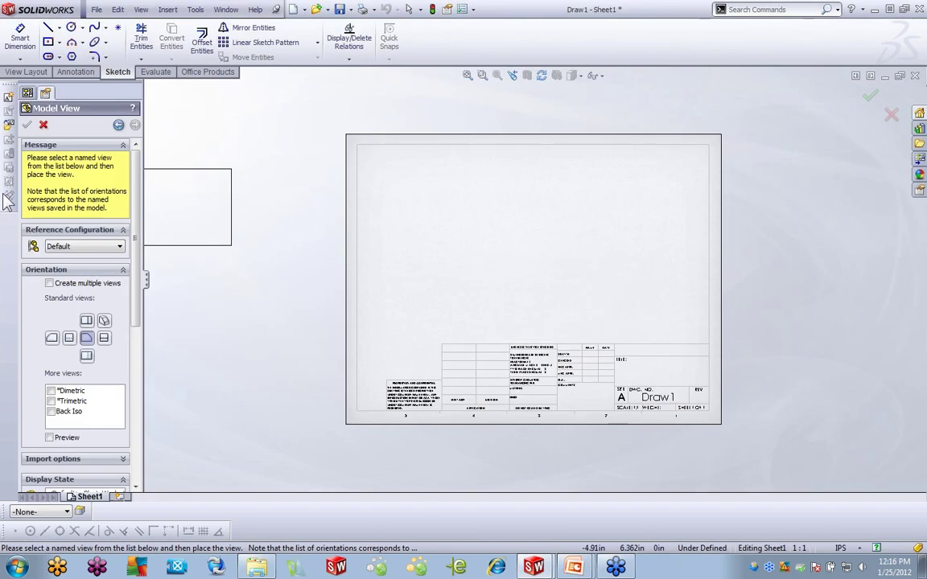
{"action": "left_click", "coordinate": [43, 125]}
{"action": "left_click", "coordinate": [225, 9]}
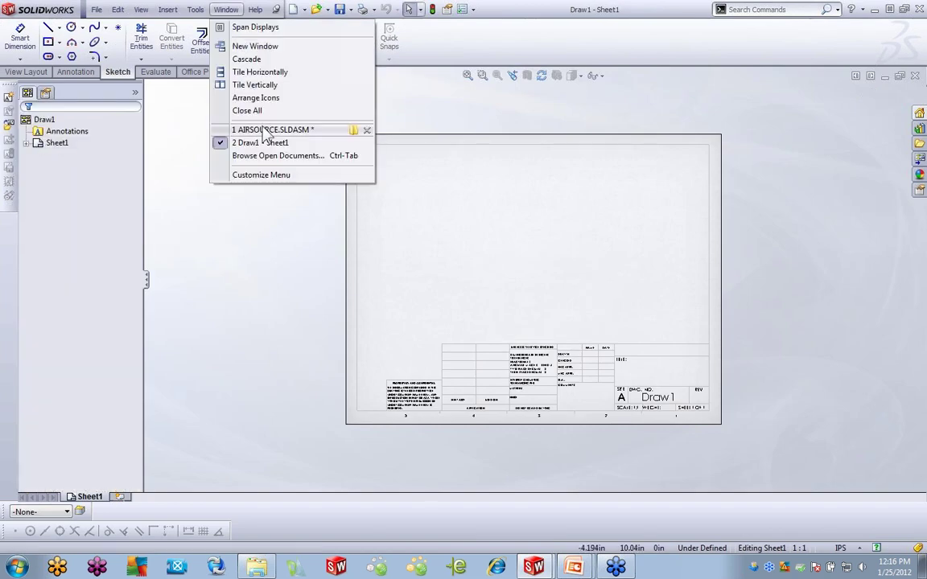
{"action": "left_click", "coordinate": [354, 129]}
Edit the green Overmold component in context of the AIRSOURCE assembly and orbit to view it.
{"action": "right_click", "coordinate": [564, 308]}
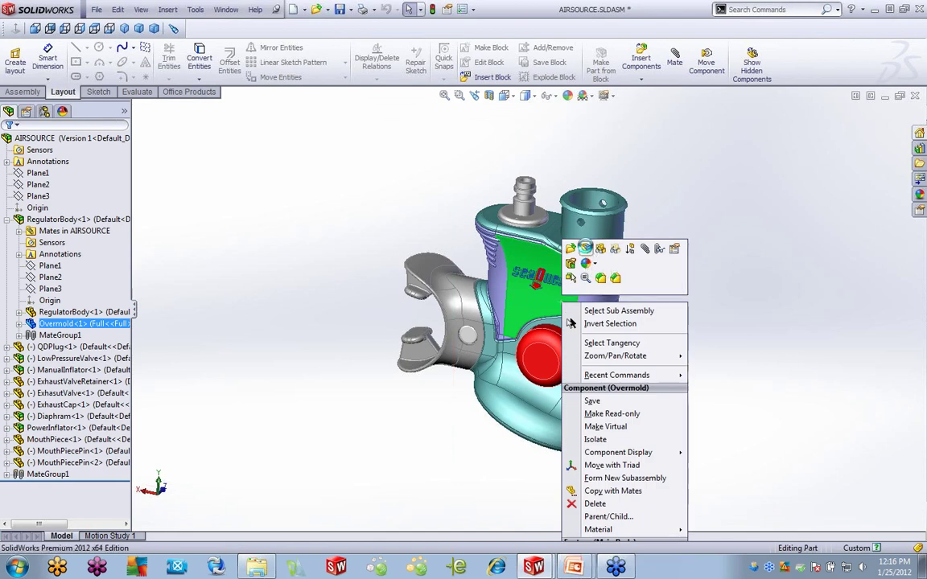
{"action": "left_click", "coordinate": [586, 248]}
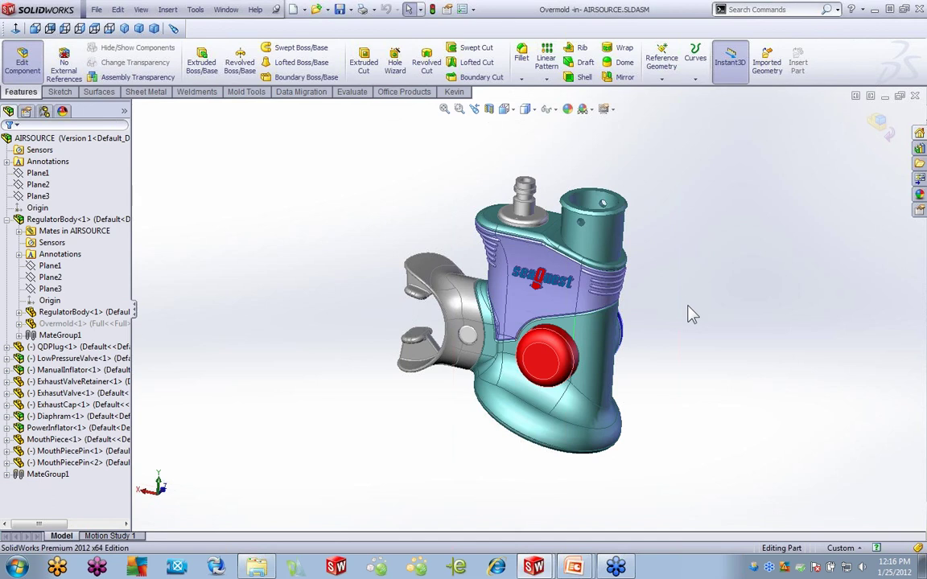
{"action": "middle_click_drag", "start_coordinate": [692, 314], "coordinate": [645, 276]}
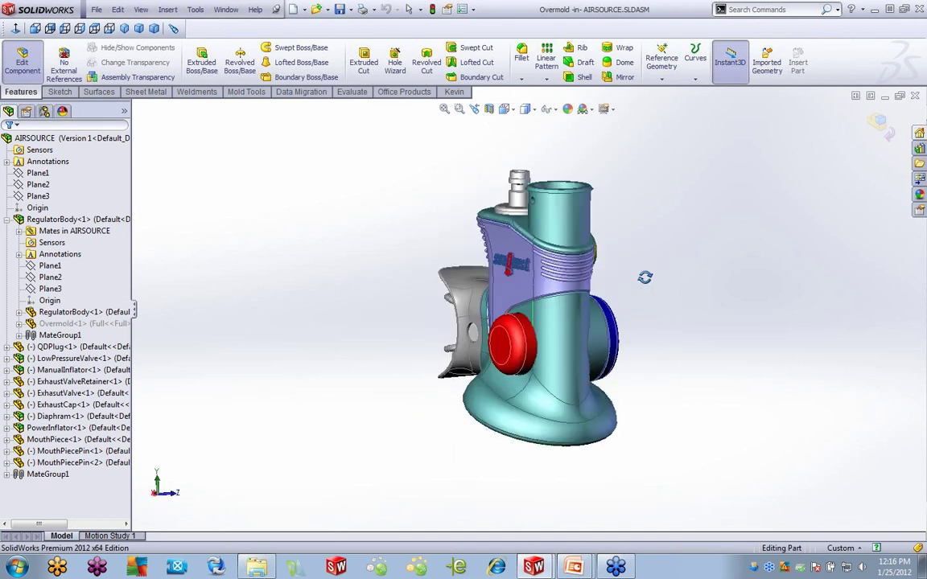
{"action": "left_click", "coordinate": [226, 9]}
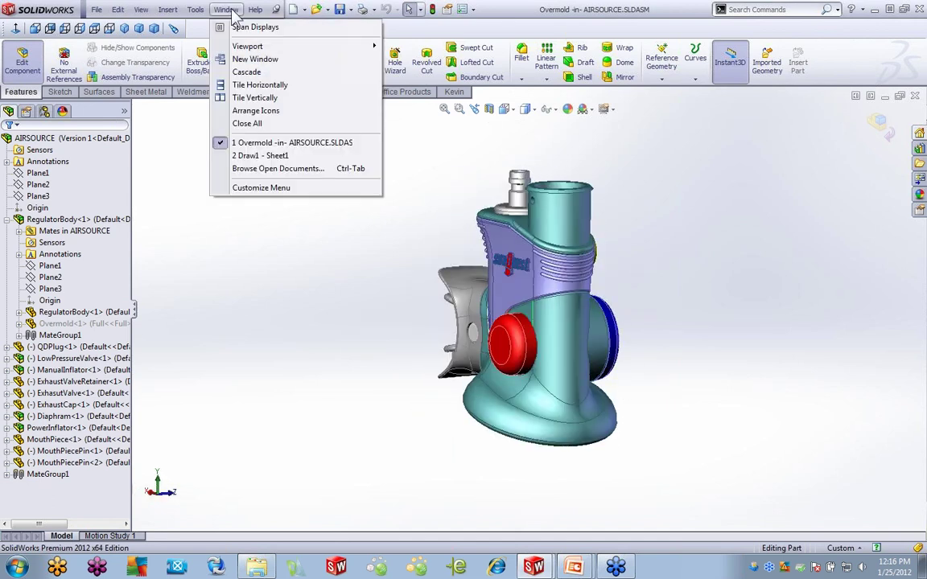
In the Colors options, enable custom colours for parts edited in assemblies.
{"action": "left_click", "coordinate": [422, 10]}
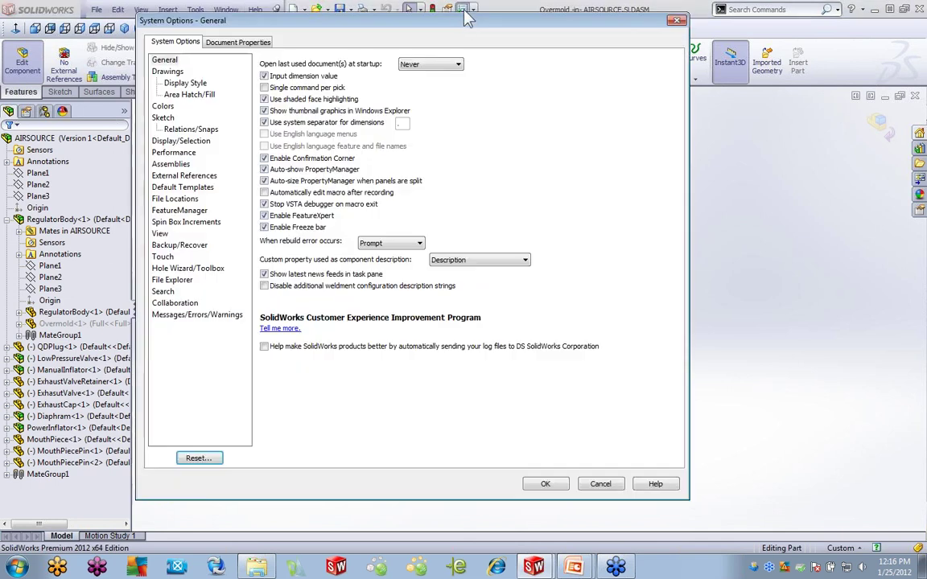
{"action": "left_click", "coordinate": [163, 106]}
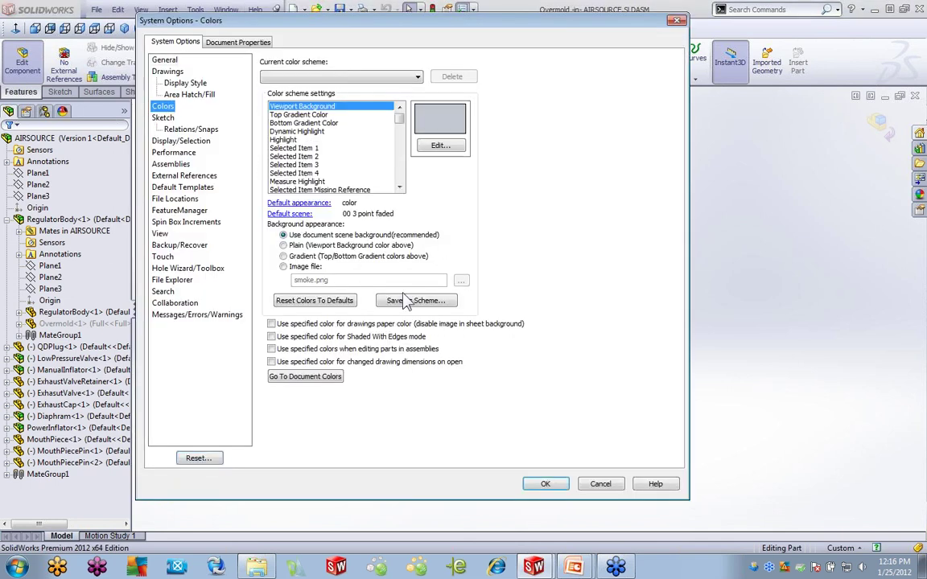
{"action": "left_click", "coordinate": [272, 350]}
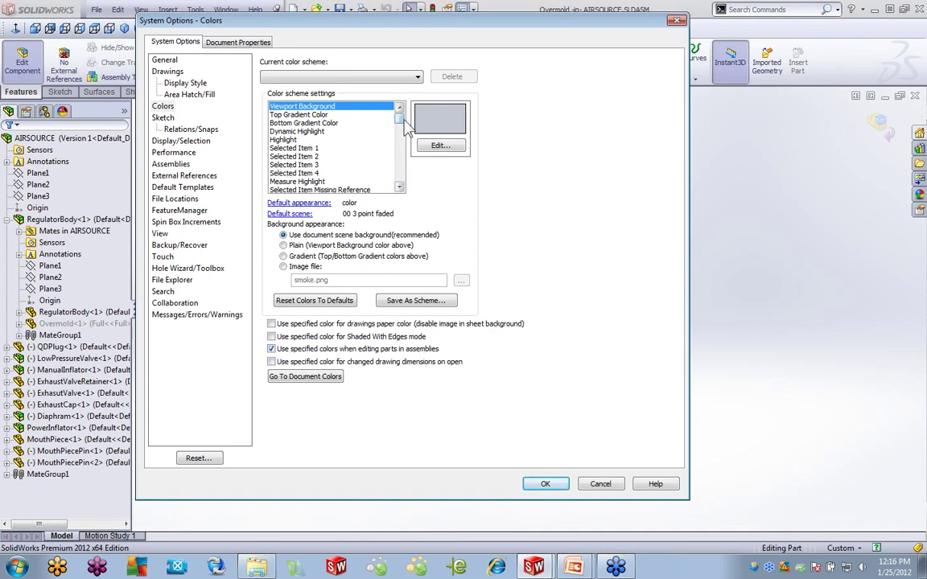
{"action": "scroll", "coordinate": [402, 144], "scroll_direction": "down", "scroll_amount": 6}
{"action": "left_click_drag", "start_coordinate": [402, 140], "coordinate": [403, 174]}
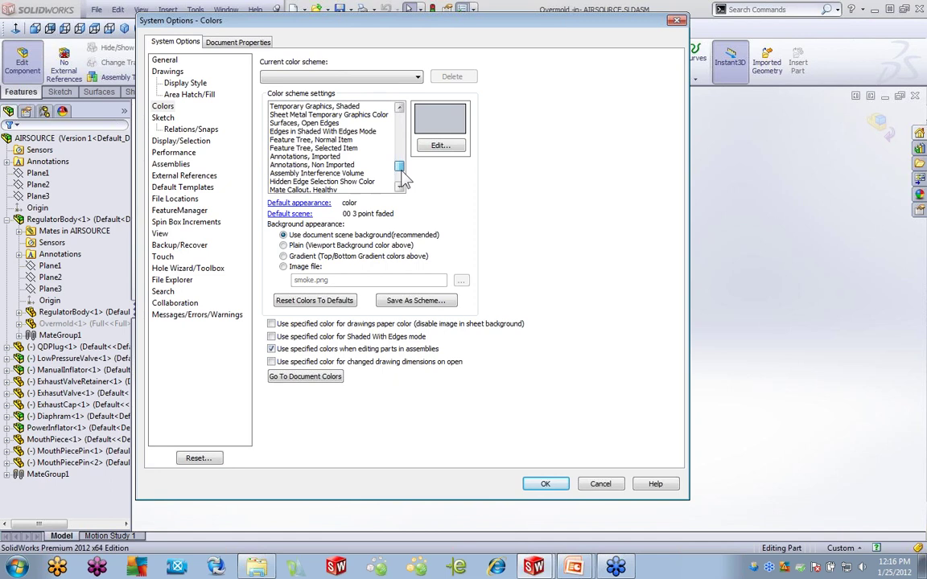
{"action": "left_click", "coordinate": [399, 108]}
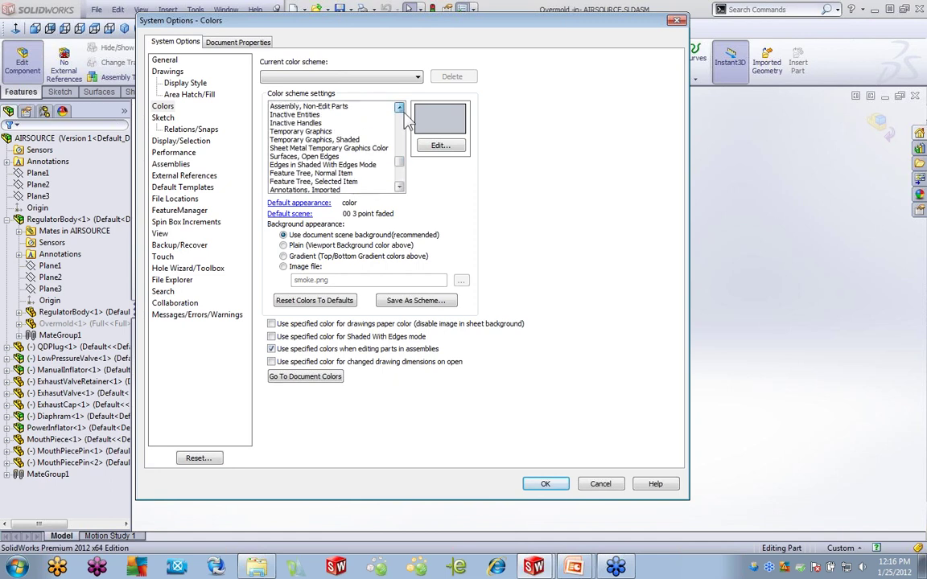
{"action": "scroll", "coordinate": [404, 115], "scroll_direction": "up", "scroll_amount": 2}
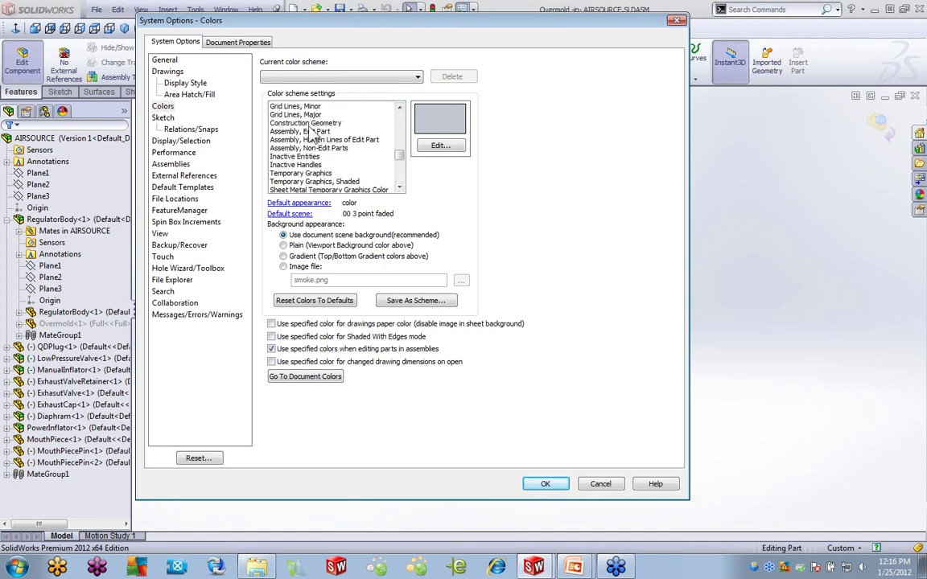
Set the Assembly, Edit Part colour to blue (RGB 0, 0, 255) and apply.
{"action": "left_click", "coordinate": [288, 131]}
{"action": "left_click", "coordinate": [436, 145]}
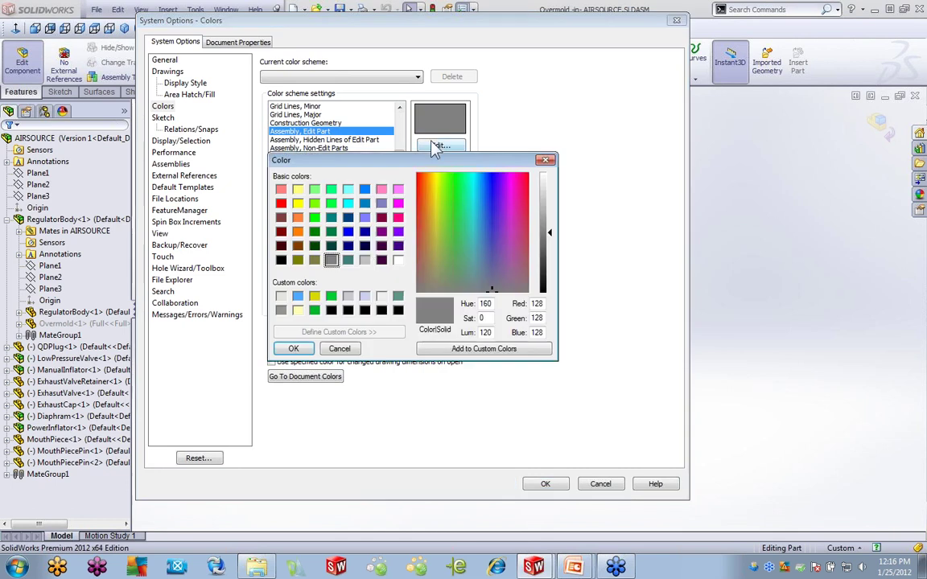
{"action": "left_click", "coordinate": [348, 232]}
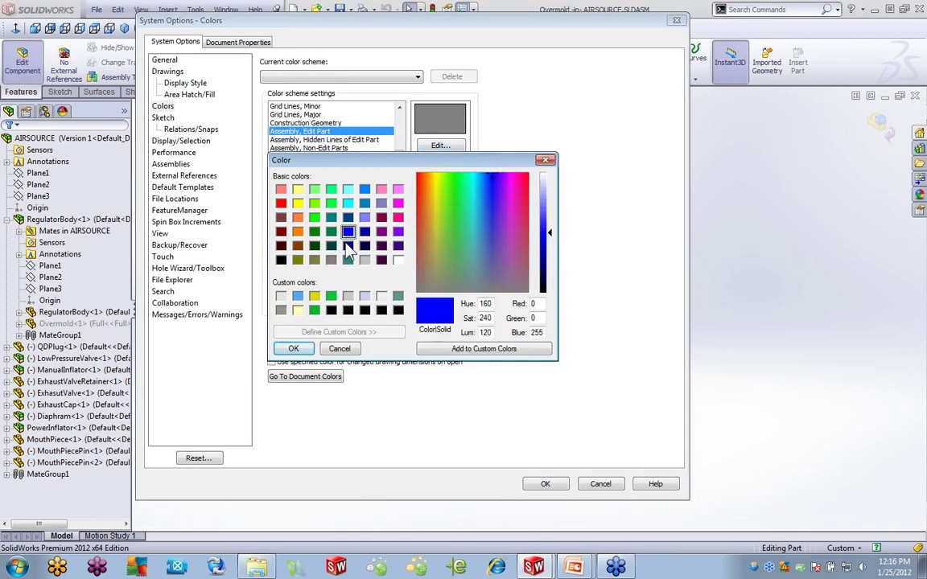
{"action": "left_click", "coordinate": [294, 349]}
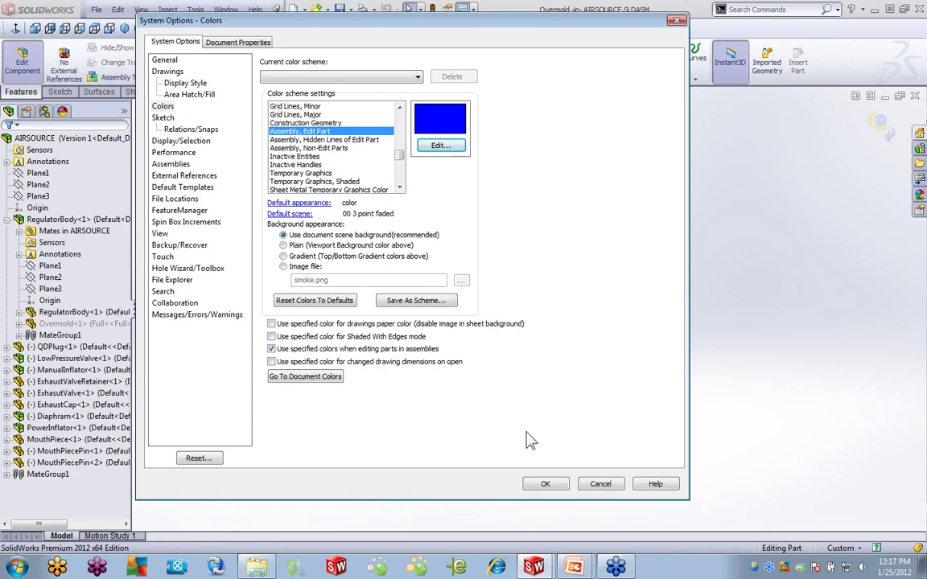
{"action": "left_click", "coordinate": [537, 484]}
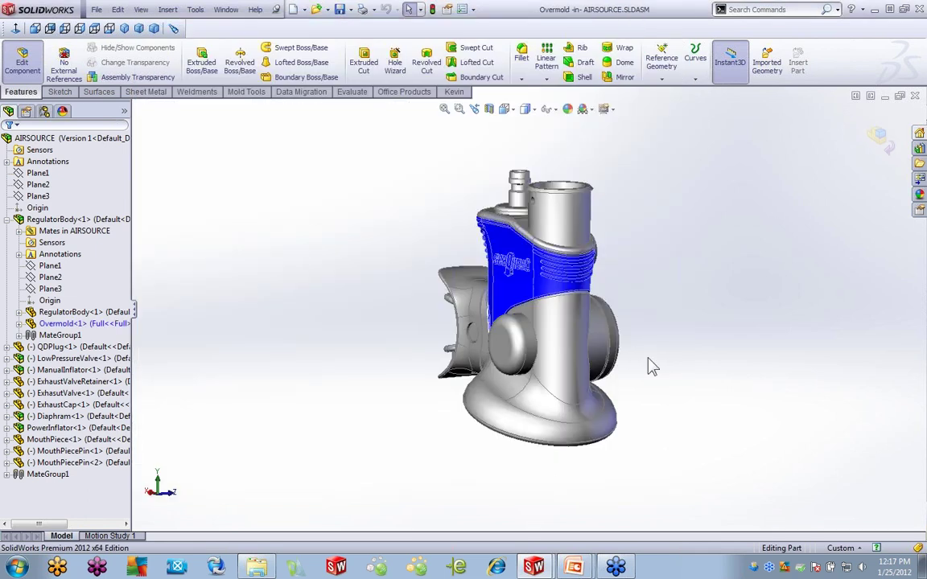
Start a Section View of the regulator along RegulatorBody's Plane1 at 0.000in offset.
{"action": "middle_click_drag", "start_coordinate": [692, 258], "coordinate": [650, 350]}
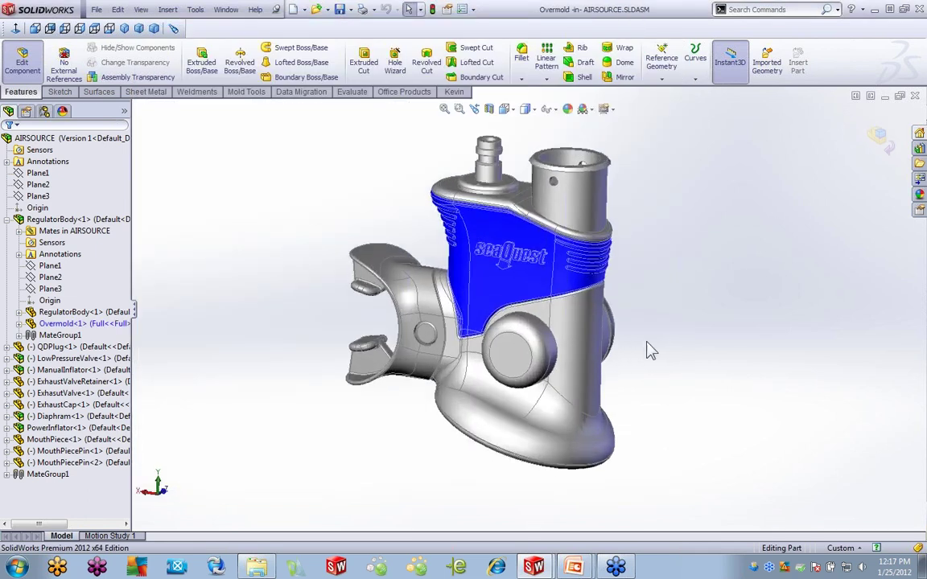
{"action": "scroll", "coordinate": [647, 349], "scroll_direction": "down", "scroll_amount": 2}
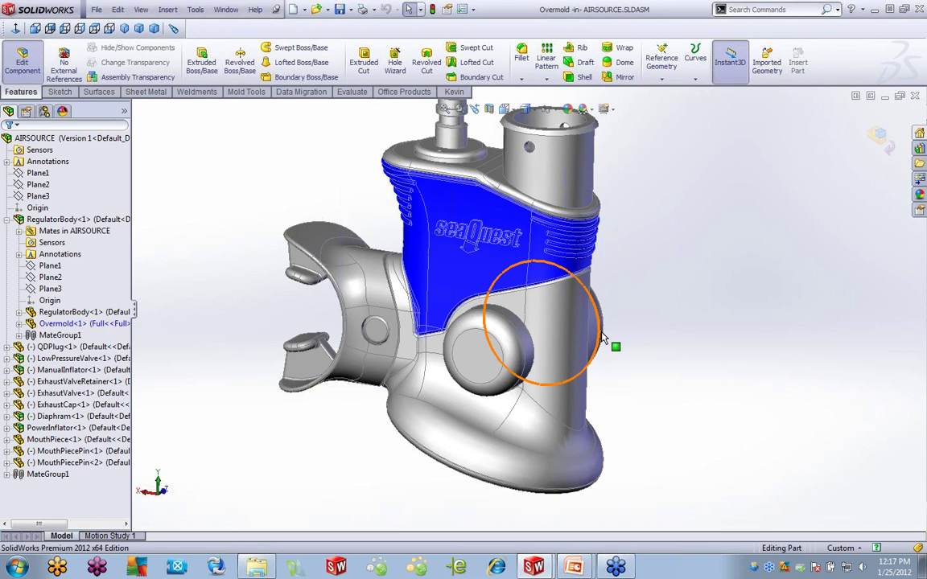
{"action": "mouse_move", "coordinate": [642, 343]}
{"action": "middle_mouse_down"}
{"action": "mouse_move", "coordinate": [534, 305]}
{"action": "mouse_move", "coordinate": [634, 318]}
{"action": "mouse_move", "coordinate": [647, 344]}
{"action": "middle_mouse_up"}
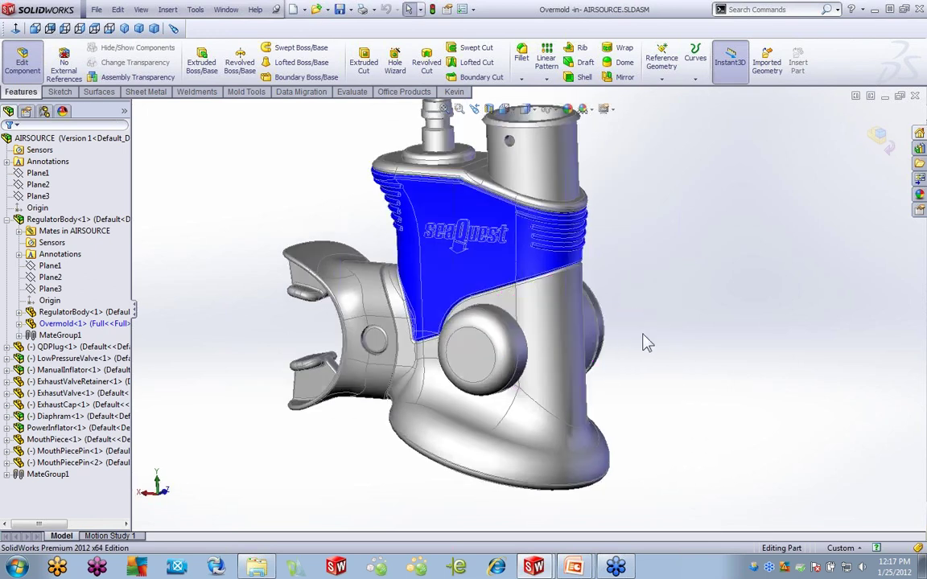
{"action": "scroll", "coordinate": [662, 335], "scroll_direction": "up", "scroll_amount": 3}
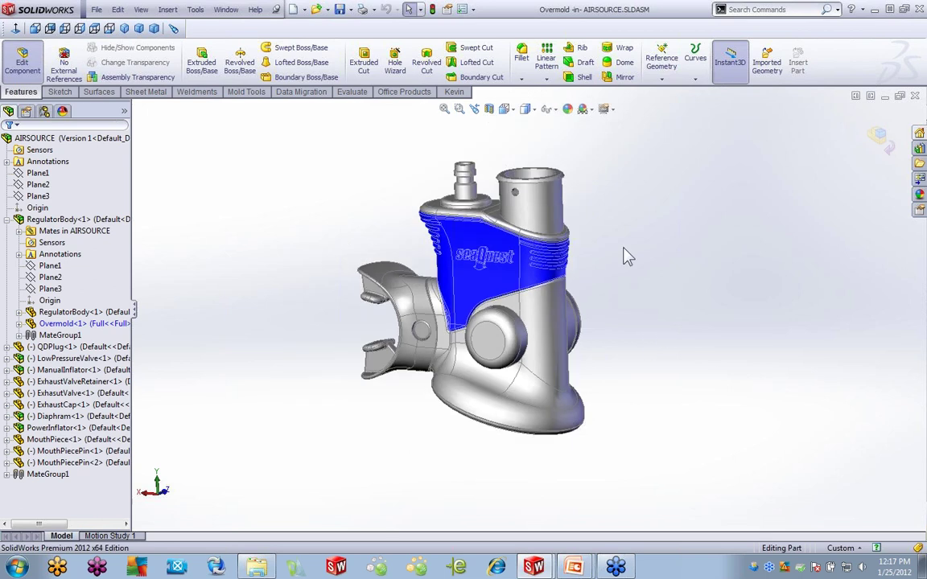
{"action": "left_click", "coordinate": [490, 109]}
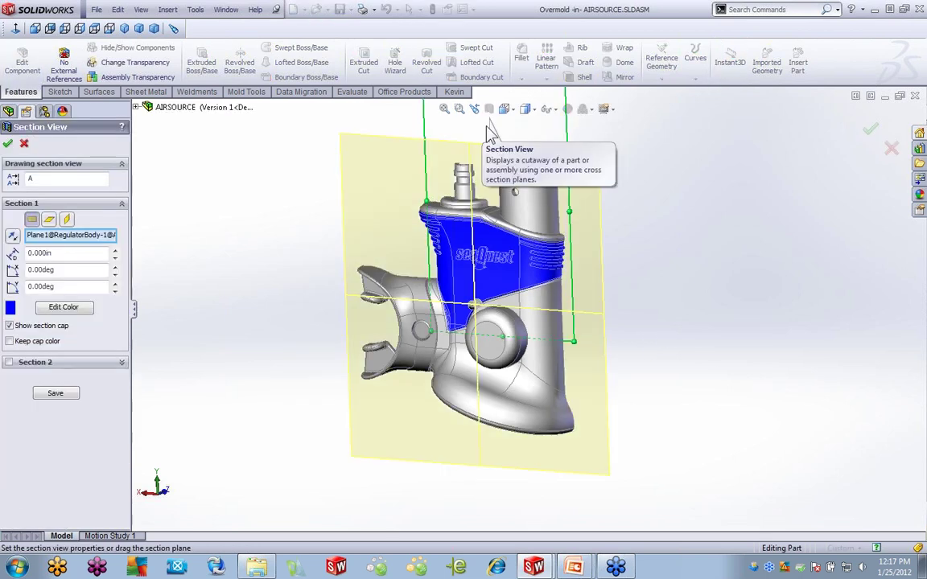
Section the AIRSOURCE assembly along the Right Plane, accept it, and fit the sectioned model in view.
{"action": "left_click", "coordinate": [67, 219]}
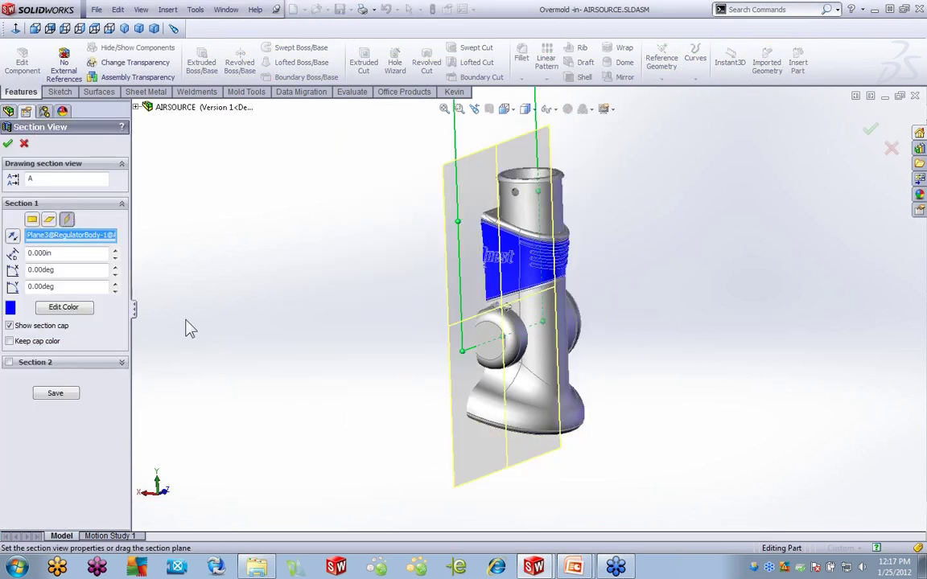
{"action": "middle_click_drag", "start_coordinate": [379, 439], "coordinate": [419, 451]}
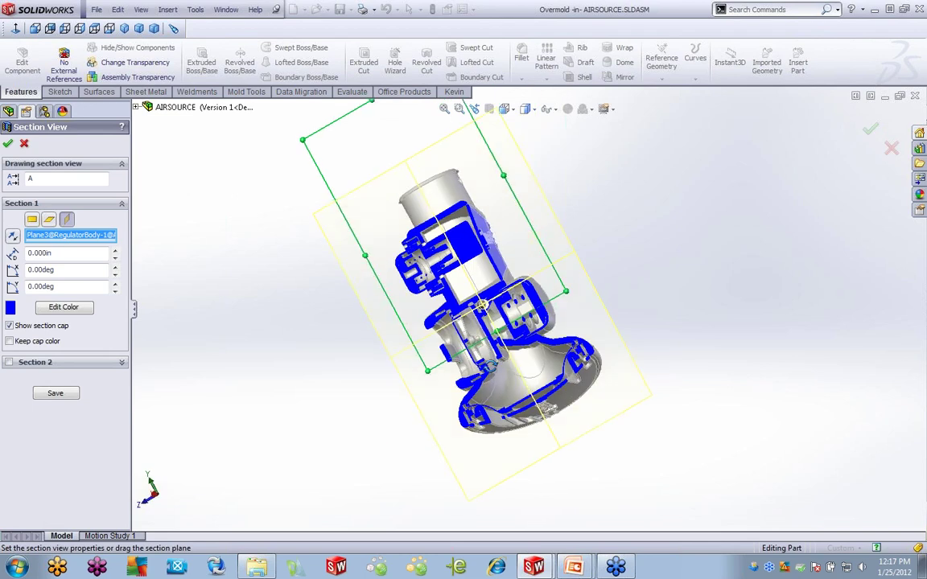
{"action": "left_click", "coordinate": [8, 142]}
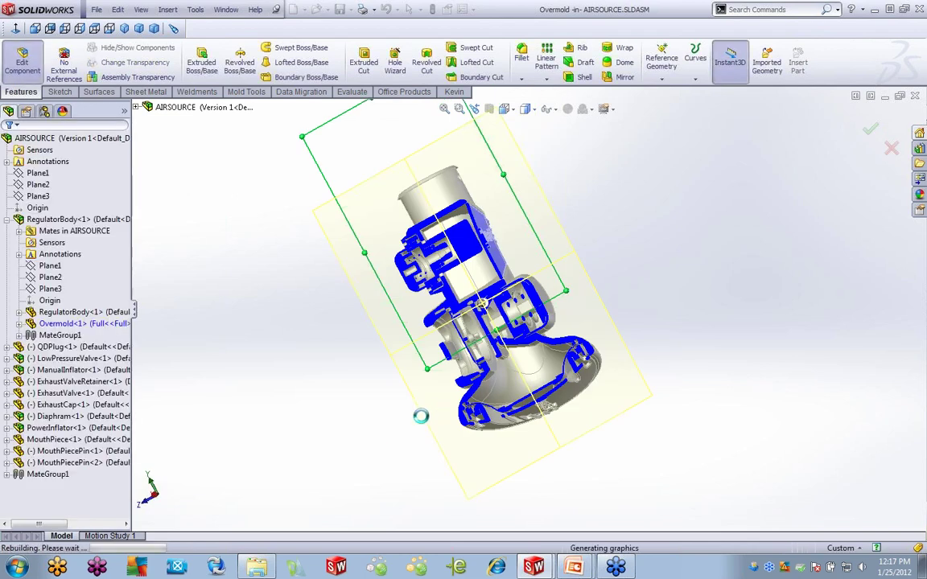
{"action": "middle_click_drag", "start_coordinate": [422, 424], "coordinate": [482, 290]}
{"action": "scroll", "coordinate": [489, 278], "scroll_direction": "down", "scroll_amount": 6}
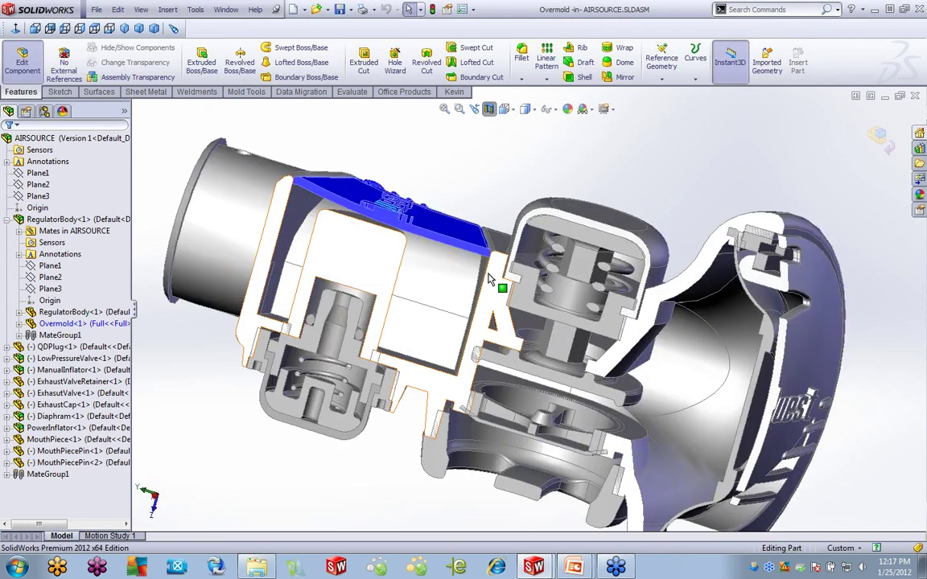
{"action": "scroll", "coordinate": [488, 277], "scroll_direction": "down", "scroll_amount": 5}
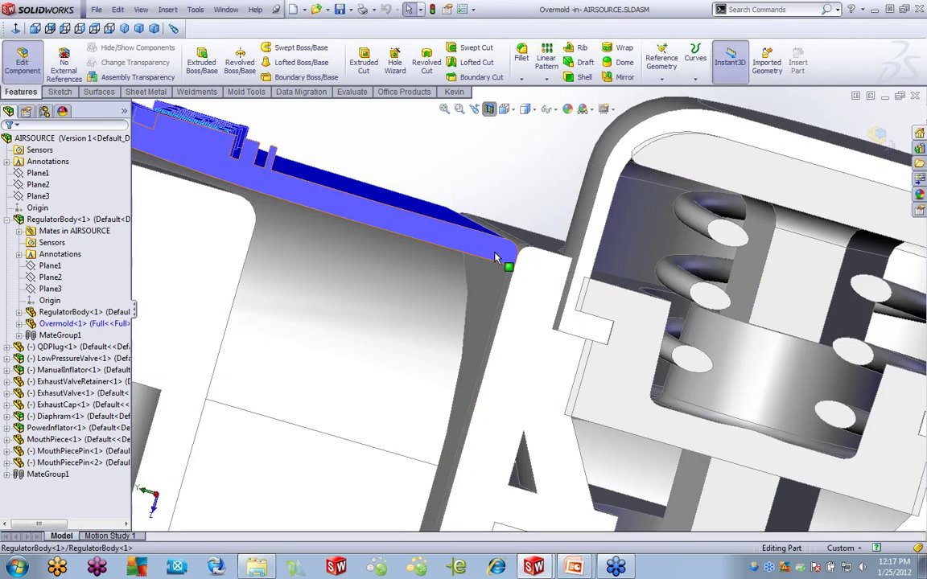
{"action": "scroll", "coordinate": [515, 297], "scroll_direction": "up", "scroll_amount": 5}
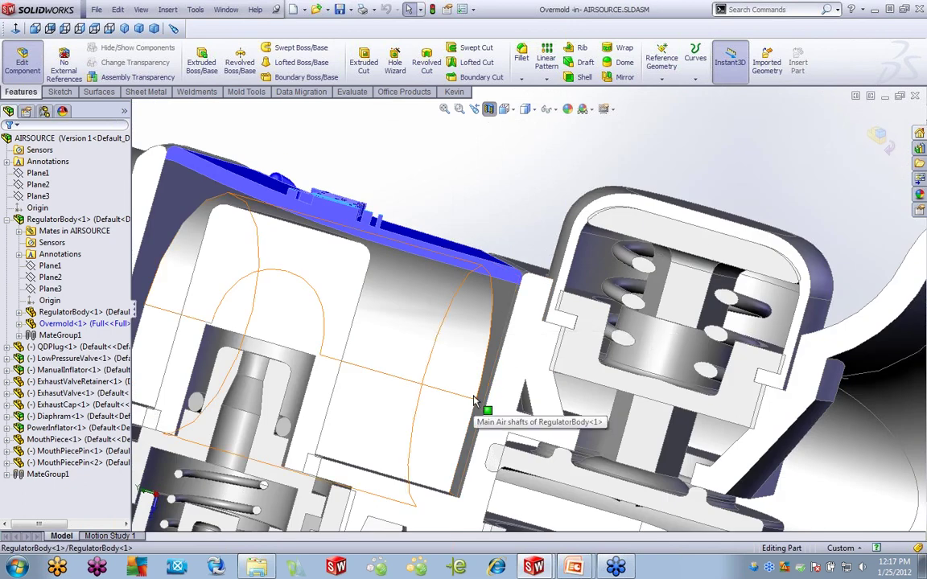
{"action": "key", "text": "f"}
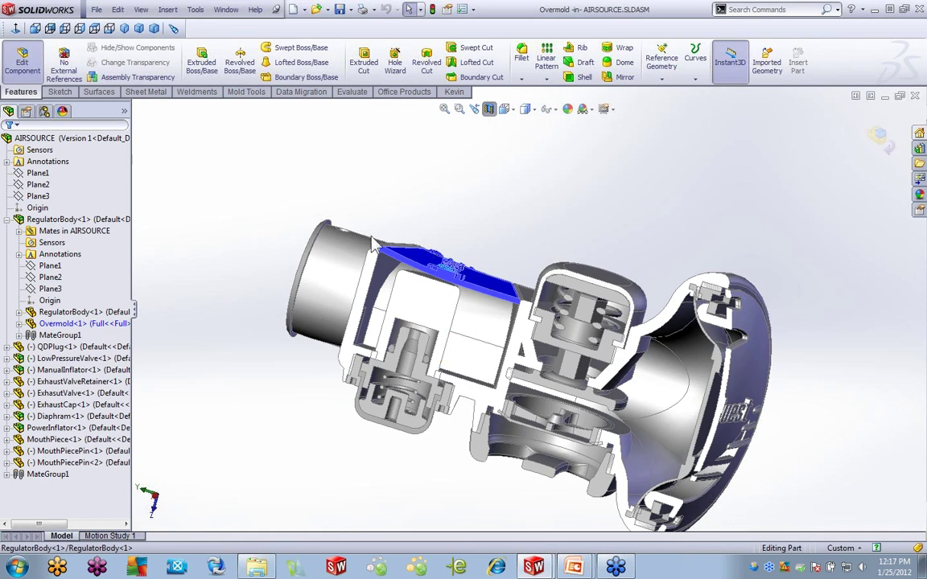
Keep the assembly open by cancelling the close, and turn the section view off.
{"action": "left_click", "coordinate": [913, 95]}
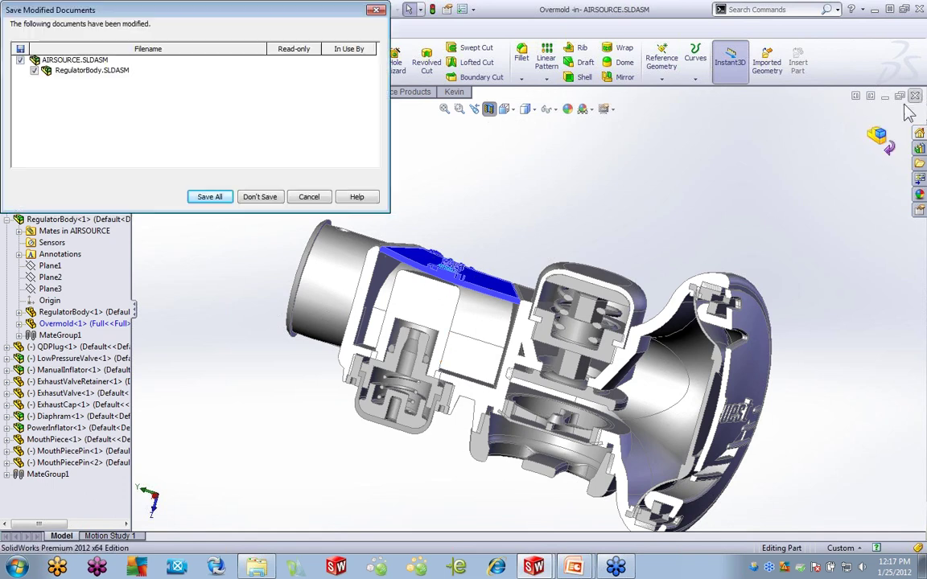
{"action": "left_click", "coordinate": [309, 196]}
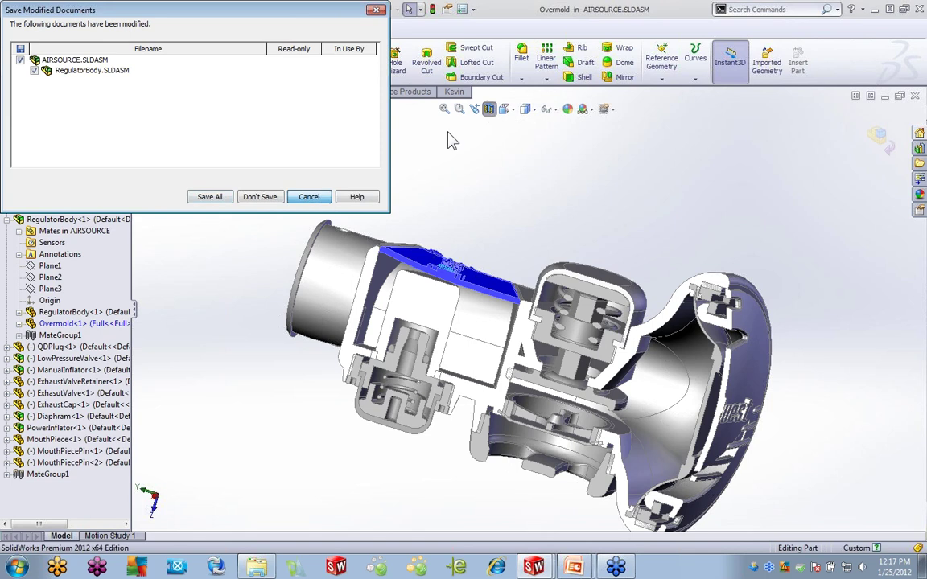
{"action": "left_click", "coordinate": [490, 110]}
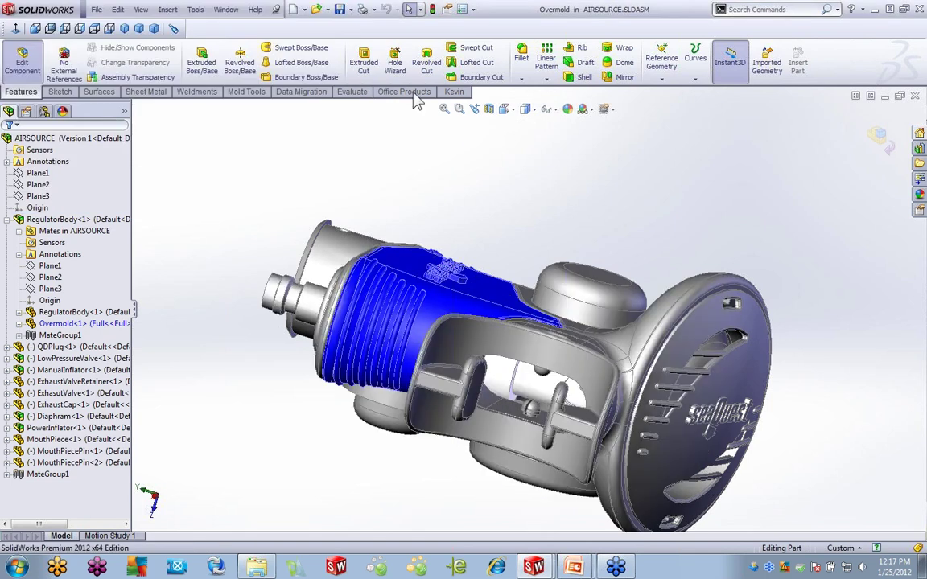
Uncheck the edit-part colour option in System Options > Colors, then cancel without saving.
{"action": "left_click", "coordinate": [452, 9]}
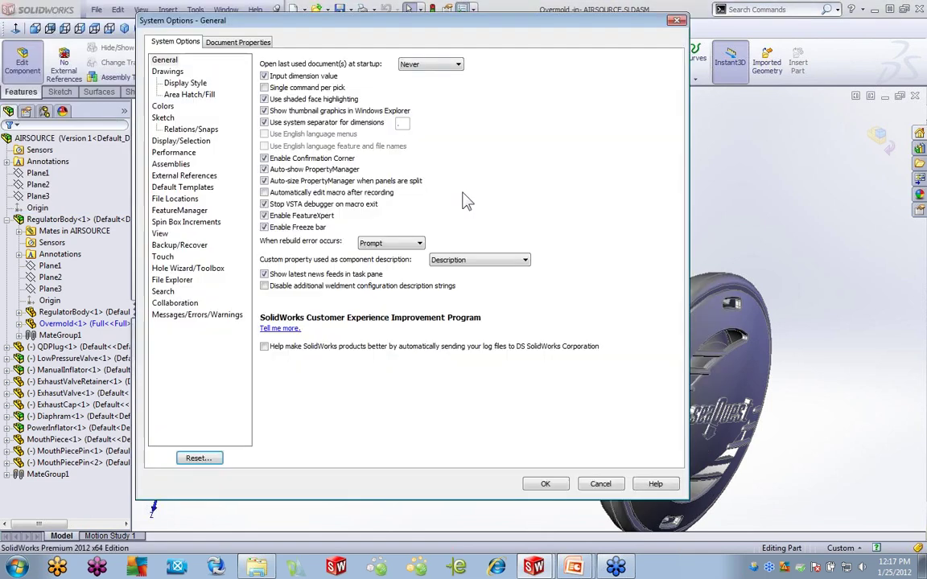
{"action": "left_click", "coordinate": [160, 107]}
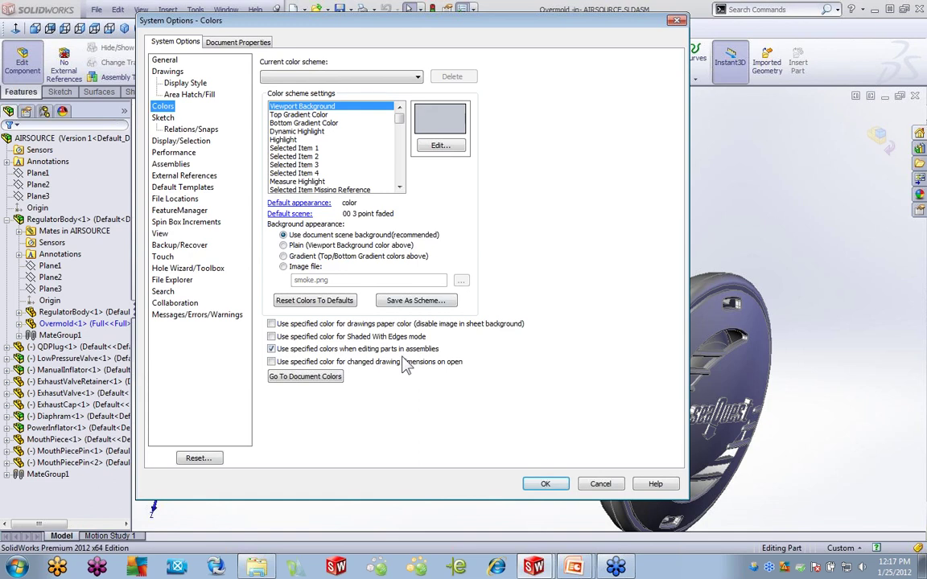
{"action": "left_click", "coordinate": [271, 349]}
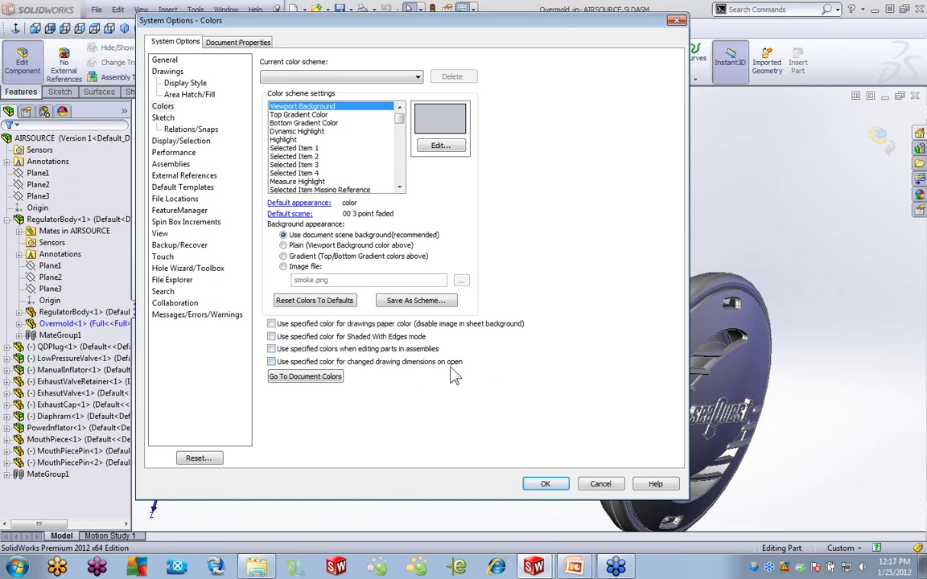
{"action": "left_click", "coordinate": [602, 485]}
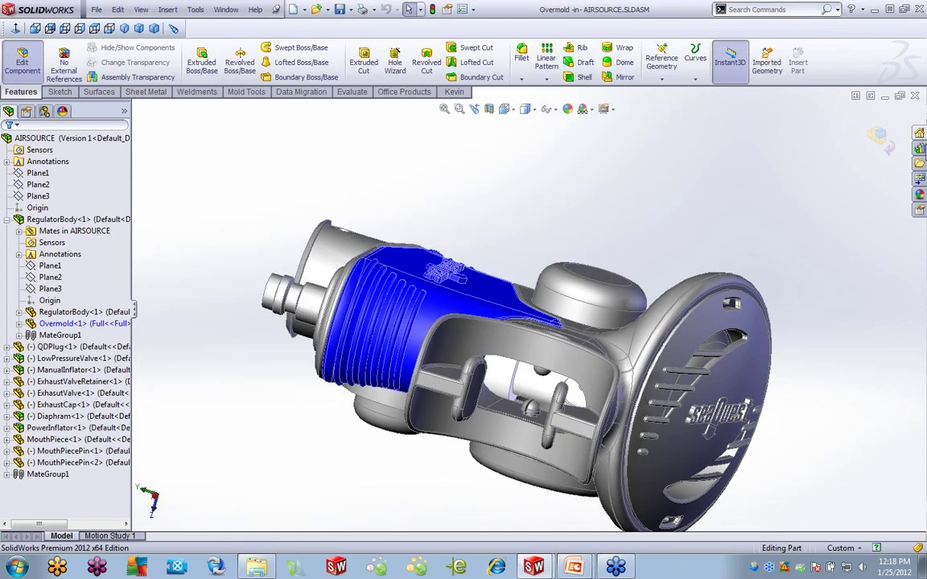
Open B PlateB_DME2.SLDPRT from recent files and change its 9.875 width dimension to 9.874.
{"action": "left_click", "coordinate": [96, 9]}
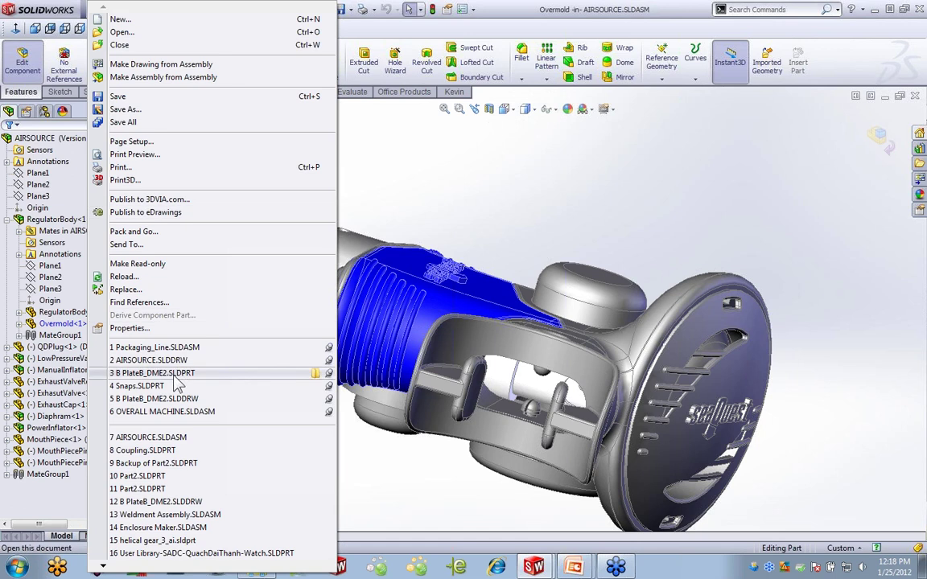
{"action": "left_click", "coordinate": [174, 377]}
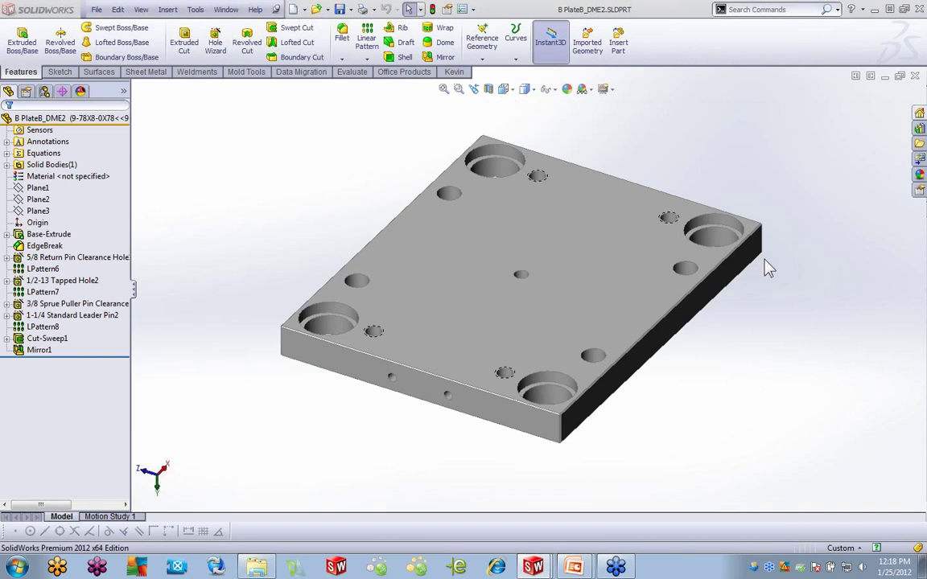
{"action": "left_click", "coordinate": [559, 257]}
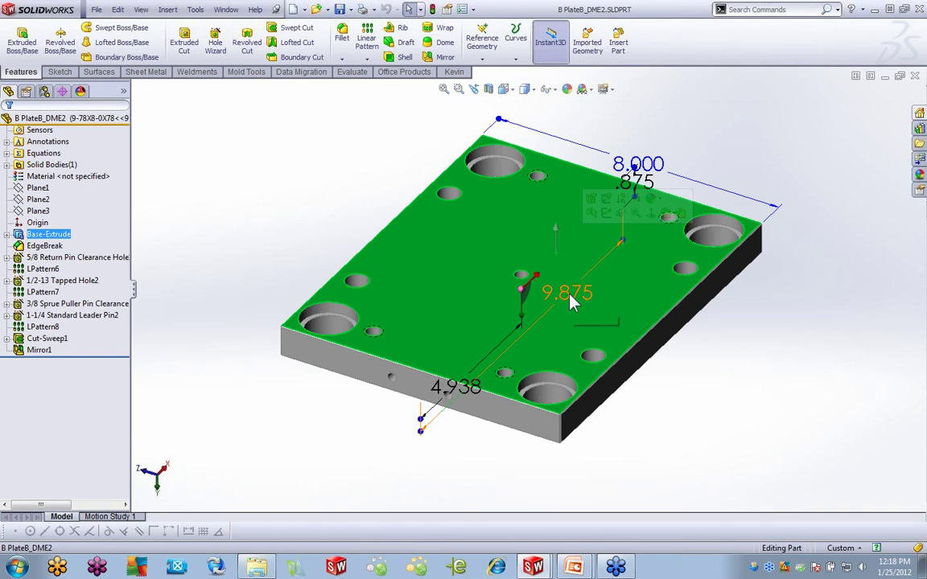
{"action": "double_click", "coordinate": [568, 293]}
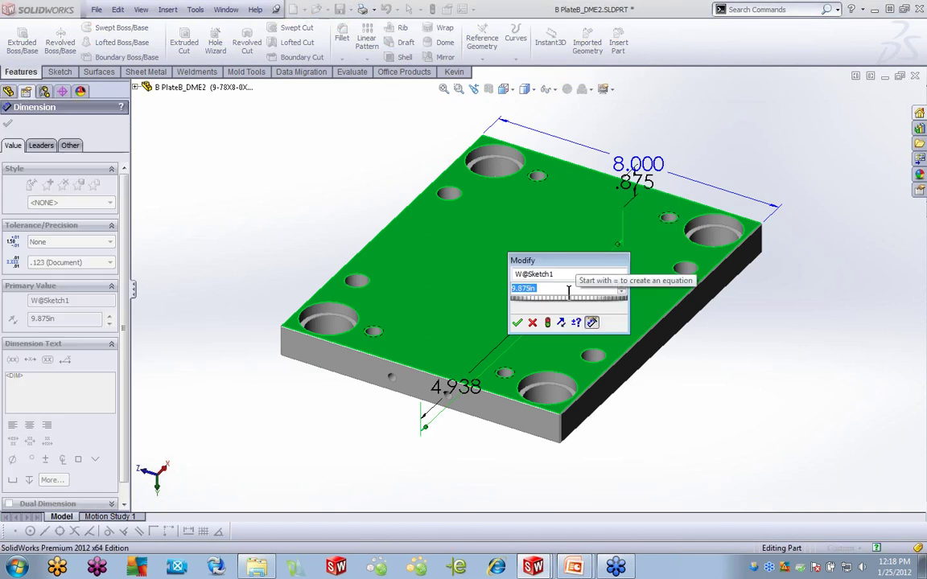
{"action": "type", "text": "9"}
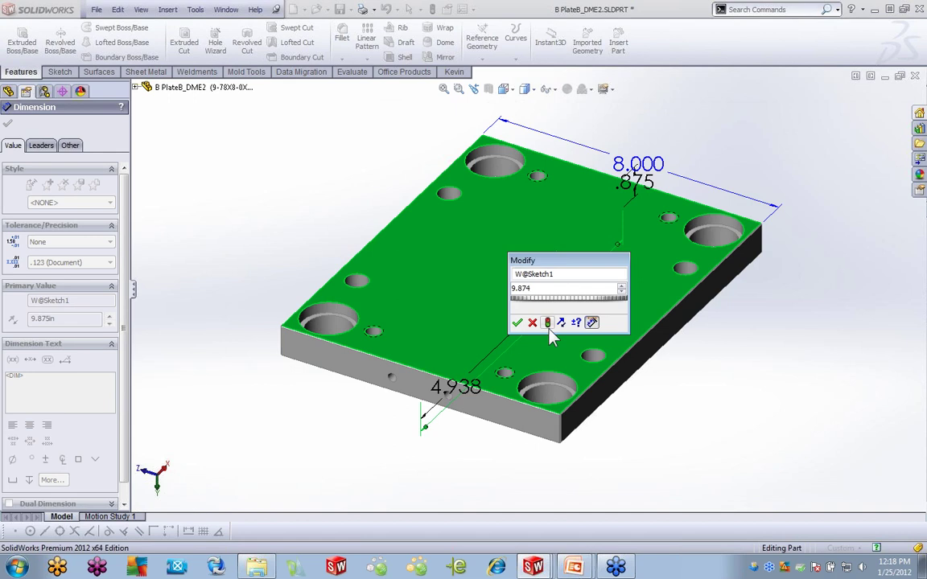
{"action": "left_click", "coordinate": [517, 323]}
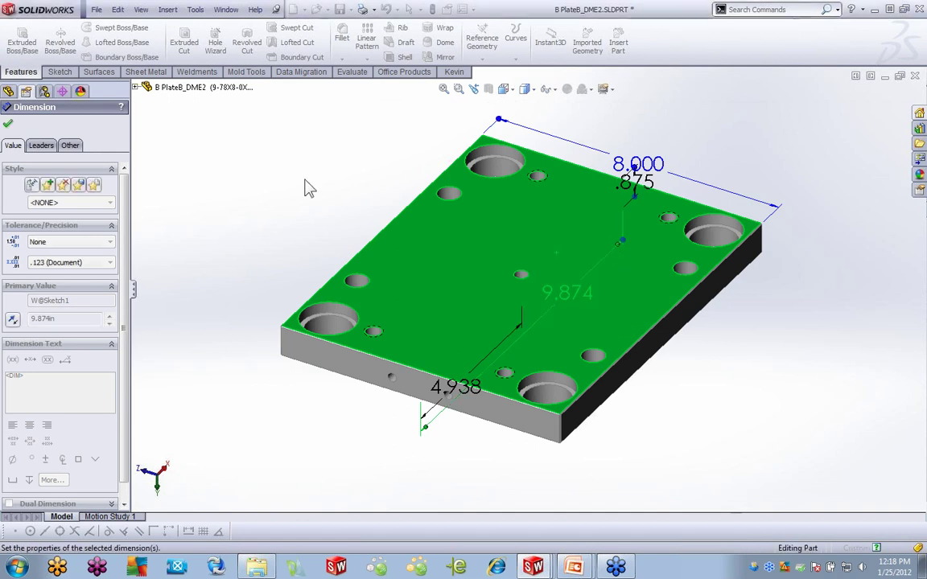
{"action": "left_click", "coordinate": [299, 191]}
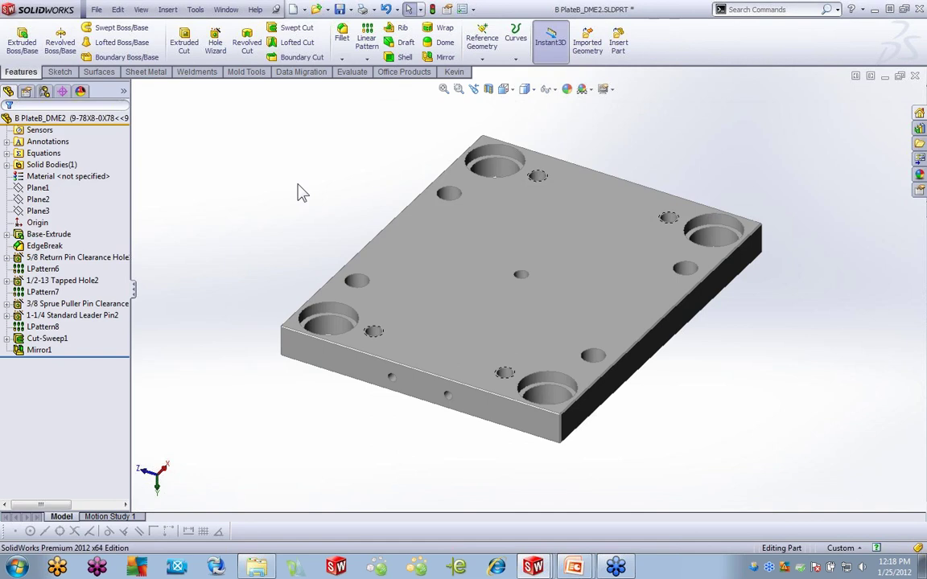
Open the recent B PlateB_DME2.SLDDRW drawing and zoom in on its dimensioned views.
{"action": "left_click", "coordinate": [97, 10]}
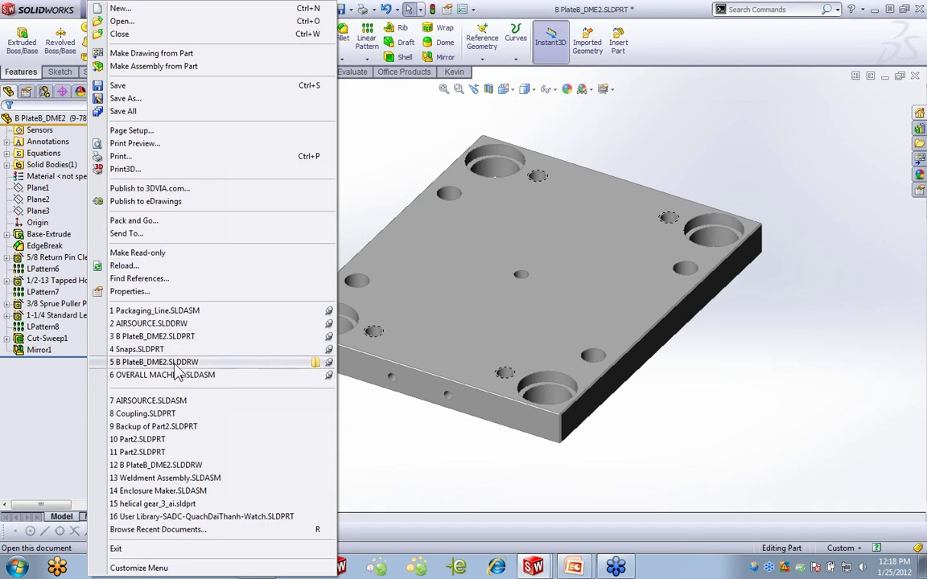
{"action": "left_click", "coordinate": [177, 367]}
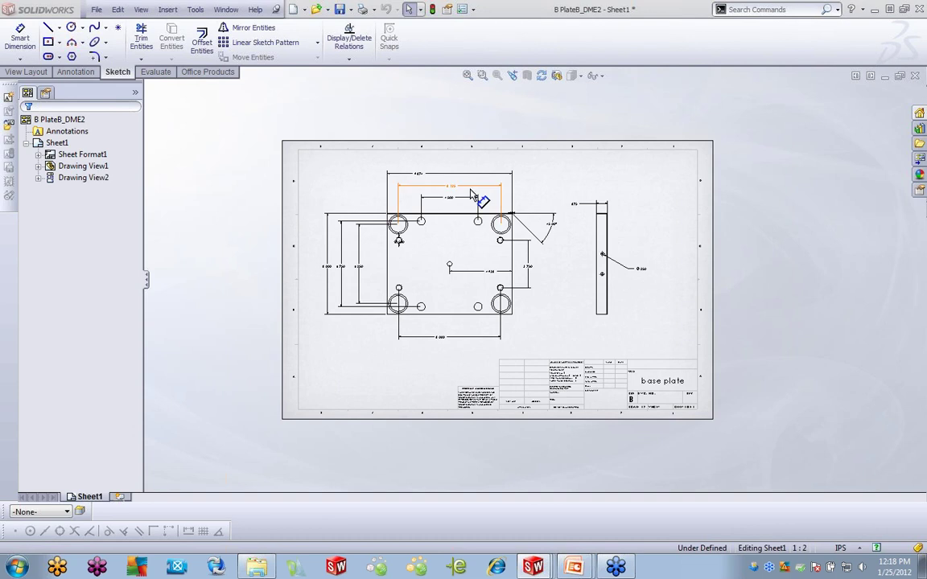
{"action": "scroll", "coordinate": [416, 173], "scroll_direction": "down", "scroll_amount": 3}
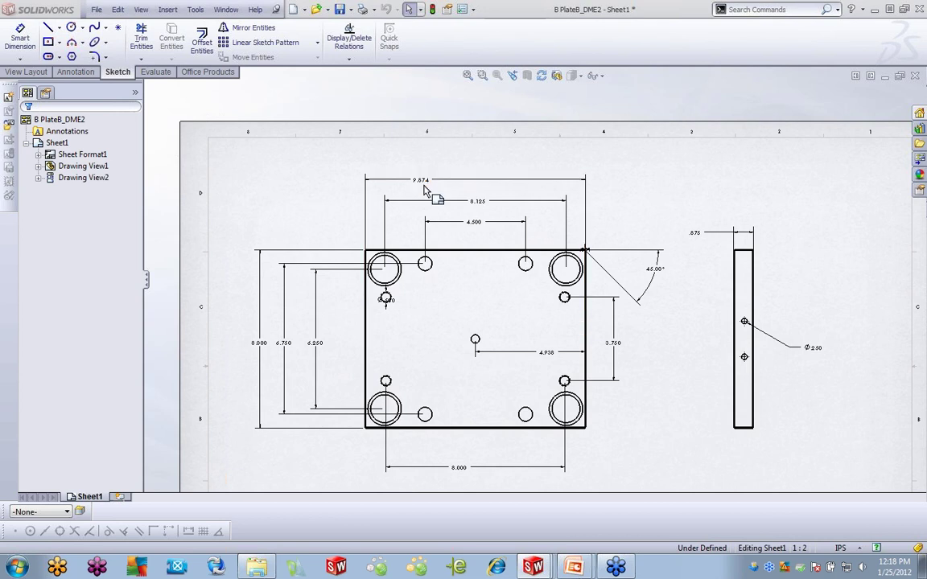
Close the drawing without saving and enable specified colour for changed drawing dimensions on open.
{"action": "left_click", "coordinate": [915, 75]}
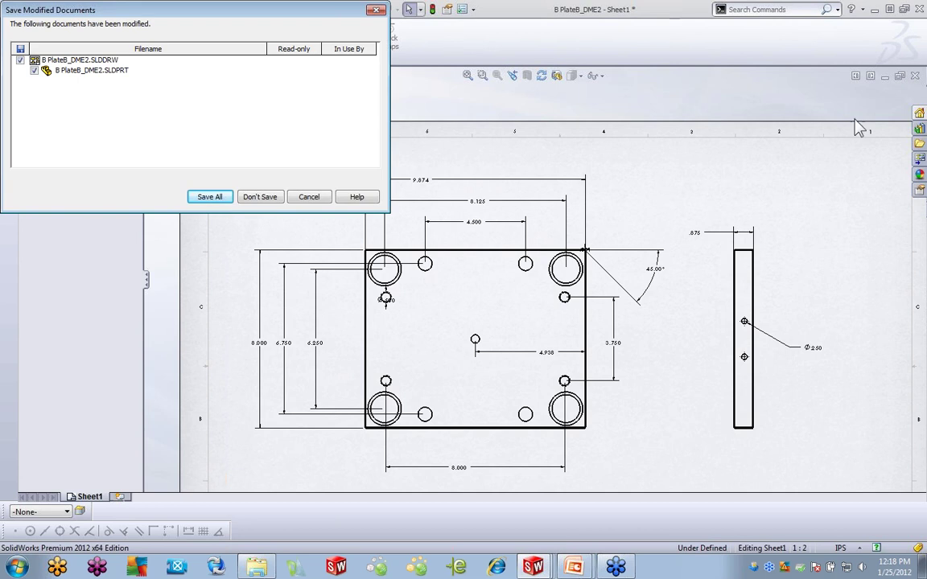
{"action": "left_click", "coordinate": [251, 200]}
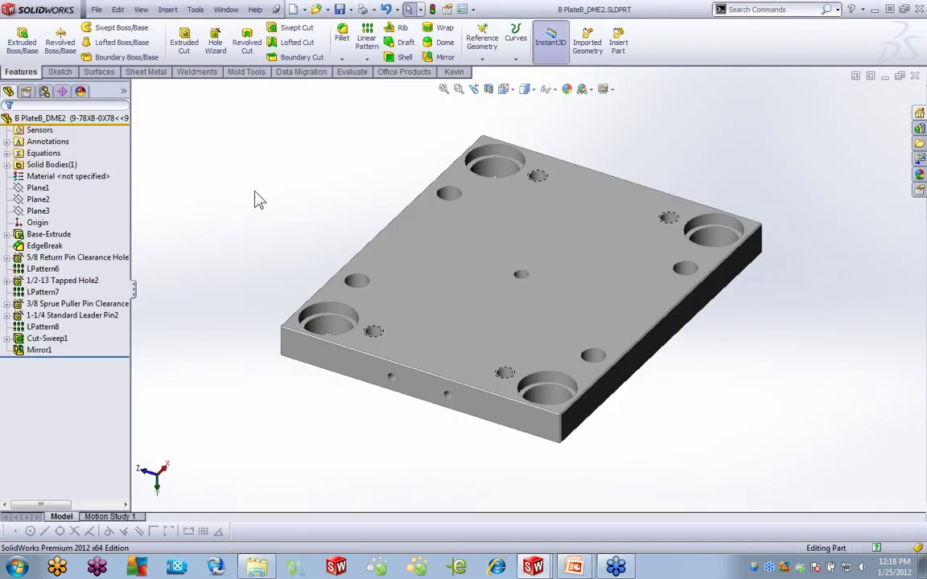
{"action": "left_click", "coordinate": [465, 8]}
{"action": "left_click", "coordinate": [164, 106]}
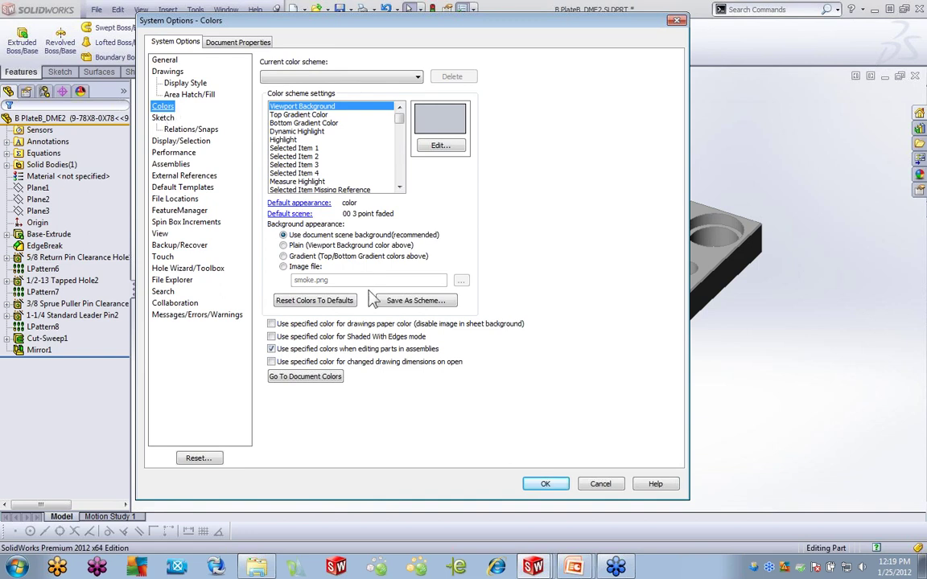
{"action": "left_click", "coordinate": [281, 363]}
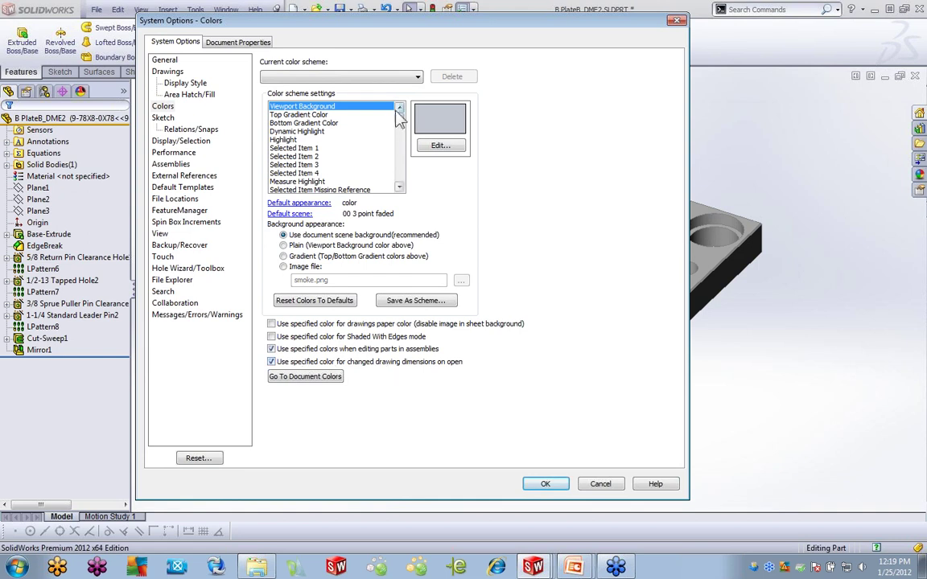
Set the Drawings, Changed dimensions colour to hot pink and apply the options.
{"action": "left_click", "coordinate": [400, 131]}
{"action": "mouse_move", "coordinate": [404, 135]}
{"action": "left_mouse_down"}
{"action": "mouse_move", "coordinate": [402, 153]}
{"action": "mouse_move", "coordinate": [402, 142]}
{"action": "left_mouse_up"}
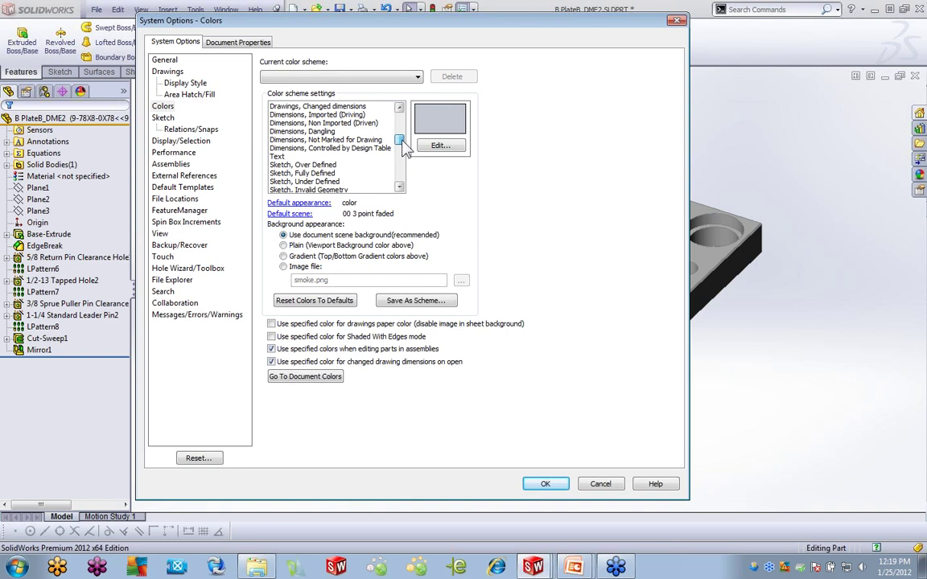
{"action": "left_click", "coordinate": [346, 107]}
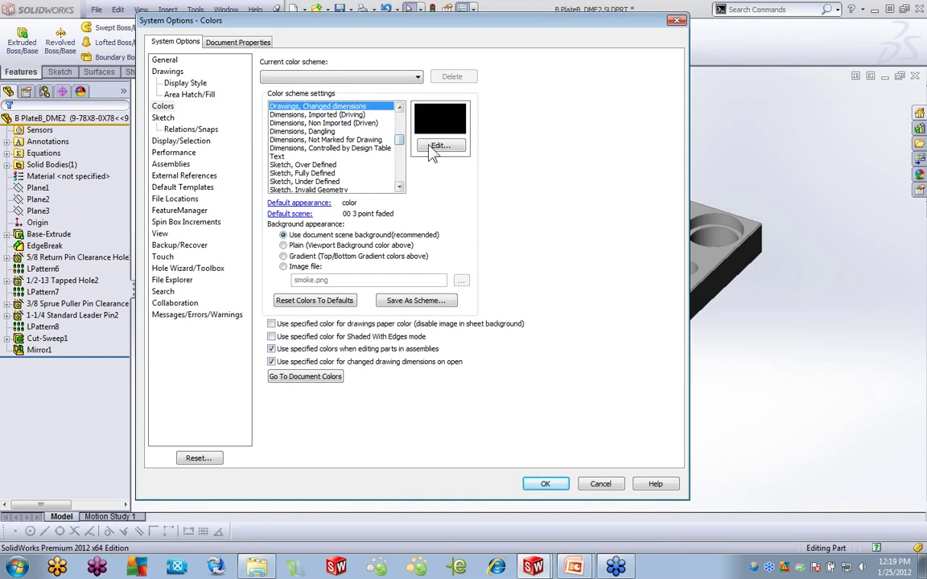
{"action": "left_click", "coordinate": [434, 148]}
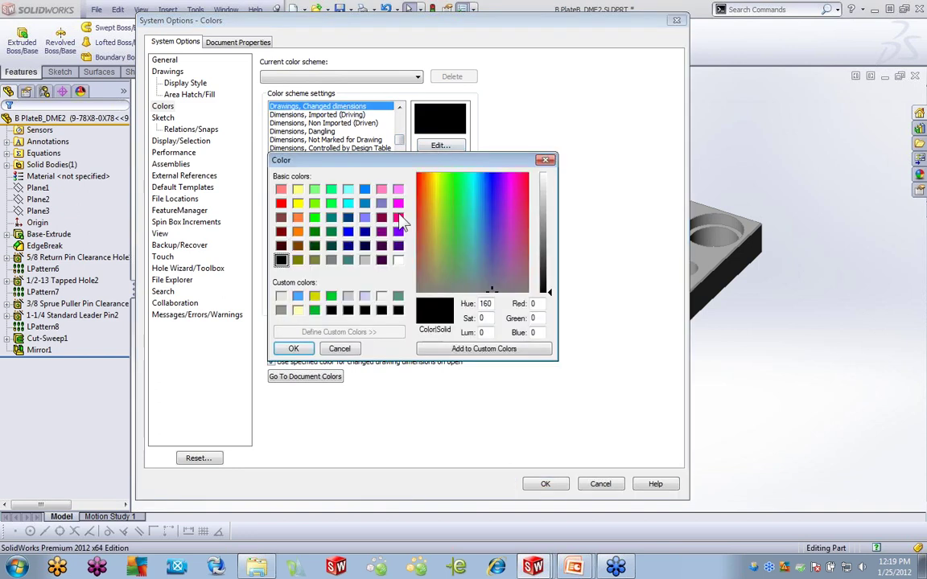
{"action": "left_click", "coordinate": [398, 216]}
{"action": "left_click", "coordinate": [296, 349]}
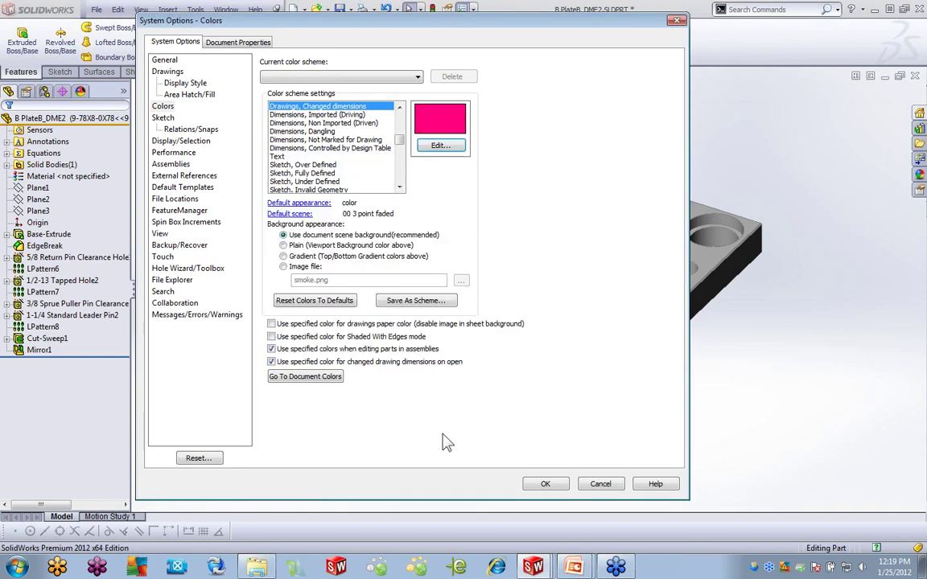
{"action": "left_click", "coordinate": [545, 483]}
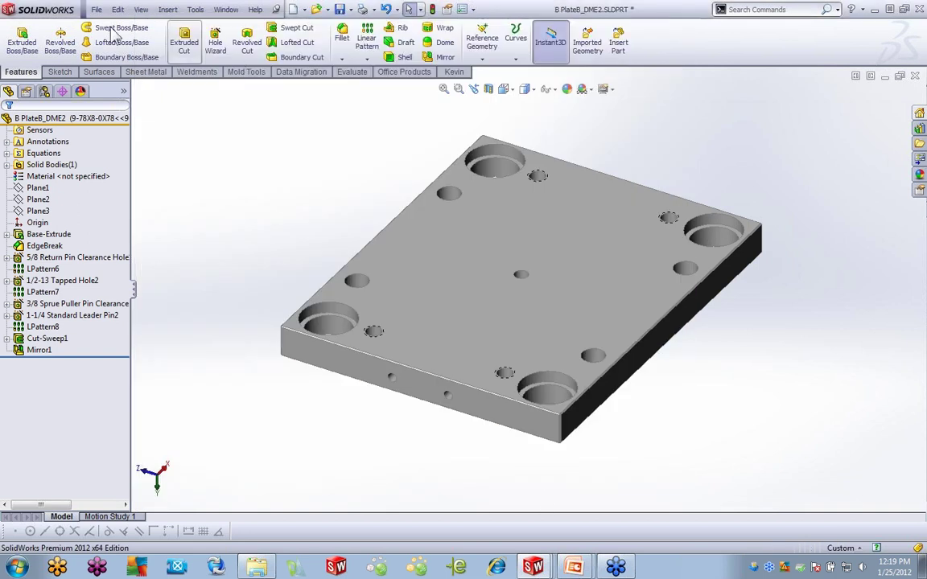
Reopen the B PlateB_DME2 drawing and zoom in on the pink 9.874 dimension.
{"action": "left_click", "coordinate": [96, 9]}
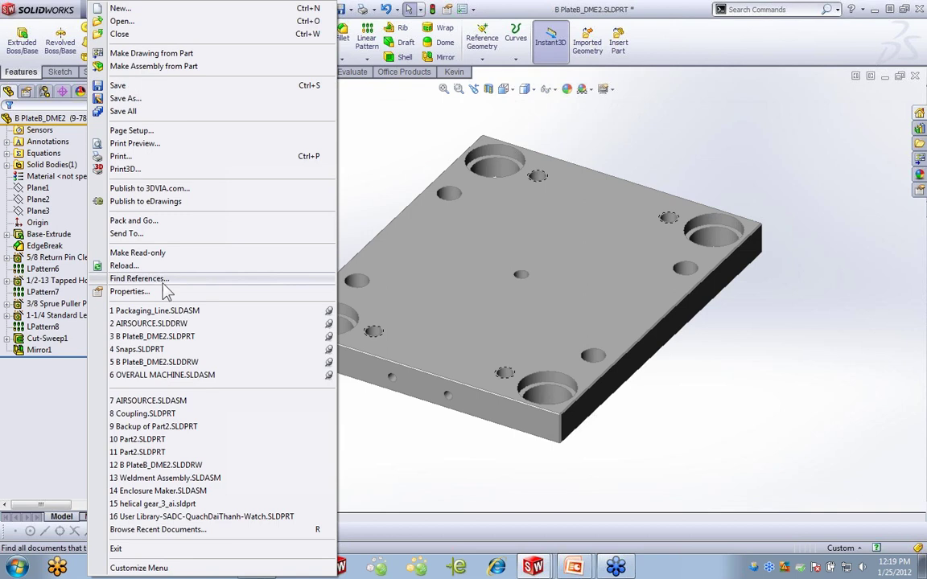
{"action": "left_click", "coordinate": [165, 363]}
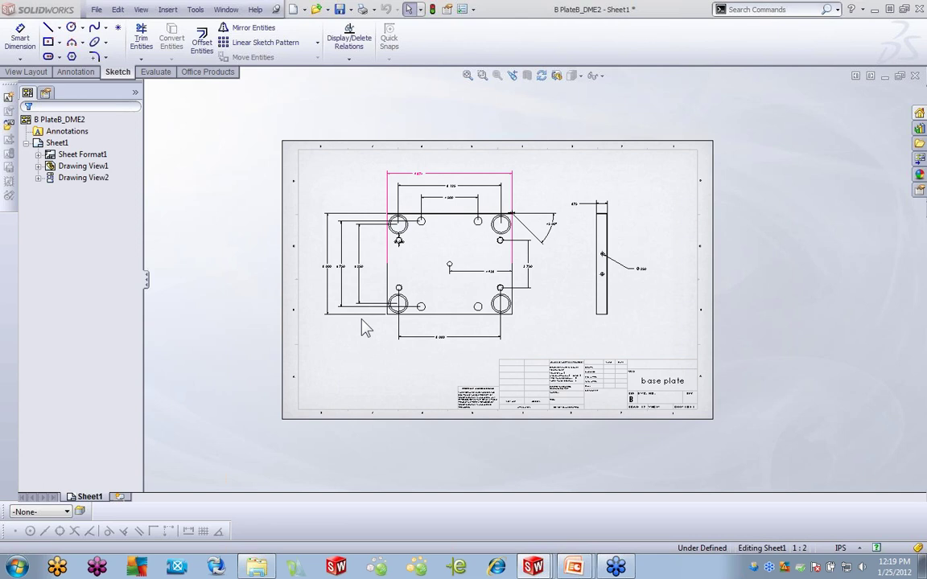
{"action": "scroll", "coordinate": [387, 181], "scroll_direction": "down", "scroll_amount": 3}
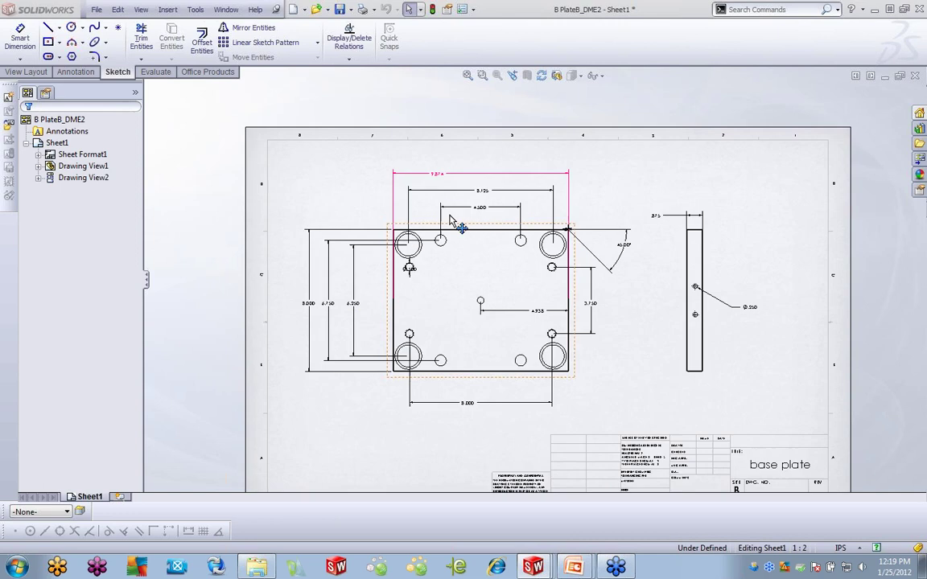
{"action": "scroll", "coordinate": [451, 177], "scroll_direction": "down", "scroll_amount": 2}
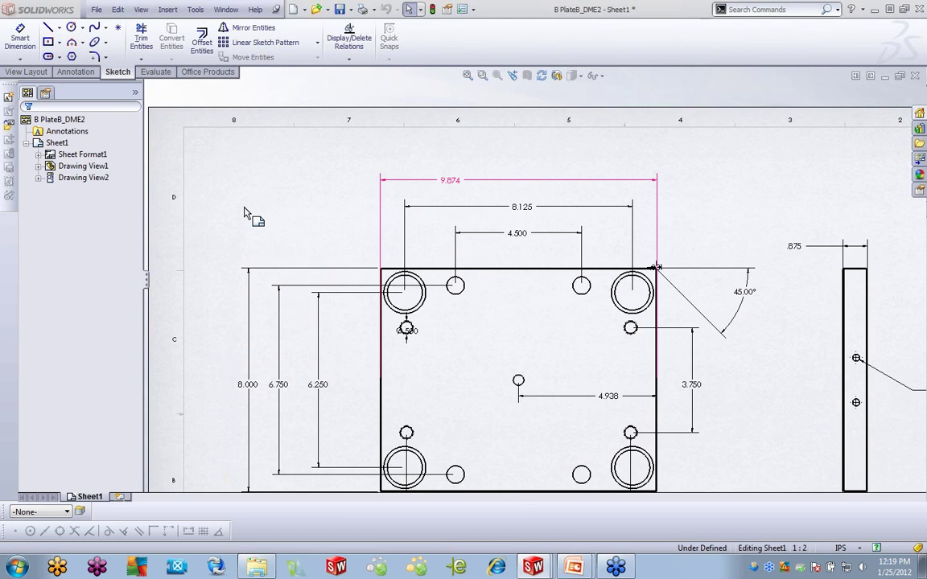
Turn off the changed-dimension colour-on-open option in Options > Colors and apply.
{"action": "left_click", "coordinate": [474, 11]}
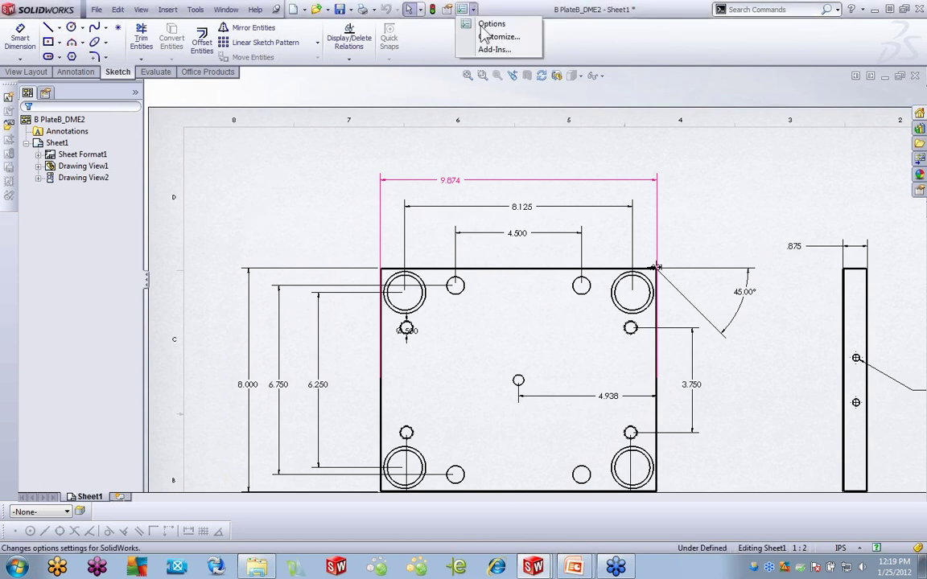
{"action": "left_click", "coordinate": [487, 25]}
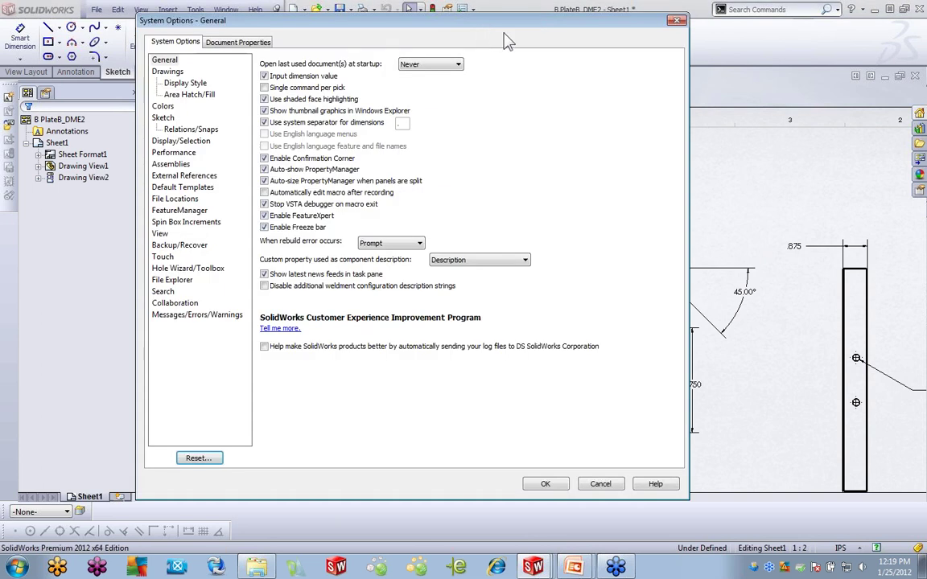
{"action": "left_click", "coordinate": [164, 106]}
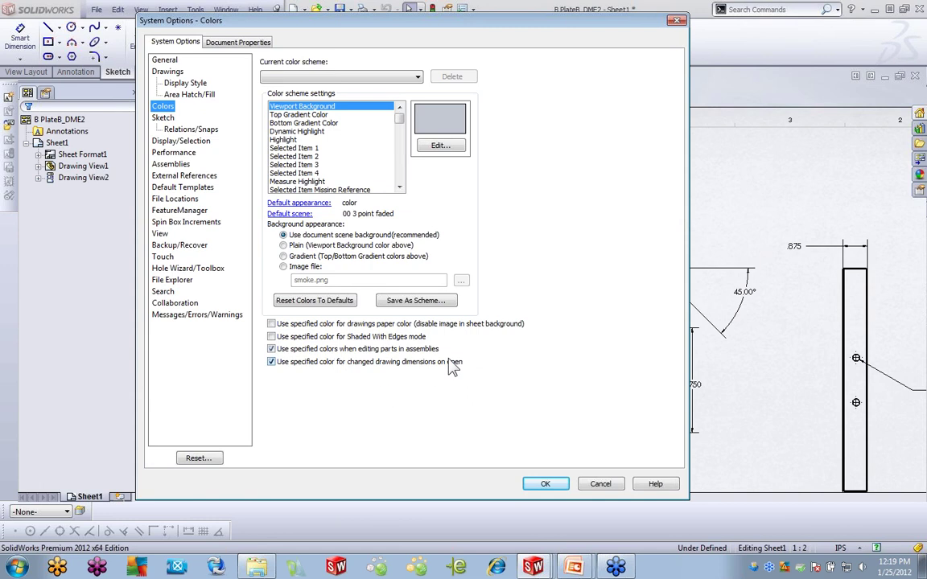
{"action": "left_click", "coordinate": [271, 362]}
{"action": "left_click", "coordinate": [545, 484]}
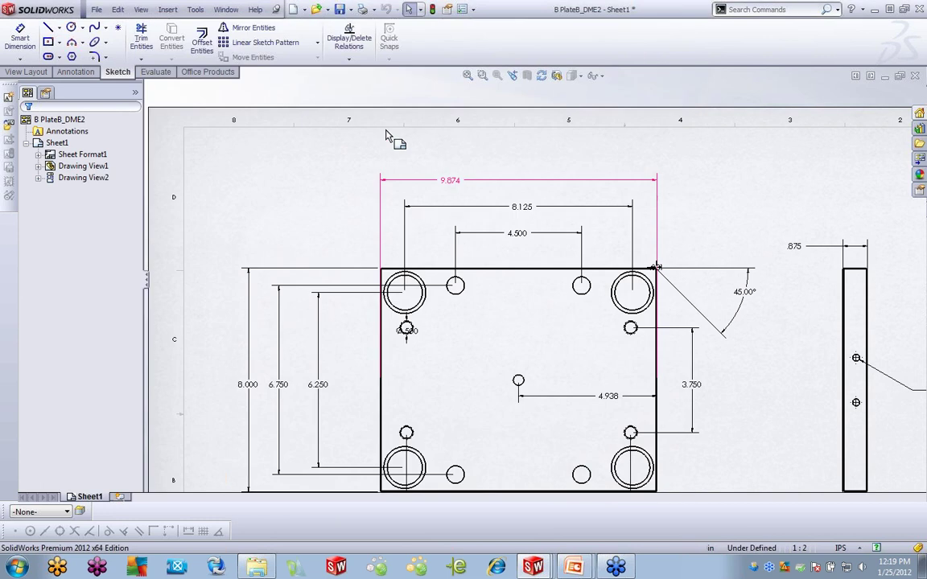
Switch to the Overmold-in-AIRSOURCE window and return to editing the top-level assembly.
{"action": "left_click", "coordinate": [225, 9]}
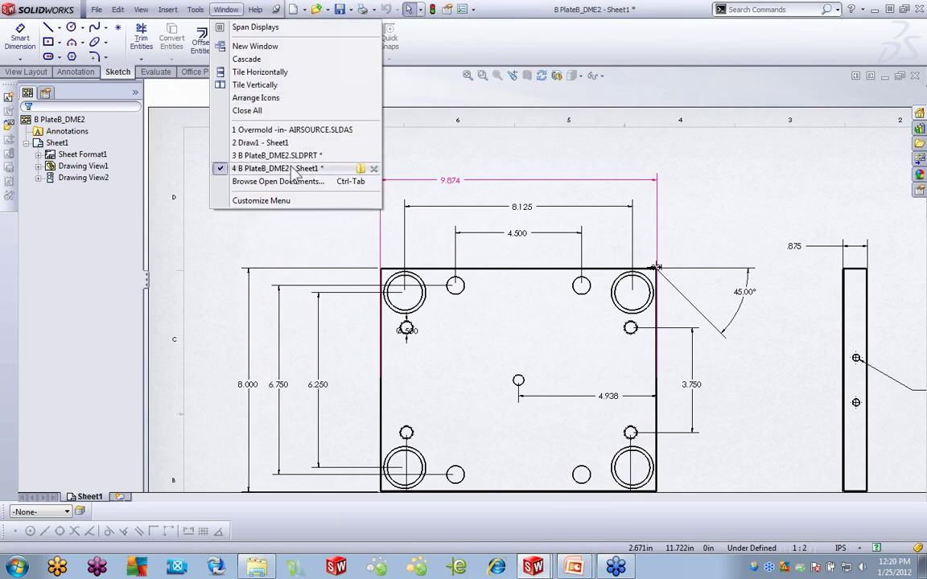
{"action": "left_click", "coordinate": [304, 131]}
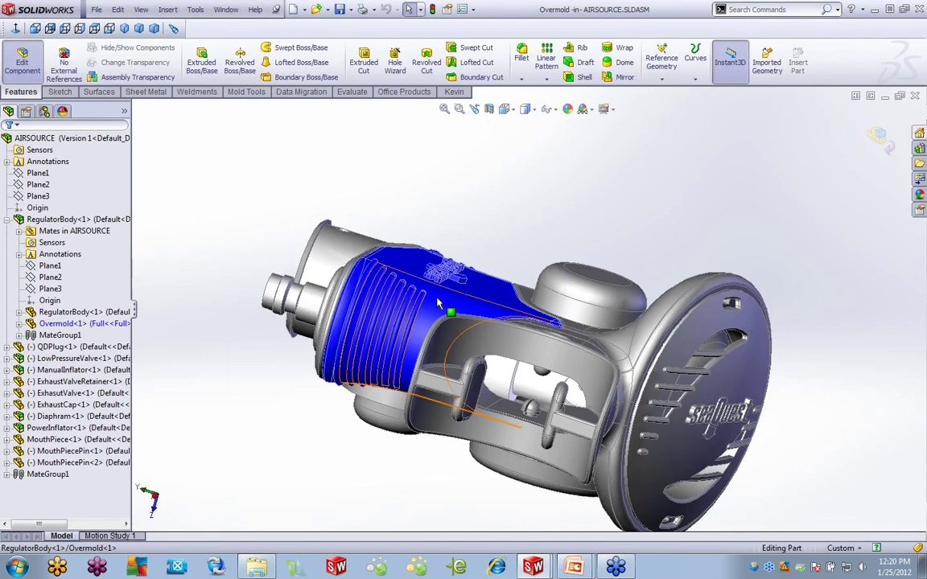
{"action": "right_click", "coordinate": [438, 302]}
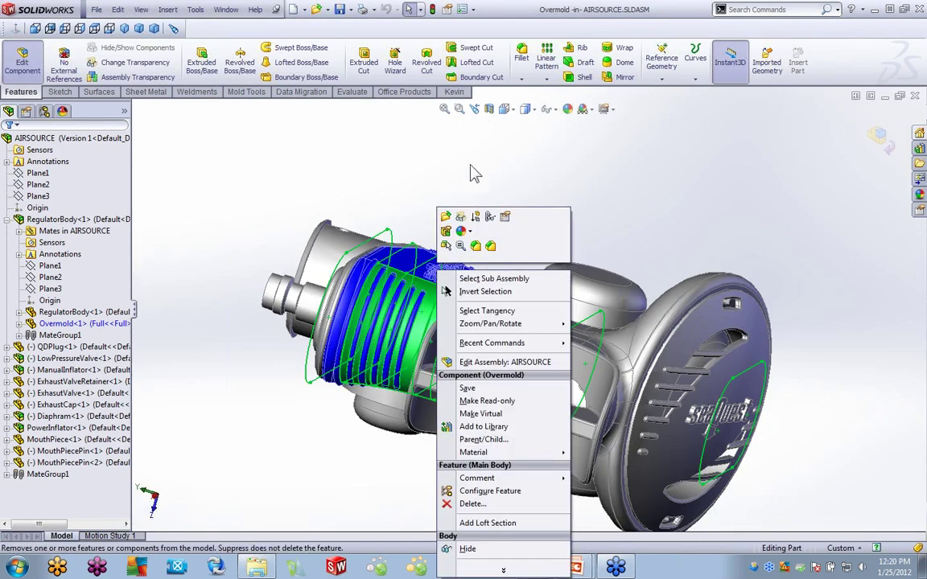
{"action": "left_click", "coordinate": [883, 130]}
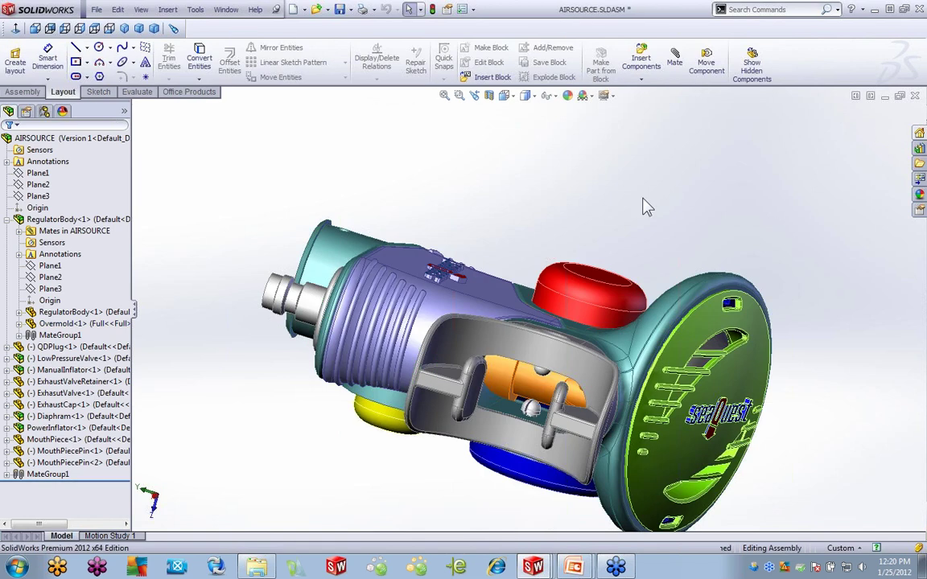
Open the colour appearance settings for the Overmold part at part level.
{"action": "left_click", "coordinate": [476, 309]}
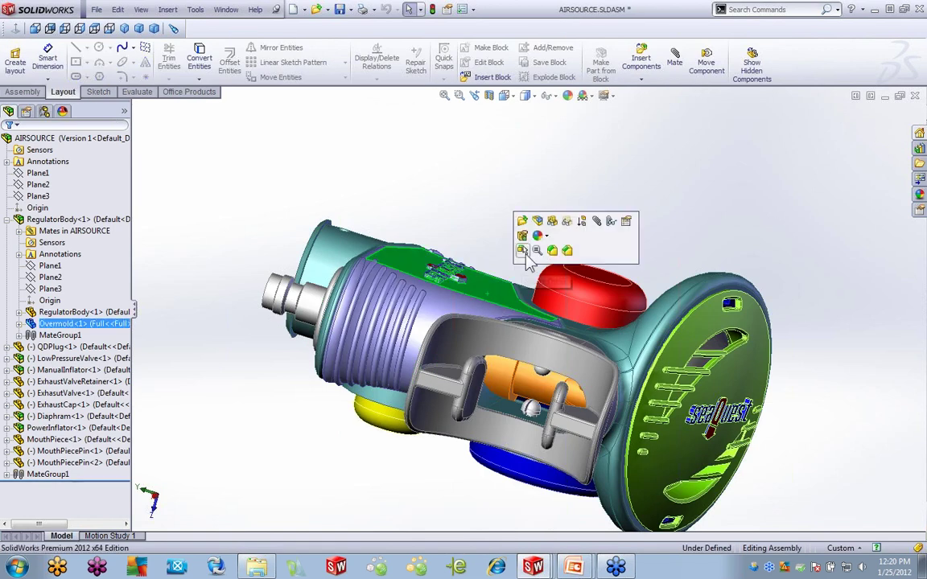
{"action": "left_click", "coordinate": [543, 236]}
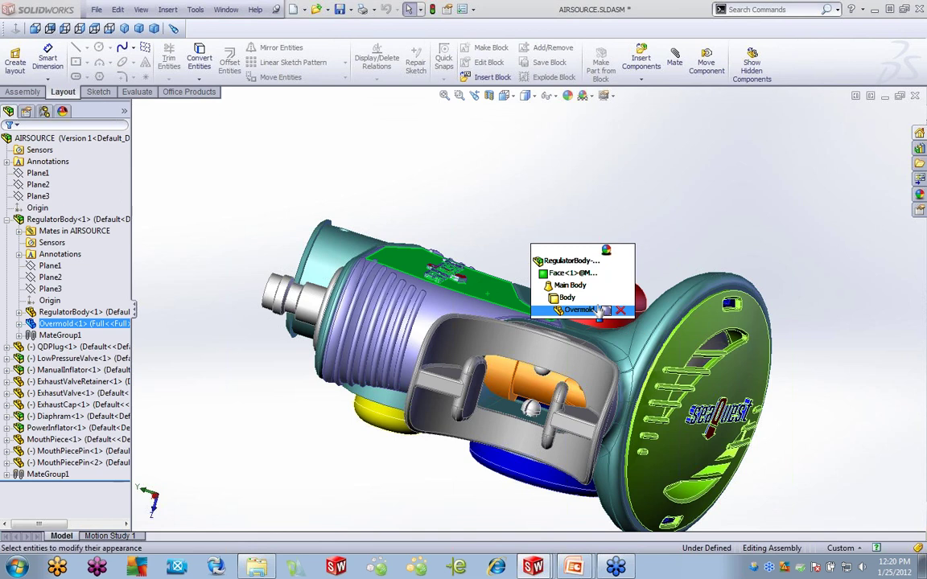
{"action": "left_click", "coordinate": [605, 311]}
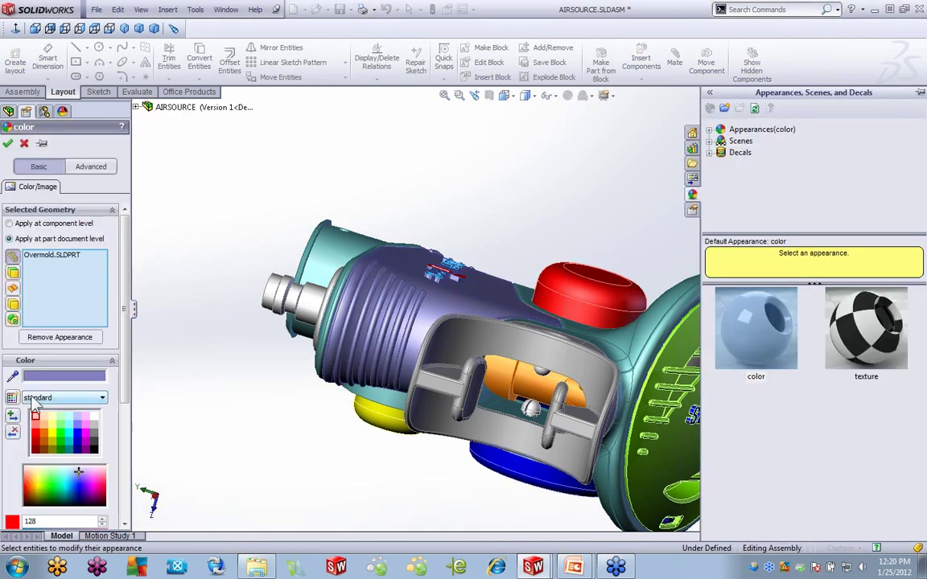
Try red shades from the Red 1 palette on Overmold, settle on a pink, and orbit to inspect.
{"action": "left_click", "coordinate": [102, 405]}
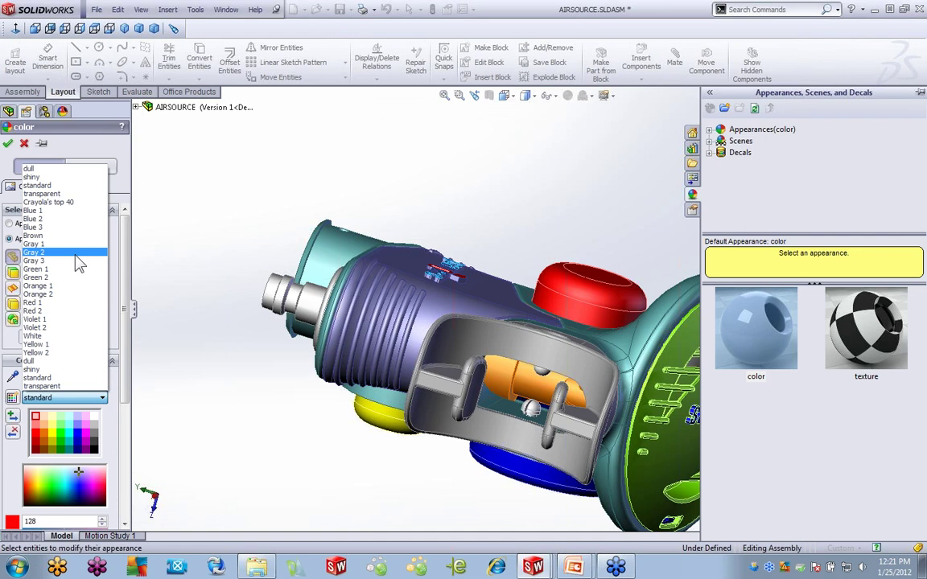
{"action": "left_click", "coordinate": [48, 303]}
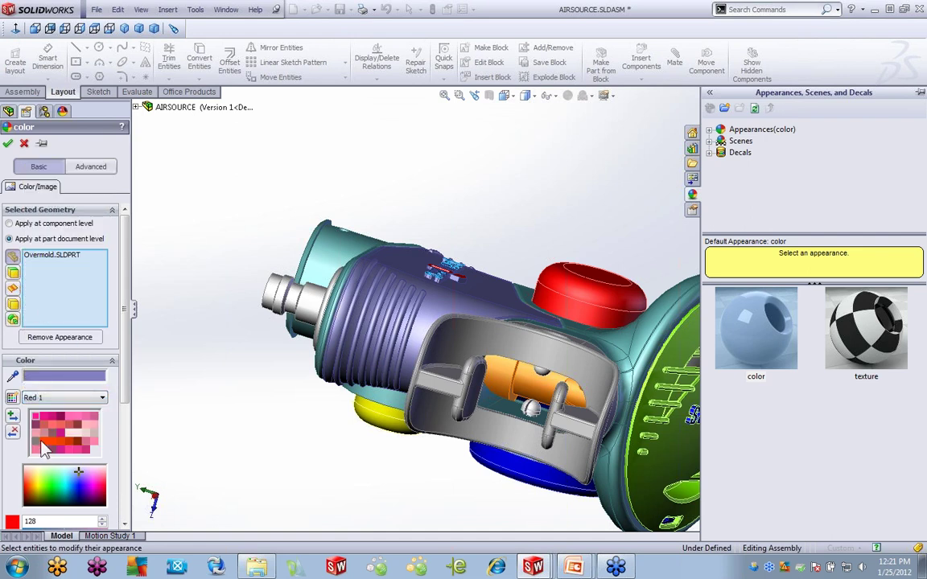
{"action": "left_click", "coordinate": [46, 440]}
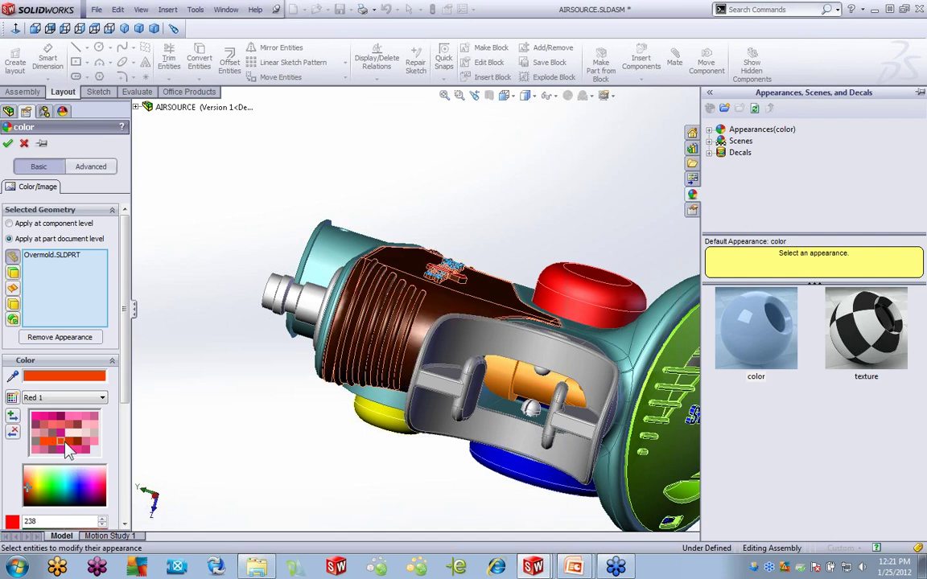
{"action": "left_click", "coordinate": [71, 425]}
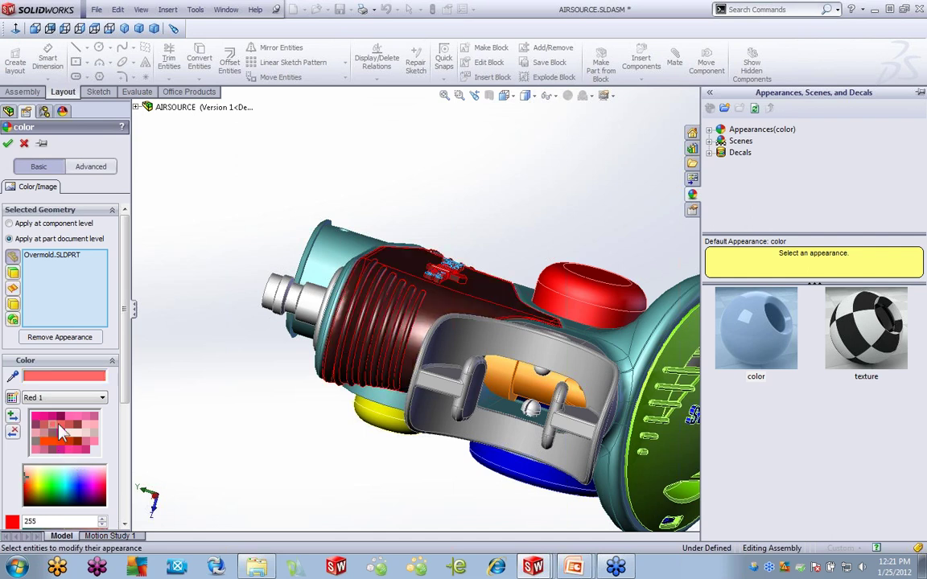
{"action": "left_click", "coordinate": [90, 419]}
{"action": "left_click", "coordinate": [89, 427]}
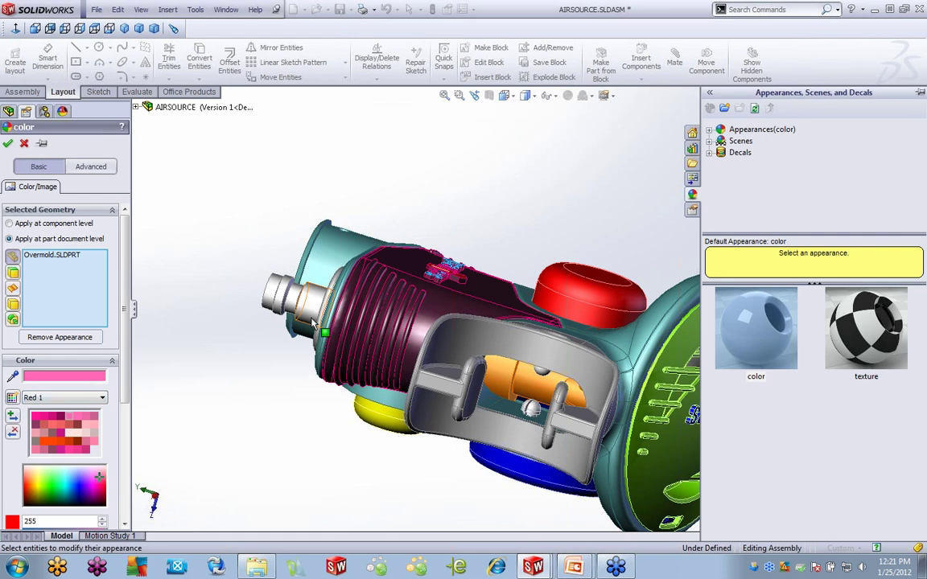
{"action": "left_click", "coordinate": [438, 171]}
{"action": "middle_click_drag", "start_coordinate": [521, 230], "coordinate": [258, 322]}
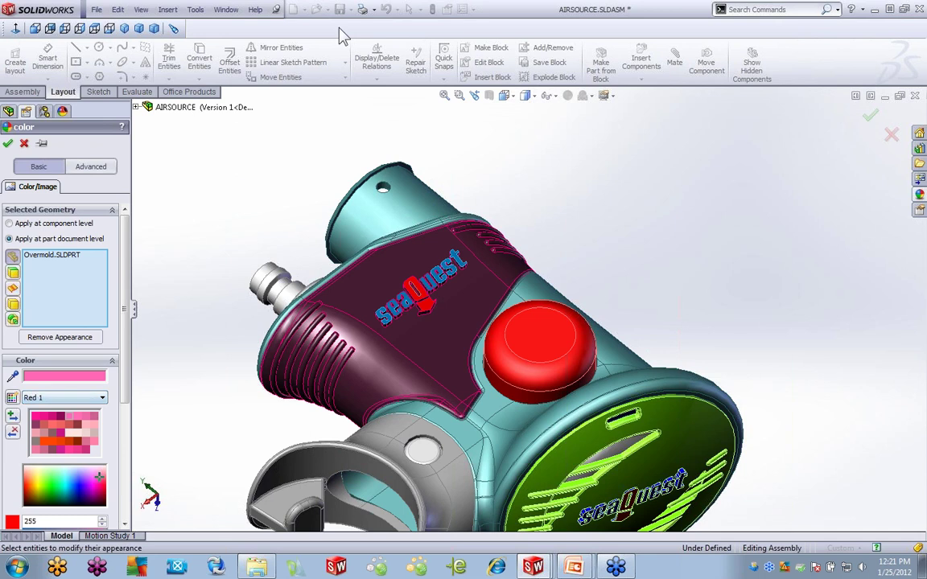
{"action": "left_click", "coordinate": [8, 144]}
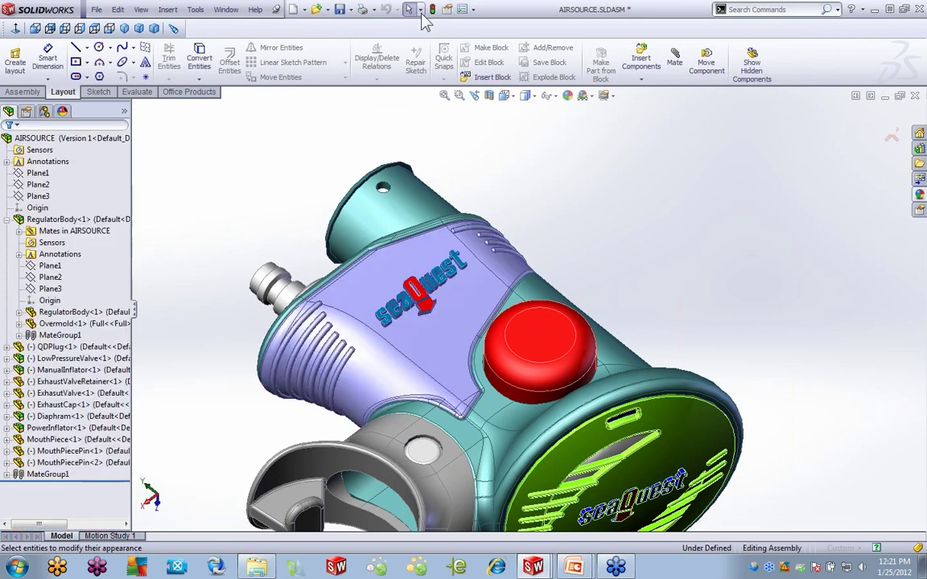
{"action": "left_click", "coordinate": [473, 9]}
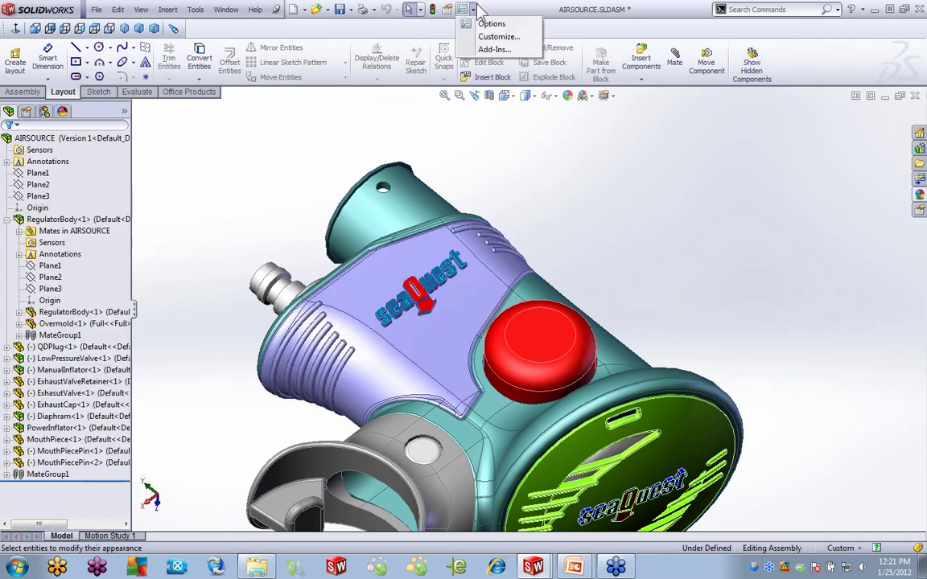
{"action": "left_click", "coordinate": [487, 25]}
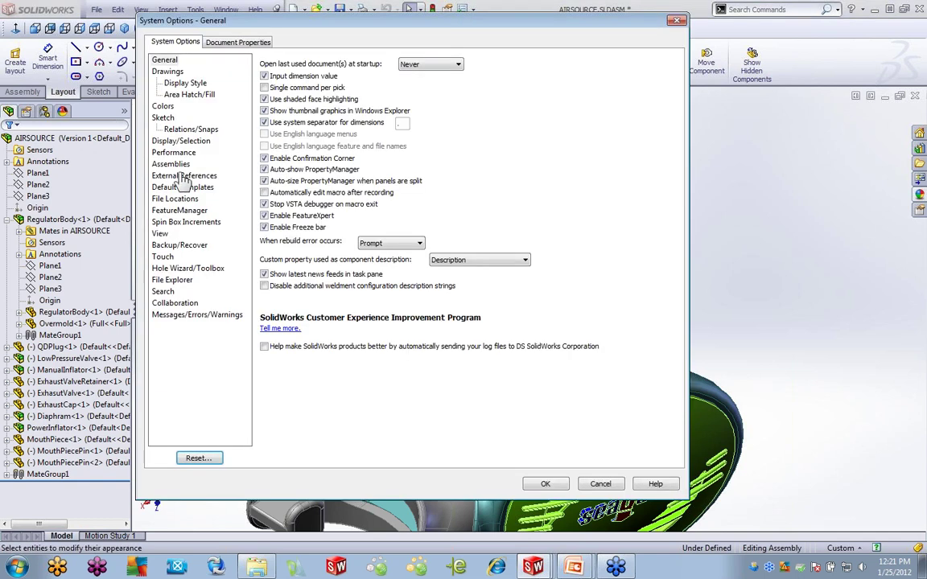
{"action": "left_click", "coordinate": [175, 200]}
{"action": "left_click", "coordinate": [362, 75]}
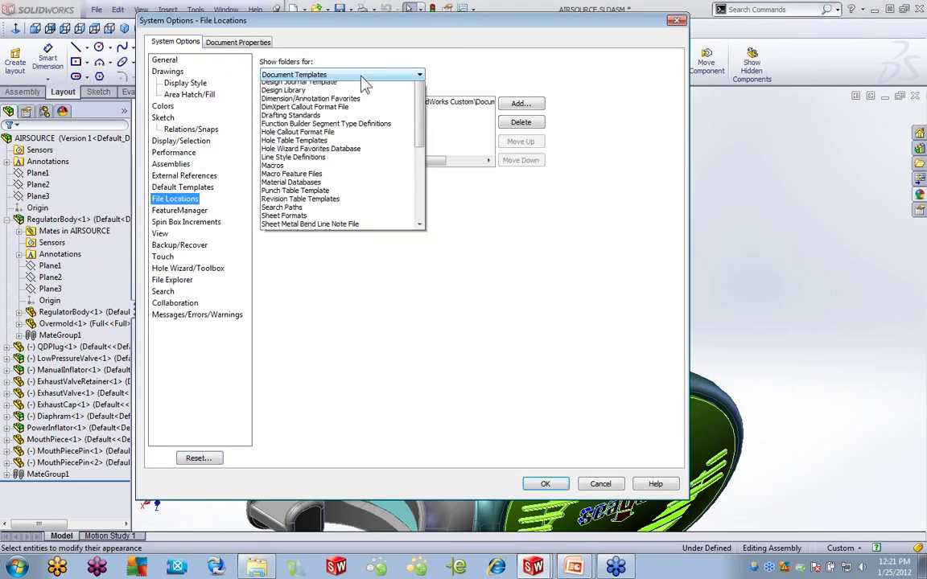
{"action": "left_click", "coordinate": [304, 128]}
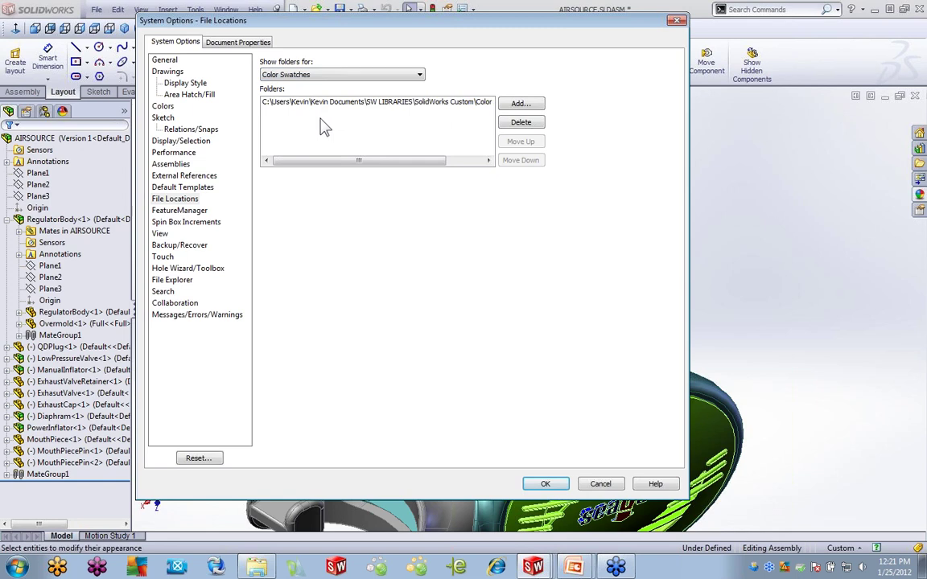
{"action": "left_click_drag", "start_coordinate": [325, 168], "coordinate": [378, 164]}
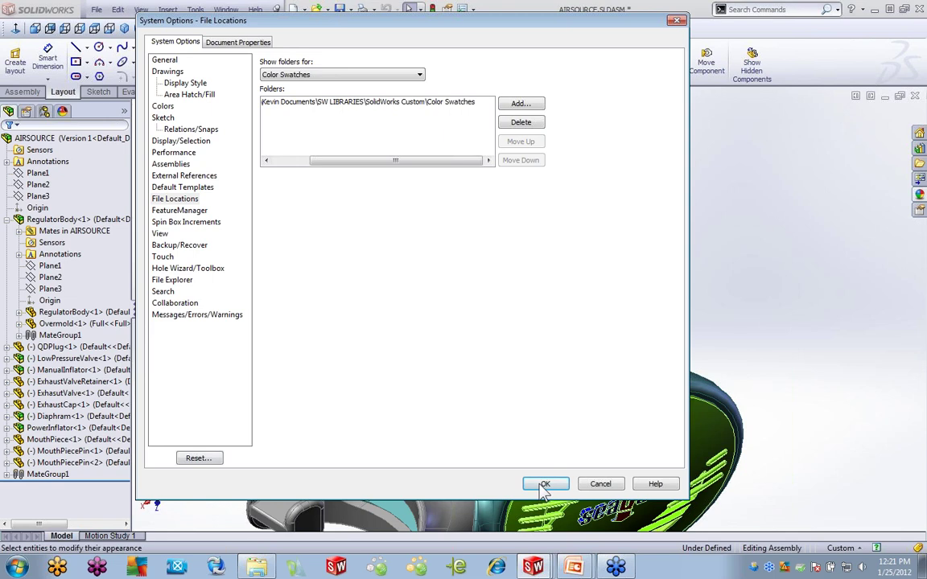
{"action": "left_click", "coordinate": [597, 484]}
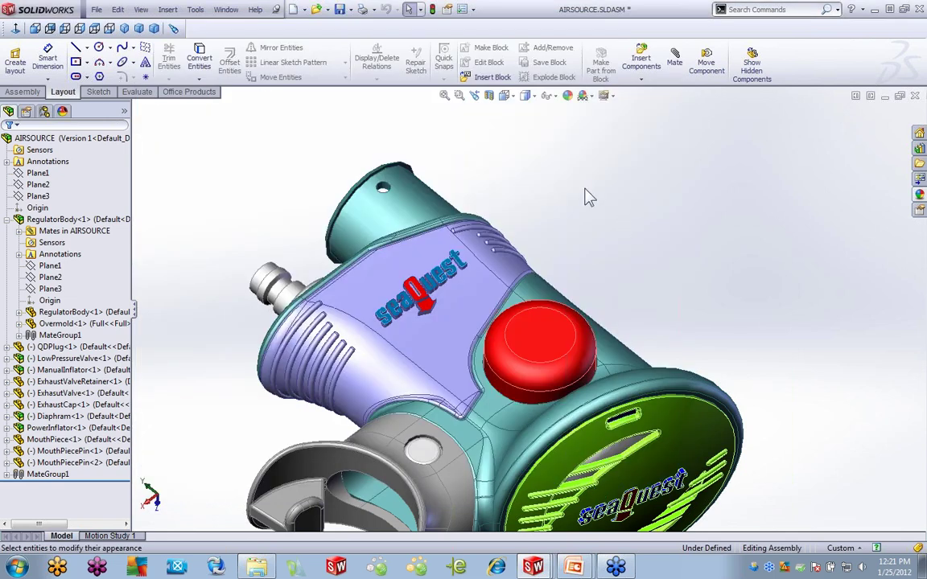
Bring up the Options2 presentation, resume its slide show, and advance to slide 5, Relations/Snaps.
{"action": "left_click", "coordinate": [577, 557]}
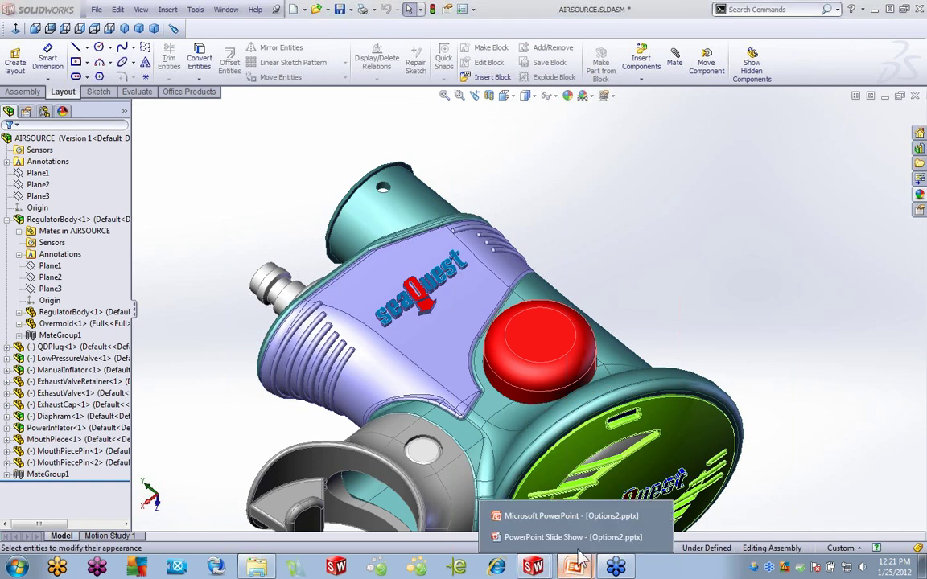
{"action": "left_click", "coordinate": [531, 515]}
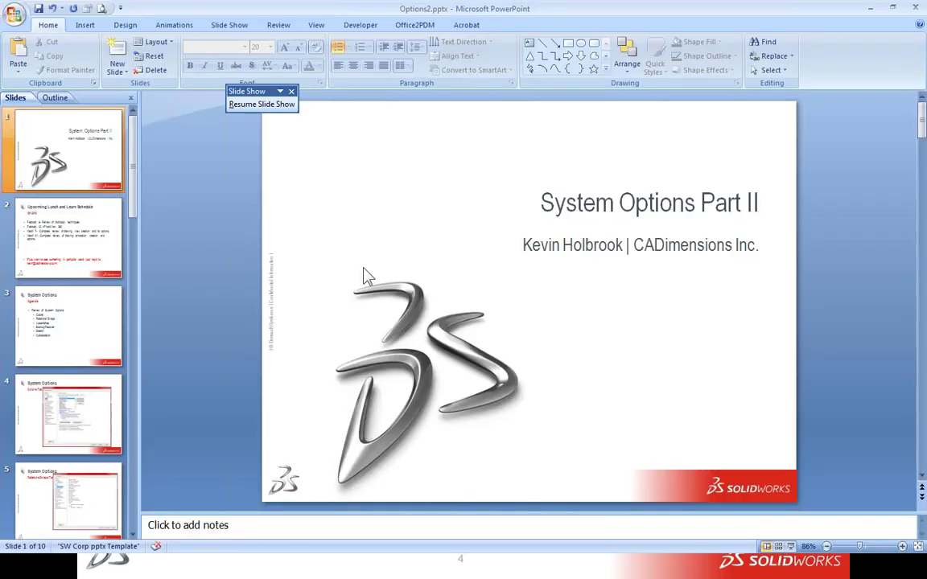
{"action": "left_click", "coordinate": [273, 104]}
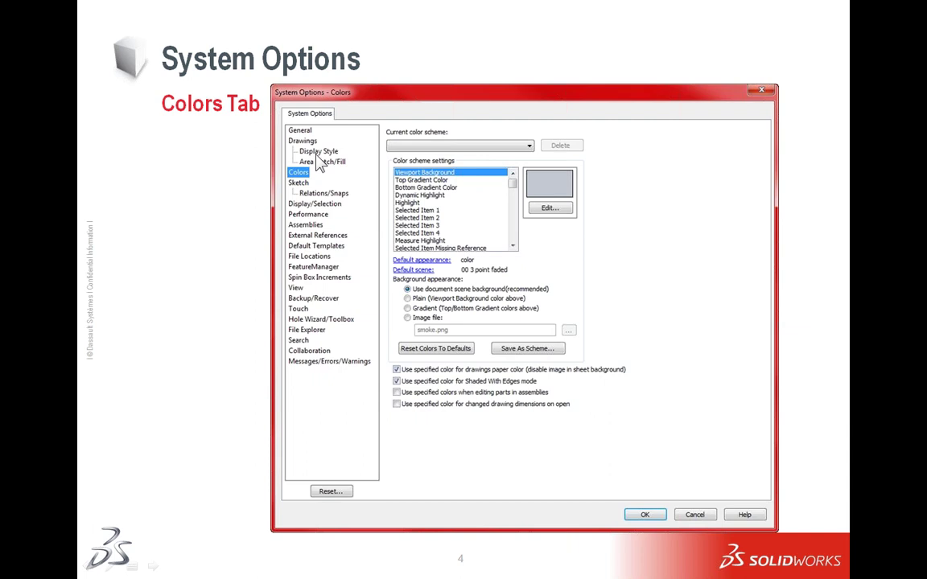
{"action": "left_click", "coordinate": [246, 320]}
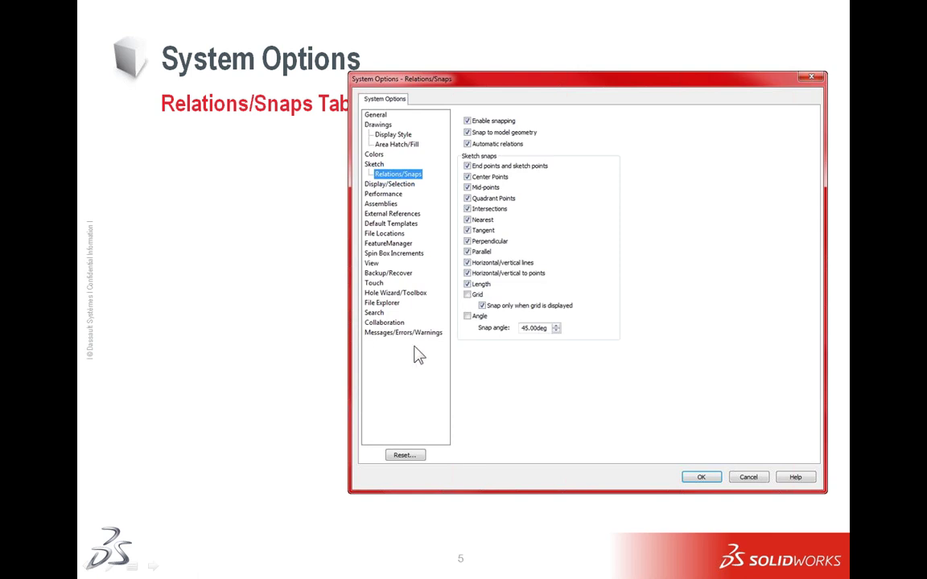
Switch back to SolidWorks and open the recent Snaps.SLDPRT part.
{"action": "key", "text": "alt+Tab"}
{"action": "key", "text": "alt+Tab"}
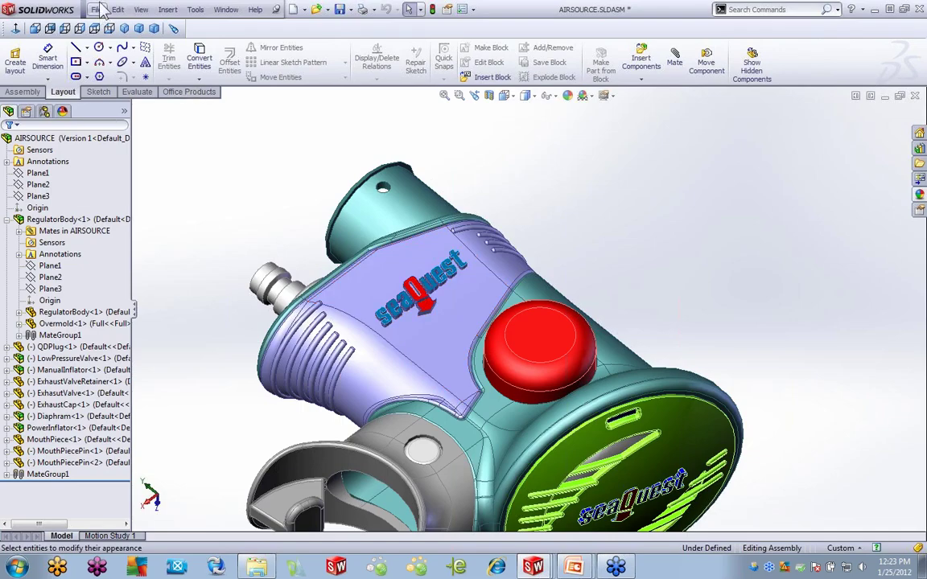
{"action": "left_click", "coordinate": [97, 10]}
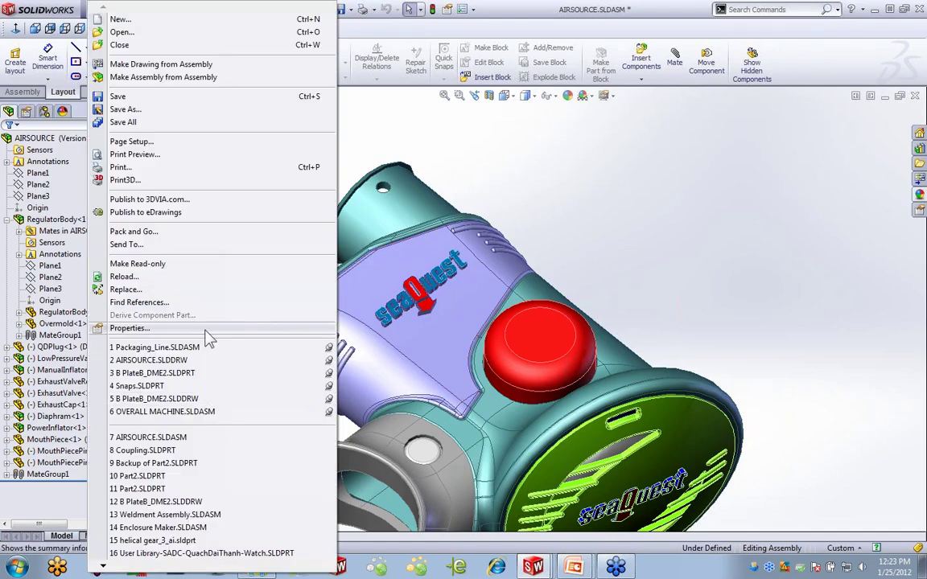
{"action": "left_click", "coordinate": [177, 388]}
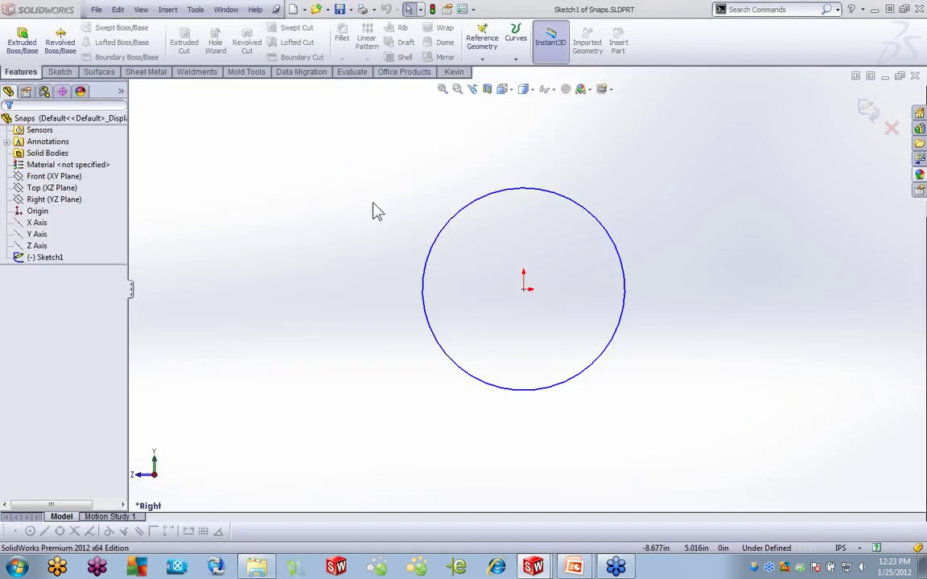
Show the floating Quick Snaps toolbar, then start and cancel the Line tool.
{"action": "right_click", "coordinate": [686, 53]}
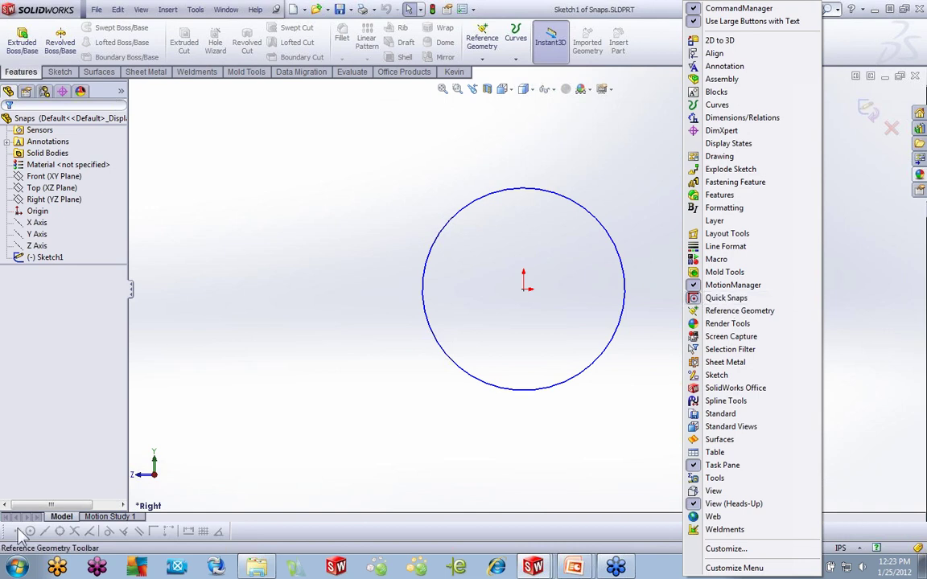
{"action": "left_click_drag", "start_coordinate": [12, 486], "coordinate": [231, 161]}
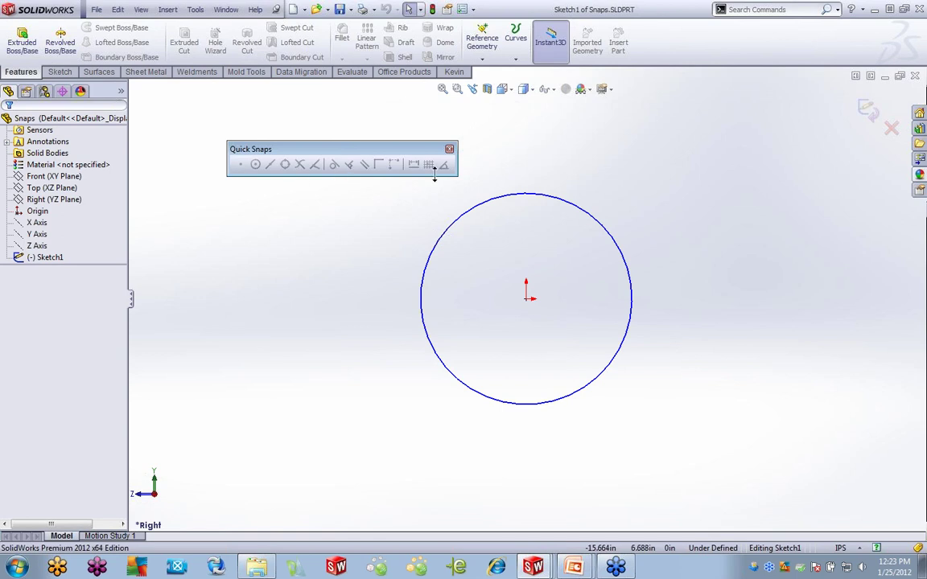
{"action": "left_click", "coordinate": [69, 73]}
{"action": "left_click", "coordinate": [80, 27]}
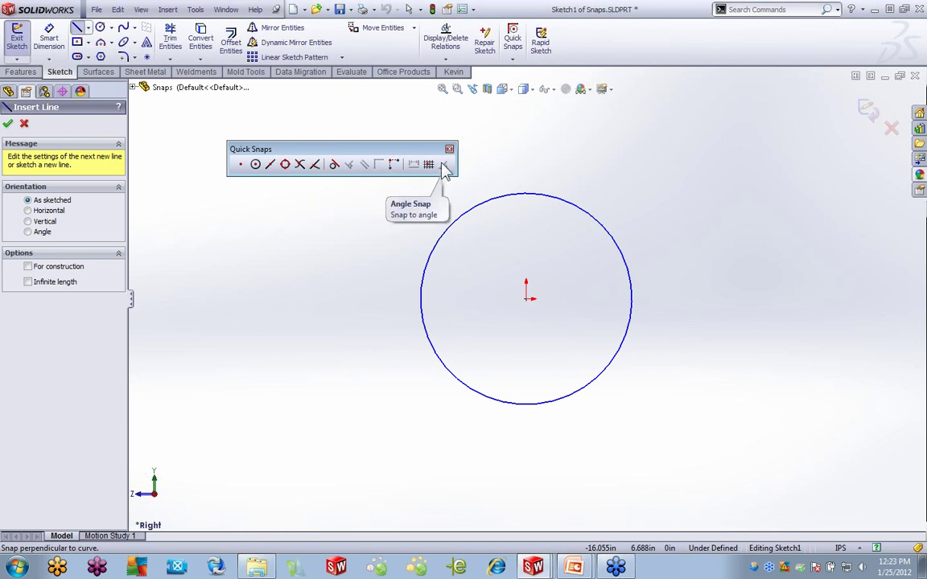
{"action": "left_click", "coordinate": [23, 122]}
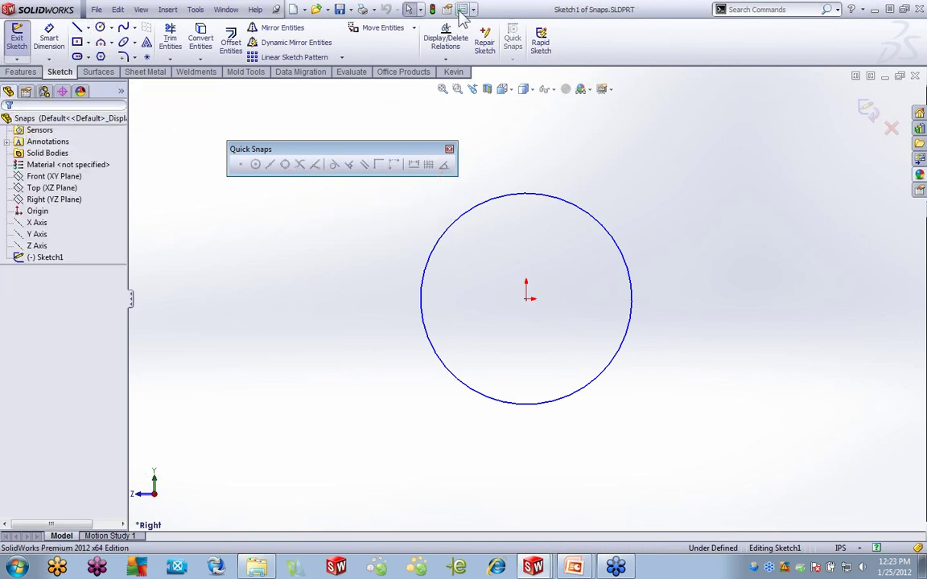
{"action": "left_click", "coordinate": [416, 11]}
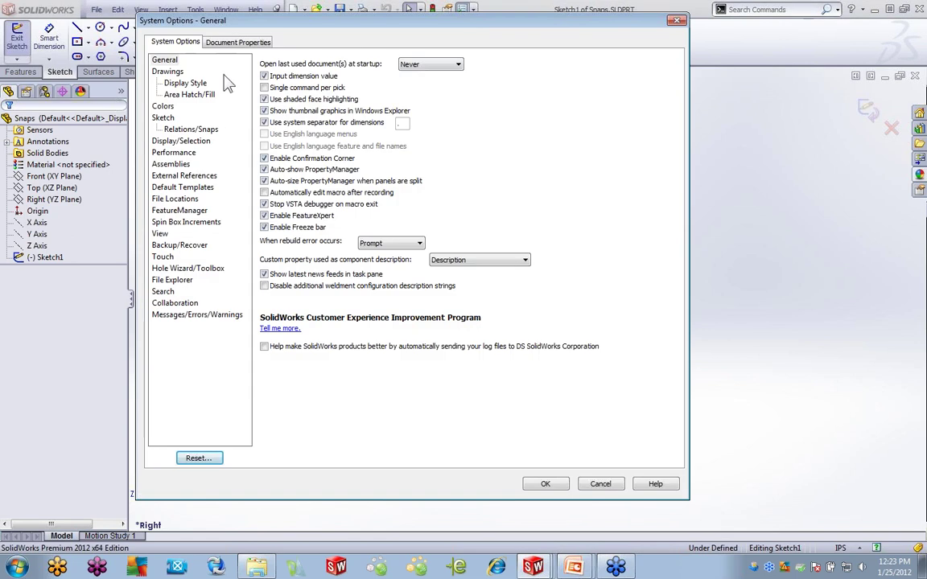
{"action": "left_click", "coordinate": [186, 130]}
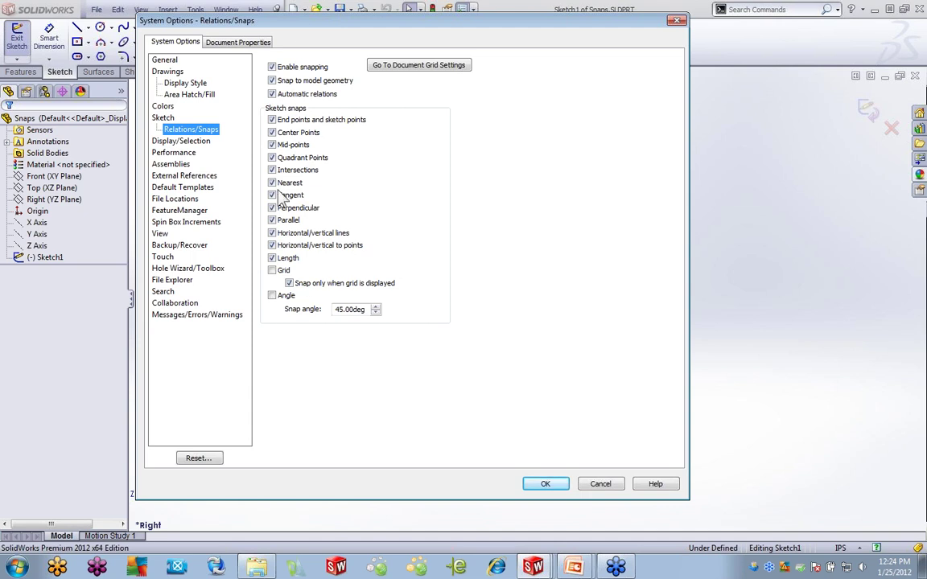
{"action": "left_click", "coordinate": [600, 484]}
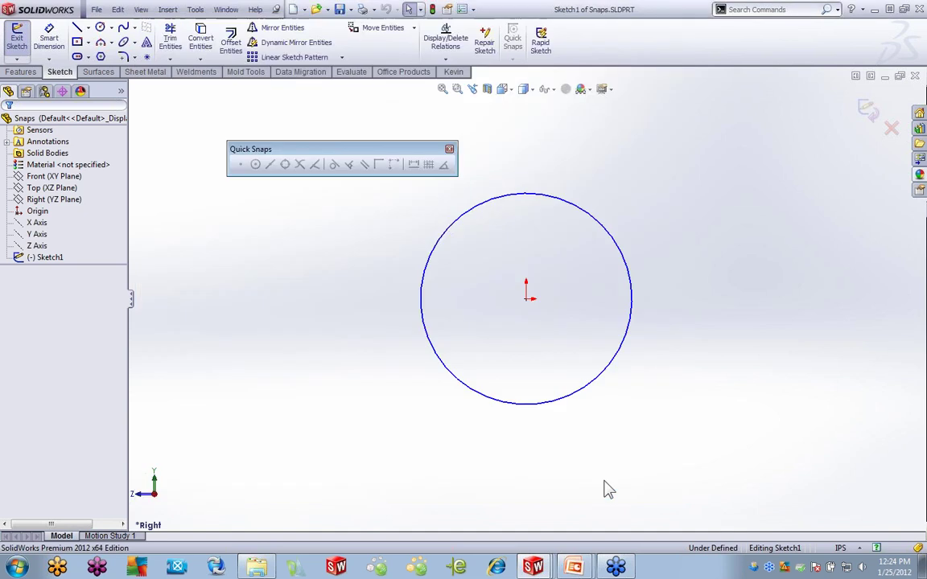
Draw test lines on the circle: a right tangent line, a vertical line from the top, and a left tangent line.
{"action": "left_click_drag", "start_coordinate": [381, 149], "coordinate": [312, 120]}
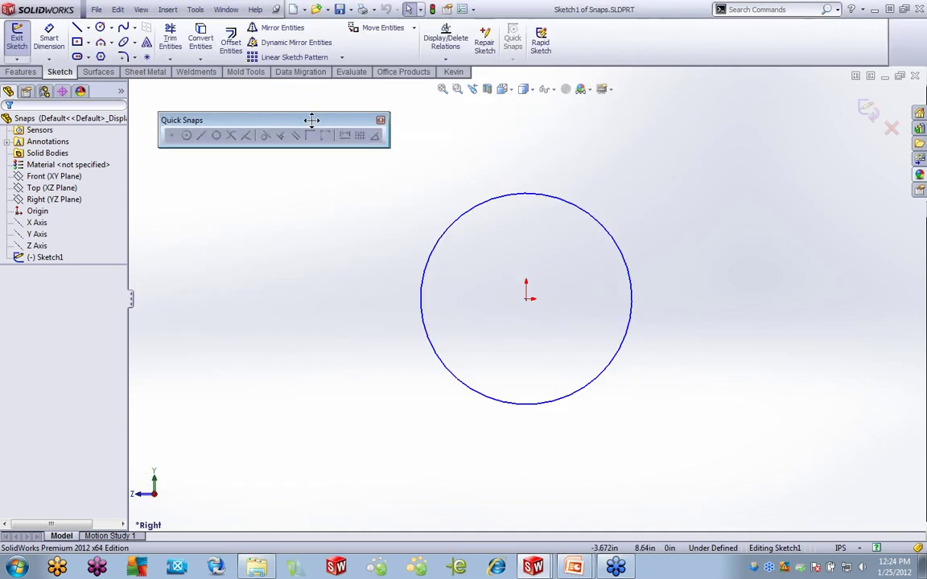
{"action": "left_click", "coordinate": [78, 29]}
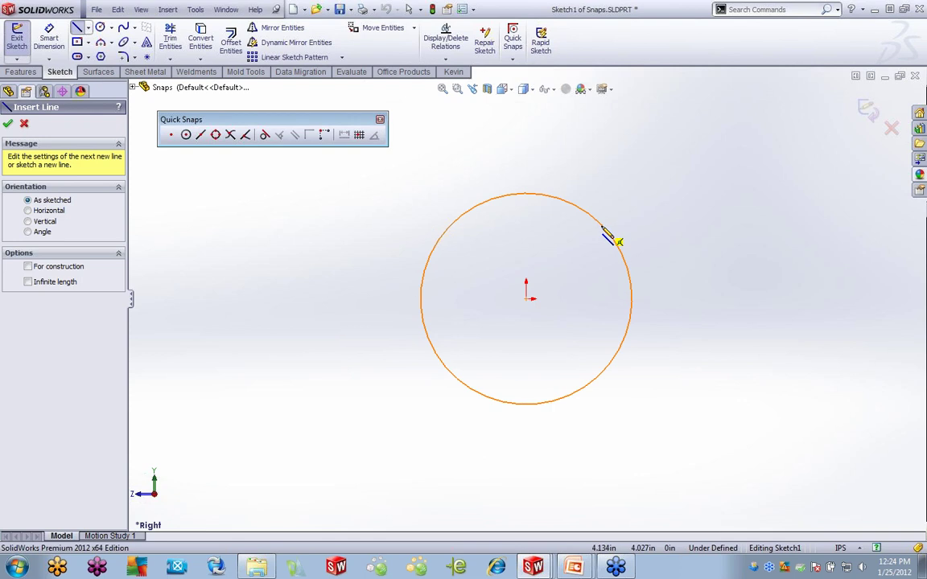
{"action": "mouse_move", "coordinate": [597, 229]}
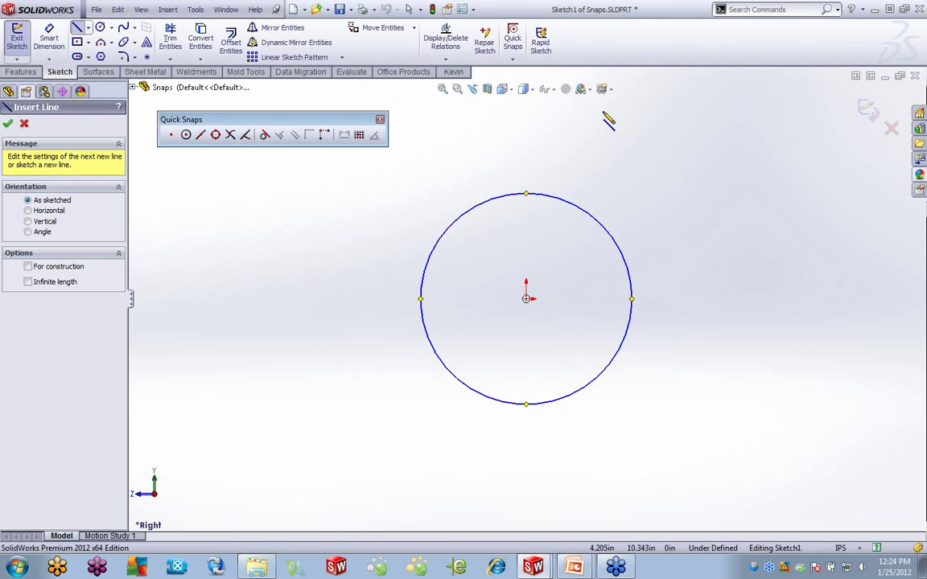
{"action": "left_click", "coordinate": [615, 234]}
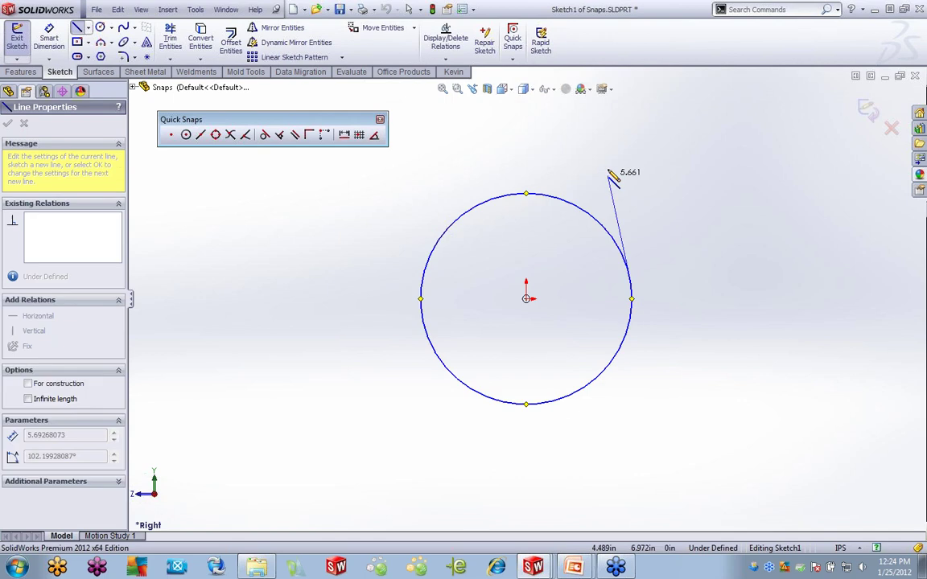
{"action": "left_click", "coordinate": [612, 116]}
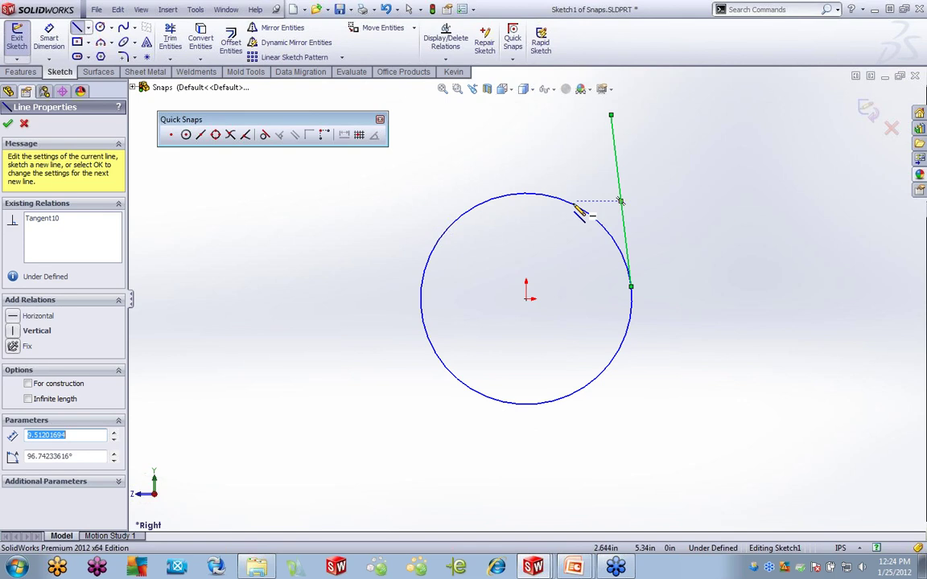
{"action": "left_click_drag", "start_coordinate": [571, 203], "coordinate": [571, 127]}
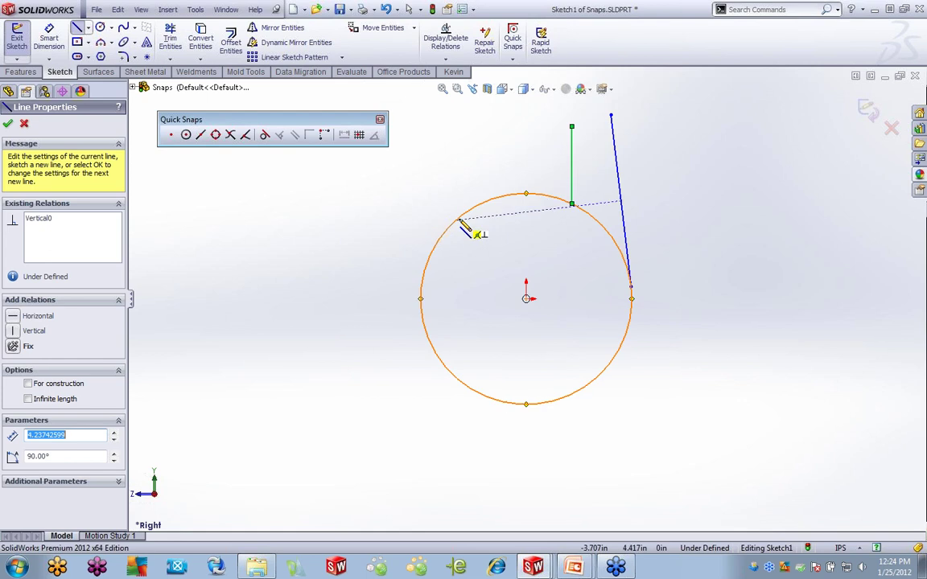
{"action": "mouse_move", "coordinate": [425, 272]}
{"action": "left_mouse_down"}
{"action": "mouse_move", "coordinate": [474, 153]}
{"action": "mouse_move", "coordinate": [463, 117]}
{"action": "left_mouse_up"}
{"action": "right_click", "coordinate": [655, 131]}
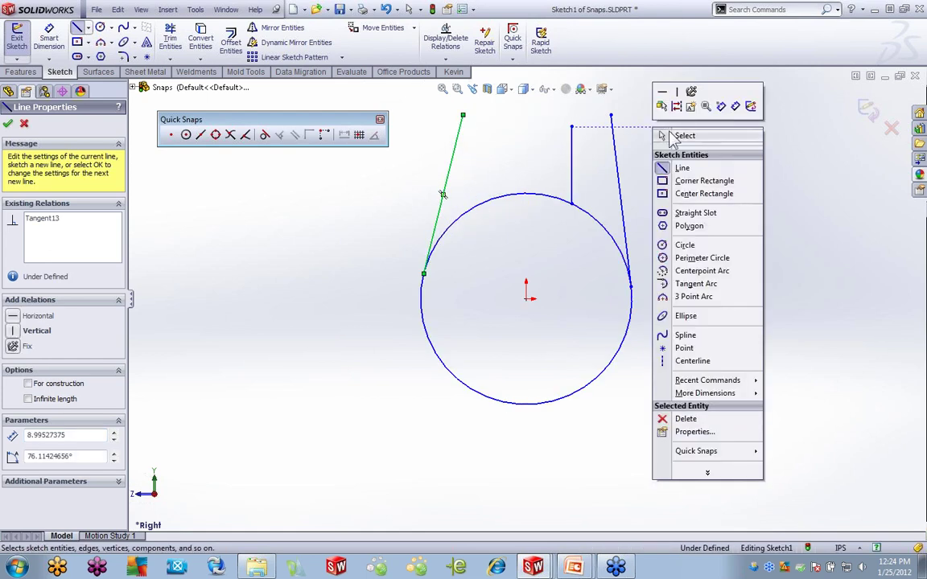
{"action": "left_click", "coordinate": [668, 137]}
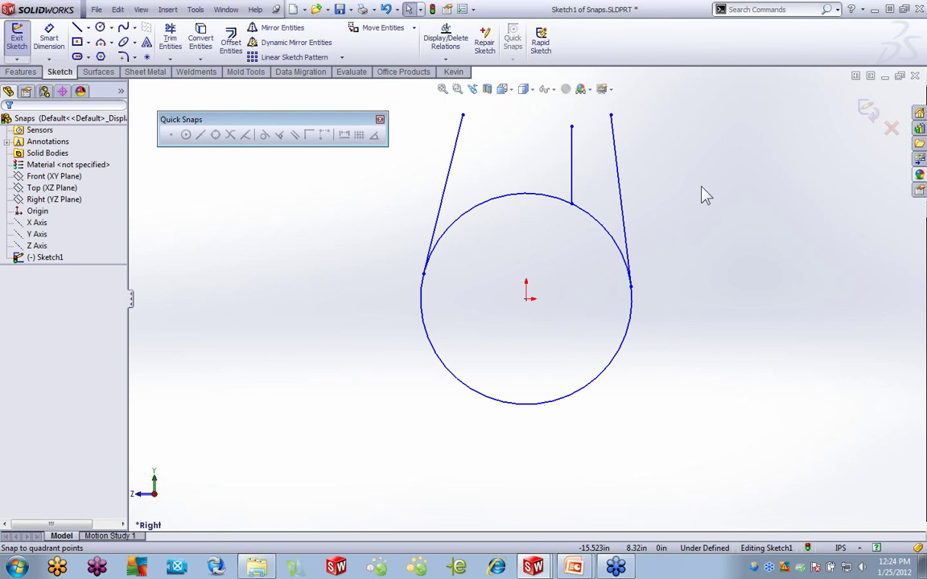
Delete the right tangent, vertical and left tangent lines from the sketch.
{"action": "left_click", "coordinate": [624, 215]}
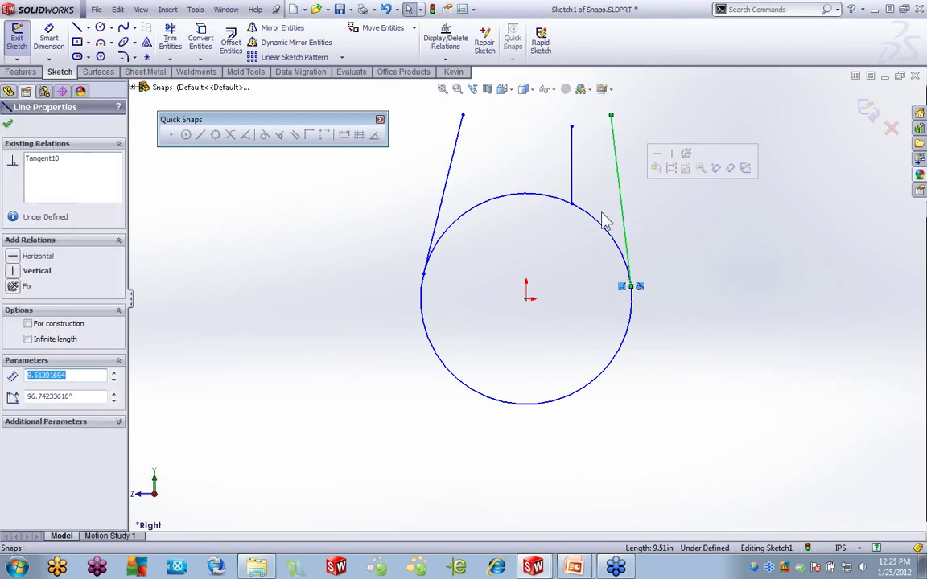
{"action": "key", "text": "Delete"}
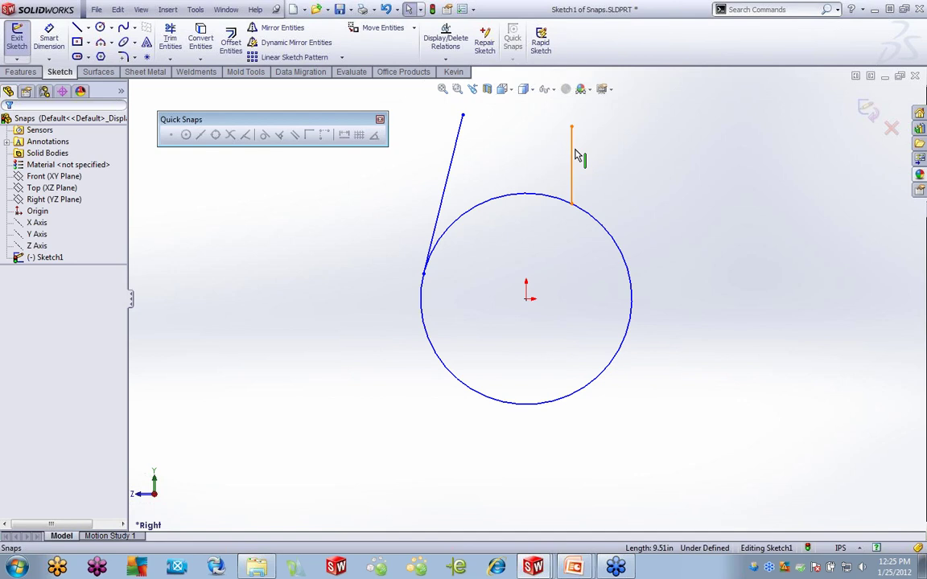
{"action": "left_click", "coordinate": [576, 156]}
{"action": "key", "text": "Delete"}
{"action": "left_click", "coordinate": [447, 182]}
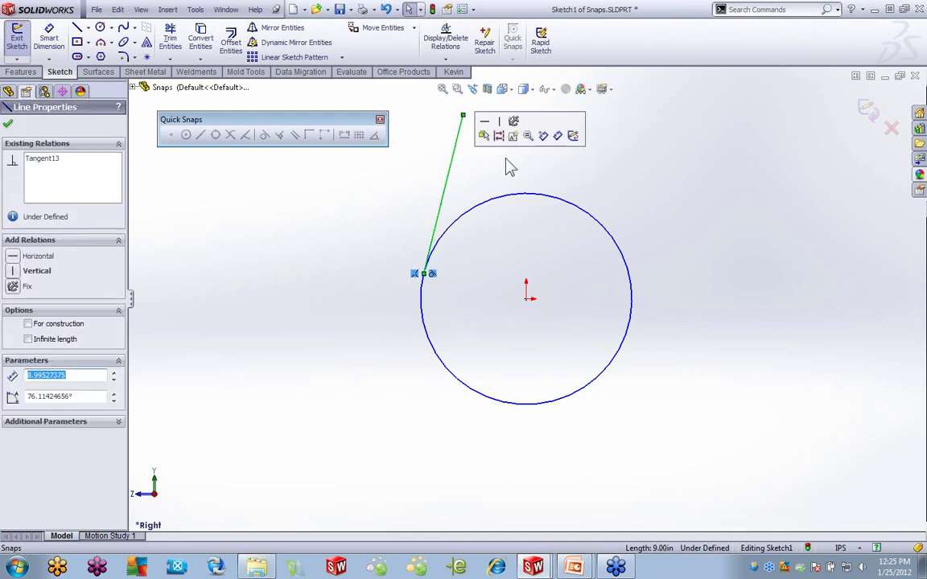
{"action": "key", "text": "Delete"}
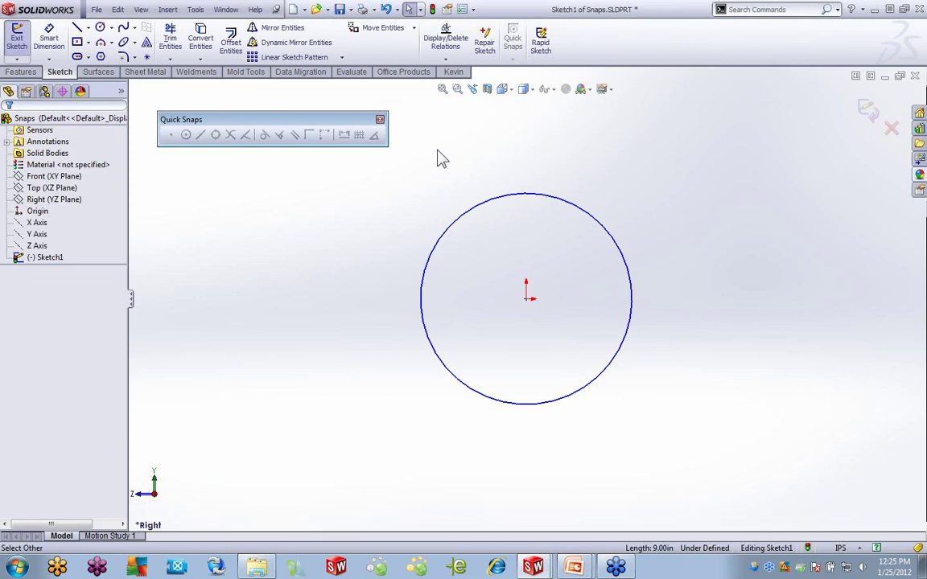
{"action": "left_click", "coordinate": [78, 27]}
{"action": "right_click", "coordinate": [628, 209]}
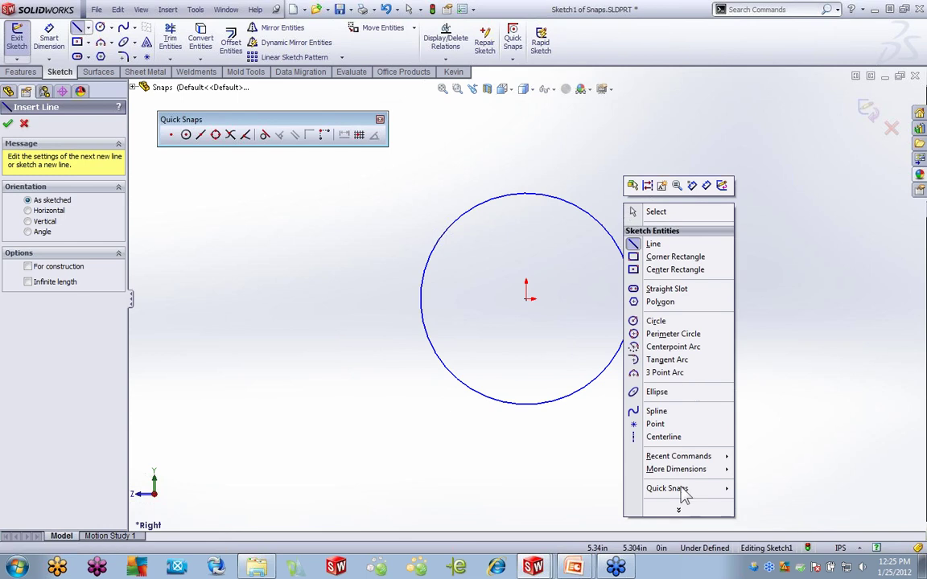
{"action": "mouse_move", "coordinate": [680, 494]}
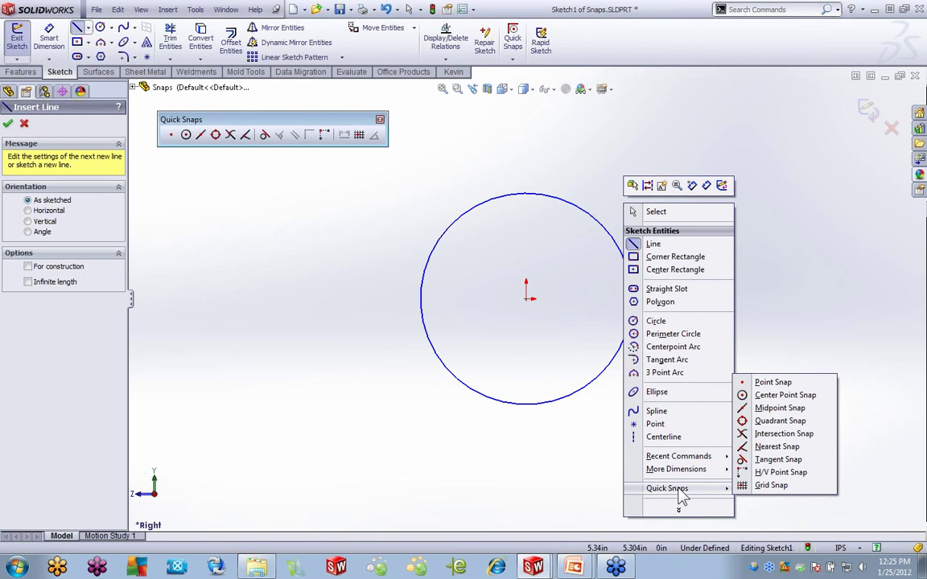
{"action": "left_click", "coordinate": [451, 107]}
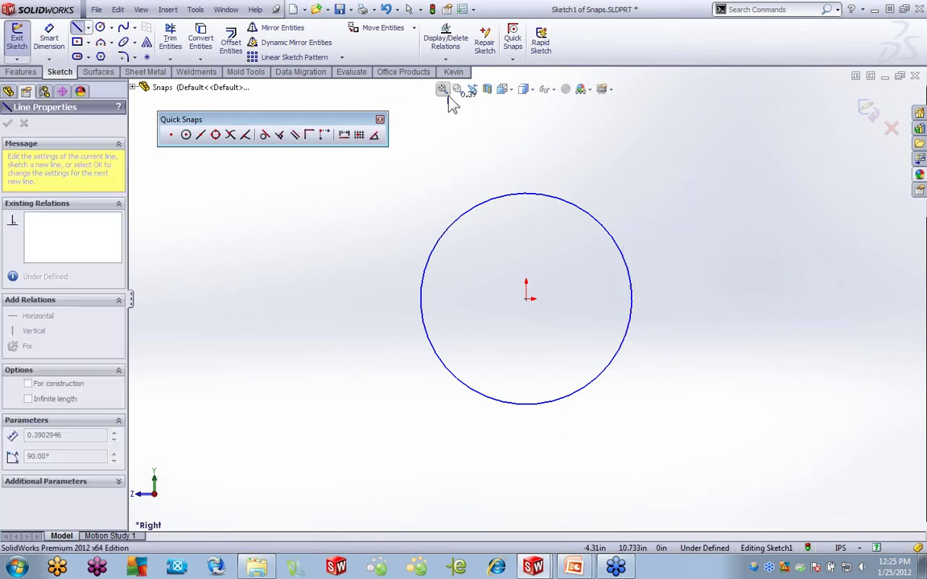
Turn off the Quadrant Points snap in System Options > Relations/Snaps.
{"action": "key", "text": "Escape"}
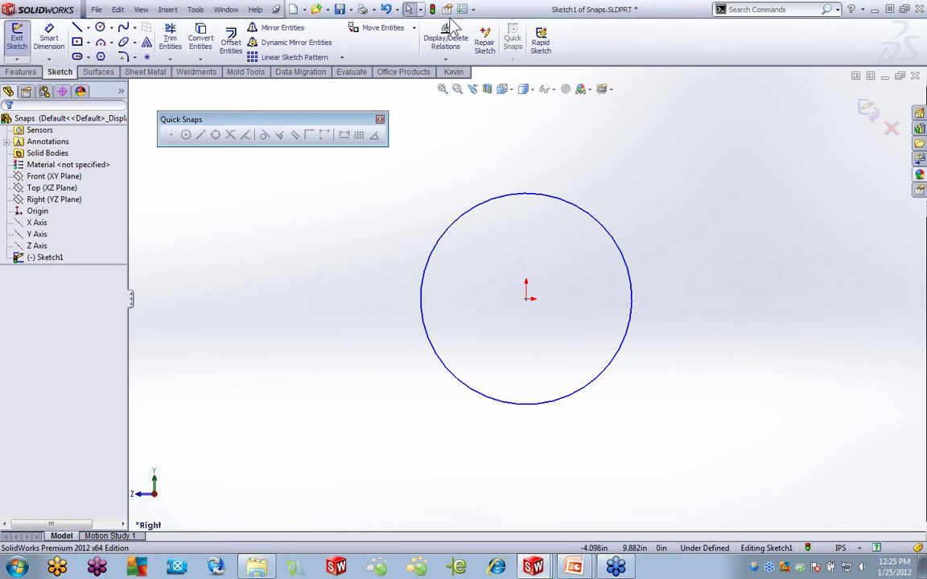
{"action": "left_click", "coordinate": [461, 9]}
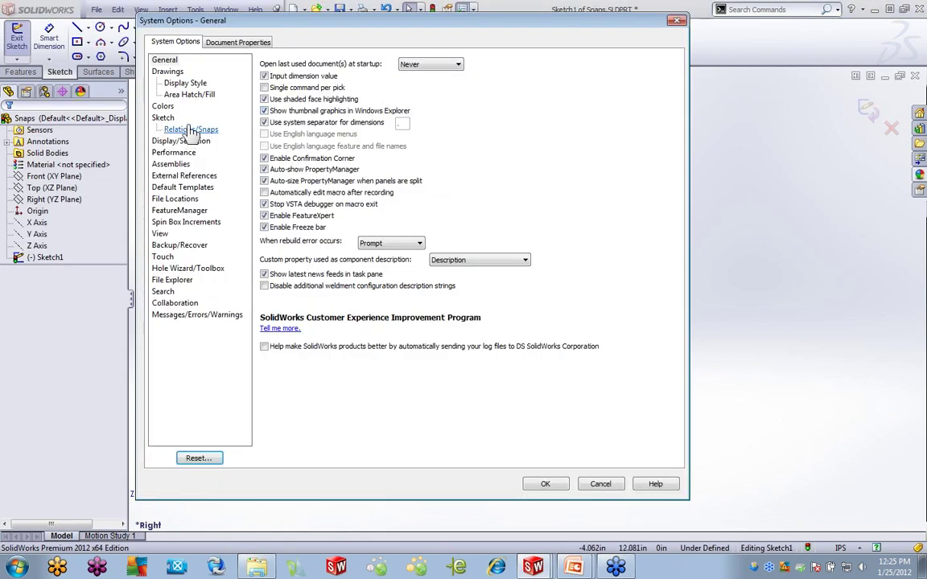
{"action": "left_click", "coordinate": [181, 129]}
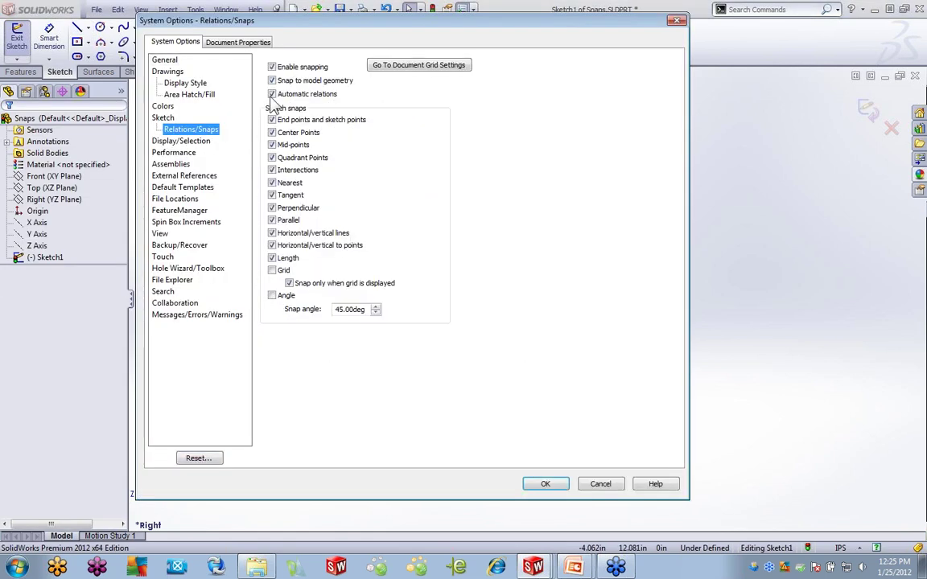
{"action": "left_click", "coordinate": [272, 158]}
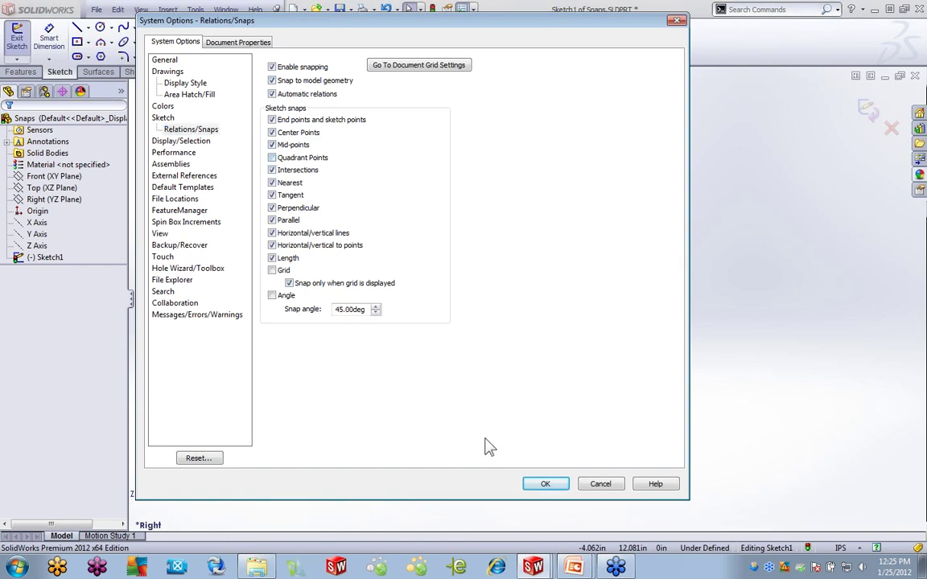
{"action": "left_click", "coordinate": [544, 484]}
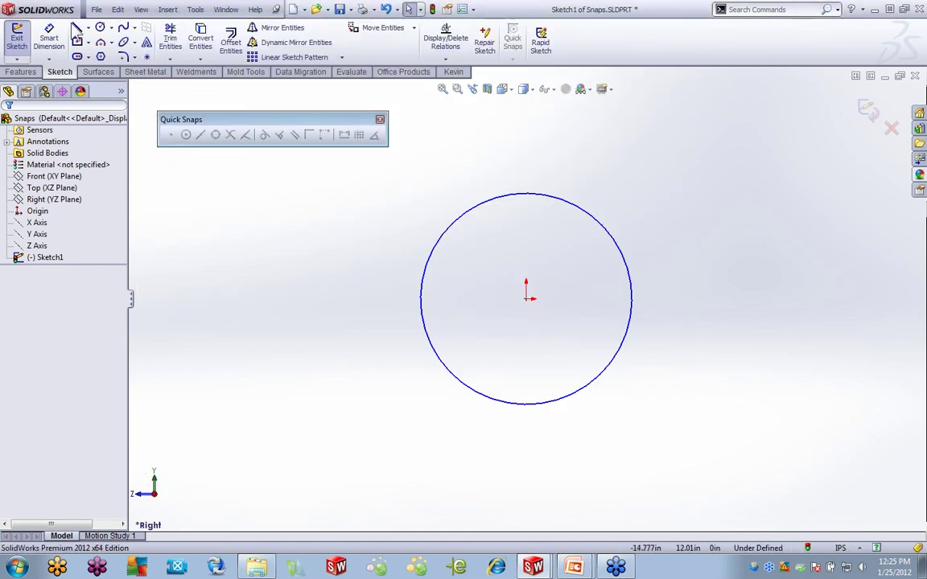
Draw a test line from the circle's left edge upward, then delete it.
{"action": "left_click", "coordinate": [76, 28]}
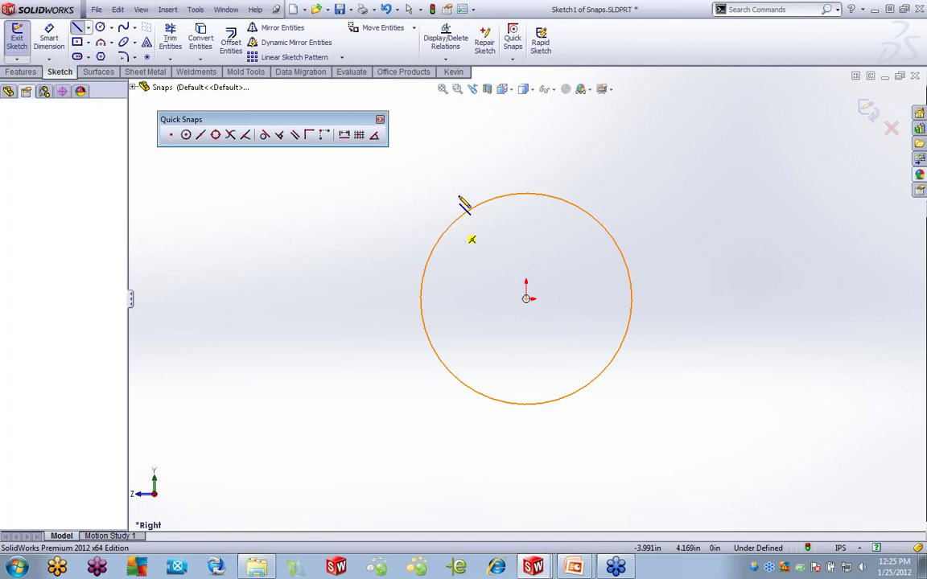
{"action": "left_click", "coordinate": [431, 251]}
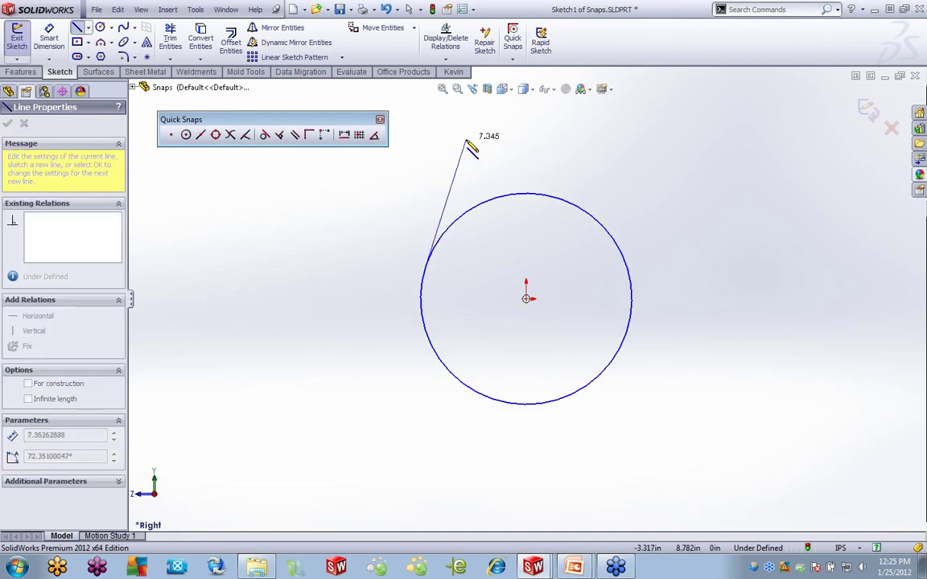
{"action": "left_click", "coordinate": [466, 140]}
{"action": "key", "text": "Escape"}
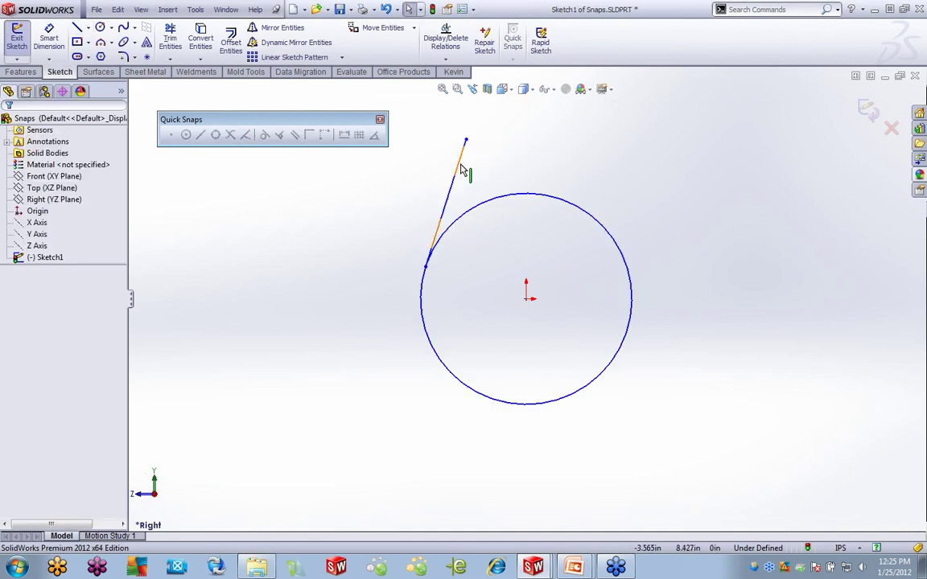
{"action": "left_click", "coordinate": [463, 169]}
{"action": "key", "text": "Delete"}
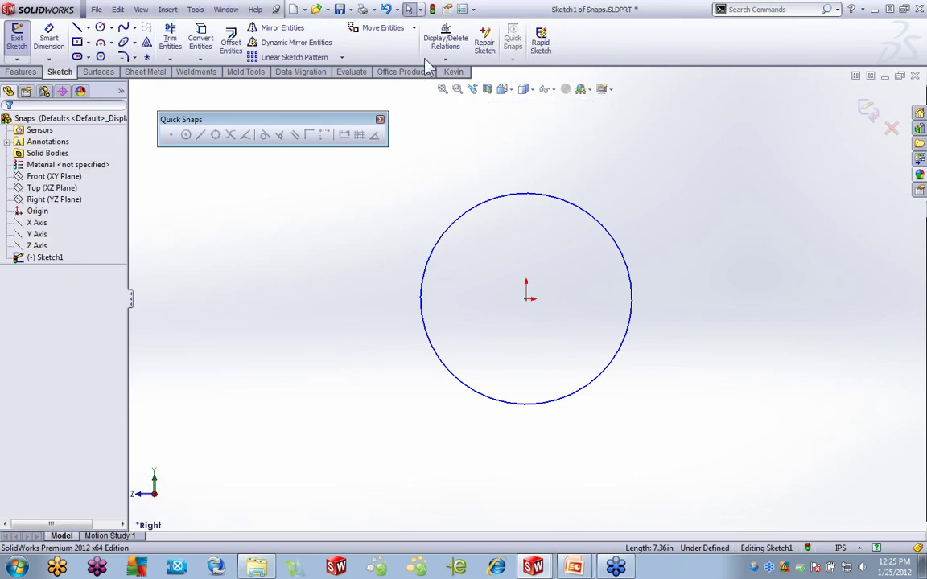
Recheck the Relations/Snaps settings in System Options and close the dialog.
{"action": "left_click", "coordinate": [462, 9]}
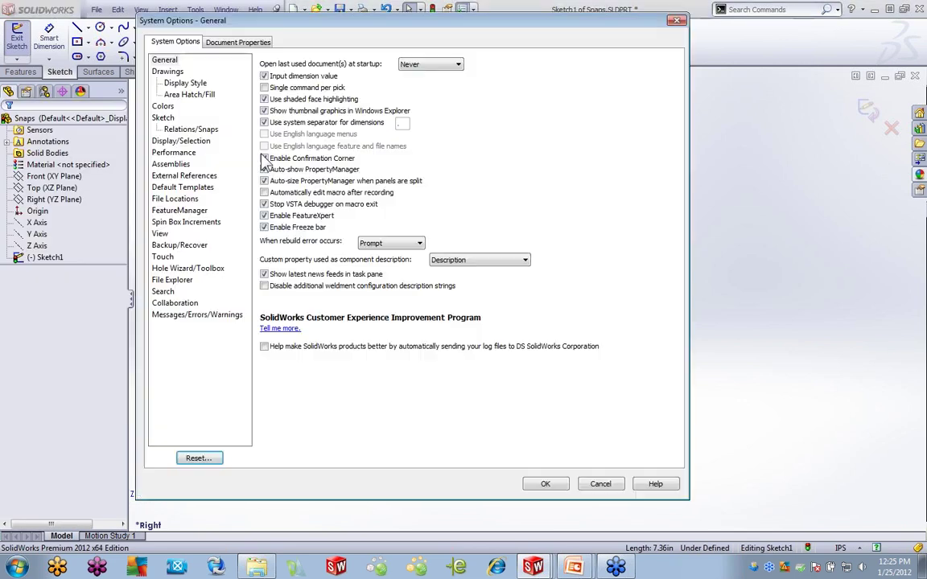
{"action": "left_click", "coordinate": [190, 130]}
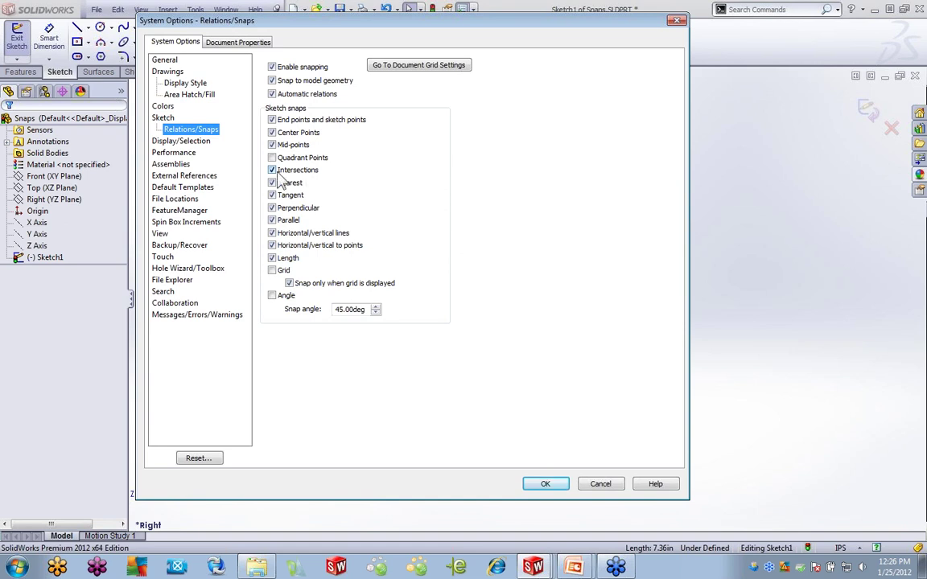
{"action": "left_click", "coordinate": [545, 484]}
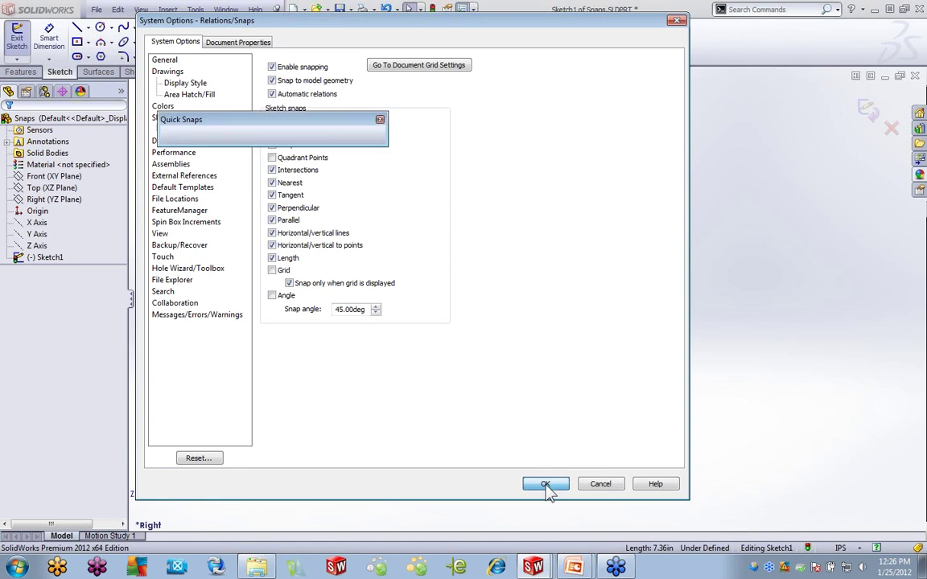
Draw a line from the circle's top quadrant point up and to the left using Quadrant Snap.
{"action": "left_click", "coordinate": [77, 27]}
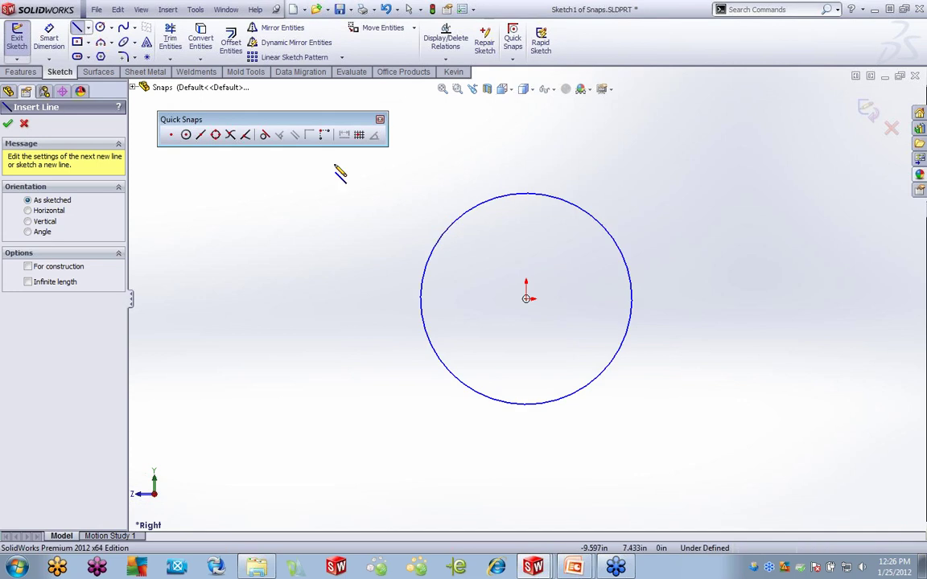
{"action": "left_click", "coordinate": [216, 136]}
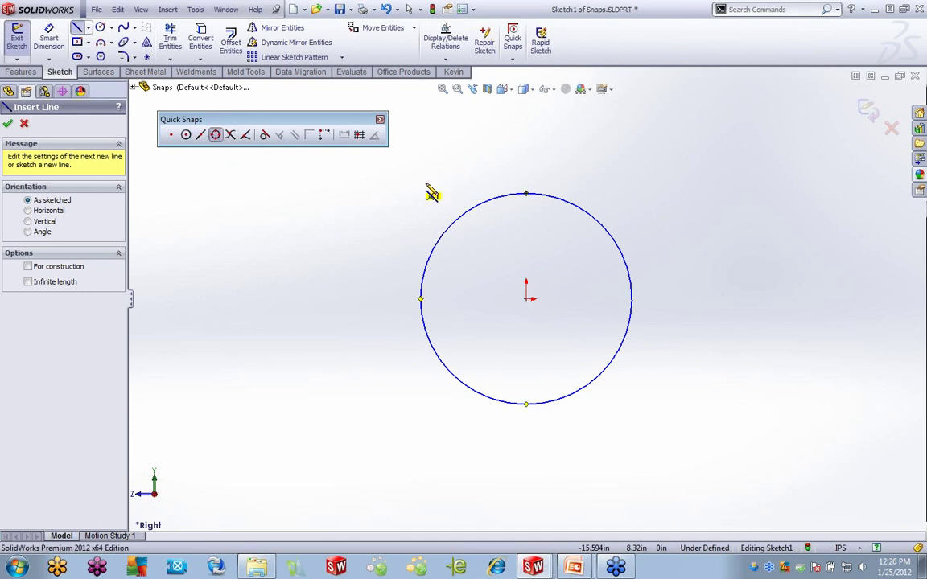
{"action": "left_click", "coordinate": [453, 225]}
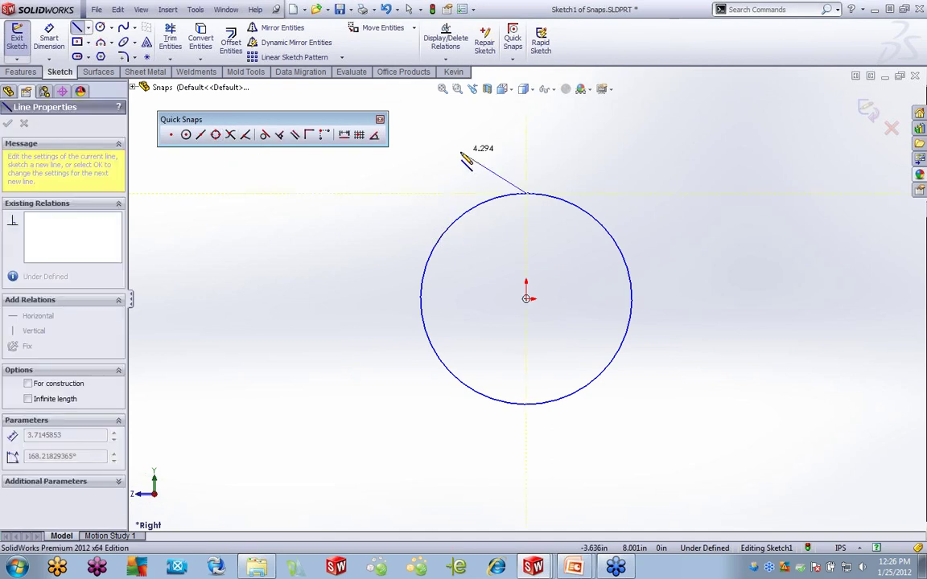
{"action": "left_click", "coordinate": [464, 124]}
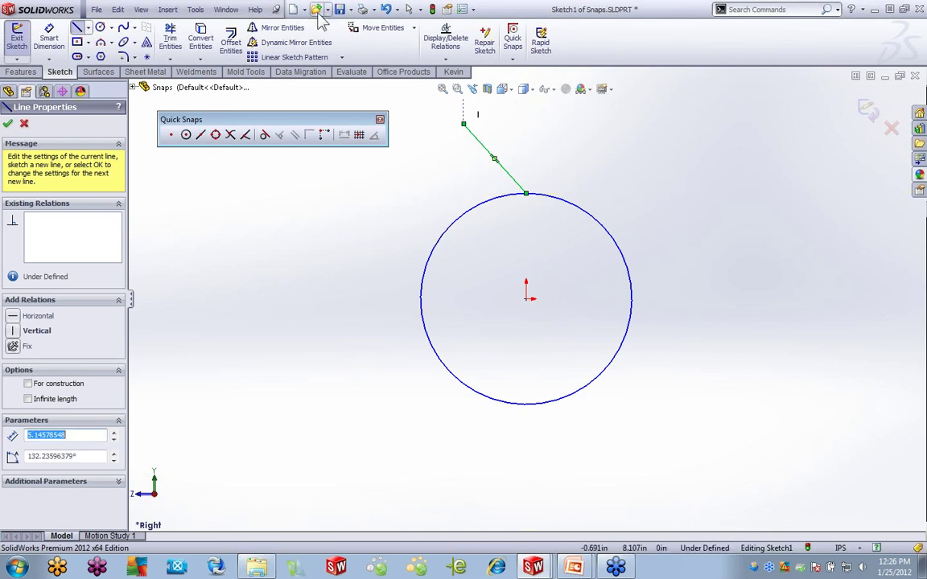
End line drawing and bring the PowerPoint presentation to the front.
{"action": "left_click", "coordinate": [380, 119]}
{"action": "right_click", "coordinate": [357, 161]}
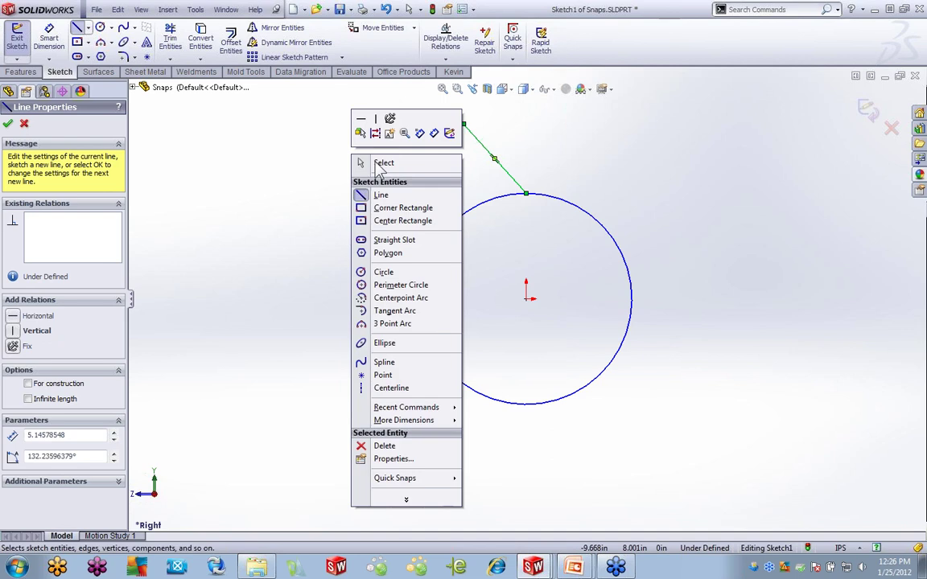
{"action": "left_click", "coordinate": [368, 162]}
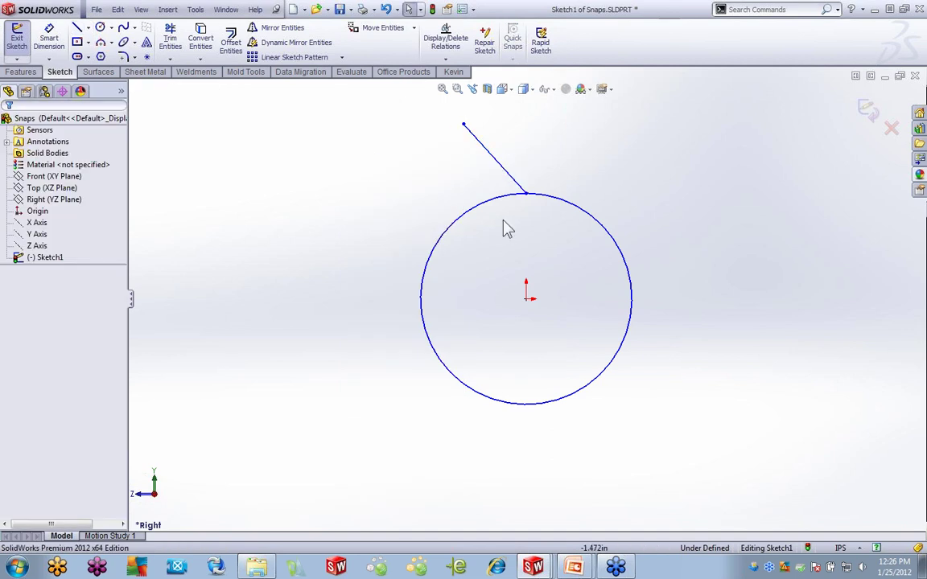
{"action": "mouse_move", "coordinate": [573, 568]}
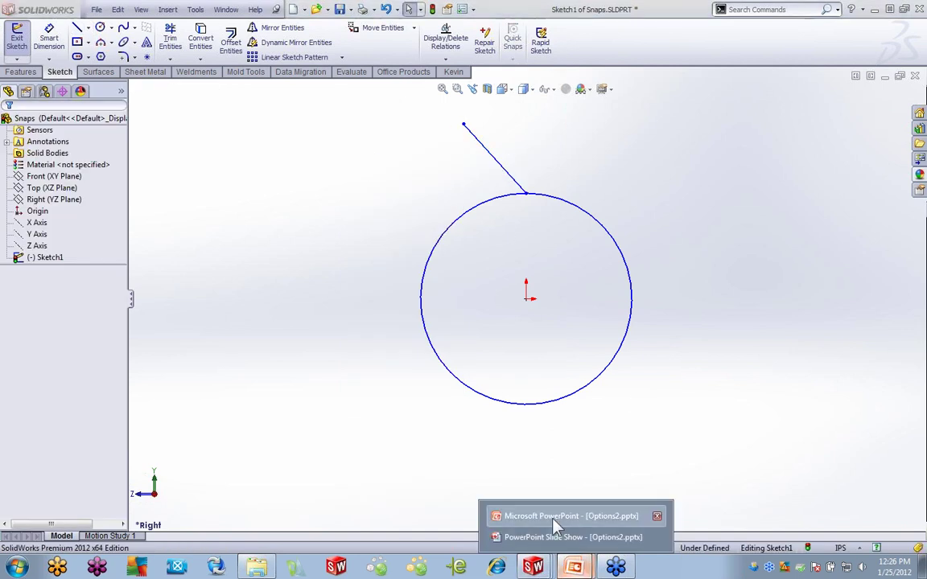
{"action": "left_click", "coordinate": [557, 512]}
Resume the slide show, advance to the Assemblies Tab slide, and Alt+Tab back to SolidWorks.
{"action": "left_click", "coordinate": [264, 104]}
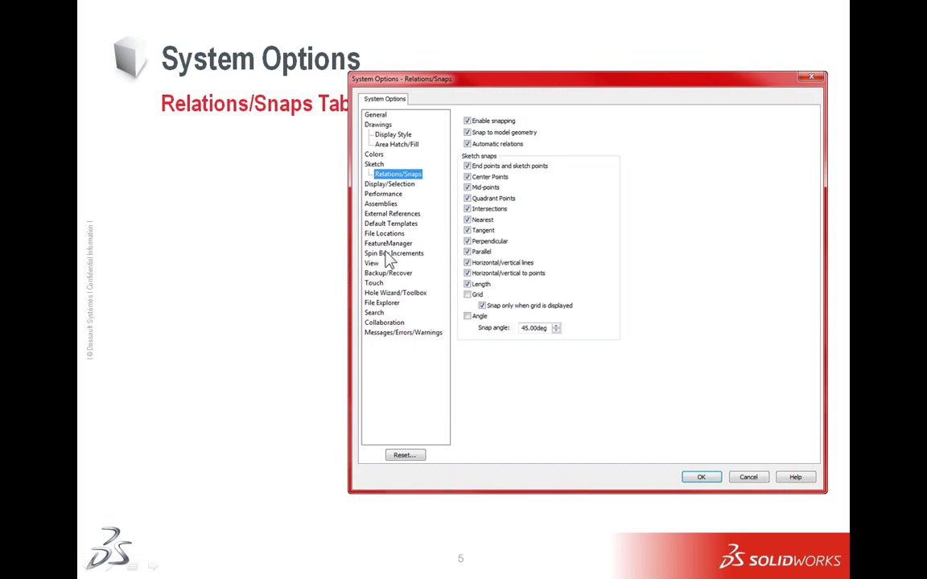
{"action": "left_click", "coordinate": [494, 382]}
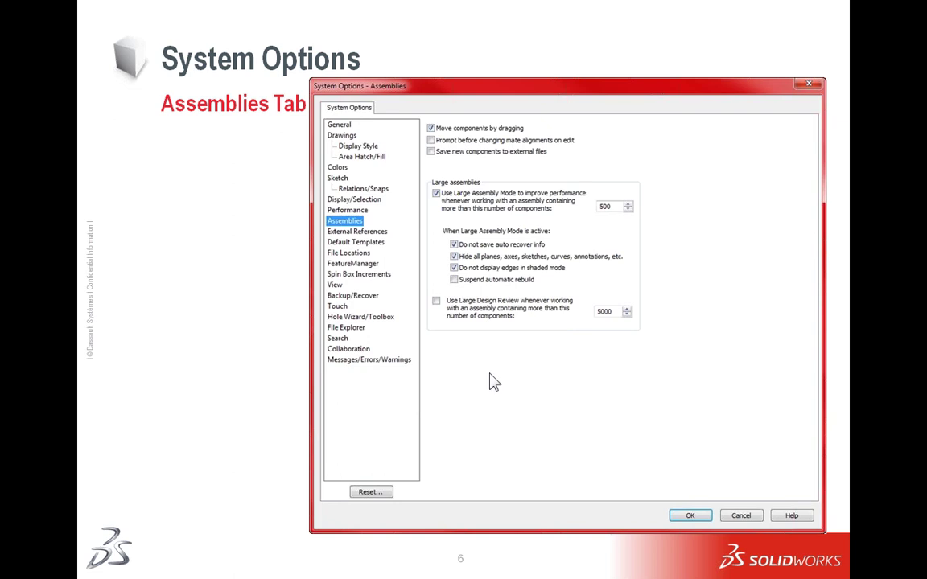
{"action": "key", "text": "alt+Tab"}
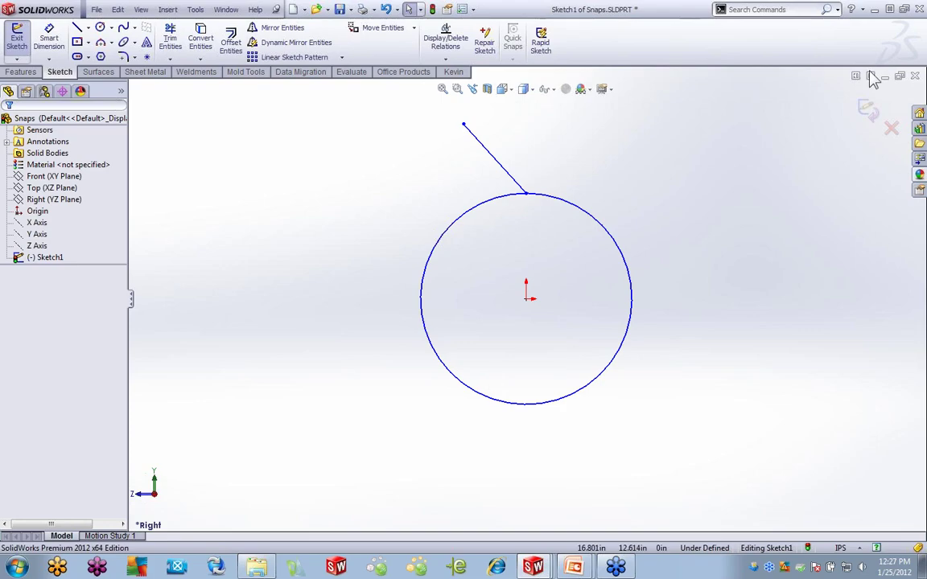
Close the Snaps part without saving and view the Assemblies page of System Options.
{"action": "left_click", "coordinate": [915, 76]}
{"action": "left_click", "coordinate": [550, 301]}
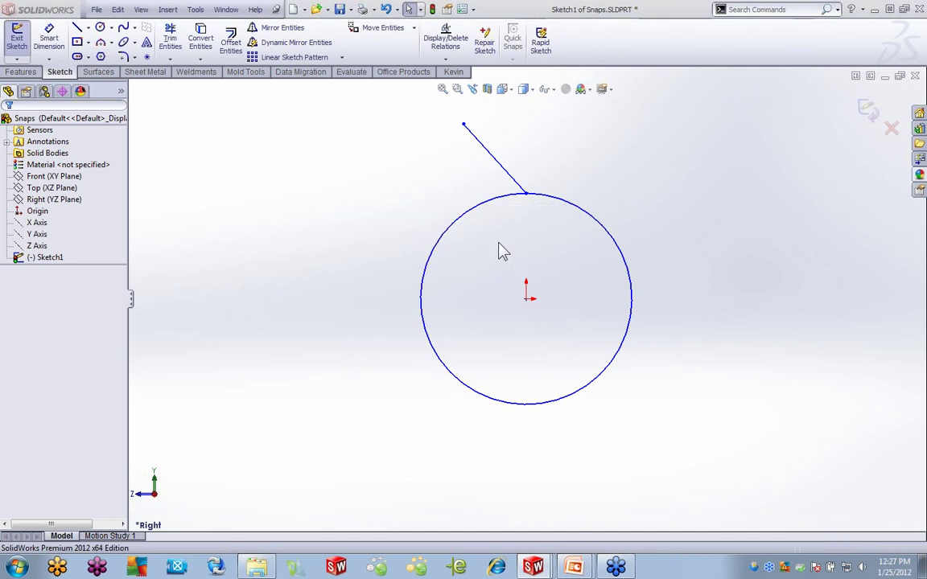
{"action": "left_click", "coordinate": [462, 9]}
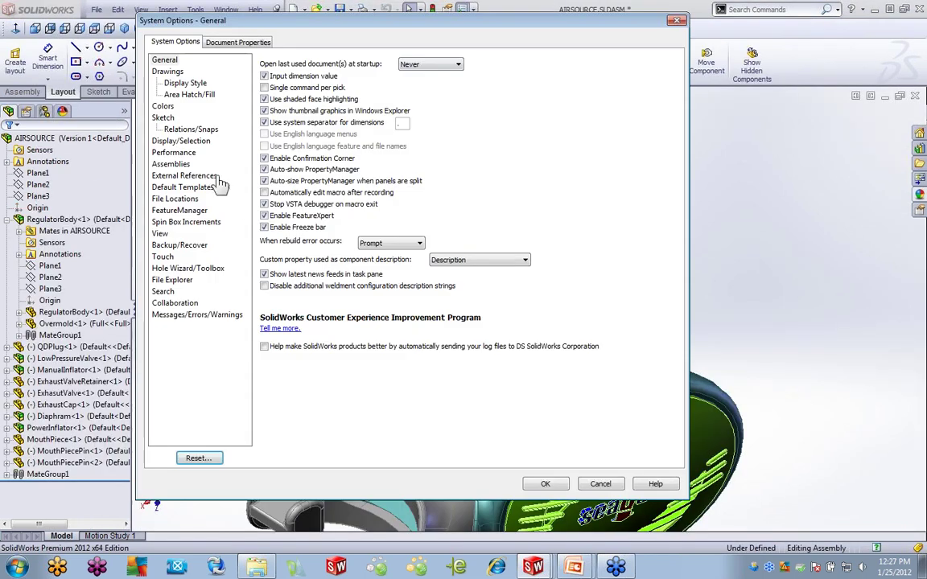
{"action": "left_click", "coordinate": [171, 164]}
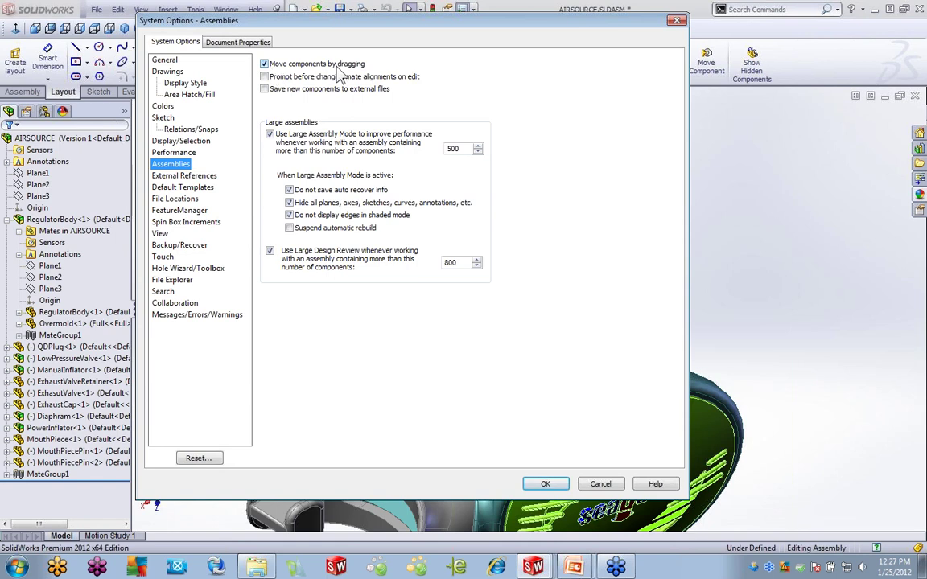
Accept the options and drag the Overmold component up and right, away from the regulator body.
{"action": "left_click", "coordinate": [548, 486]}
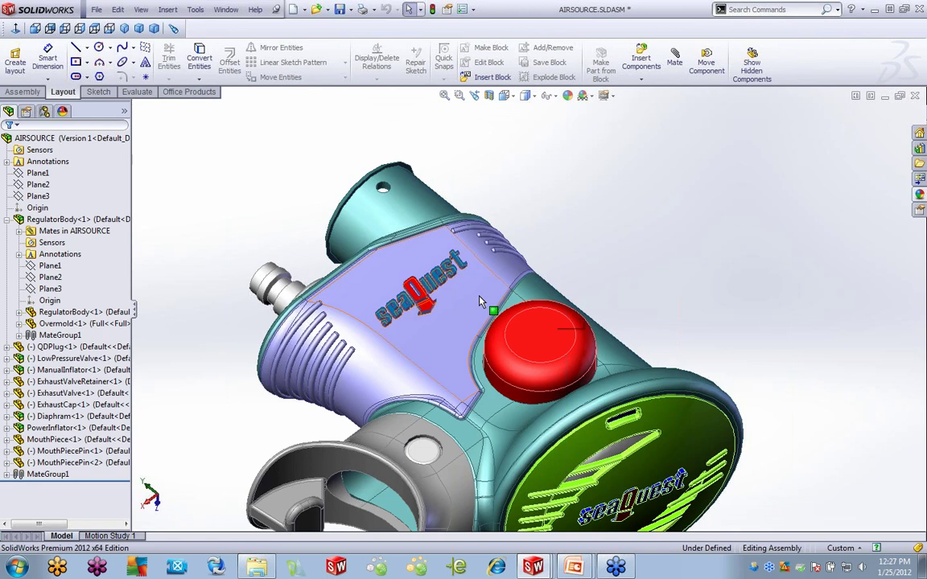
{"action": "left_click_drag", "start_coordinate": [481, 301], "coordinate": [750, 263]}
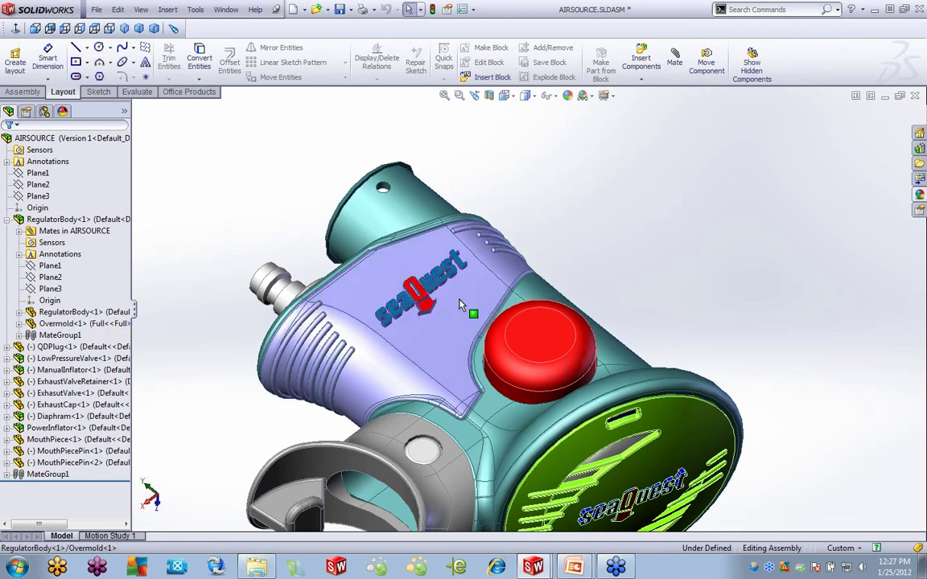
{"action": "left_click_drag", "start_coordinate": [468, 303], "coordinate": [792, 262]}
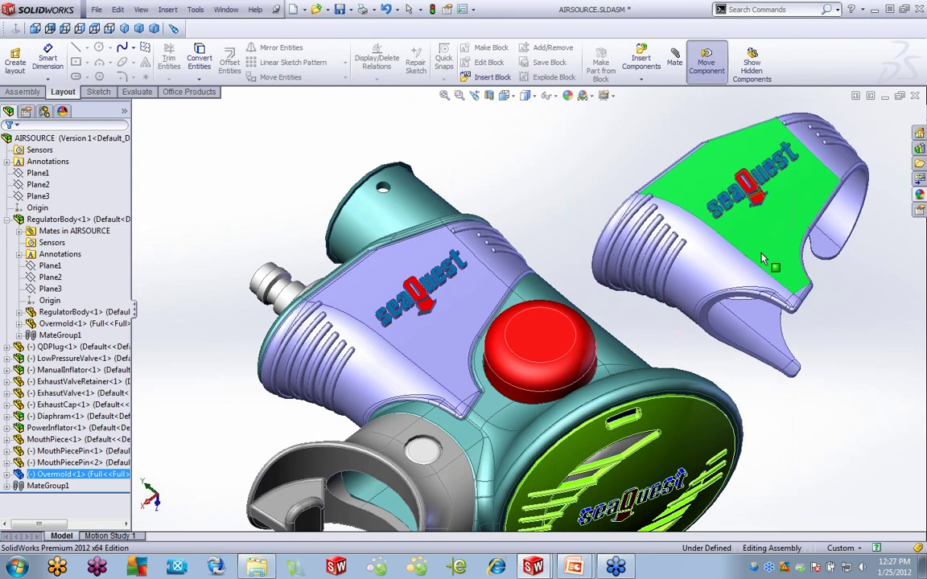
Uncheck 'Move components by dragging' in the Assemblies system options.
{"action": "left_click", "coordinate": [409, 9]}
{"action": "left_click", "coordinate": [464, 10]}
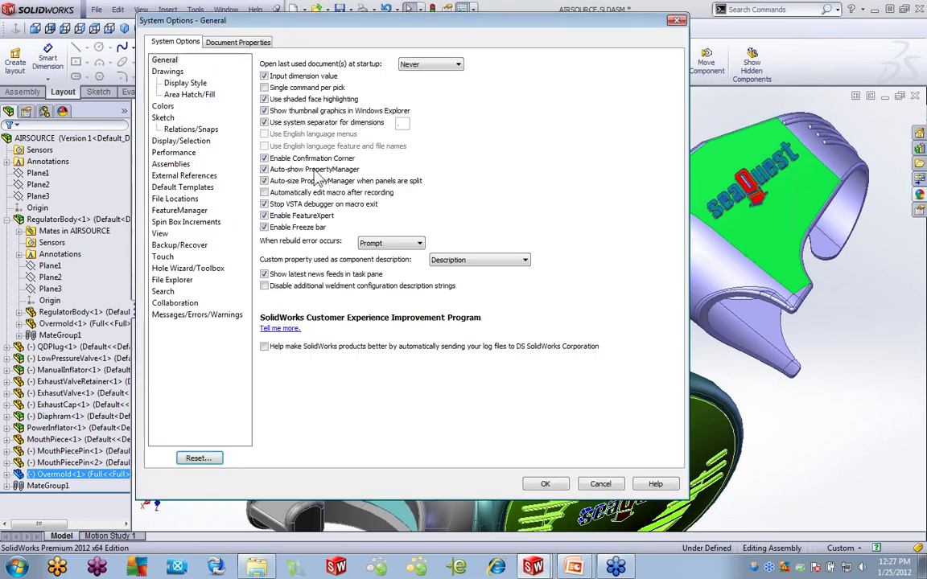
{"action": "left_click", "coordinate": [171, 164]}
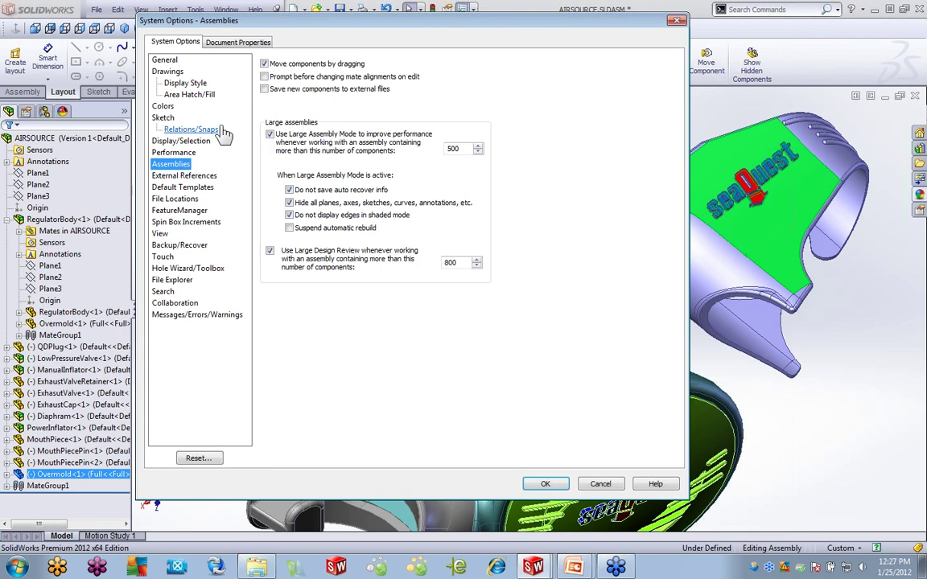
{"action": "left_click", "coordinate": [264, 64]}
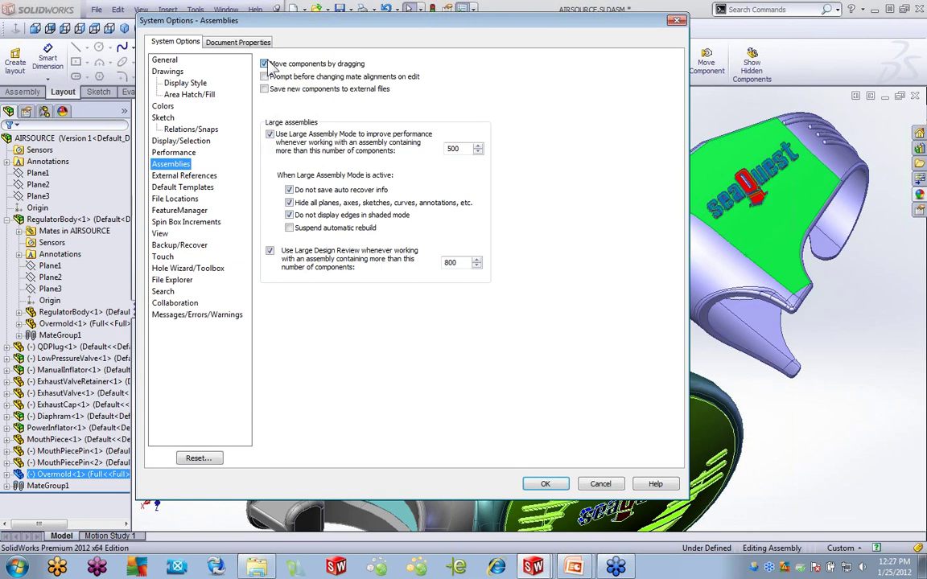
{"action": "left_click", "coordinate": [545, 483]}
Use Move Component to shift the Overmold slightly lower and to the left.
{"action": "left_click", "coordinate": [749, 288]}
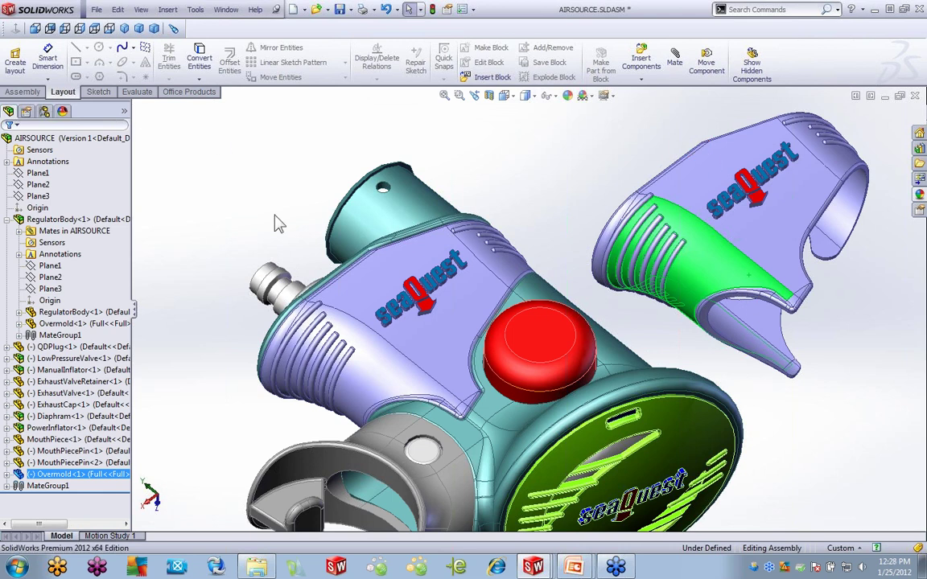
{"action": "left_click", "coordinate": [24, 92]}
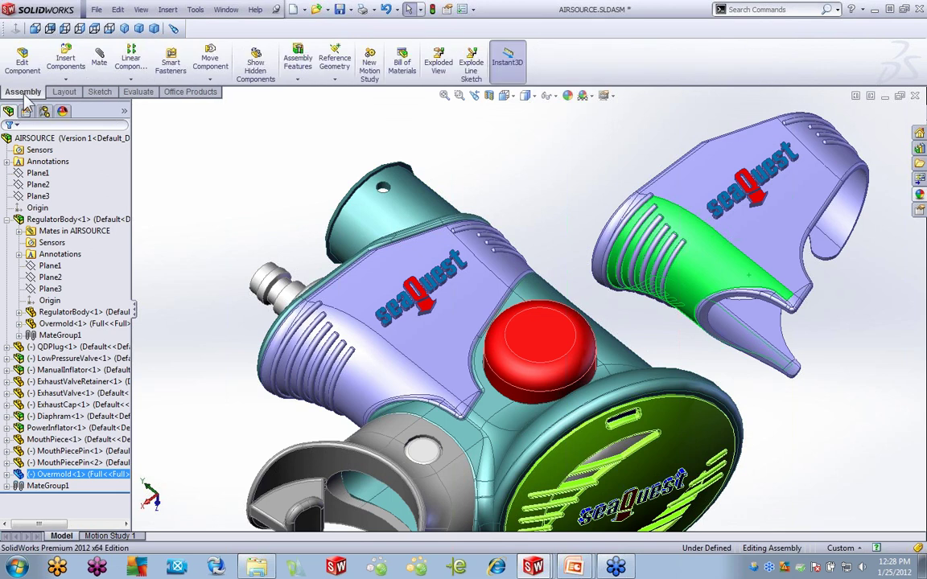
{"action": "left_click", "coordinate": [210, 61]}
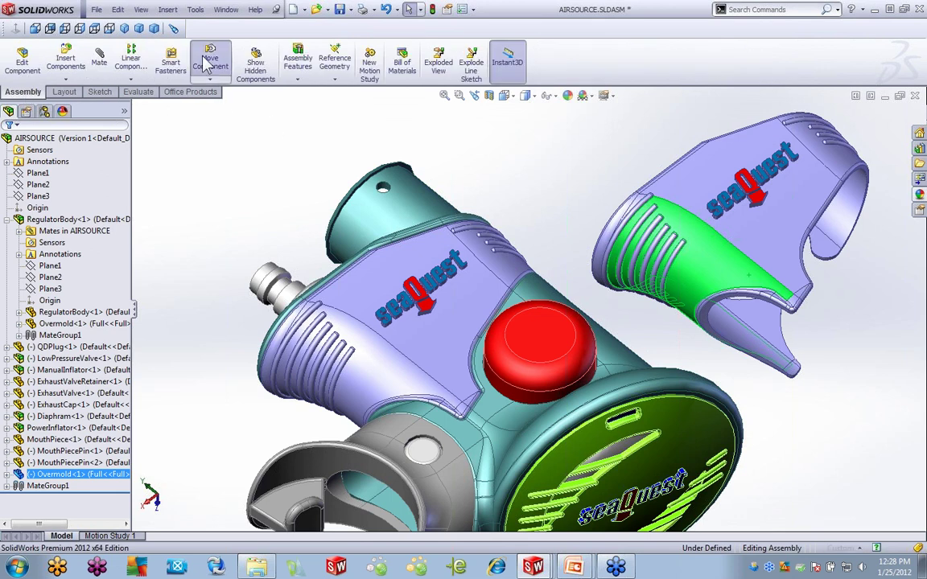
{"action": "left_click_drag", "start_coordinate": [756, 279], "coordinate": [741, 291]}
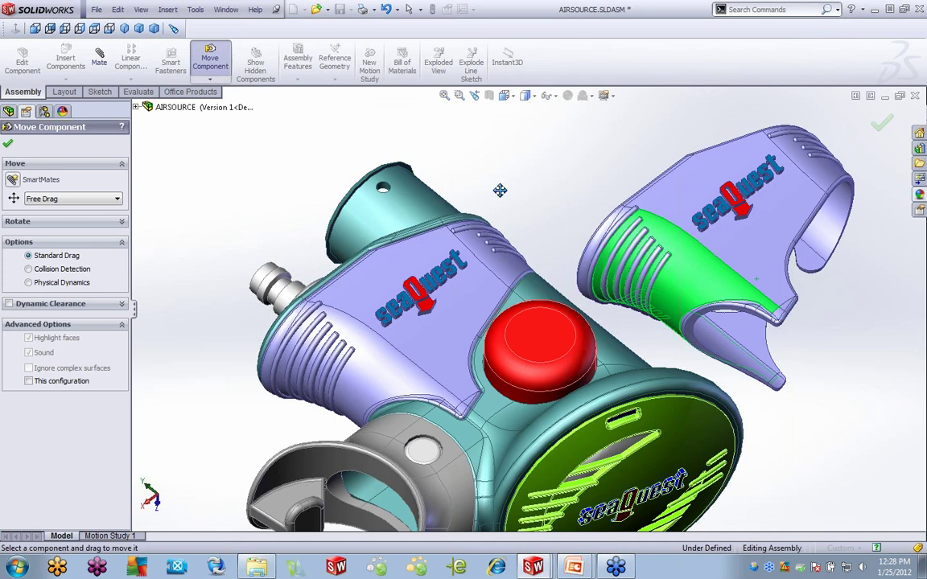
{"action": "left_click", "coordinate": [8, 145]}
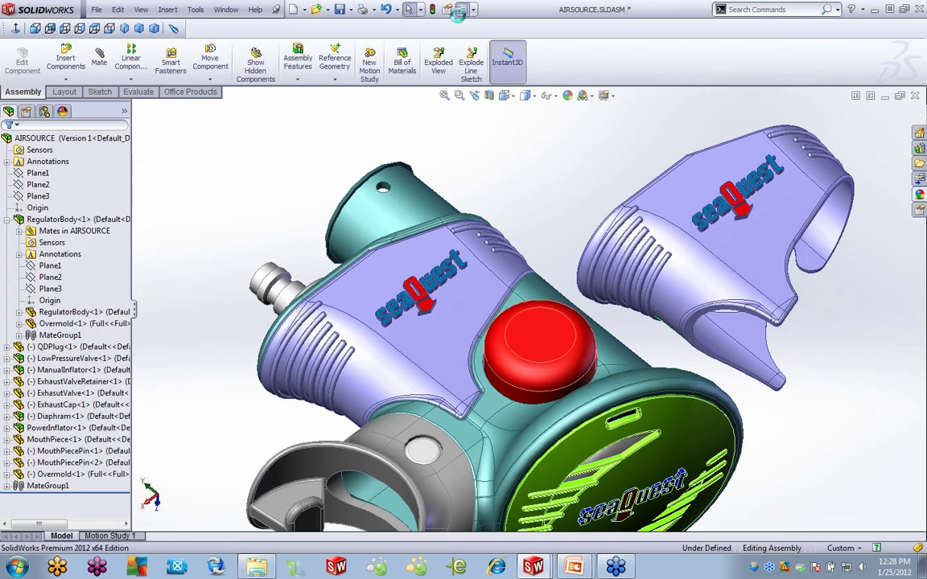
{"action": "left_click", "coordinate": [413, 9]}
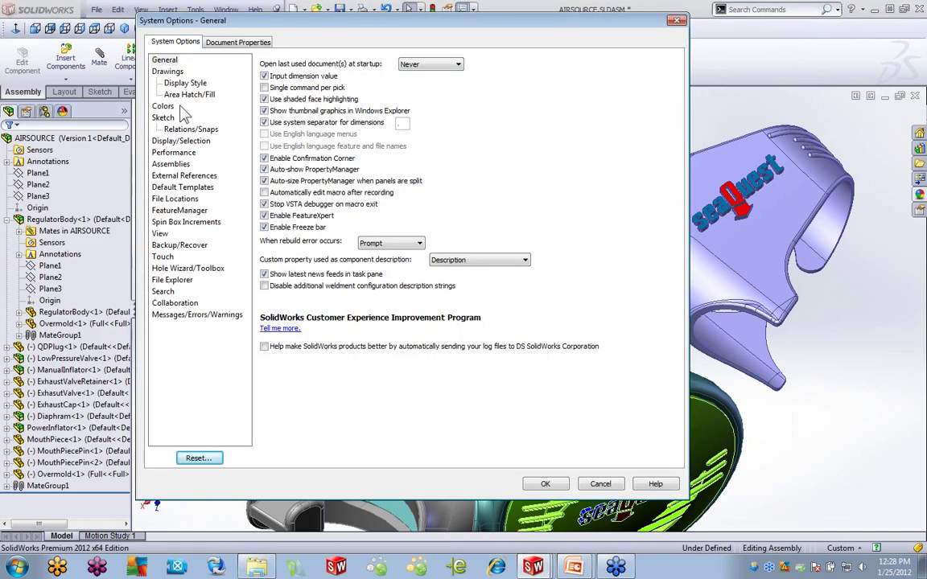
{"action": "left_click", "coordinate": [171, 164]}
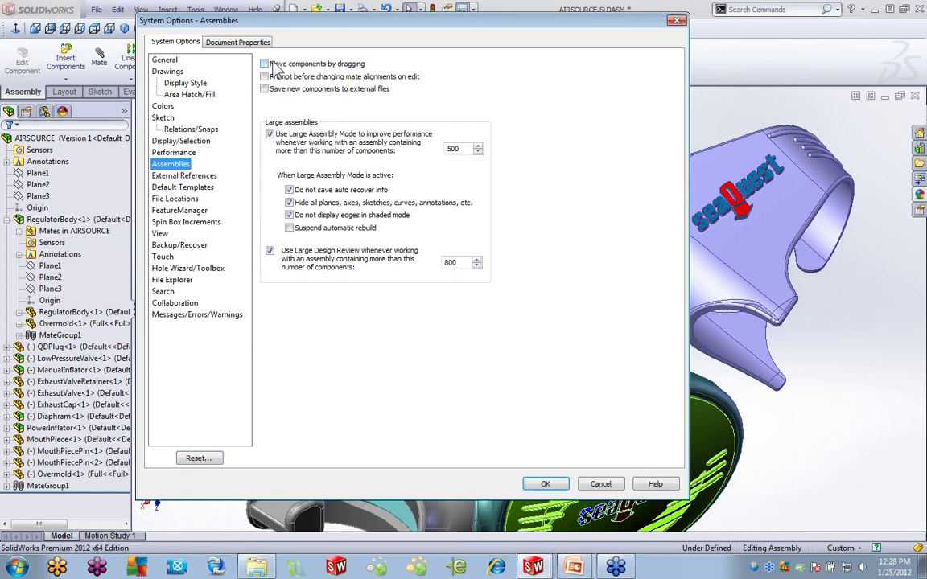
{"action": "left_click", "coordinate": [266, 65]}
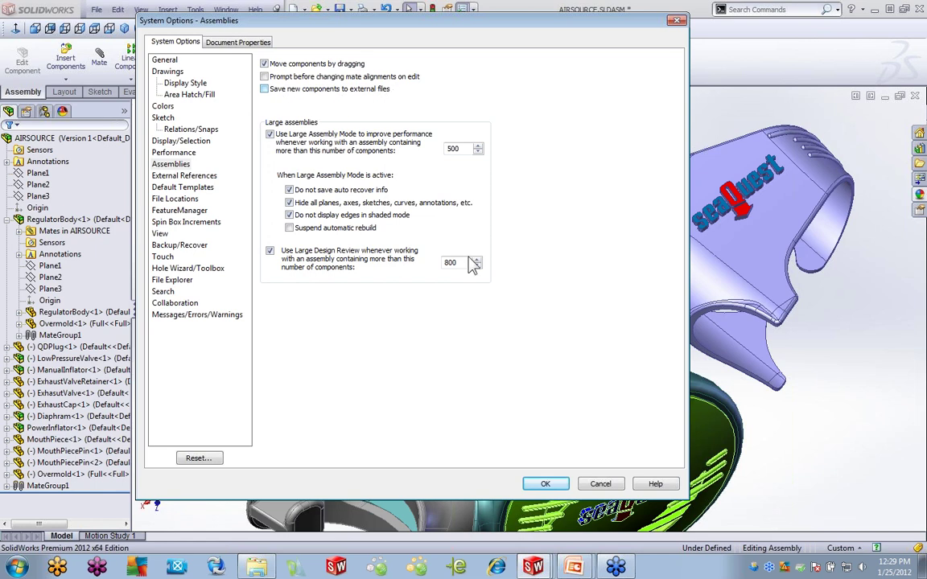
{"action": "left_click", "coordinate": [617, 483]}
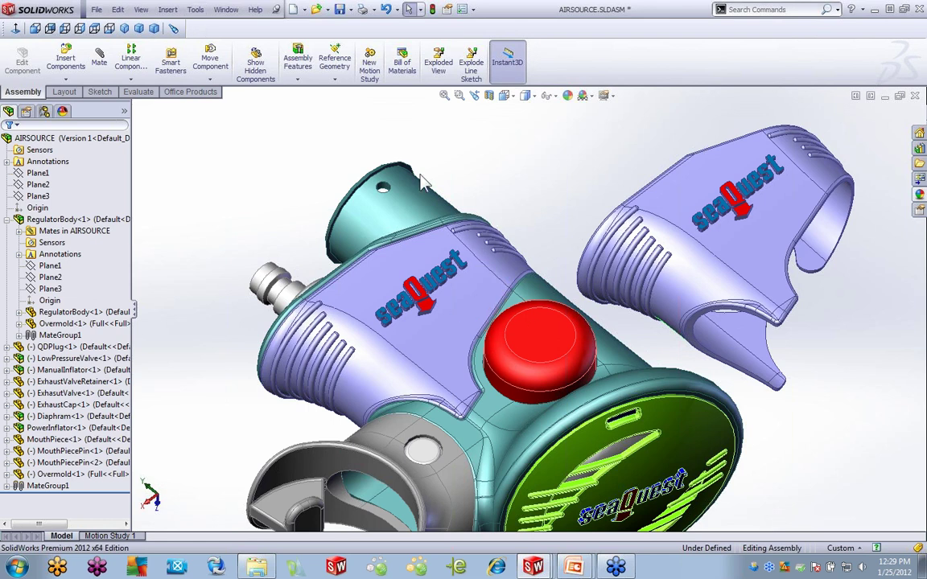
Insert a new in-context part placed on the red button's top face.
{"action": "left_click", "coordinate": [168, 11]}
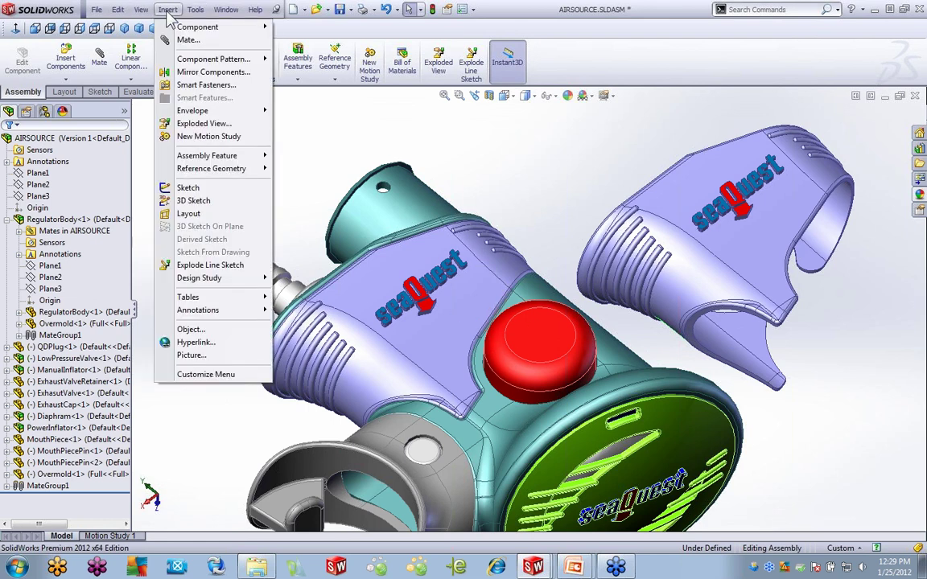
{"action": "mouse_move", "coordinate": [193, 28]}
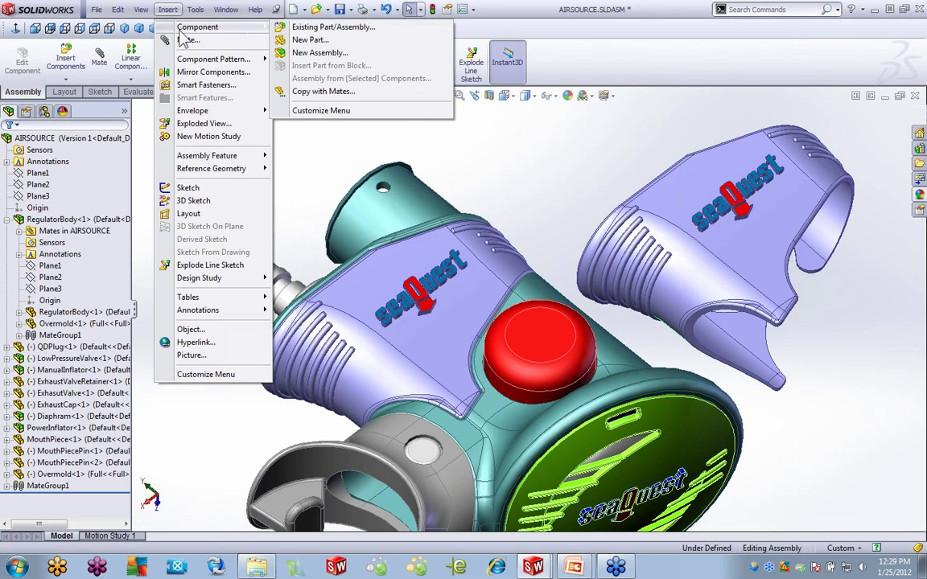
{"action": "left_click", "coordinate": [321, 44]}
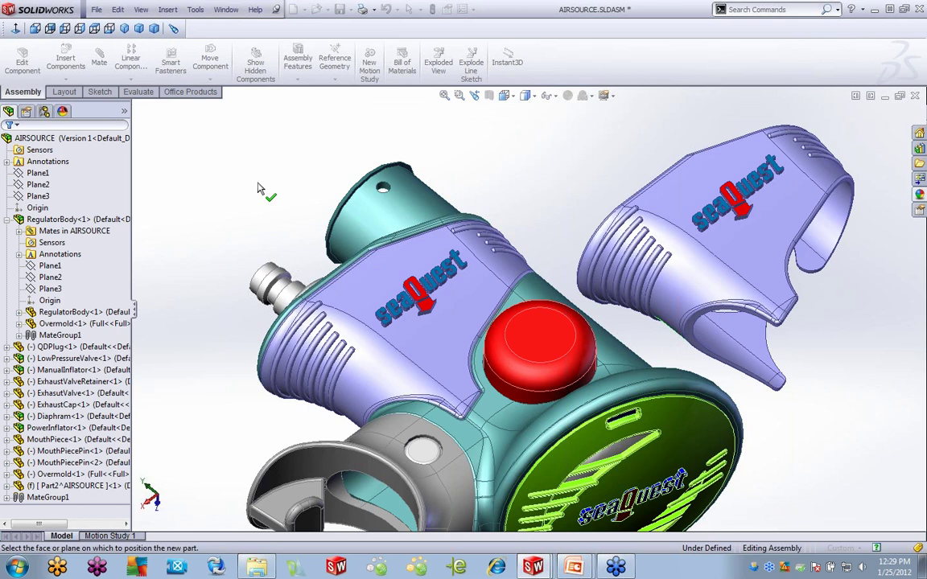
{"action": "left_click", "coordinate": [539, 337]}
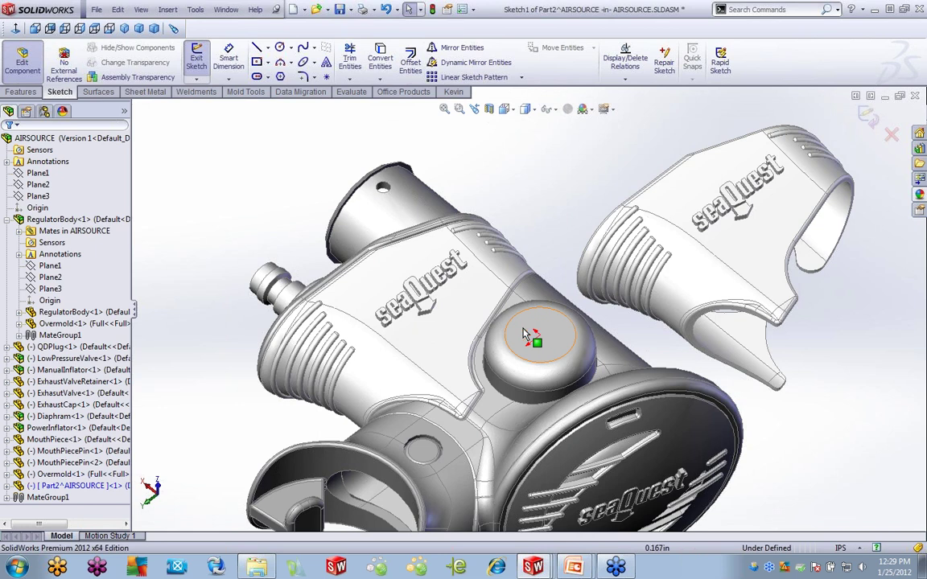
Sketch a circle at the button's origin, extrude it into a cylinder, and exit component editing.
{"action": "left_click", "coordinate": [280, 47]}
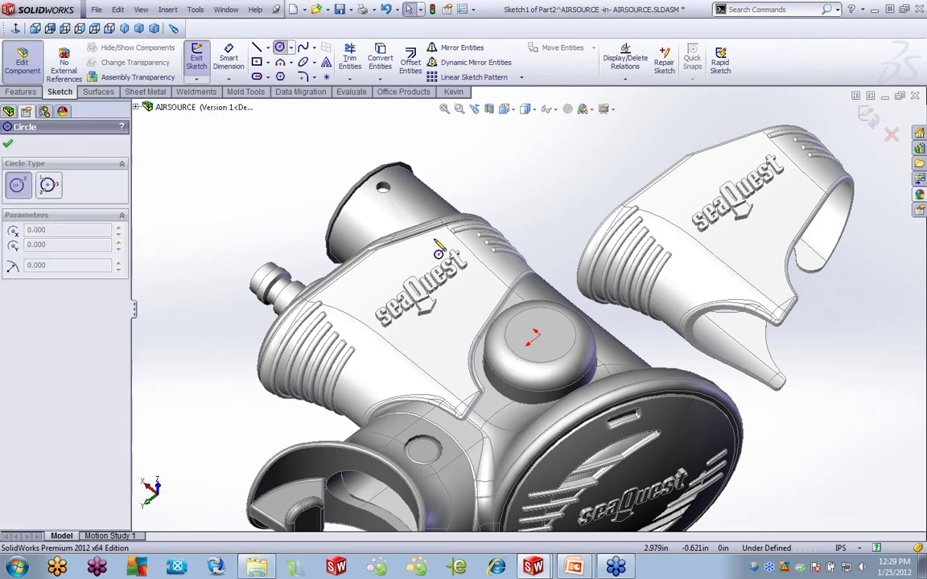
{"action": "left_click", "coordinate": [535, 336]}
{"action": "left_click", "coordinate": [568, 328]}
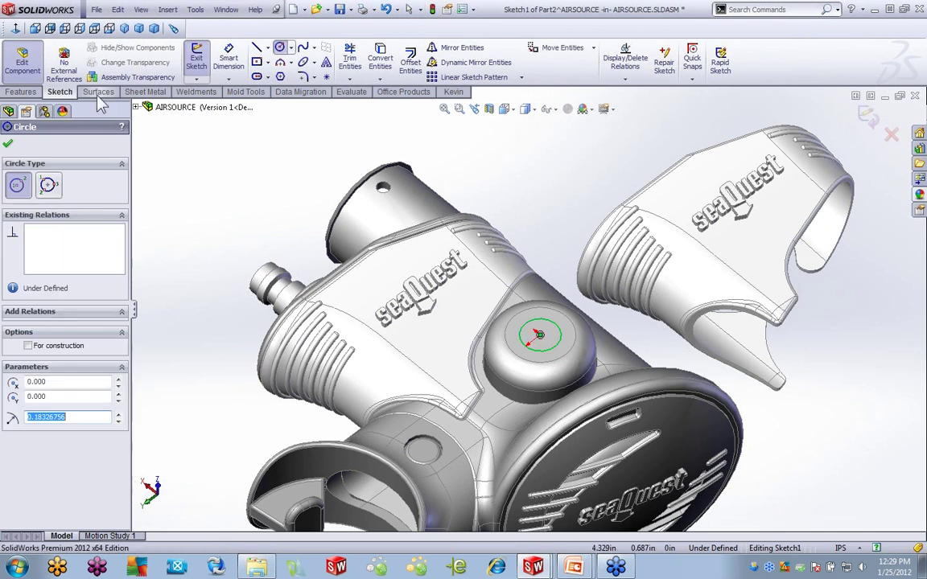
{"action": "left_click", "coordinate": [21, 91]}
{"action": "left_click", "coordinate": [201, 62]}
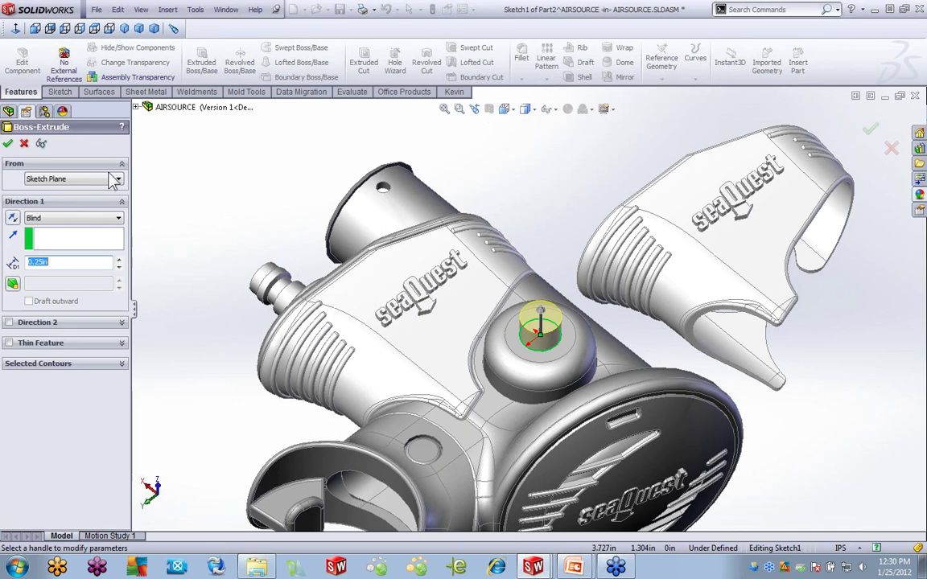
{"action": "key", "text": "Return"}
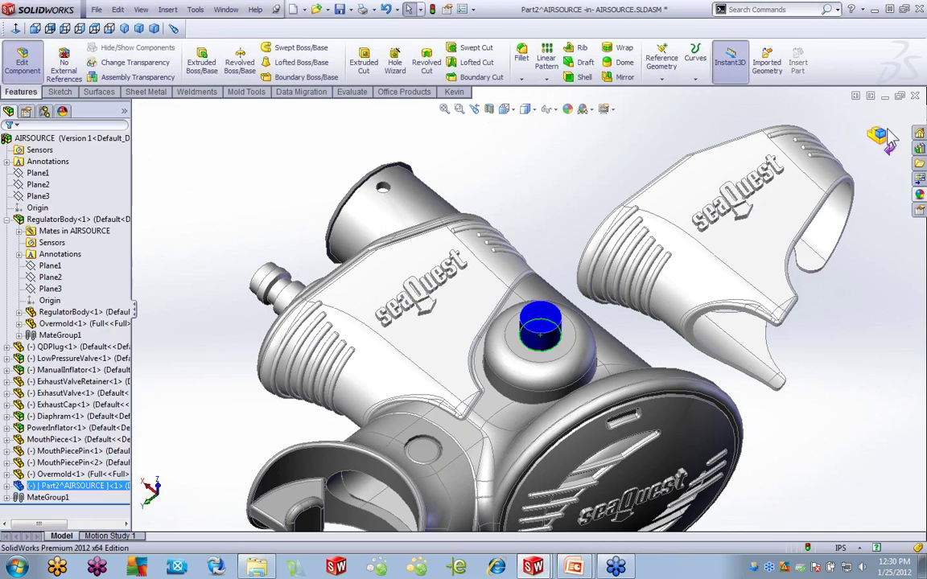
{"action": "left_click", "coordinate": [798, 115]}
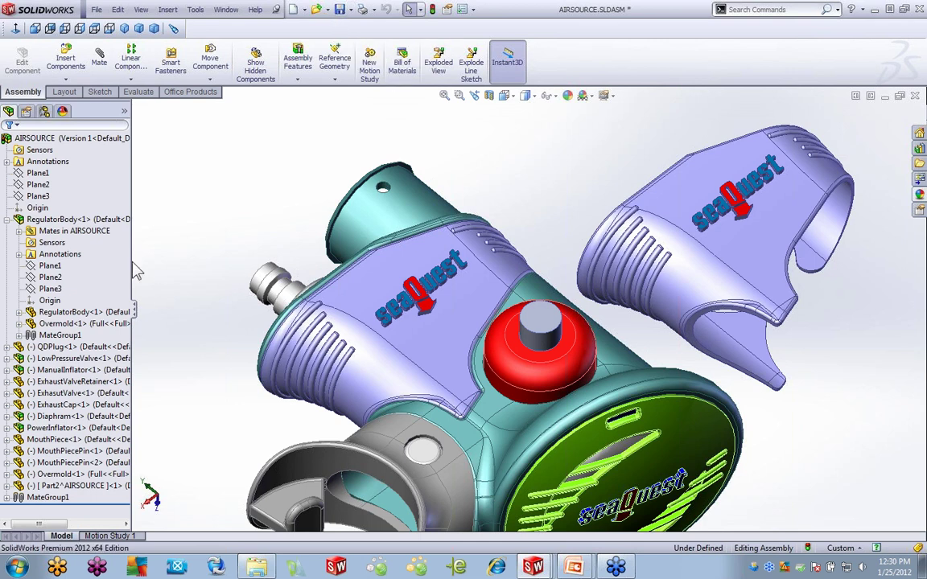
Widen the FeatureManager tree and show the context menu for Part2^AIRSOURCE.
{"action": "left_click_drag", "start_coordinate": [128, 258], "coordinate": [240, 265]}
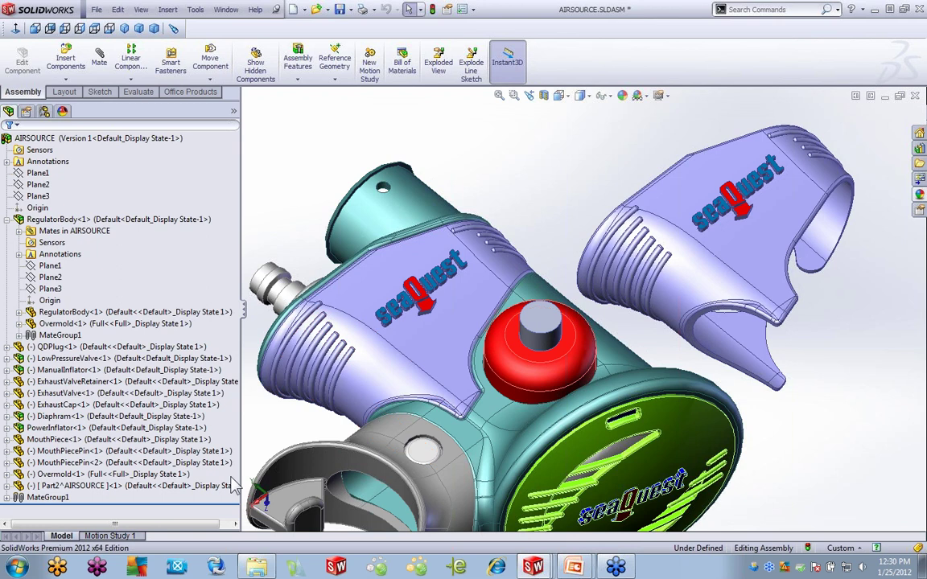
{"action": "right_click", "coordinate": [182, 488]}
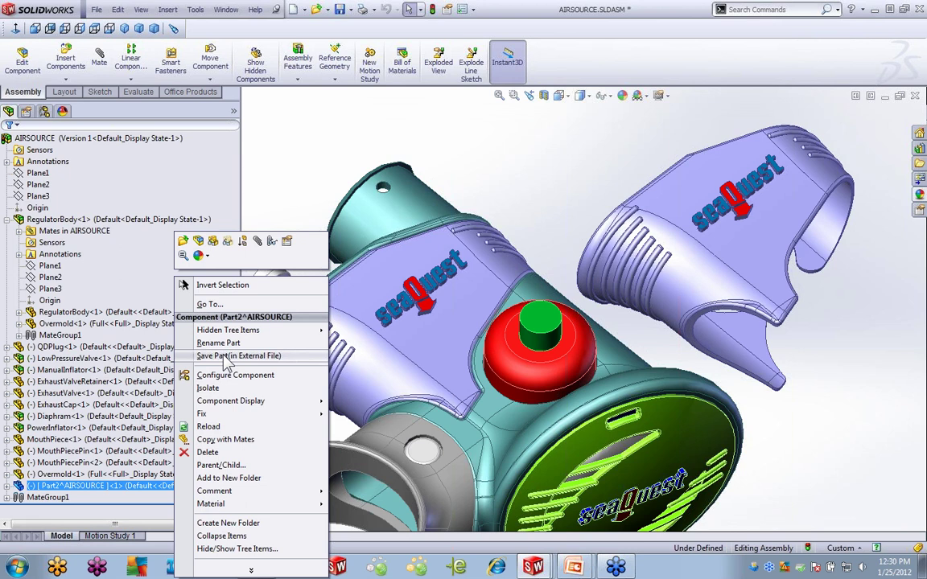
In Assemblies options, toggle 'Save new components to external files' on and off, and set Large Assembly Mode to 200.
{"action": "left_click", "coordinate": [620, 158]}
{"action": "left_click", "coordinate": [413, 9]}
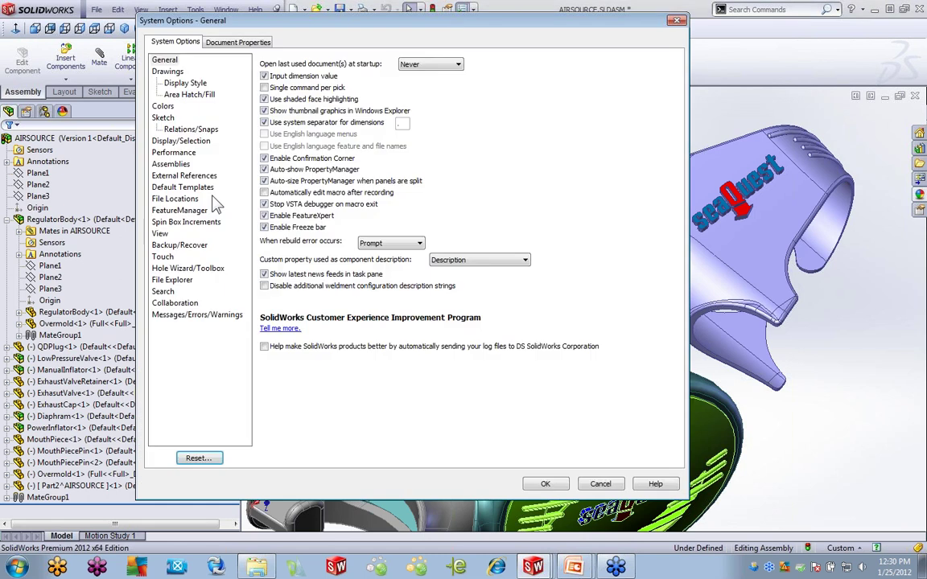
{"action": "left_click", "coordinate": [172, 163]}
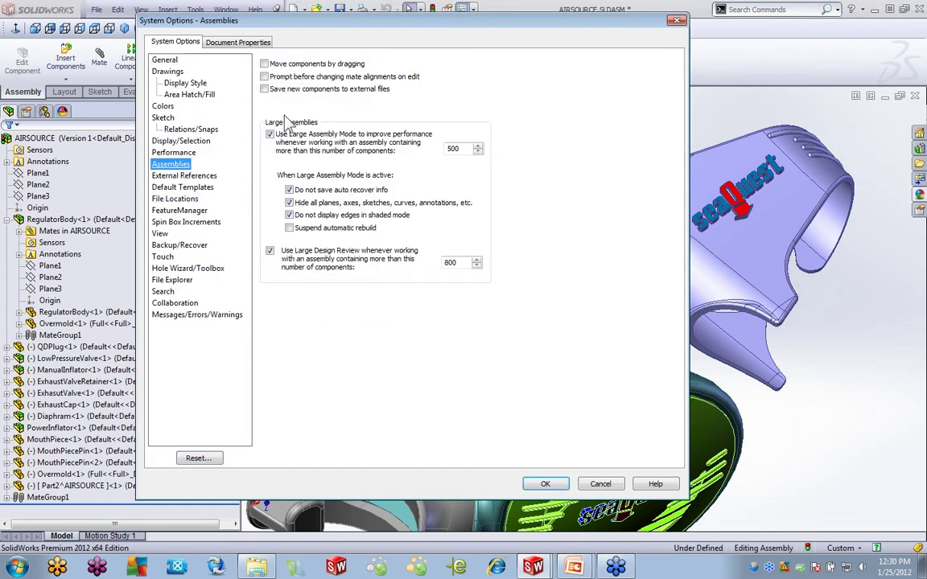
{"action": "left_click", "coordinate": [266, 89]}
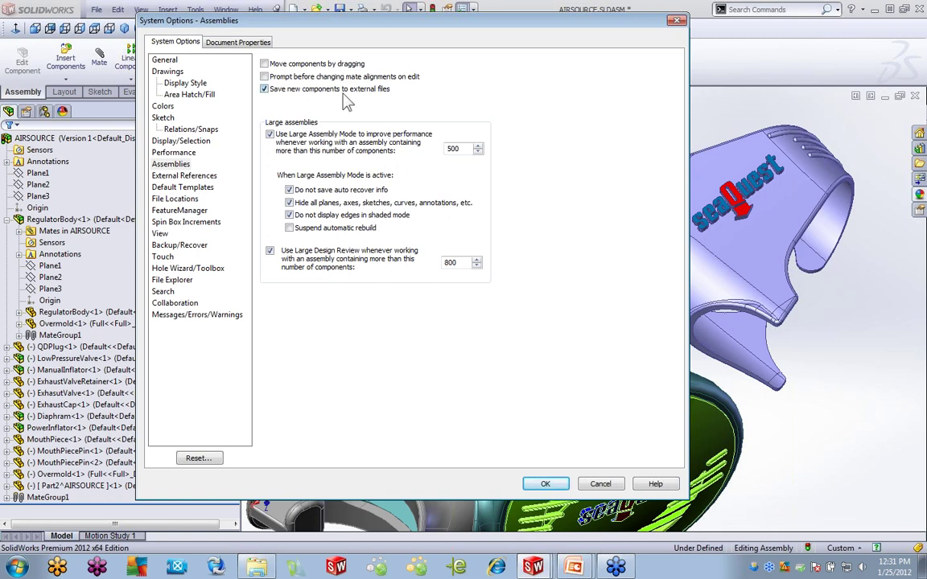
{"action": "left_click", "coordinate": [265, 89]}
{"action": "double_click", "coordinate": [460, 153]}
{"action": "type", "text": "200"}
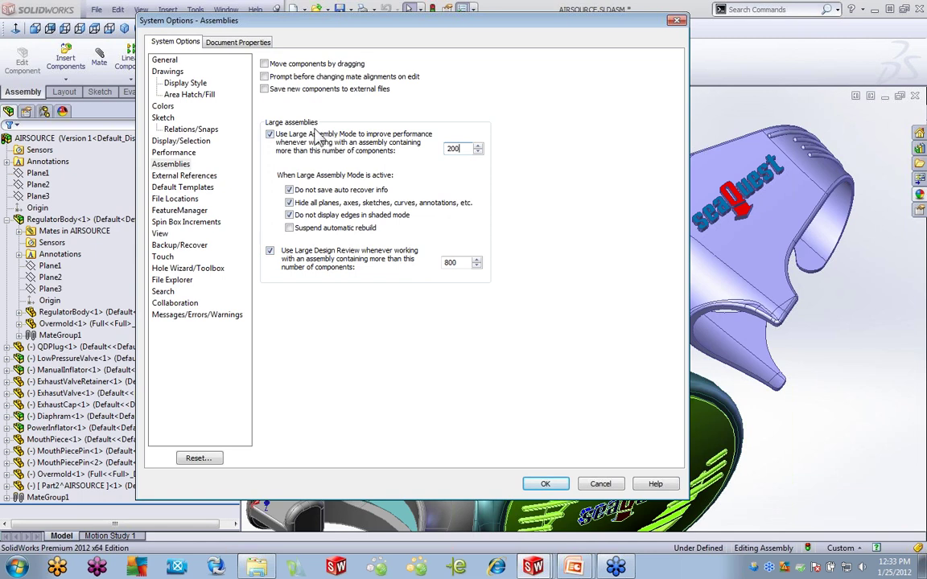
Turn off Use Large Design Review, then reopen OVERALL MACHINE.SLDASM from recent files.
{"action": "left_click", "coordinate": [270, 250]}
{"action": "left_click", "coordinate": [547, 483]}
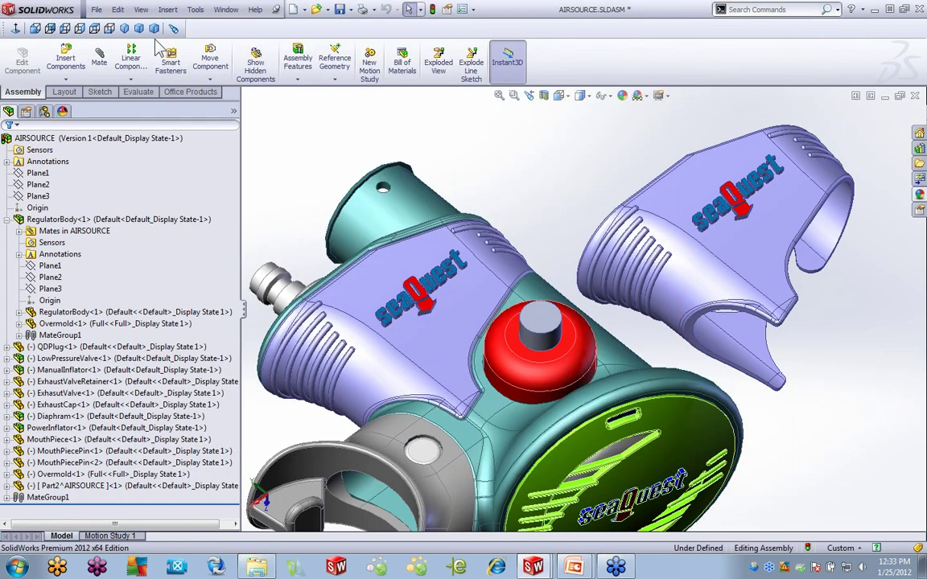
{"action": "left_click", "coordinate": [96, 10]}
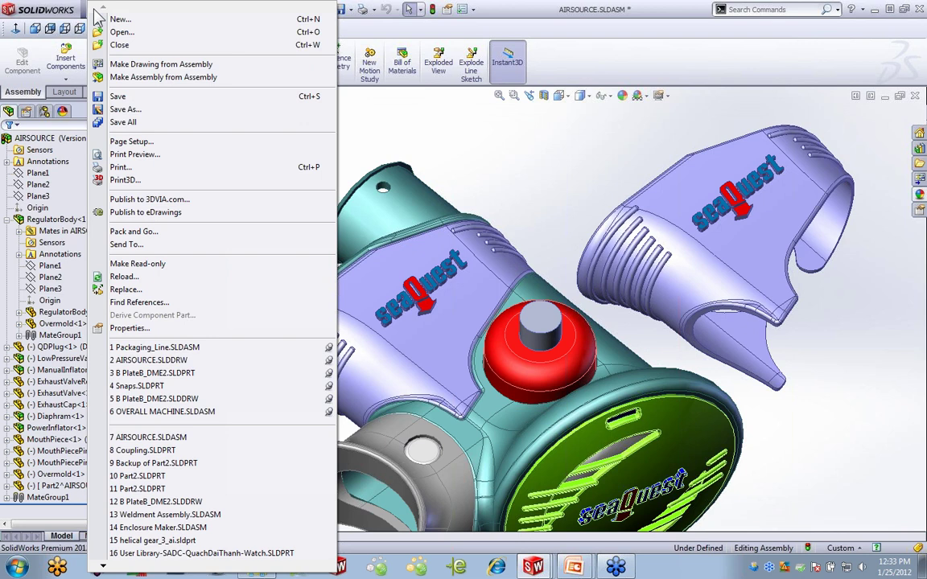
{"action": "left_click", "coordinate": [204, 412]}
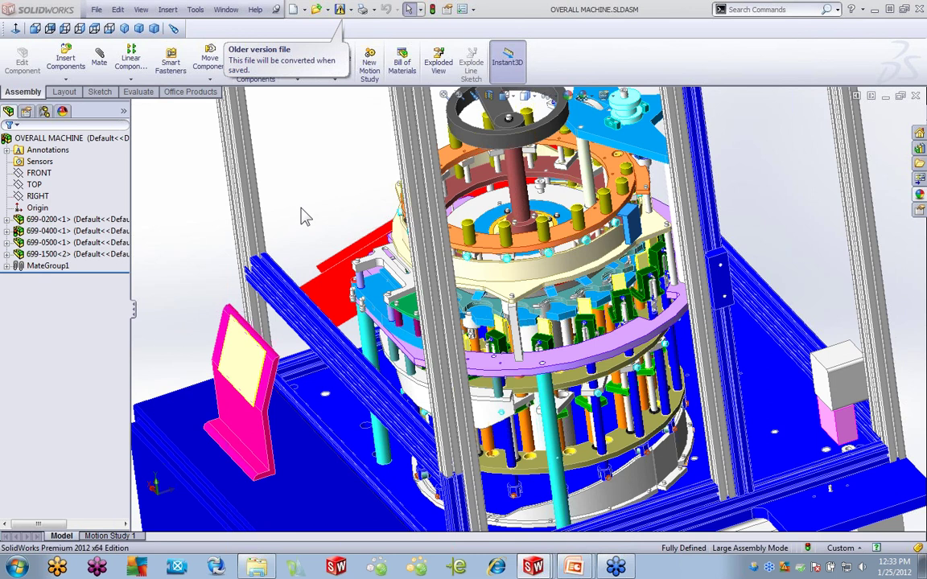
Expand and collapse the 699-0200, shcs<1>, CG-XXXX<1>, 926MDV RU<1> and 699-0203<1> tree nodes.
{"action": "left_click", "coordinate": [10, 224]}
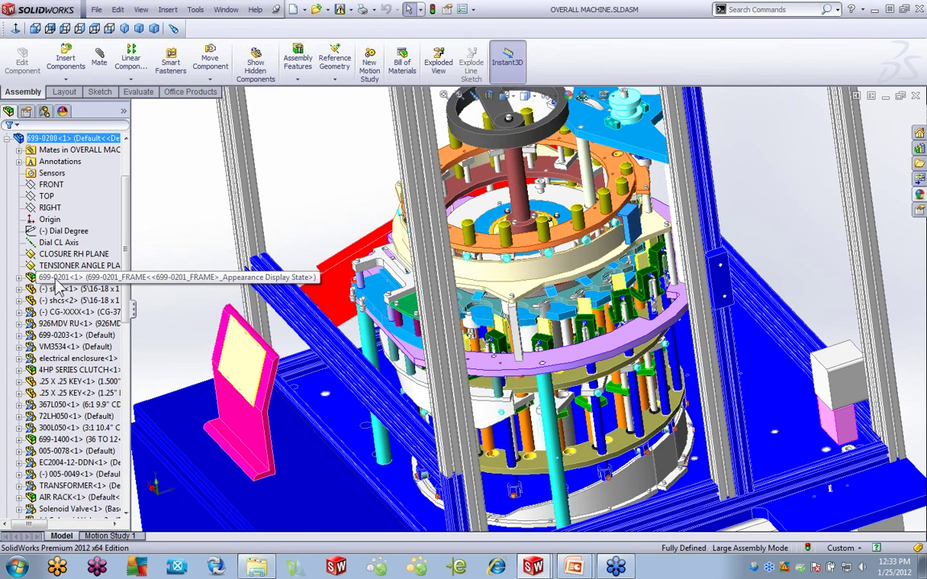
{"action": "left_click", "coordinate": [20, 290]}
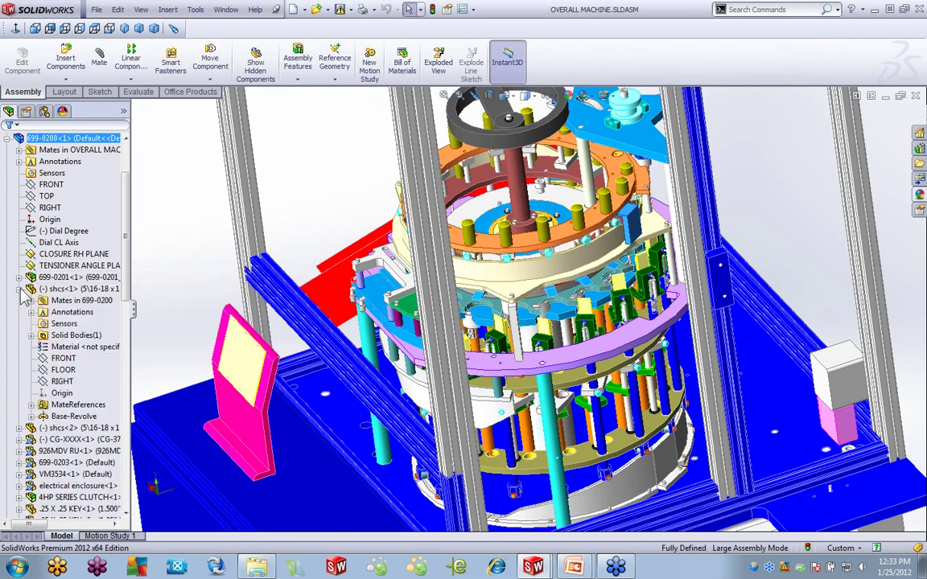
{"action": "left_click", "coordinate": [20, 290]}
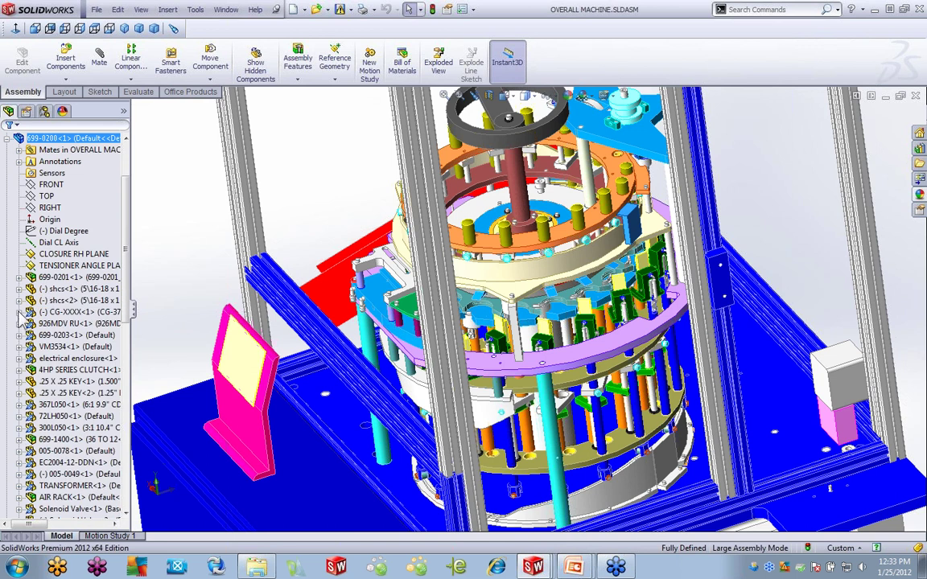
{"action": "left_click", "coordinate": [19, 312]}
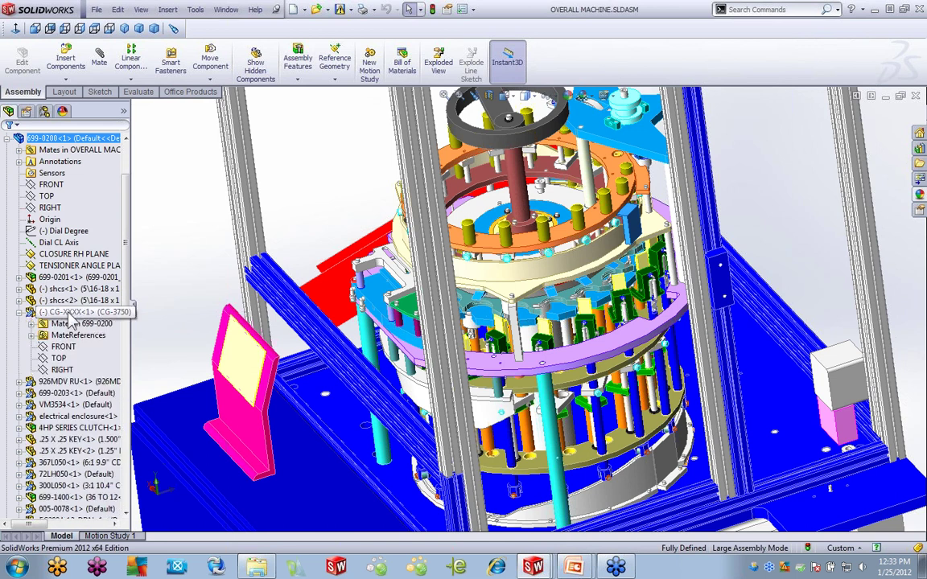
{"action": "left_click", "coordinate": [19, 382]}
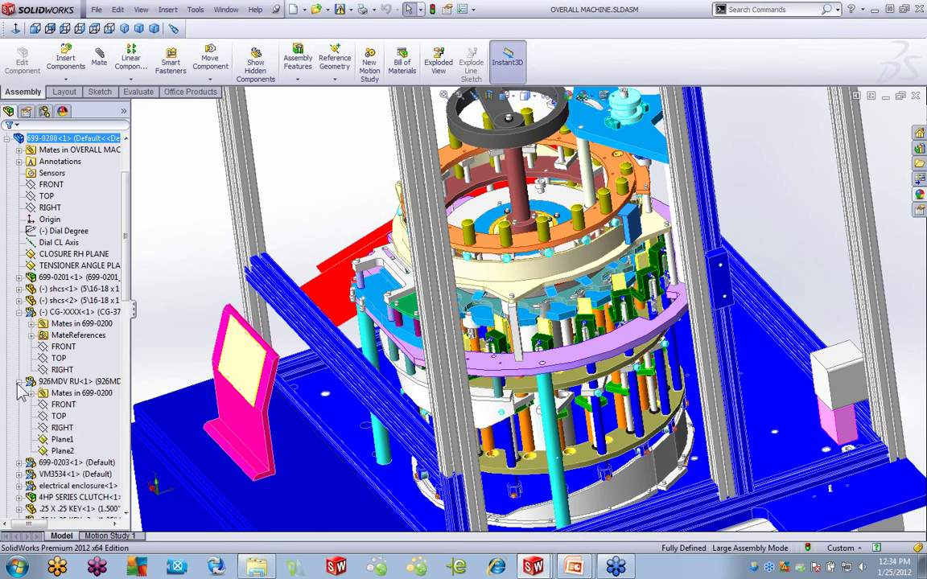
{"action": "left_click", "coordinate": [19, 463]}
{"action": "left_click", "coordinate": [19, 462]}
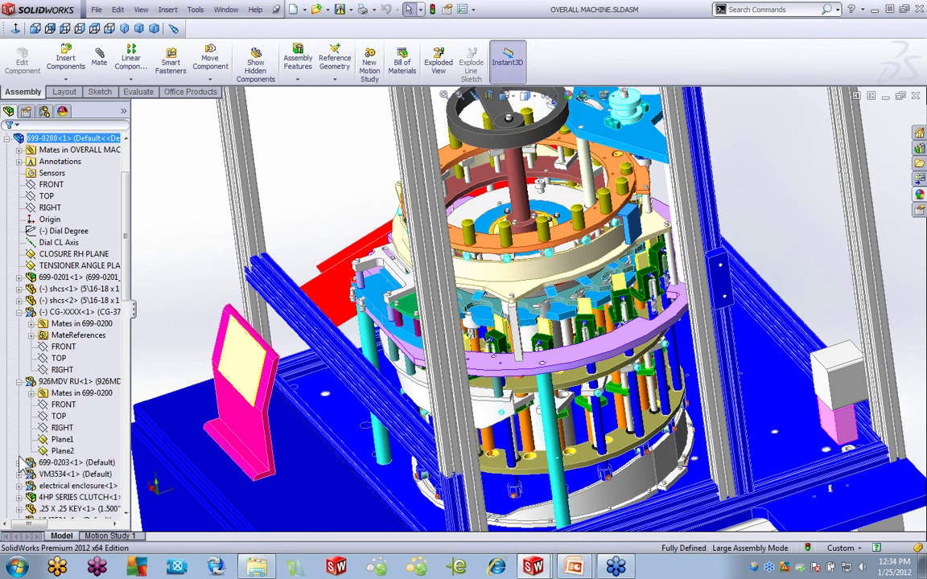
{"action": "left_click", "coordinate": [20, 381]}
{"action": "left_click", "coordinate": [19, 311]}
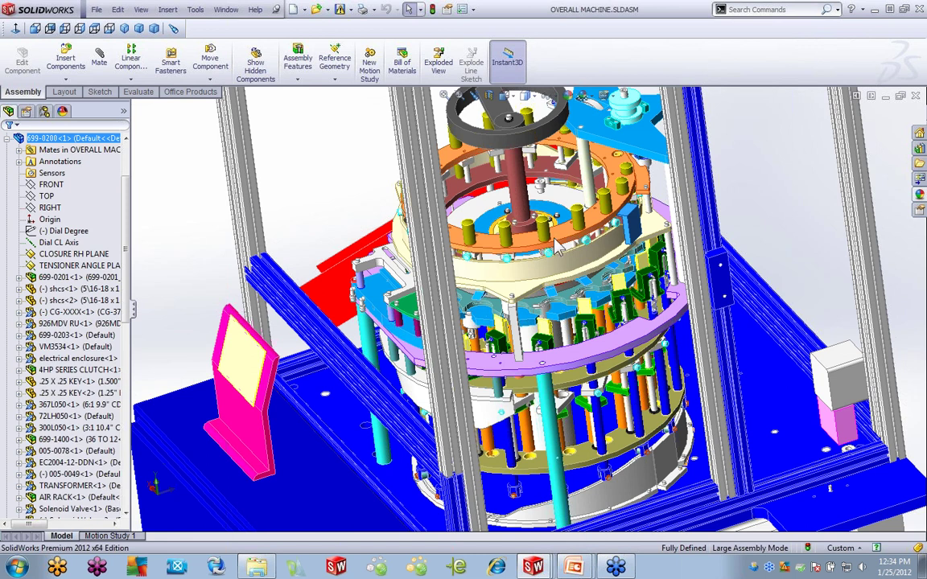
Zoom and orbit the machine to a new angle, then close the OVERALL MACHINE window.
{"action": "scroll", "coordinate": [483, 313], "scroll_direction": "up", "scroll_amount": 5}
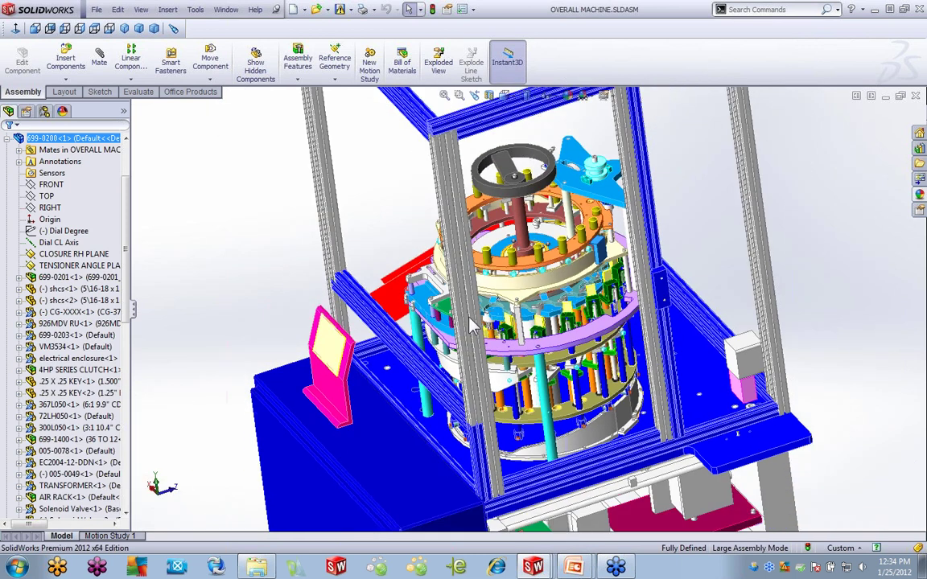
{"action": "middle_click_drag", "start_coordinate": [483, 313], "coordinate": [670, 94]}
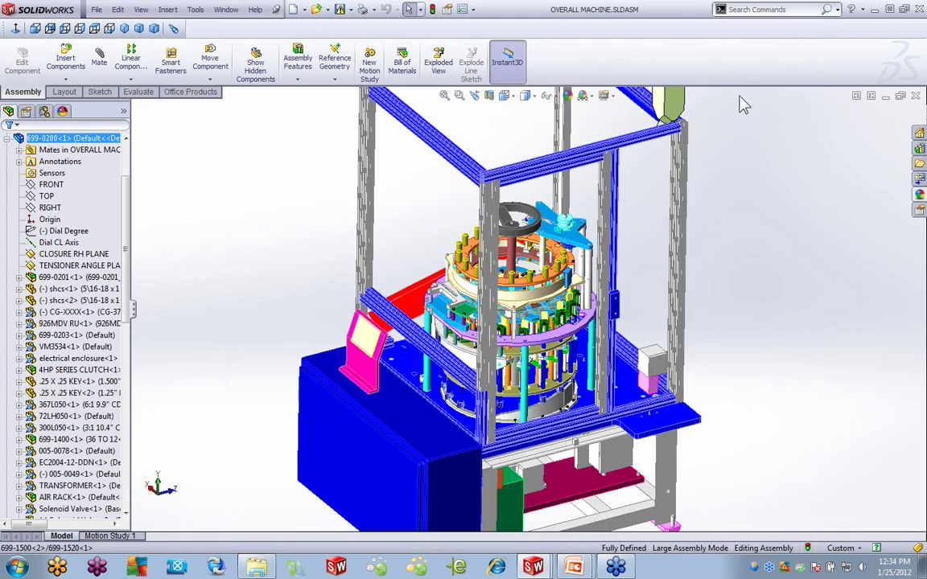
{"action": "left_click", "coordinate": [916, 96]}
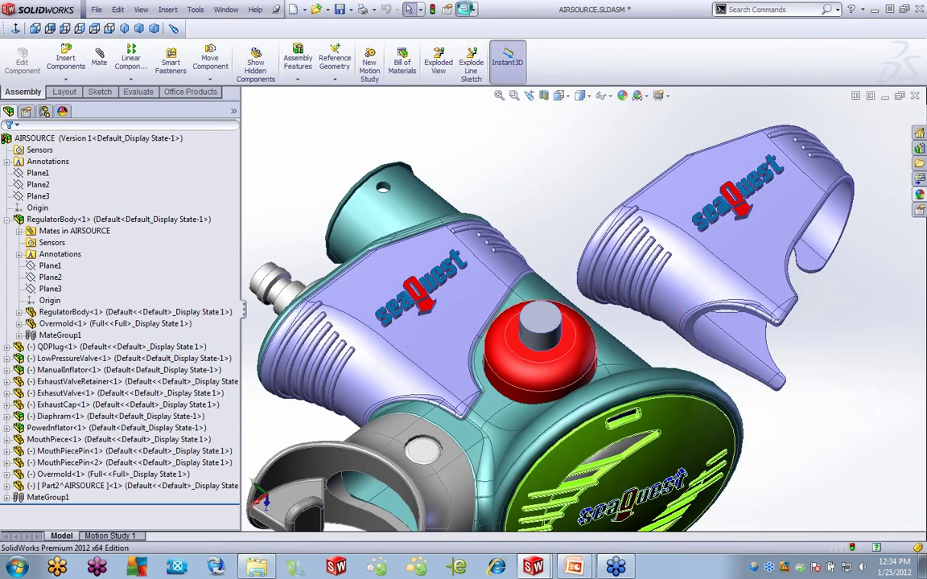
Re-enable Use Large Design Review in the Assemblies options and reopen OVERALL MACHINE from recent files.
{"action": "left_click", "coordinate": [464, 9]}
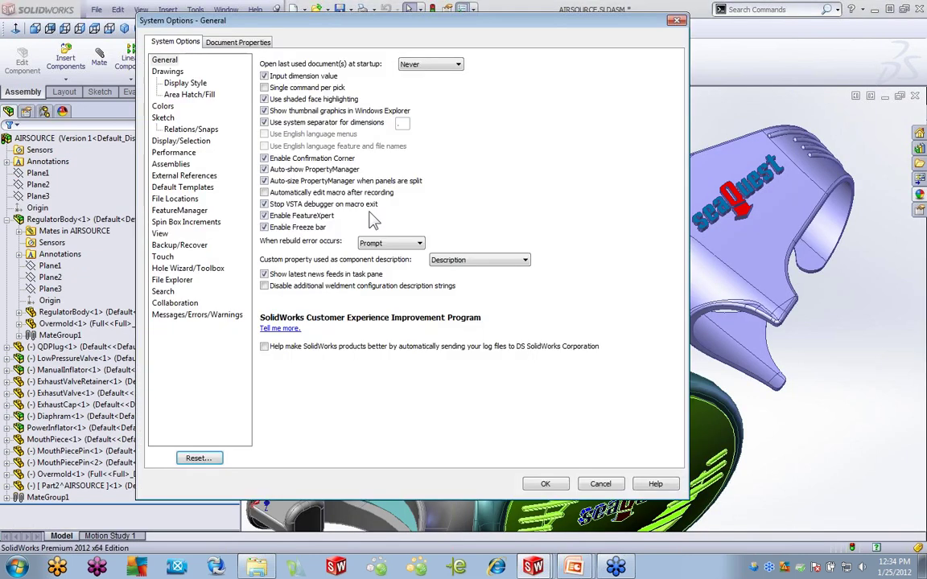
{"action": "left_click", "coordinate": [166, 165]}
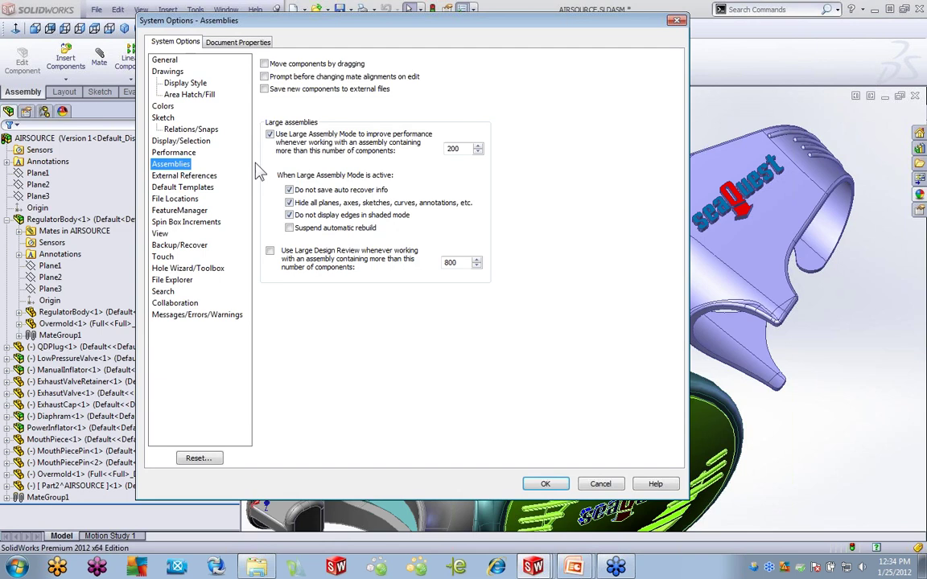
{"action": "left_click", "coordinate": [270, 251]}
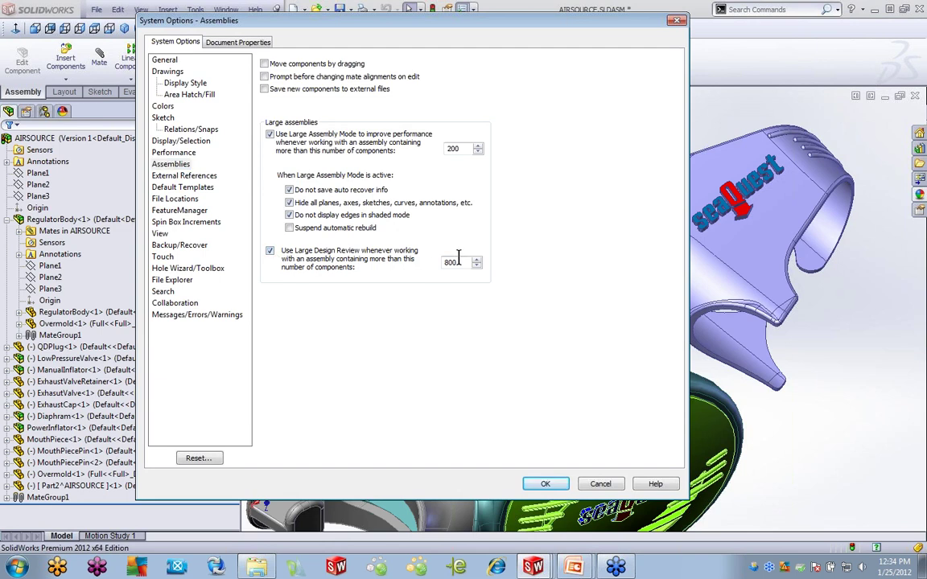
{"action": "left_click", "coordinate": [544, 484]}
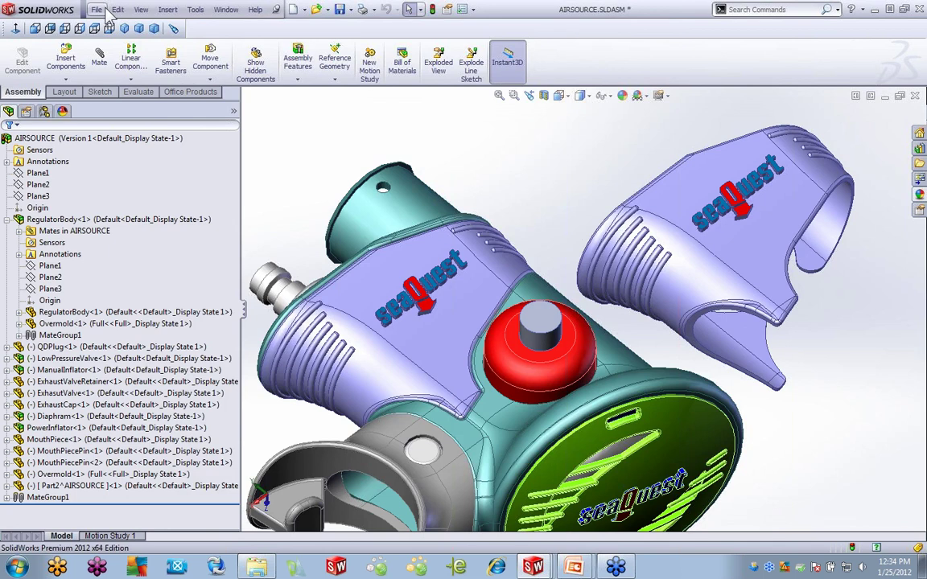
{"action": "left_click", "coordinate": [96, 10]}
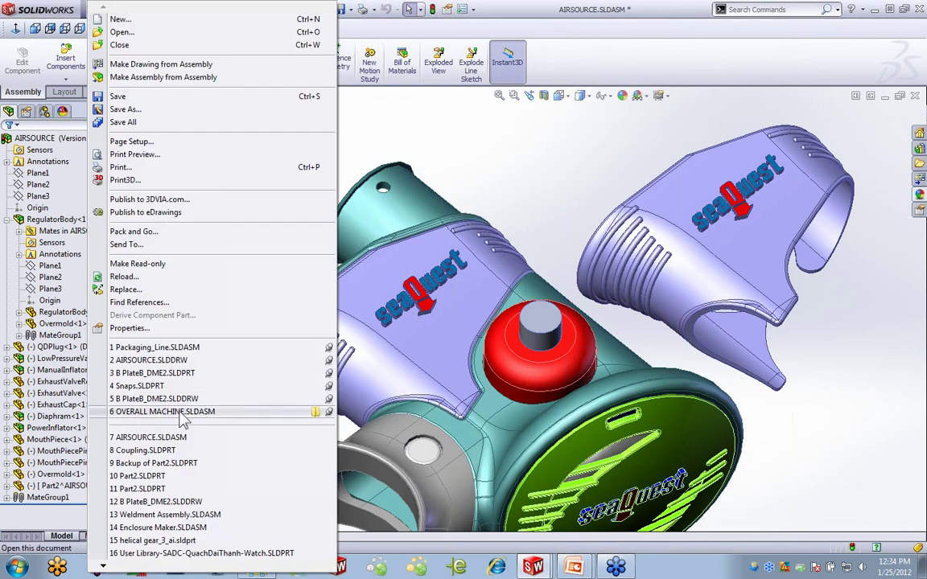
{"action": "left_click", "coordinate": [165, 411]}
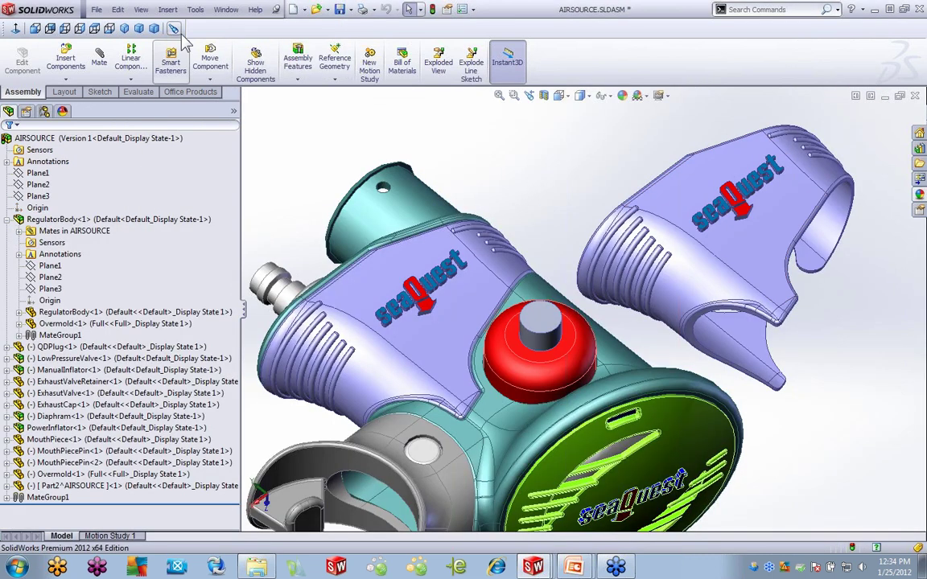
Open OVERALL MACHINE.SLDASM through File > Open with Mode set to Large Design Review.
{"action": "left_click", "coordinate": [96, 9]}
{"action": "left_click", "coordinate": [96, 9]}
{"action": "left_click", "coordinate": [96, 9]}
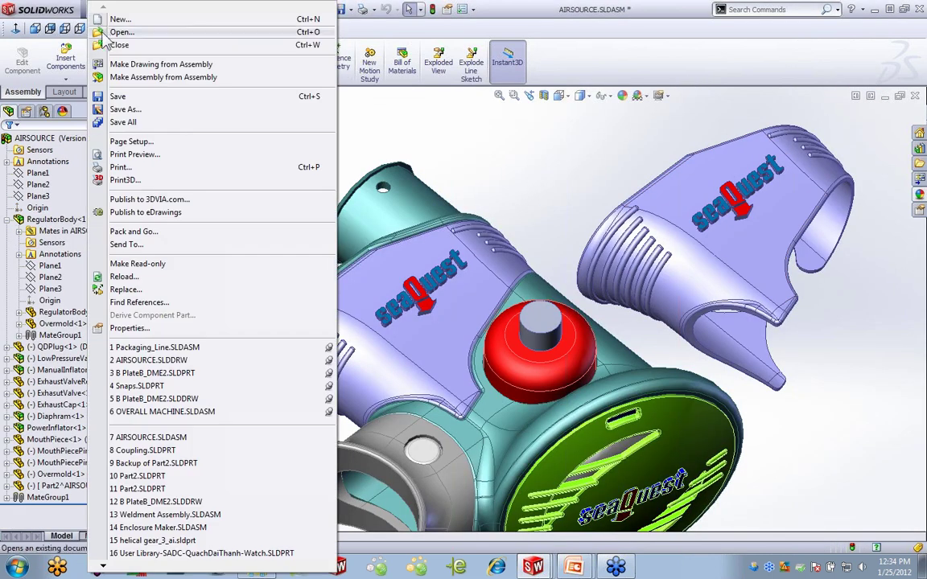
{"action": "left_click", "coordinate": [122, 32]}
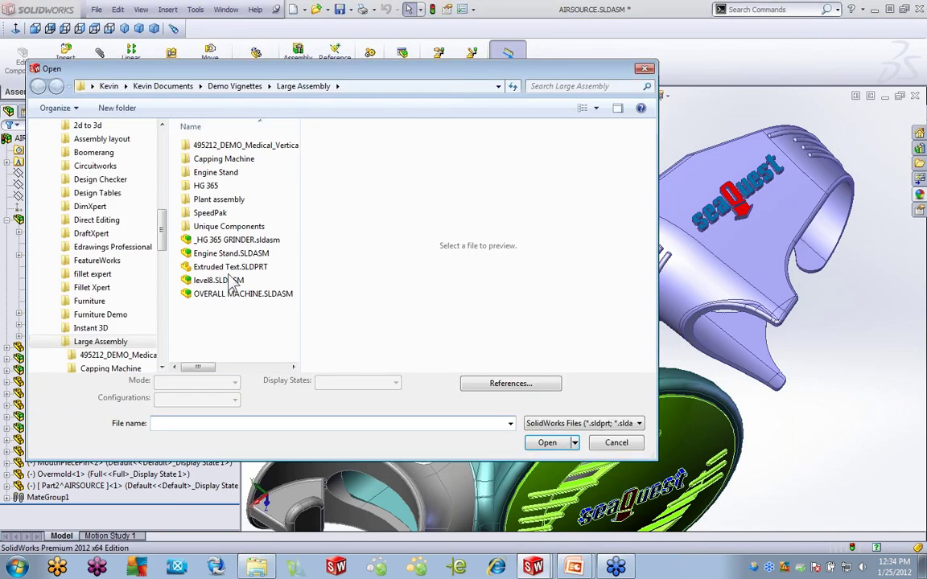
{"action": "left_click", "coordinate": [232, 295]}
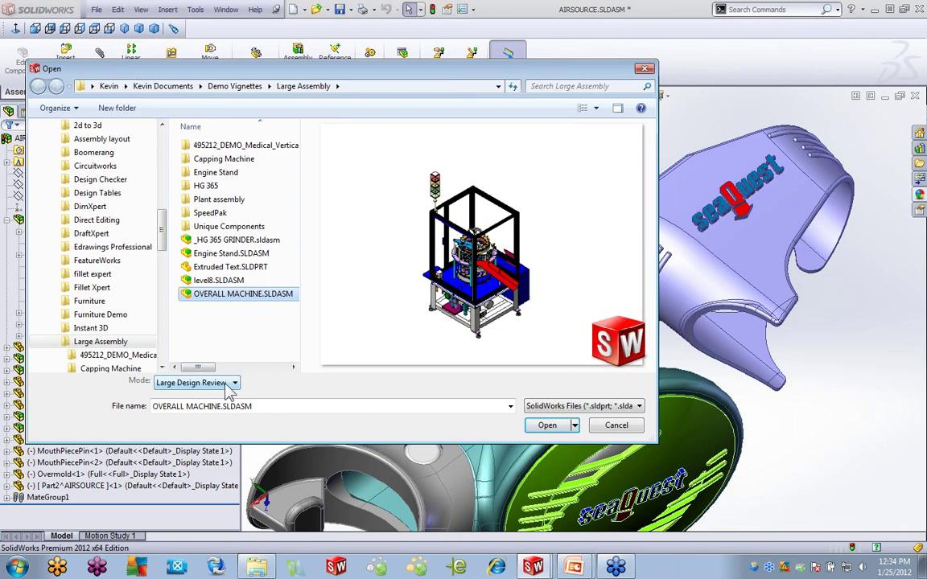
{"action": "left_click", "coordinate": [530, 424]}
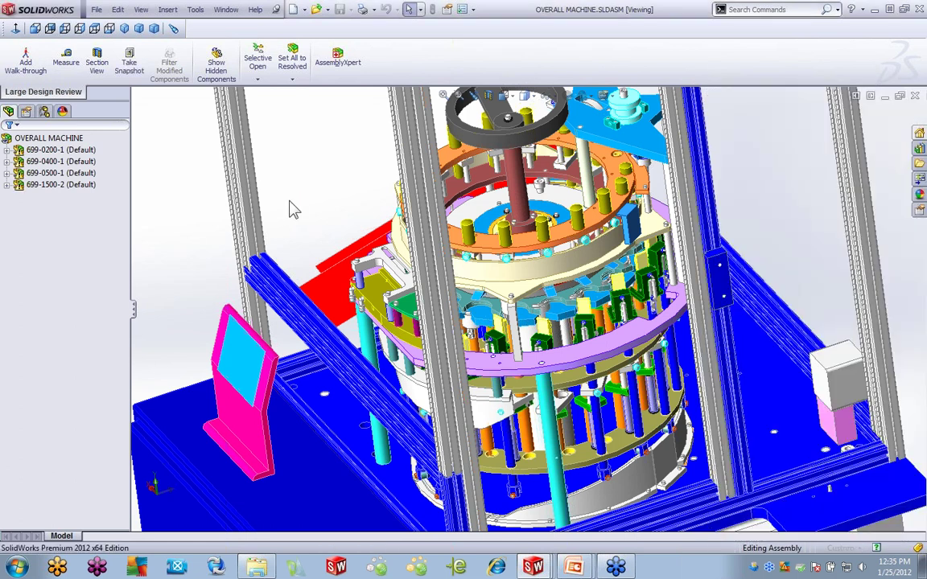
{"action": "middle_click_drag", "start_coordinate": [298, 207], "coordinate": [451, 265]}
{"action": "scroll", "coordinate": [296, 193], "scroll_direction": "down", "scroll_amount": 3}
{"action": "scroll", "coordinate": [533, 304], "scroll_direction": "up", "scroll_amount": 3}
{"action": "middle_click_drag", "start_coordinate": [533, 304], "coordinate": [553, 274]}
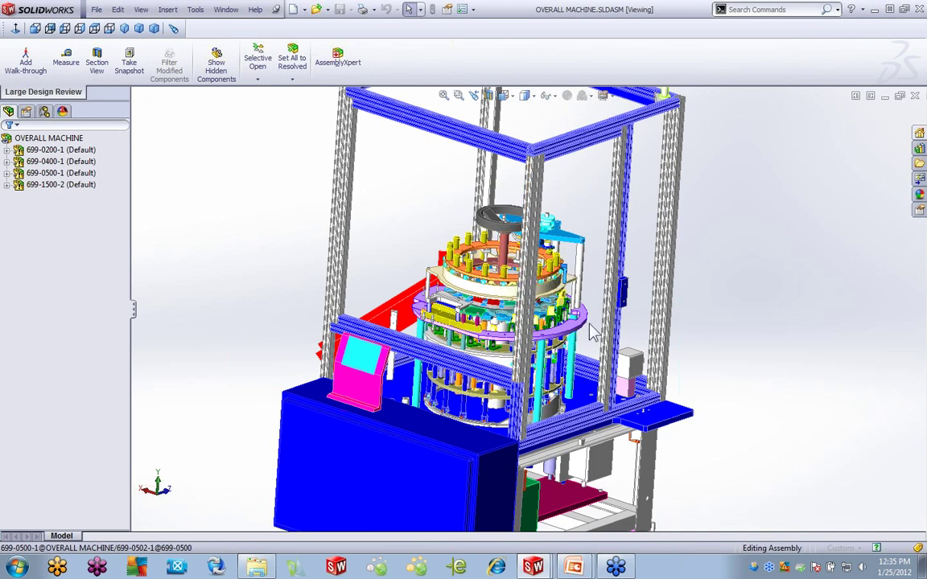
{"action": "middle_click_drag", "start_coordinate": [503, 274], "coordinate": [578, 360]}
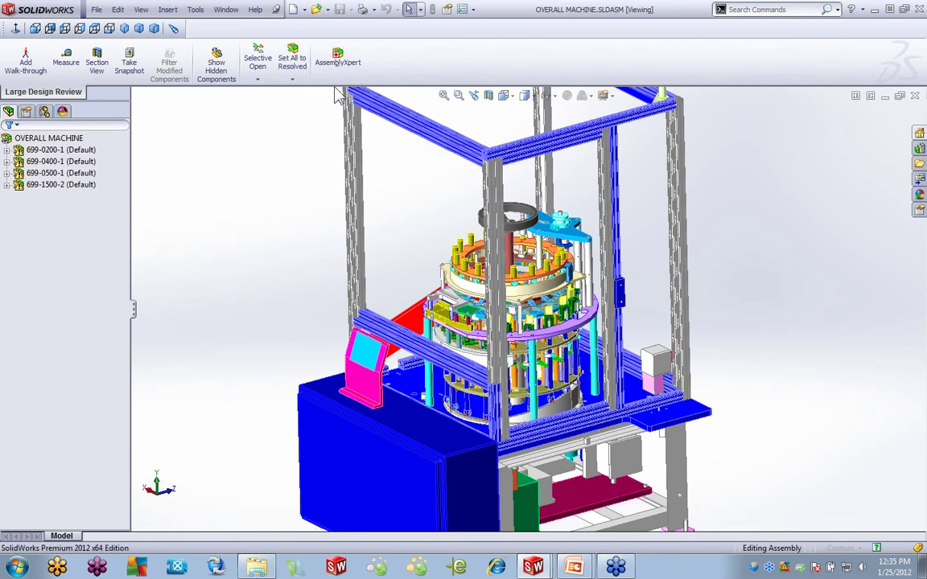
View the Assemblies options without changes, then bring the Options2.pptx presentation to the front.
{"action": "left_click", "coordinate": [451, 9]}
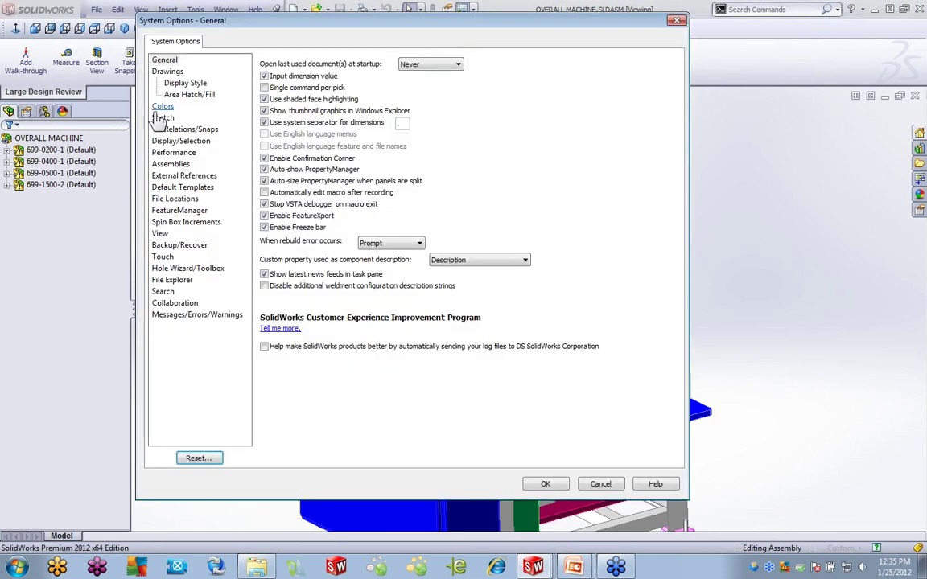
{"action": "left_click", "coordinate": [168, 164]}
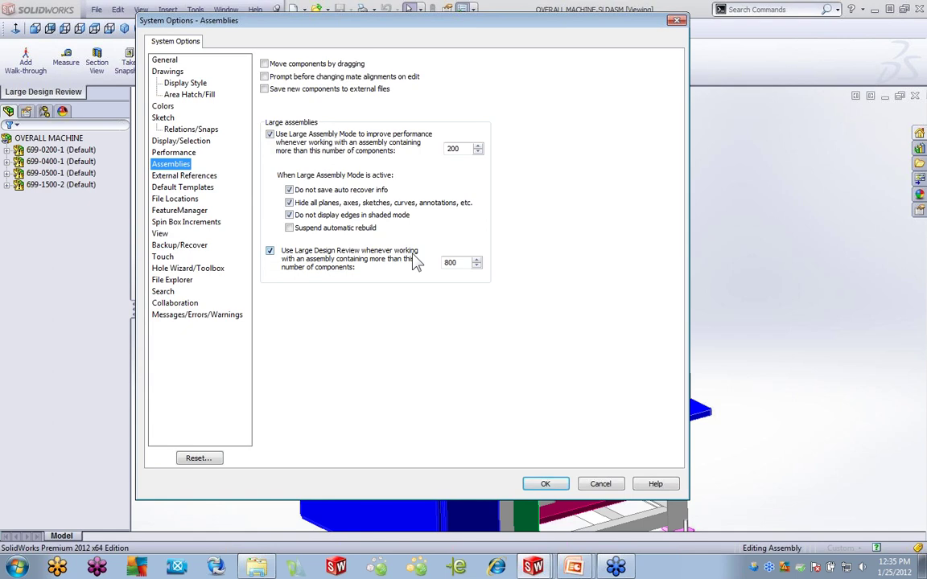
{"action": "left_click", "coordinate": [545, 484]}
{"action": "mouse_move", "coordinate": [573, 568]}
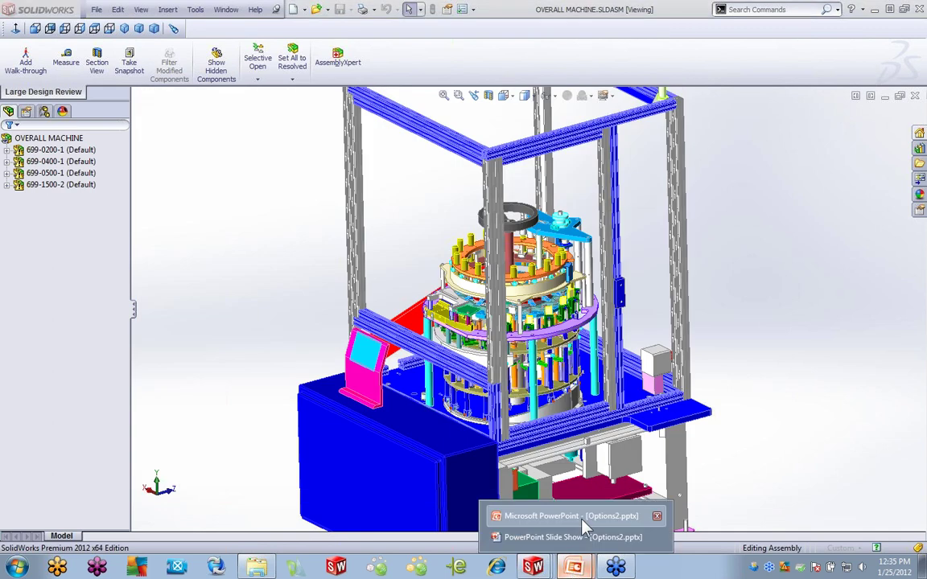
{"action": "left_click", "coordinate": [531, 513]}
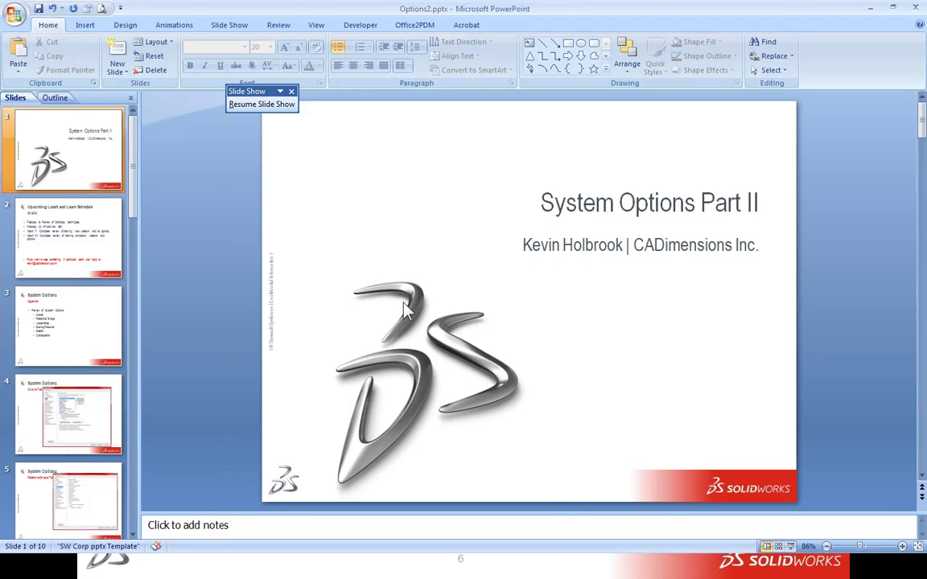
Resume the slide show through slide 7 on the Backup/Recover Tab, then Alt+Tab to SolidWorks.
{"action": "left_click", "coordinate": [277, 105]}
{"action": "left_click", "coordinate": [400, 246]}
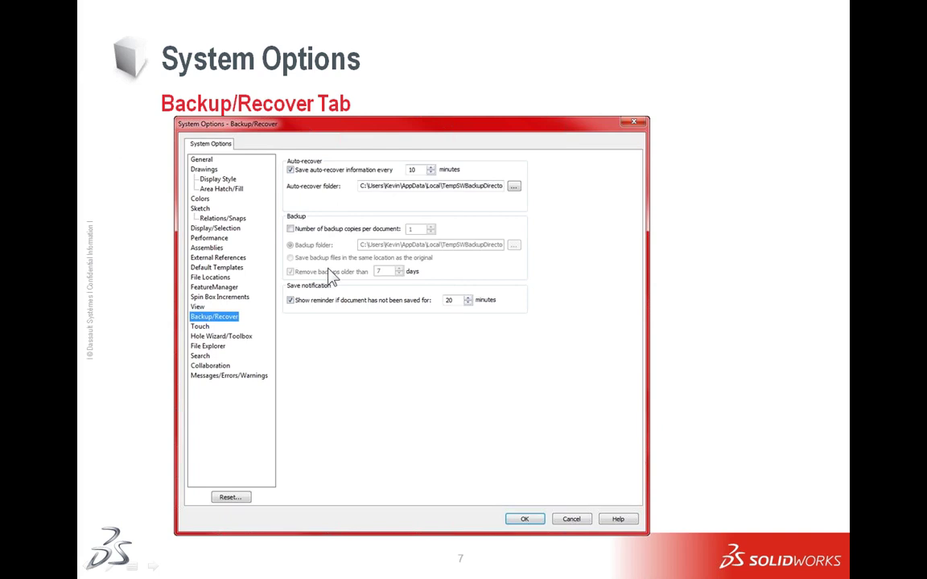
{"action": "key", "text": "alt+Tab"}
{"action": "key", "text": "alt+Tab"}
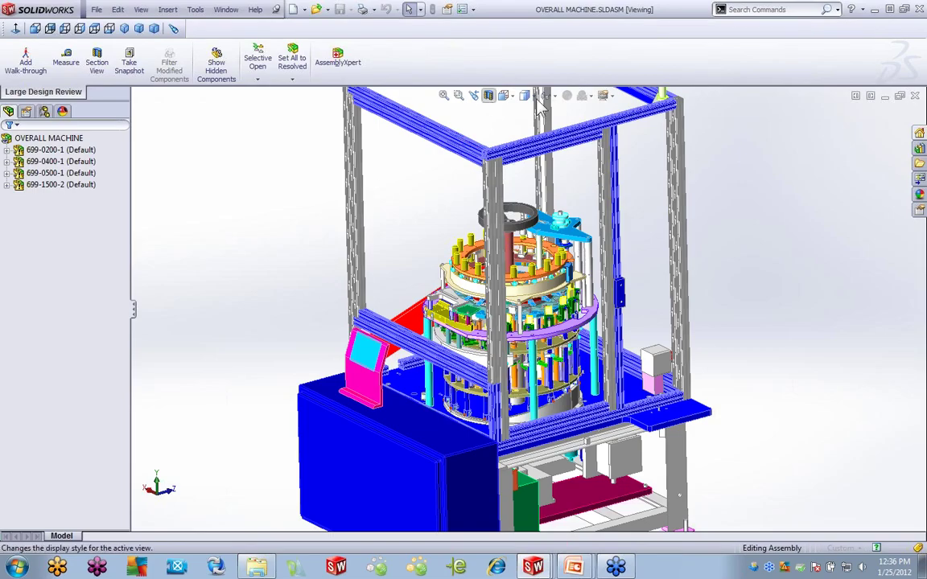
Show the Backup/Recover system options, then restore the Options Part ii folder window.
{"action": "left_click", "coordinate": [425, 10]}
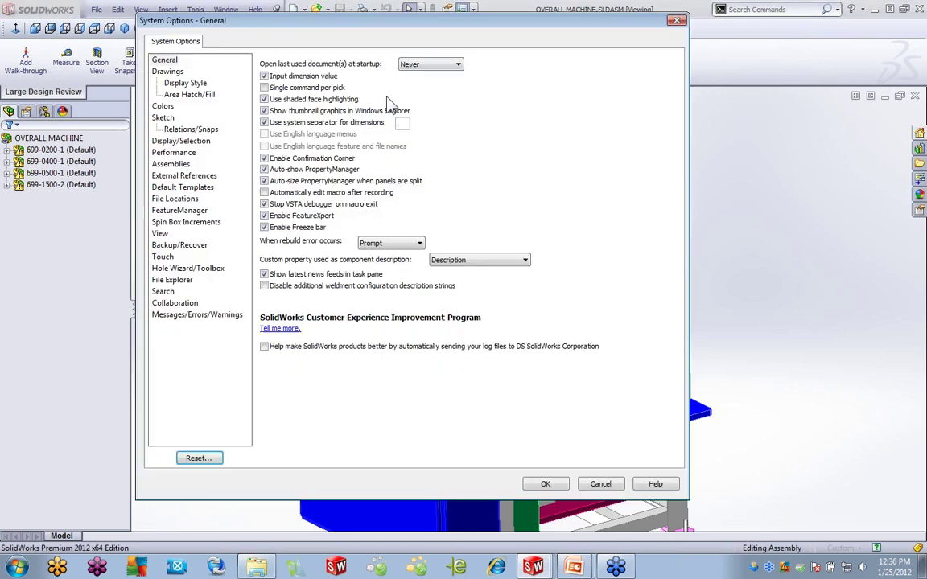
{"action": "left_click", "coordinate": [179, 244]}
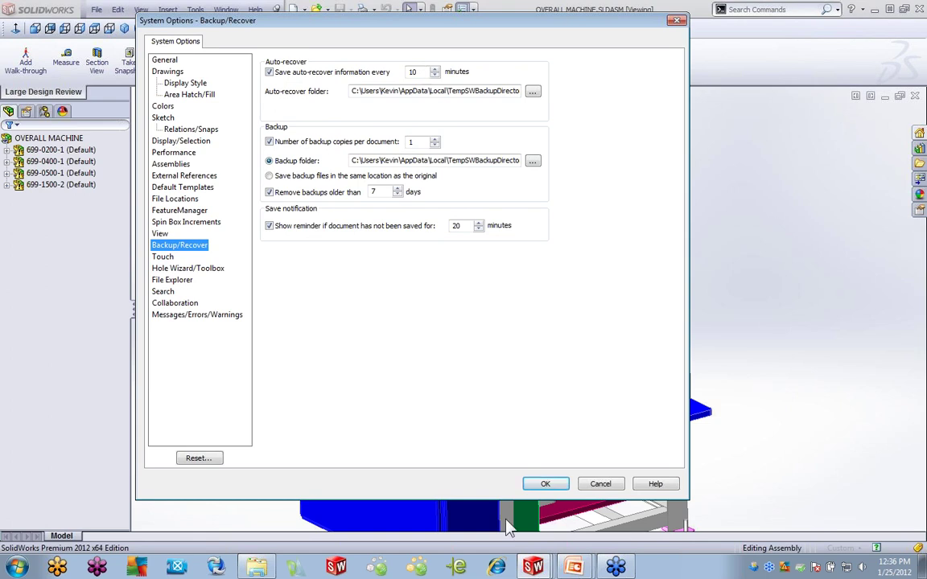
{"action": "mouse_move", "coordinate": [256, 565]}
{"action": "left_click", "coordinate": [242, 543]}
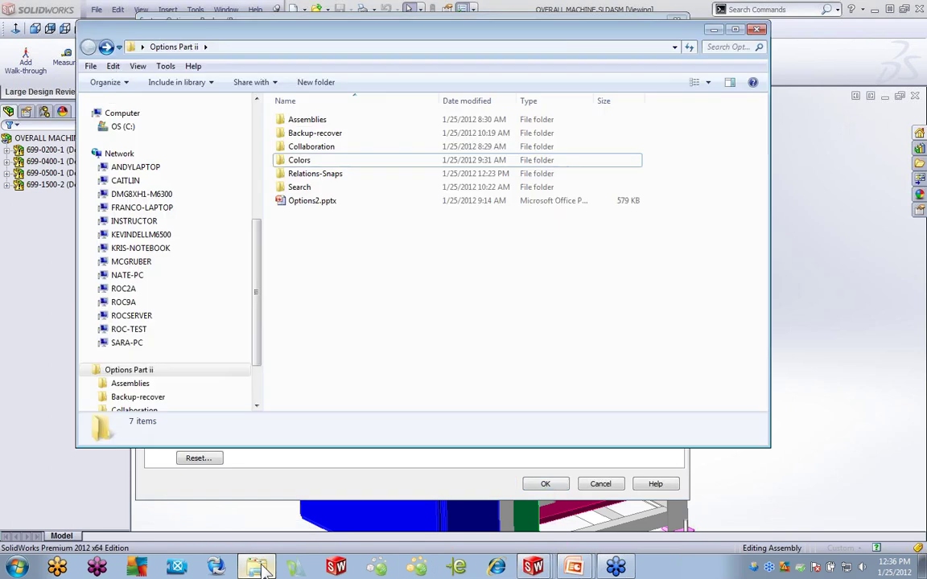
Open the Backup-recover folder and view start.jpg in Picture Manager, then close it.
{"action": "double_click", "coordinate": [321, 133]}
{"action": "left_click", "coordinate": [378, 137]}
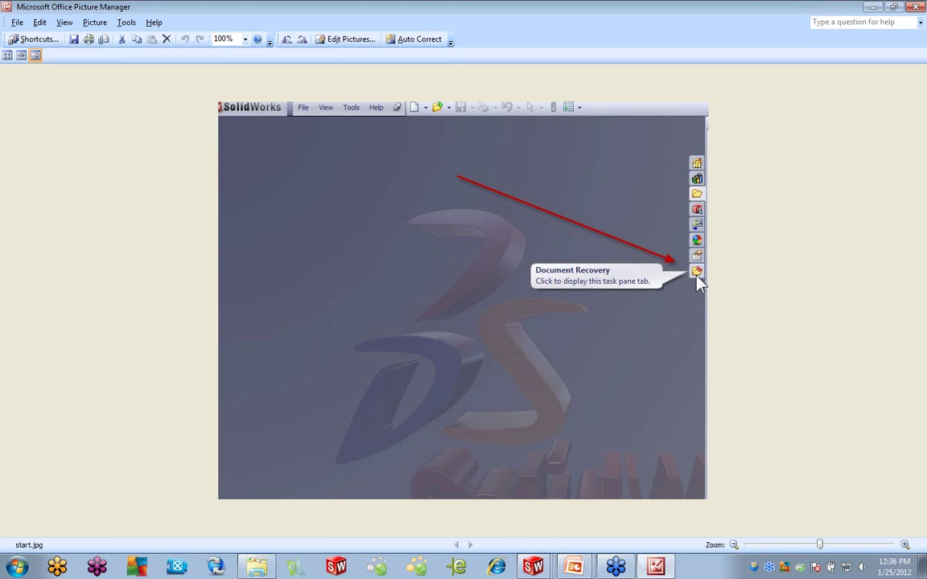
{"action": "left_click", "coordinate": [915, 7]}
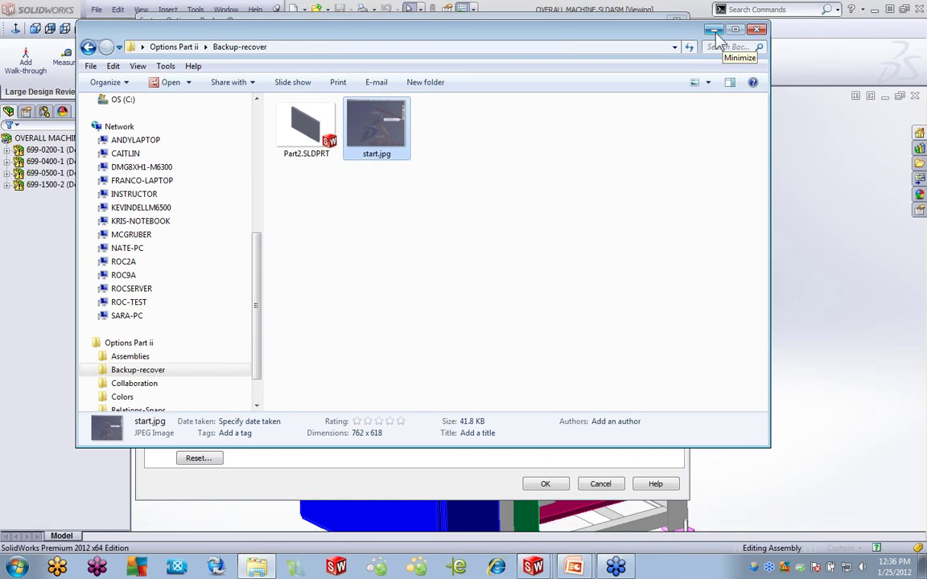
Close the folder window and open a new Explorer window at Computer with Win+E.
{"action": "key", "text": "Escape"}
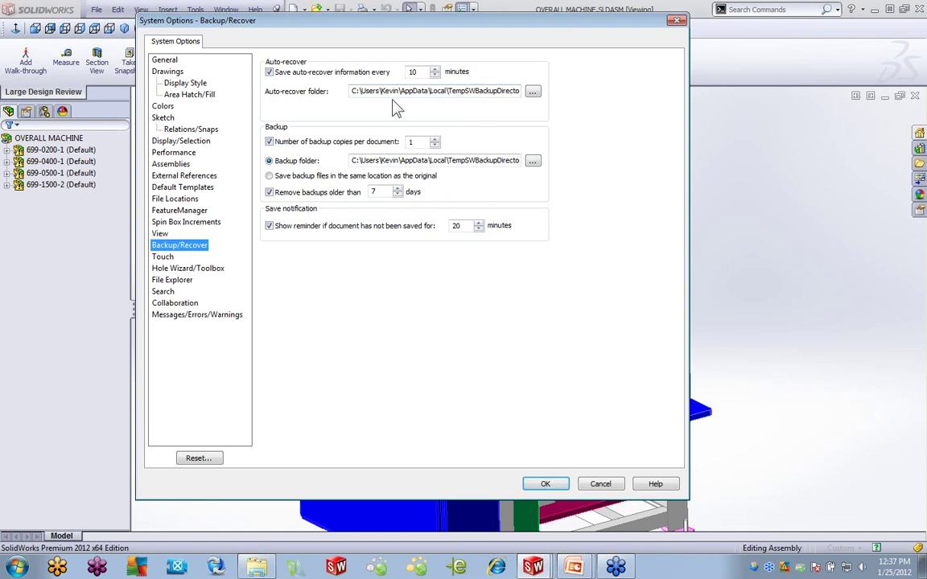
{"action": "key", "text": "super+e"}
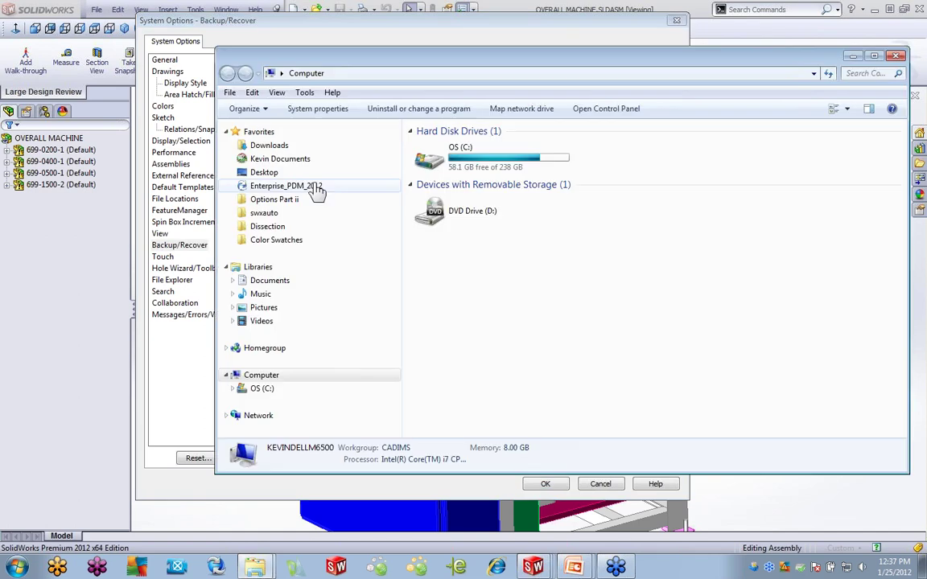
Go to the swxauto favourite and select AutoRecover Of Overmold.SLDPRT and AutoRecover Of QDPlug.SLDPRT.
{"action": "left_click", "coordinate": [251, 214]}
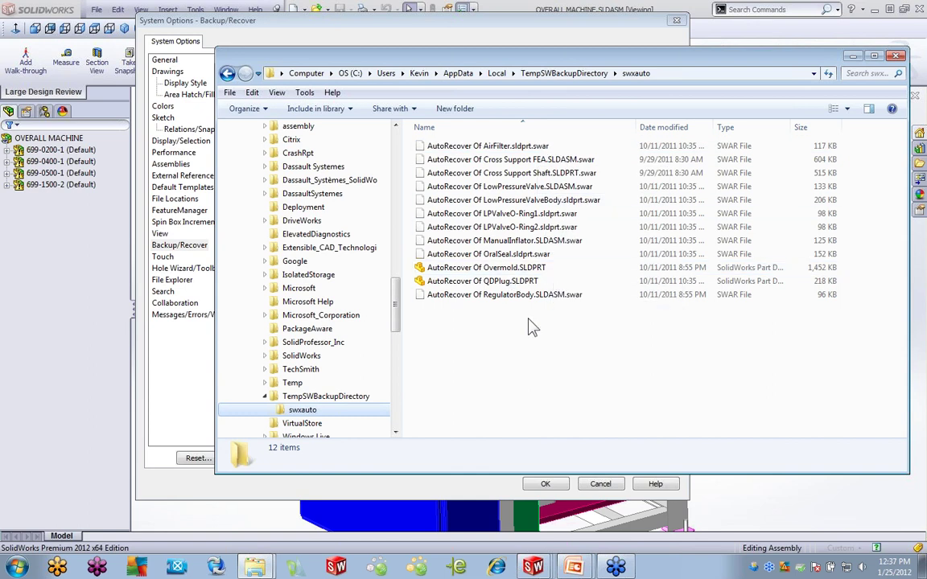
{"action": "left_click", "coordinate": [492, 269]}
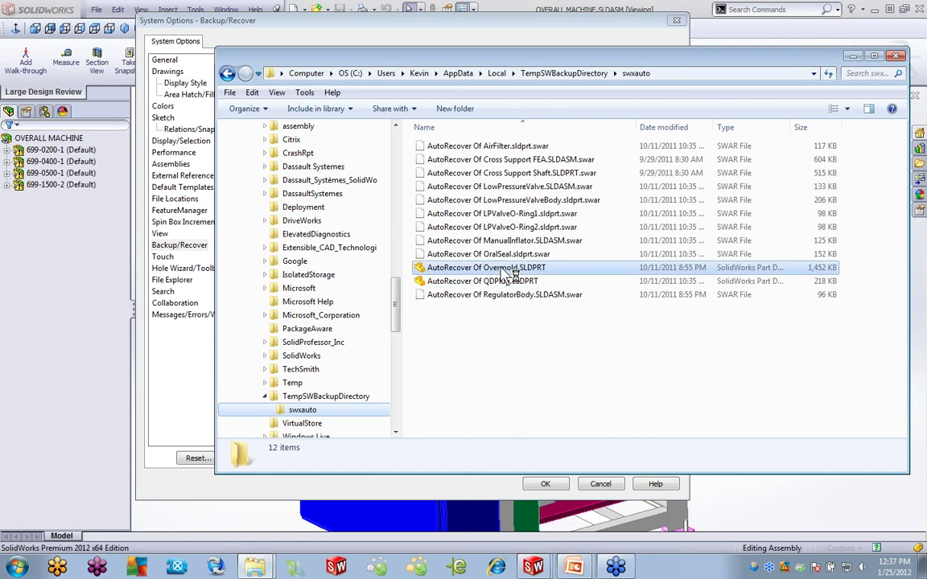
{"action": "left_click", "coordinate": [499, 281]}
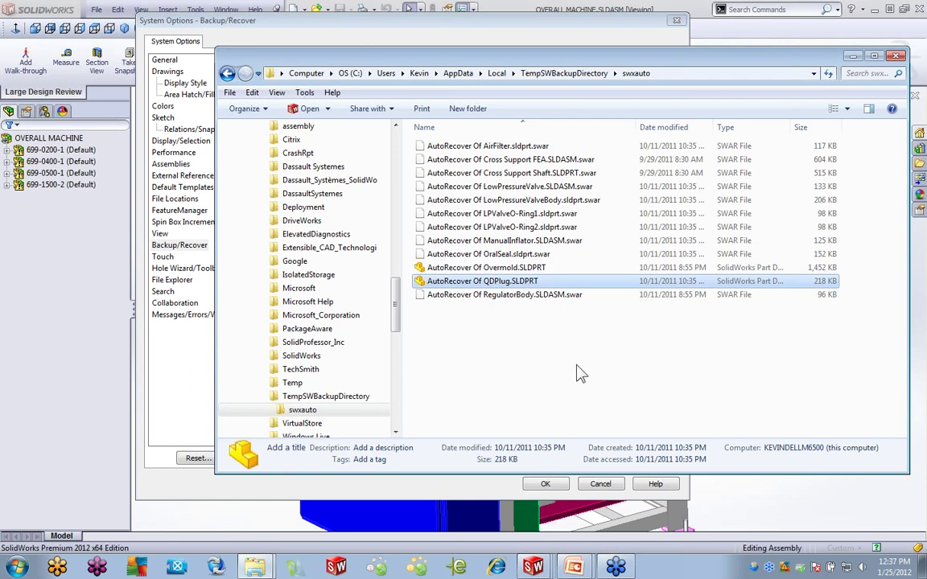
Close the Explorer window to return to the Backup/Recover system options page.
{"action": "left_click", "coordinate": [896, 57]}
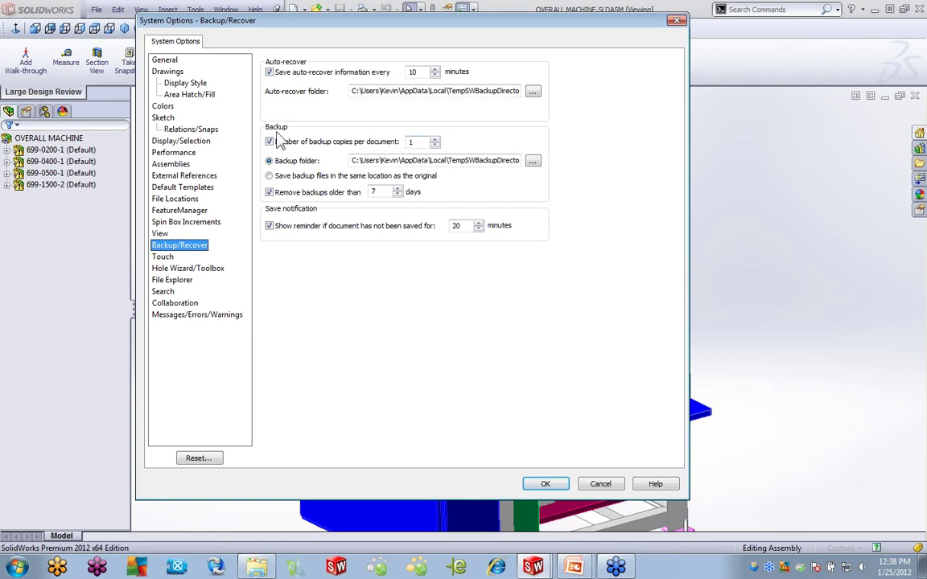
{"action": "left_click", "coordinate": [433, 142]}
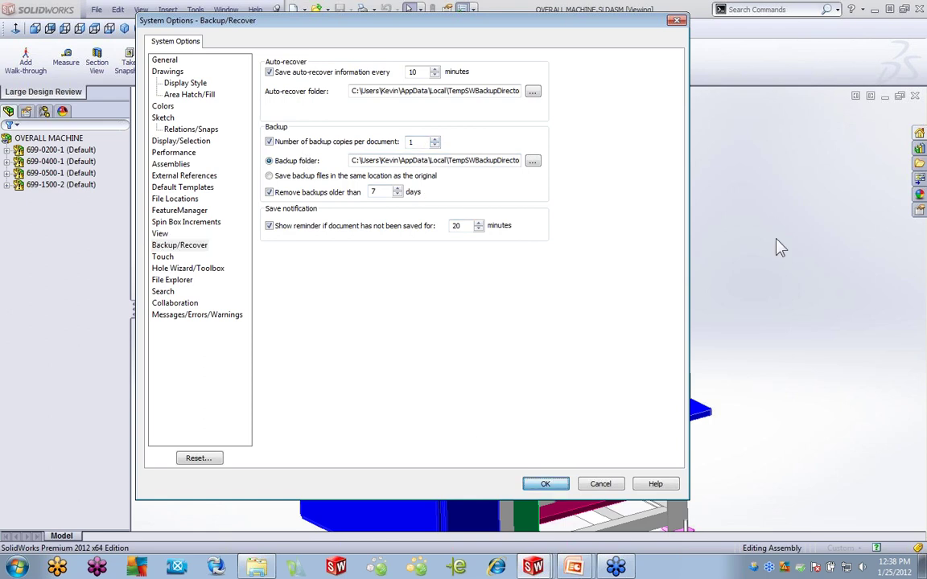
Close System Options, the assemblies, drawing and part without saving, then reopen Part2.SLDPRT from recent files.
{"action": "key", "text": "Return"}
{"action": "left_click", "coordinate": [915, 96]}
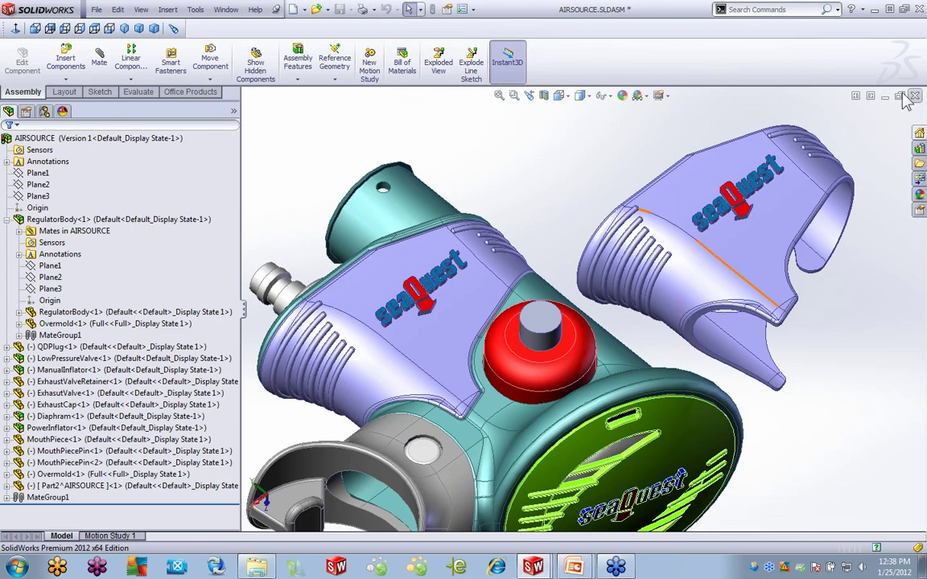
{"action": "left_click", "coordinate": [914, 95]}
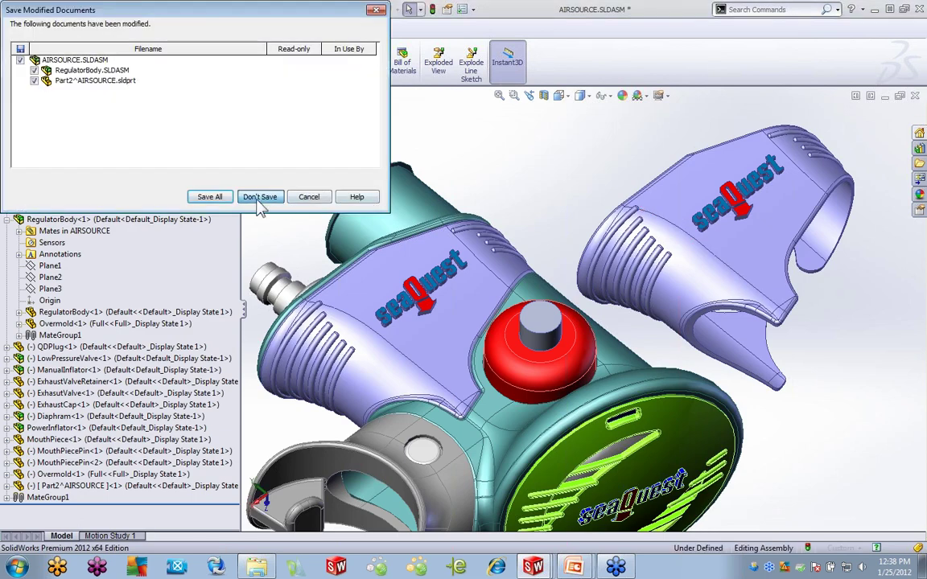
{"action": "left_click", "coordinate": [259, 197]}
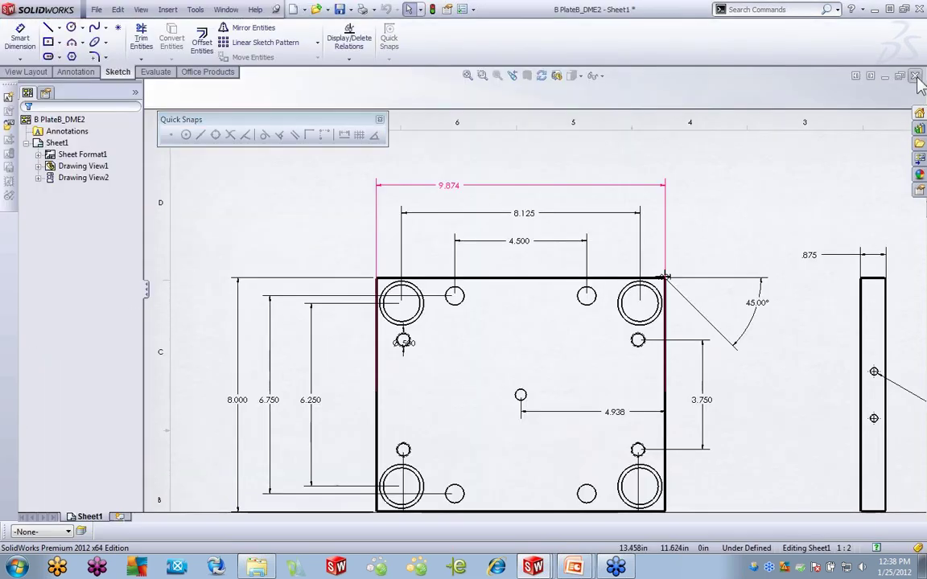
{"action": "left_click", "coordinate": [915, 77]}
{"action": "left_click", "coordinate": [258, 197]}
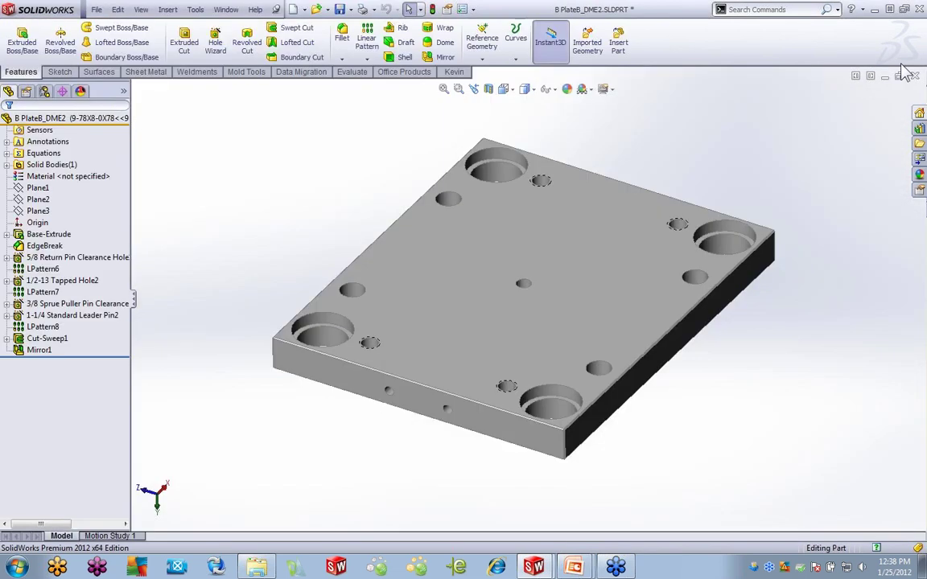
{"action": "left_click", "coordinate": [915, 76]}
{"action": "left_click", "coordinate": [481, 300]}
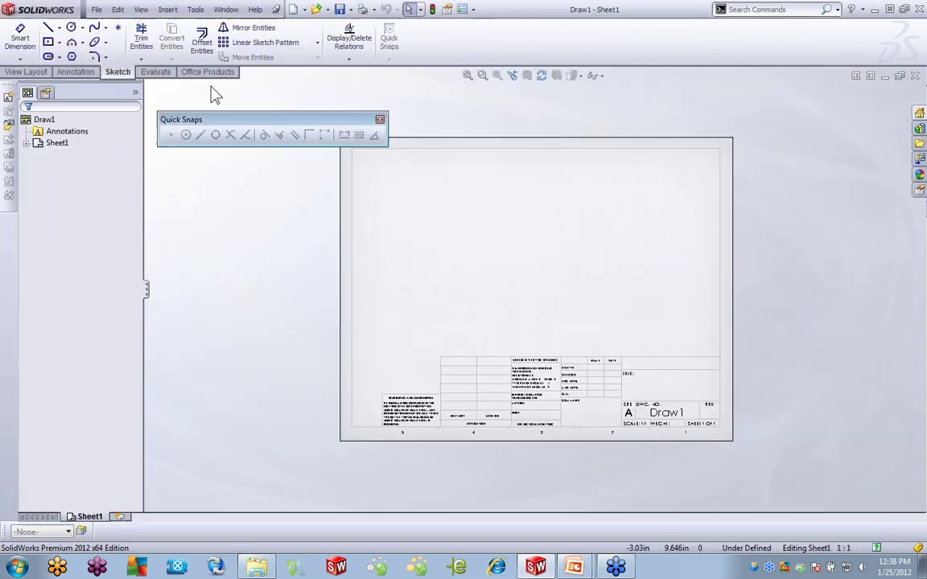
{"action": "left_click", "coordinate": [96, 9]}
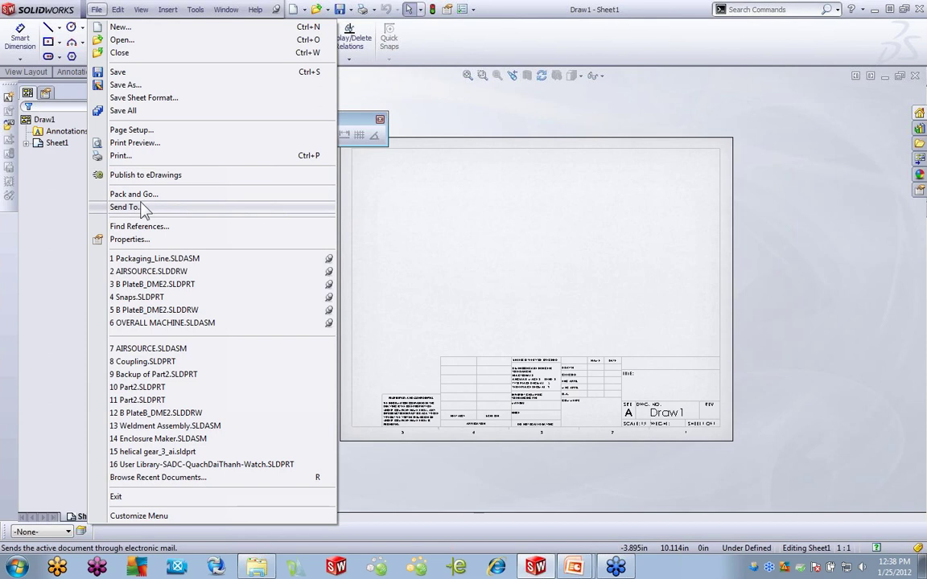
{"action": "left_click", "coordinate": [167, 389]}
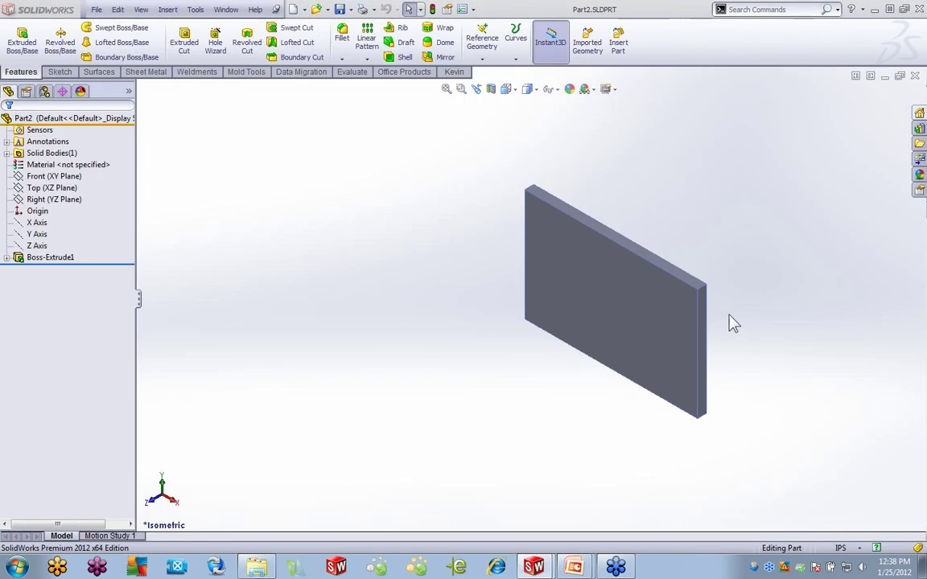
Sketch a center rectangle at the origin on the plate's front face.
{"action": "scroll", "coordinate": [720, 322], "scroll_direction": "down", "scroll_amount": 2}
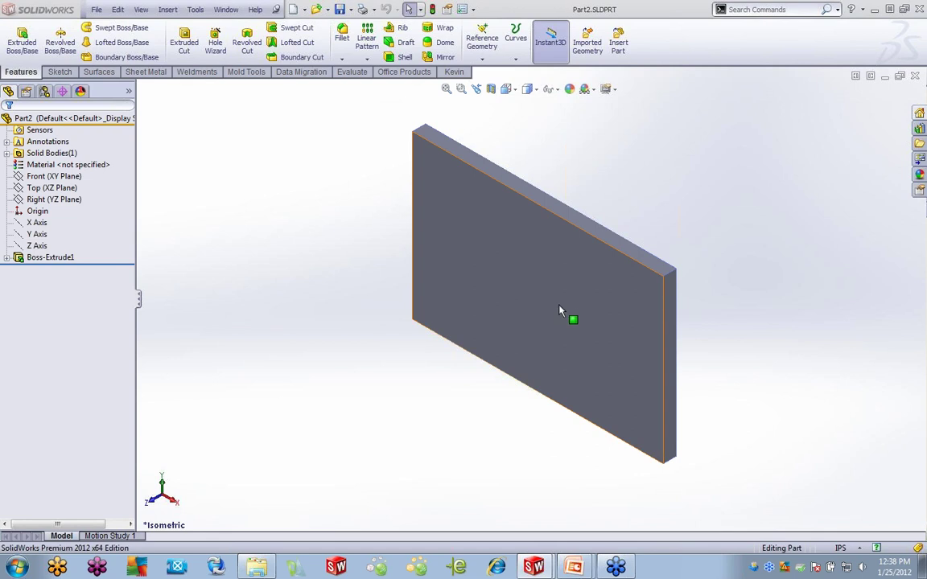
{"action": "left_click", "coordinate": [519, 290]}
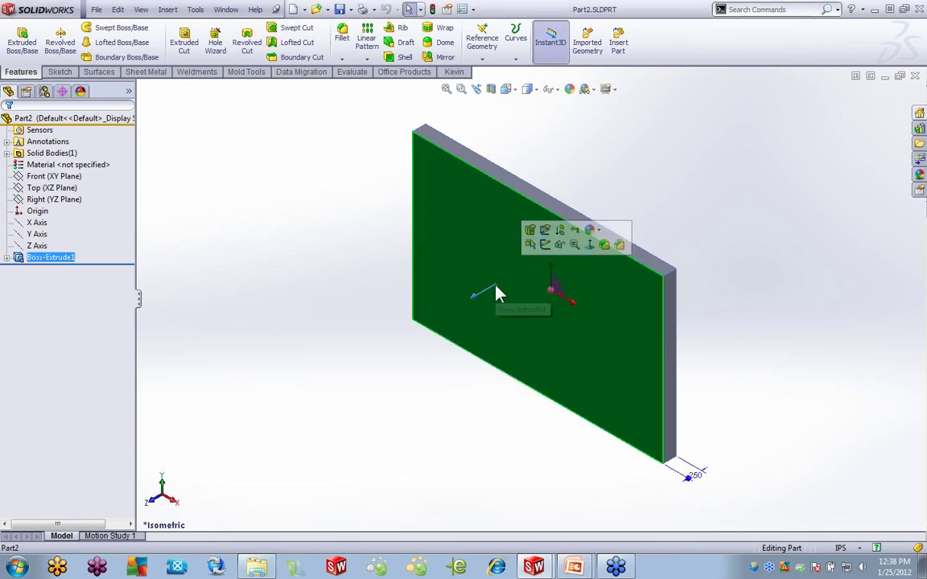
{"action": "left_click", "coordinate": [545, 246]}
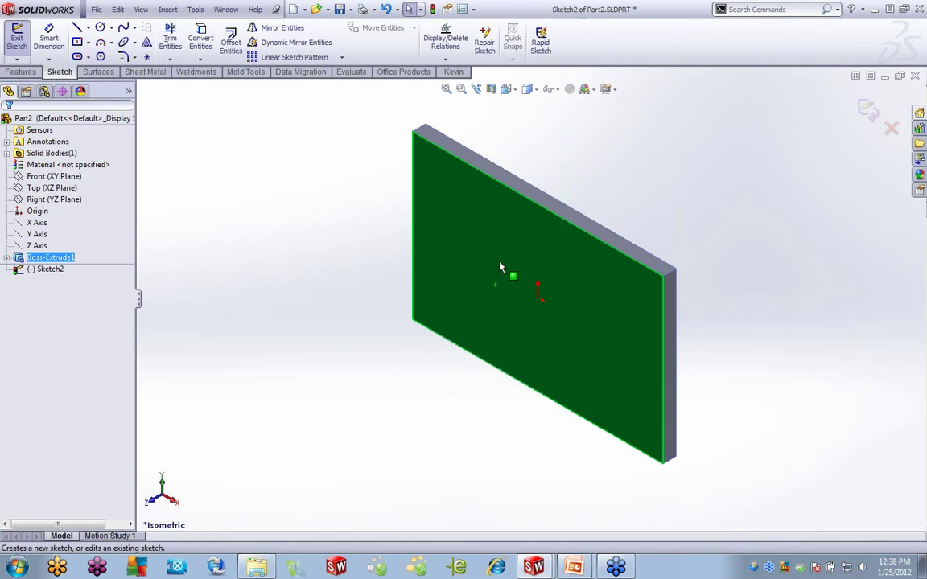
{"action": "left_click", "coordinate": [77, 41]}
{"action": "left_click", "coordinate": [537, 297]}
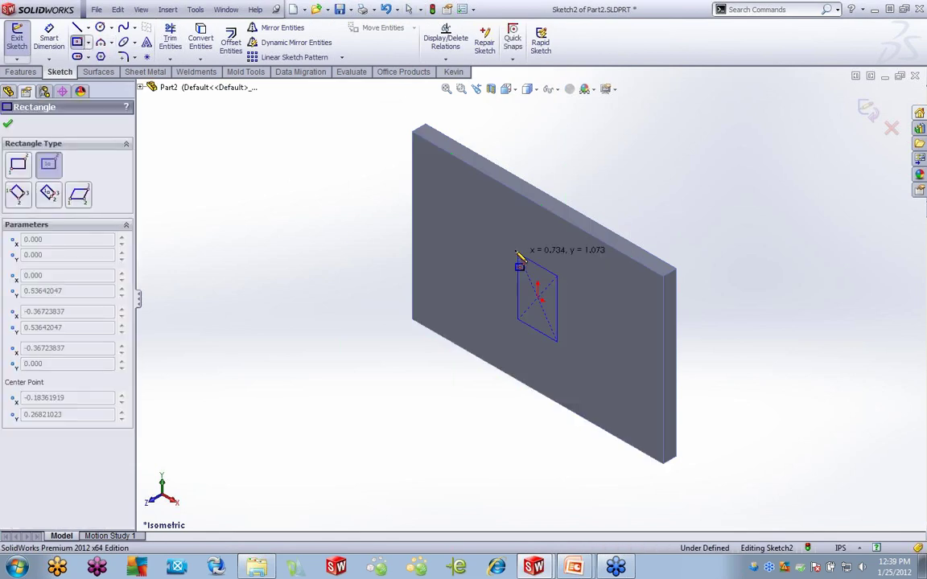
{"action": "left_click", "coordinate": [485, 226]}
Cut the rectangle Through All with Extruded Cut and save the part.
{"action": "left_click", "coordinate": [24, 71]}
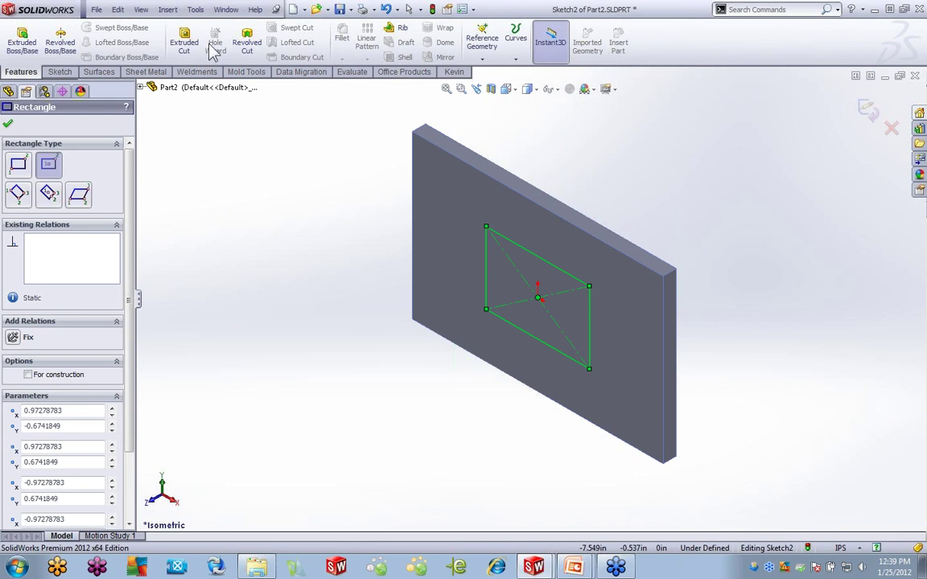
{"action": "left_click", "coordinate": [184, 40]}
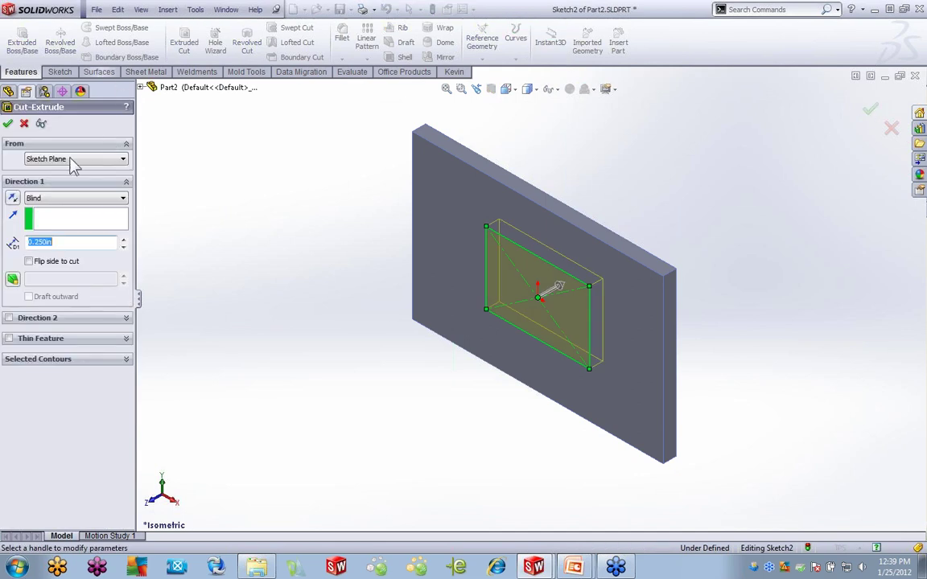
{"action": "left_click", "coordinate": [70, 198]}
{"action": "left_click", "coordinate": [57, 219]}
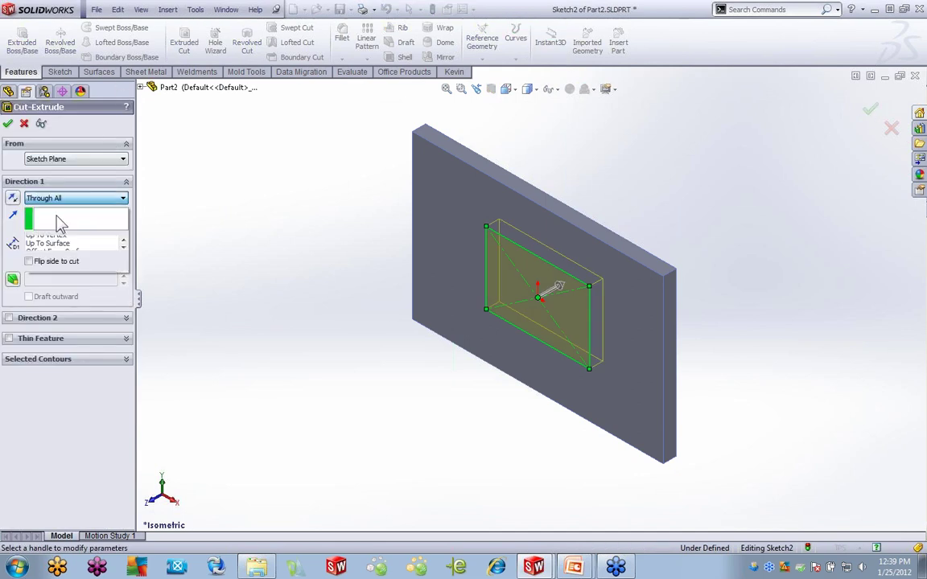
{"action": "left_click", "coordinate": [9, 123]}
{"action": "left_click", "coordinate": [339, 9]}
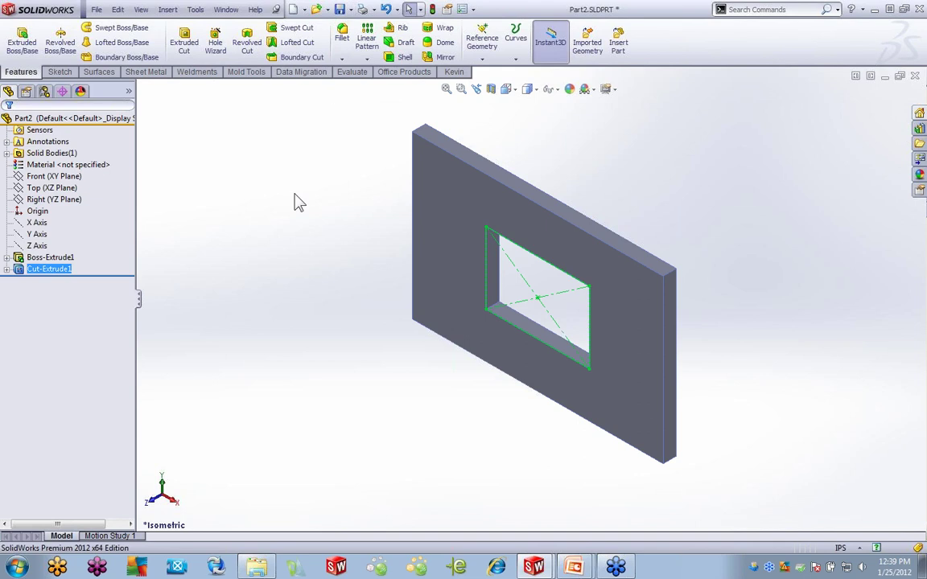
{"action": "left_click", "coordinate": [294, 216]}
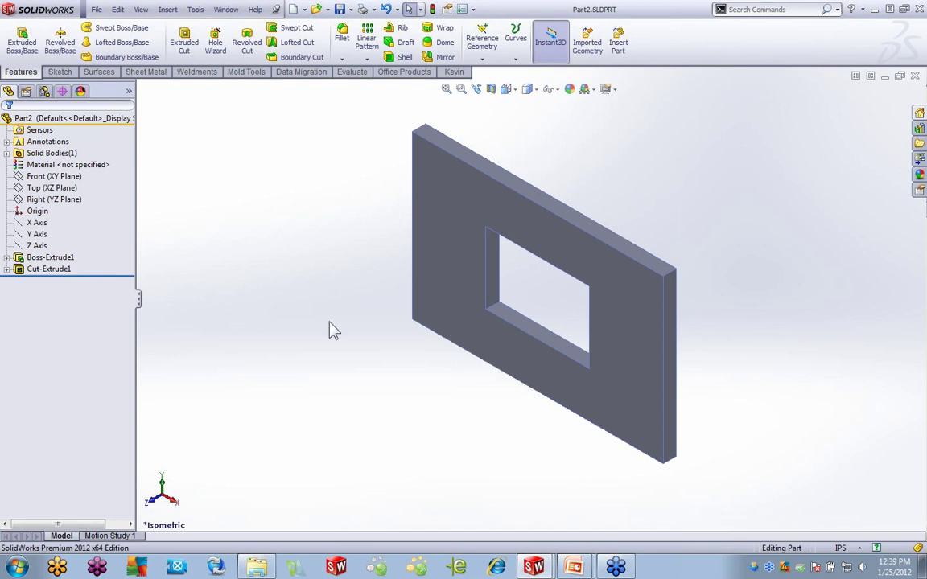
Open Windows Explorer on the TempSWBackupDirectory backup folder.
{"action": "key", "text": "super+e"}
{"action": "left_click", "coordinate": [286, 211]}
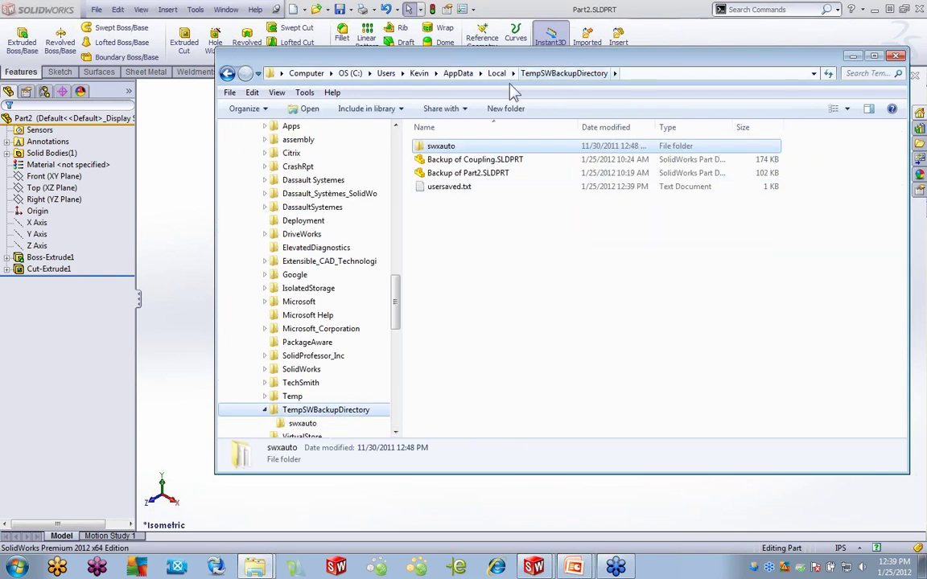
Open Backup of Part2.SLDPRT from Explorer in SolidWorks, showing the uncut plate.
{"action": "double_click", "coordinate": [473, 173]}
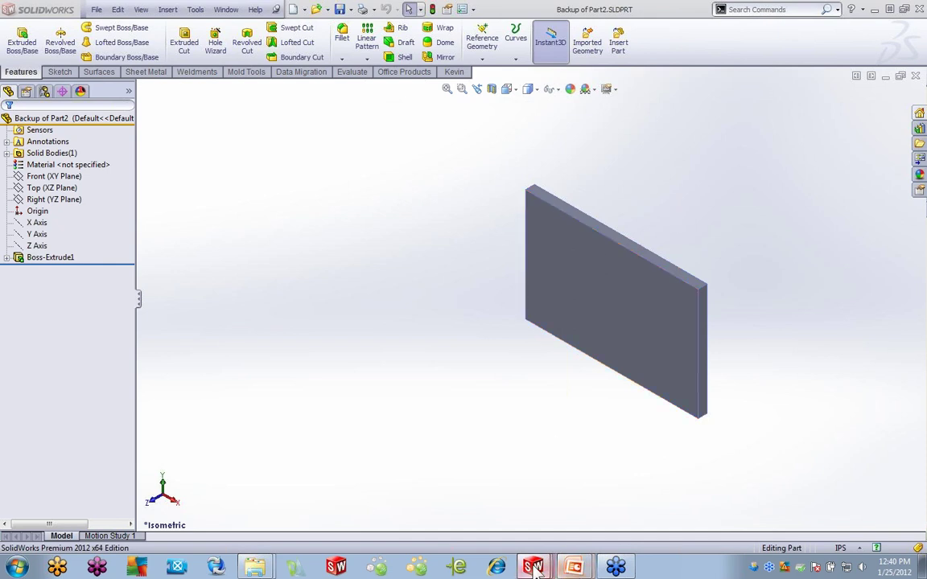
{"action": "mouse_move", "coordinate": [532, 567]}
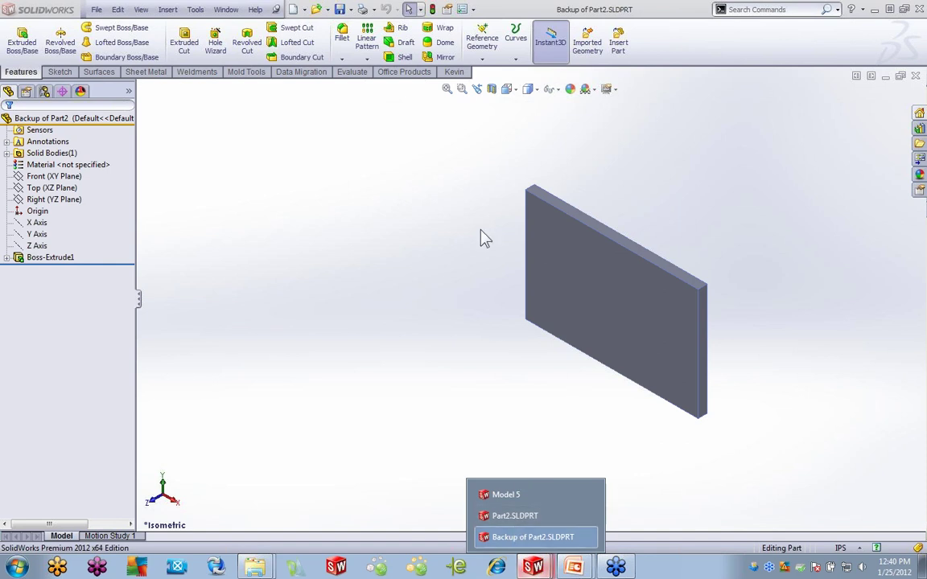
Show the Backup/Recover options, select the 20-minute save reminder, then bring Options2.pptx forward.
{"action": "left_click", "coordinate": [463, 9]}
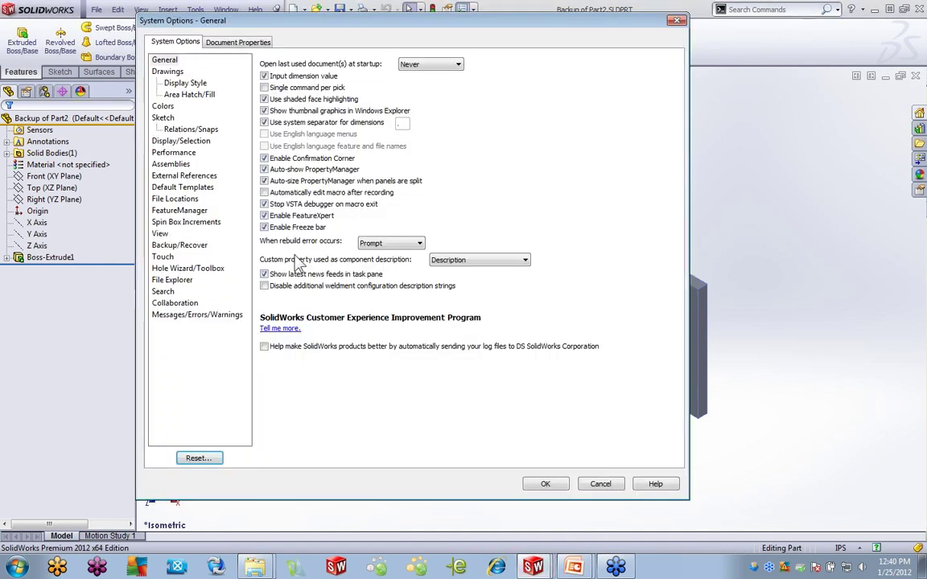
{"action": "left_click", "coordinate": [179, 246]}
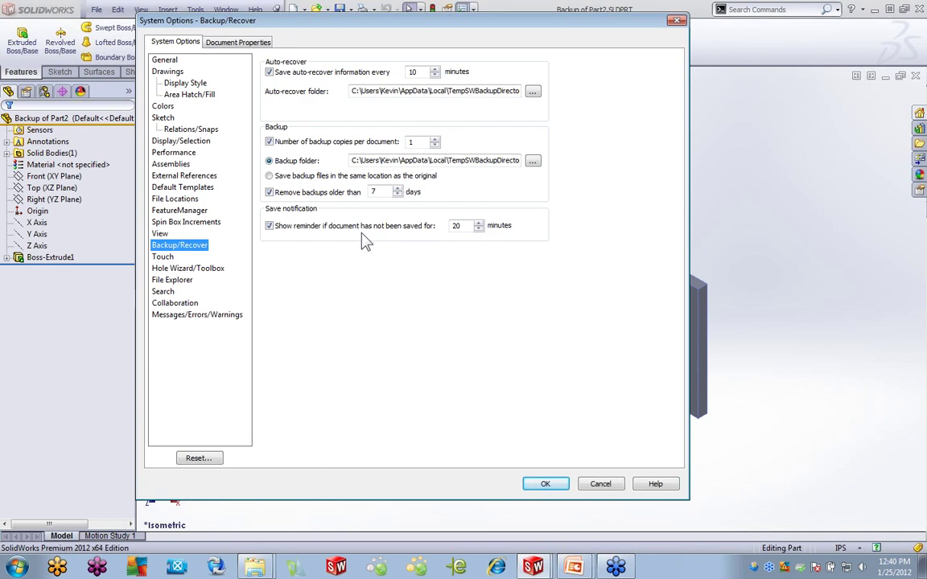
{"action": "double_click", "coordinate": [455, 225]}
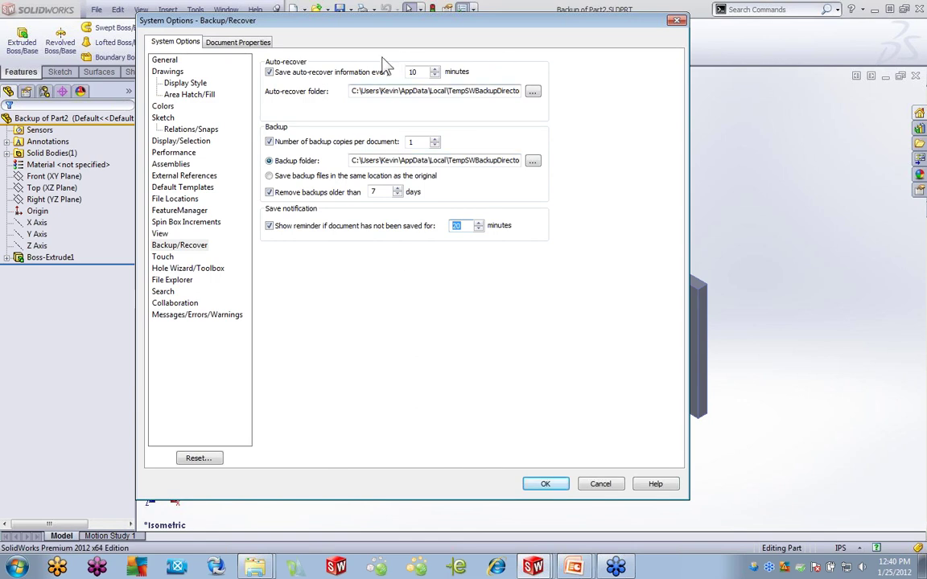
{"action": "left_click", "coordinate": [573, 568]}
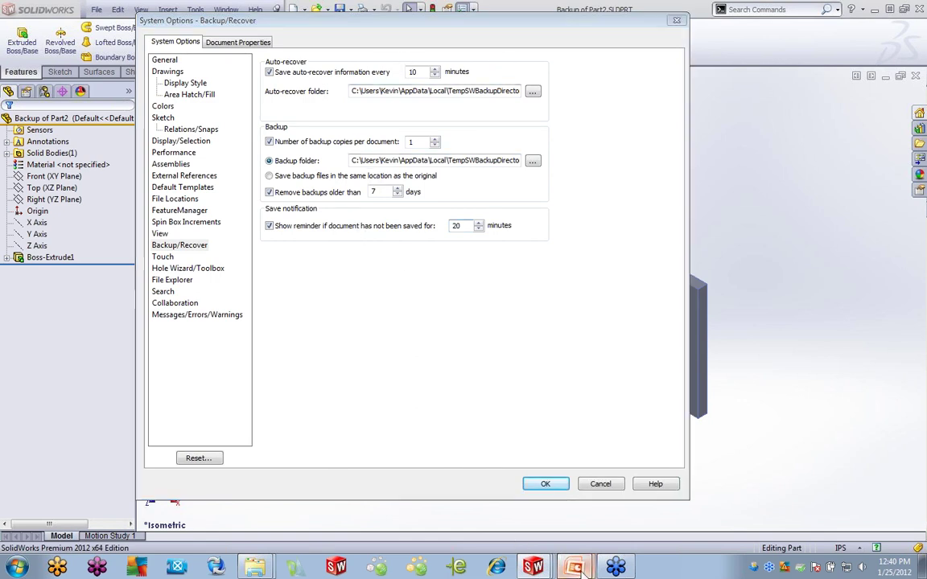
{"action": "left_click", "coordinate": [576, 518]}
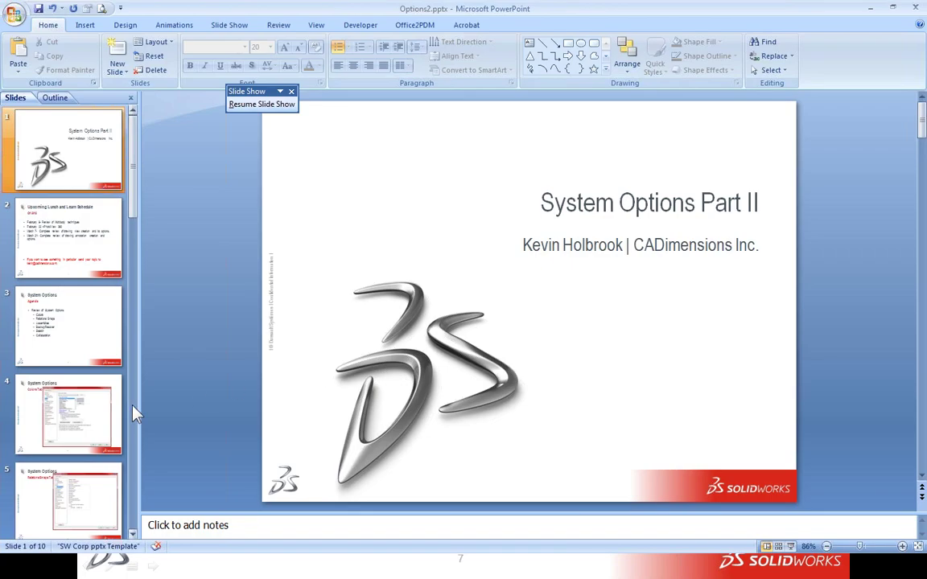
Resume the slide show, advance to the Search Tab slide, and switch back to SolidWorks.
{"action": "left_click", "coordinate": [242, 104]}
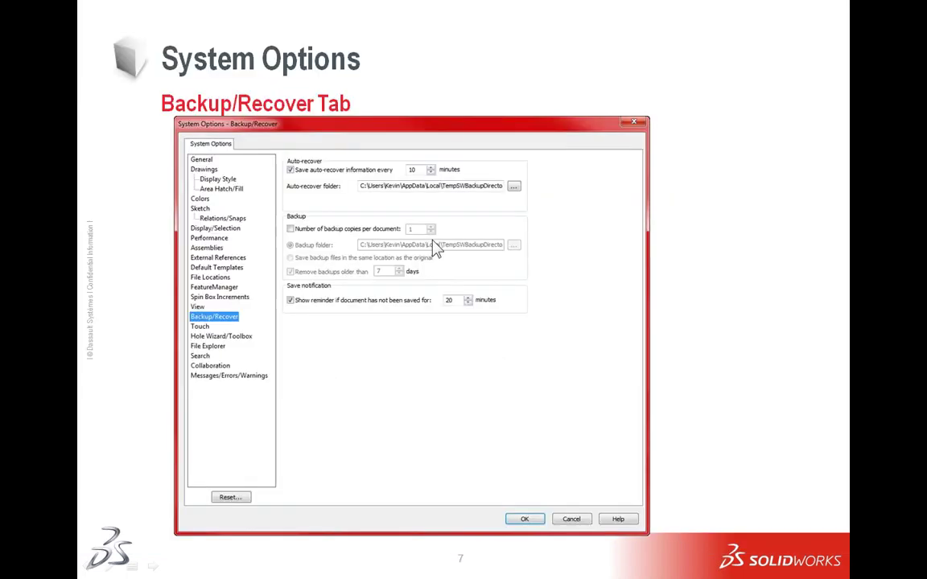
{"action": "key", "text": "Right"}
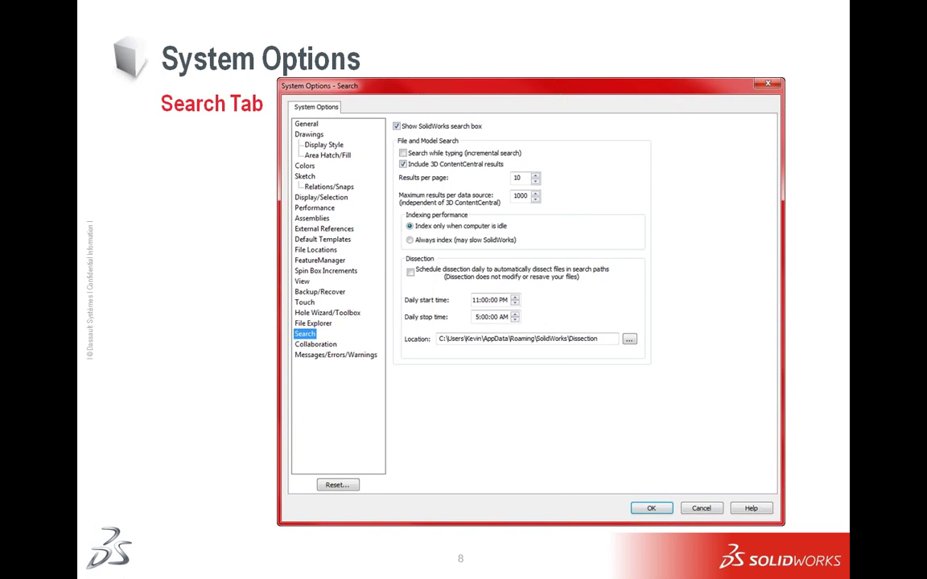
{"action": "key", "text": "alt+Tab"}
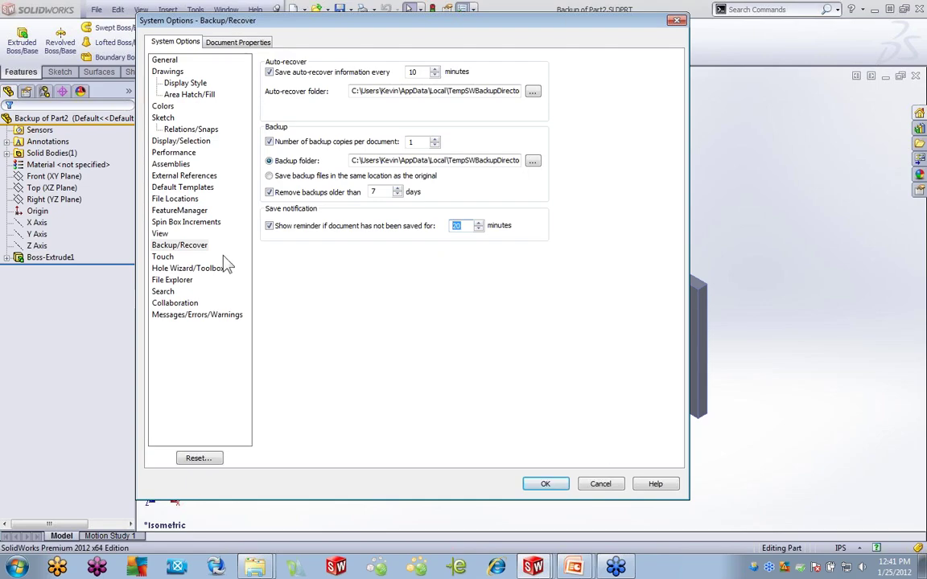
Show the Search options, toggle Show SolidWorks search box off and on, and move the dialog down.
{"action": "left_click", "coordinate": [167, 293]}
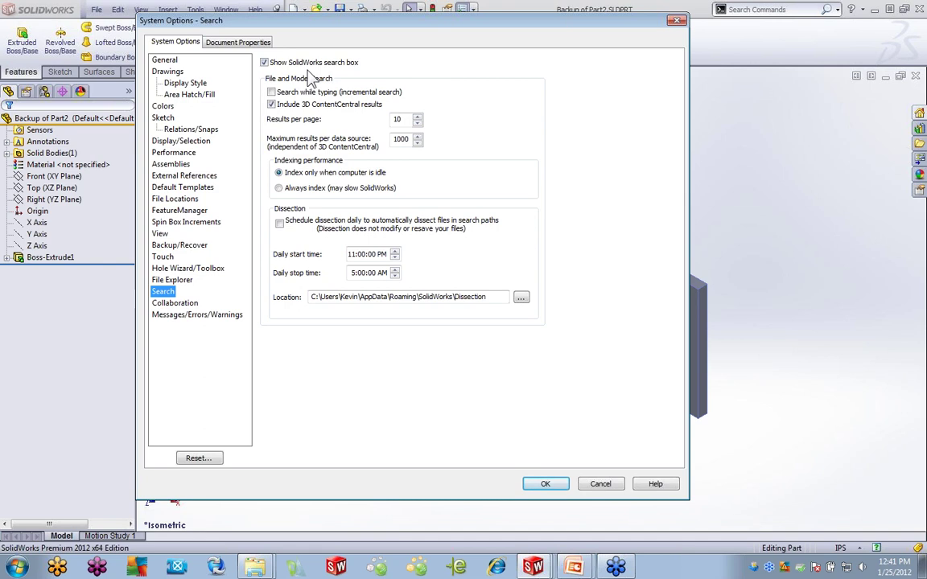
{"action": "left_click", "coordinate": [264, 63]}
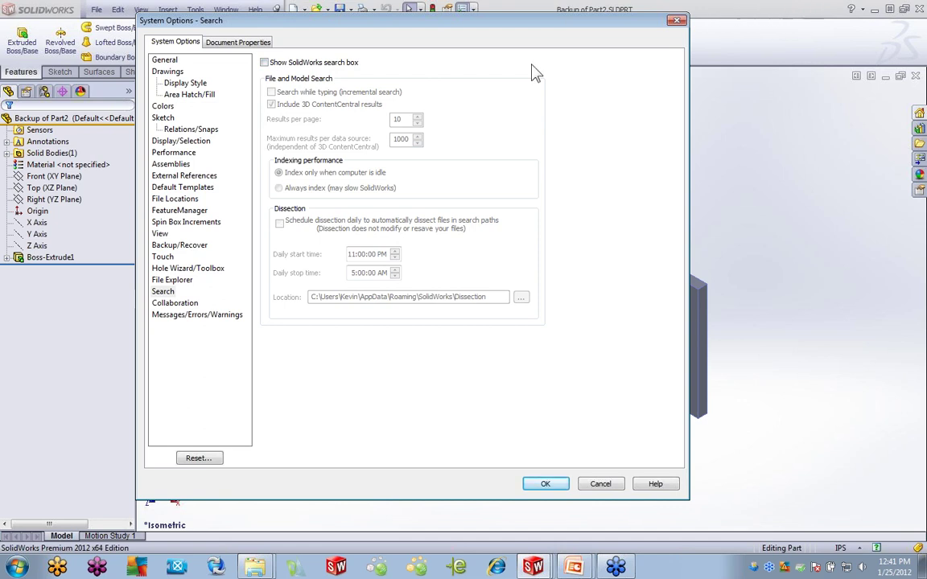
{"action": "left_click", "coordinate": [264, 64]}
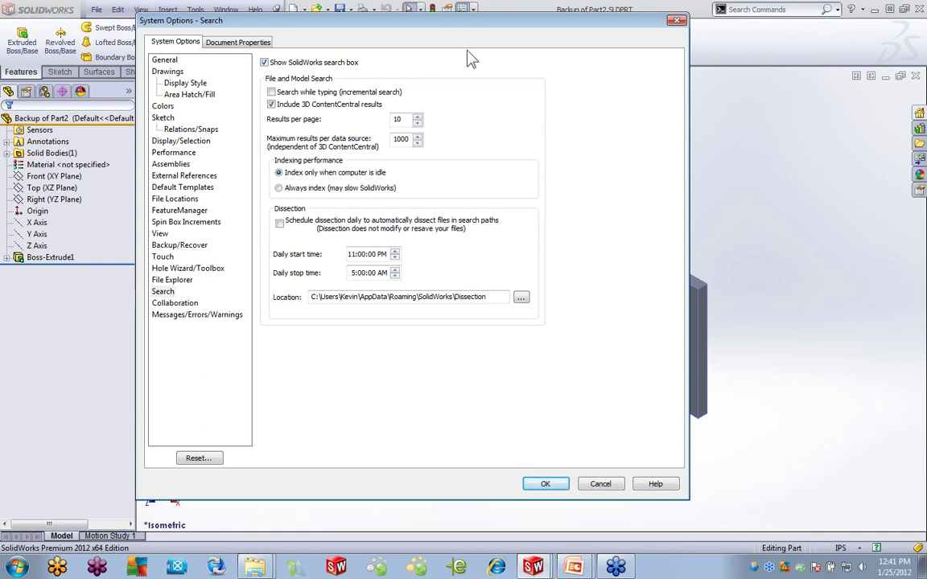
{"action": "left_click_drag", "start_coordinate": [463, 21], "coordinate": [463, 44]}
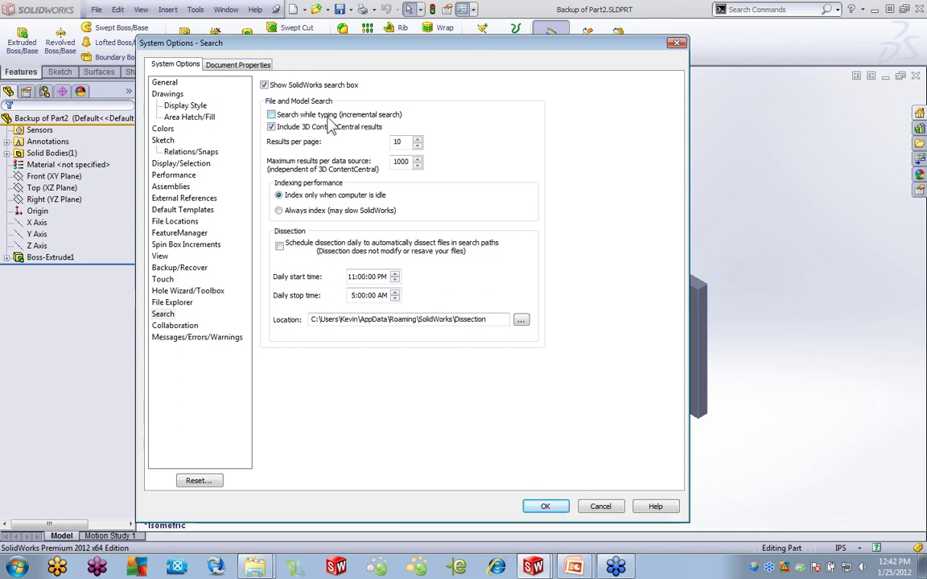
{"action": "left_click", "coordinate": [497, 567]}
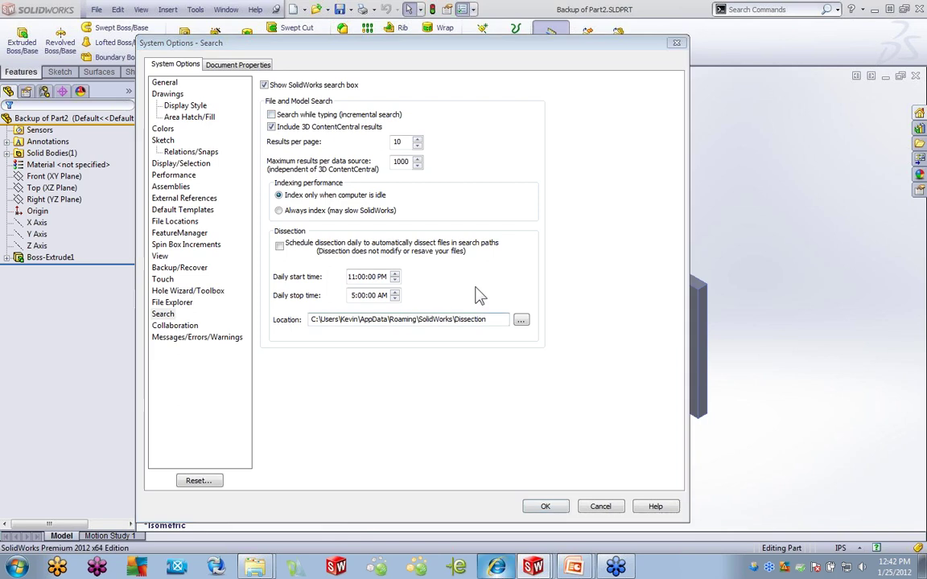
{"action": "left_click", "coordinate": [337, 297]}
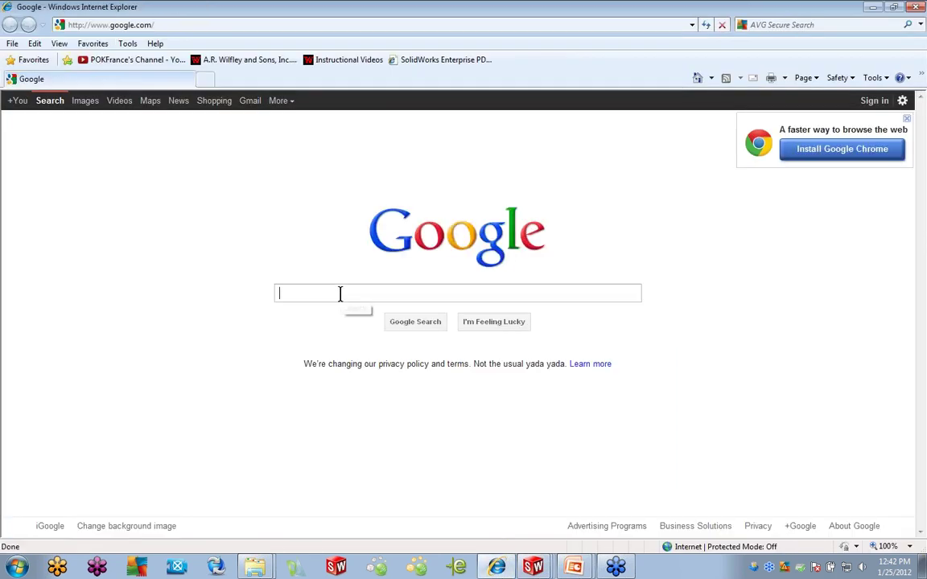
{"action": "type", "text": "bea"}
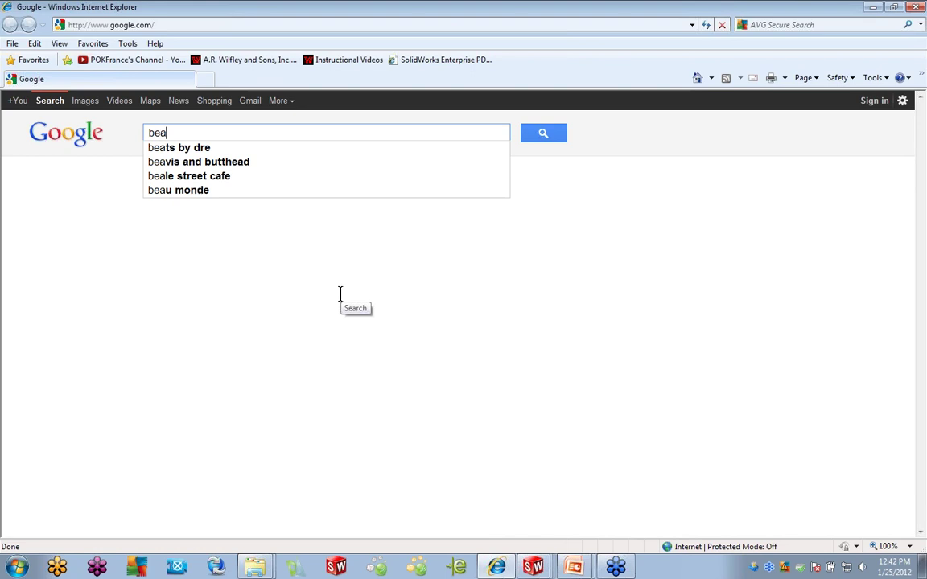
{"action": "type", "text": "r"}
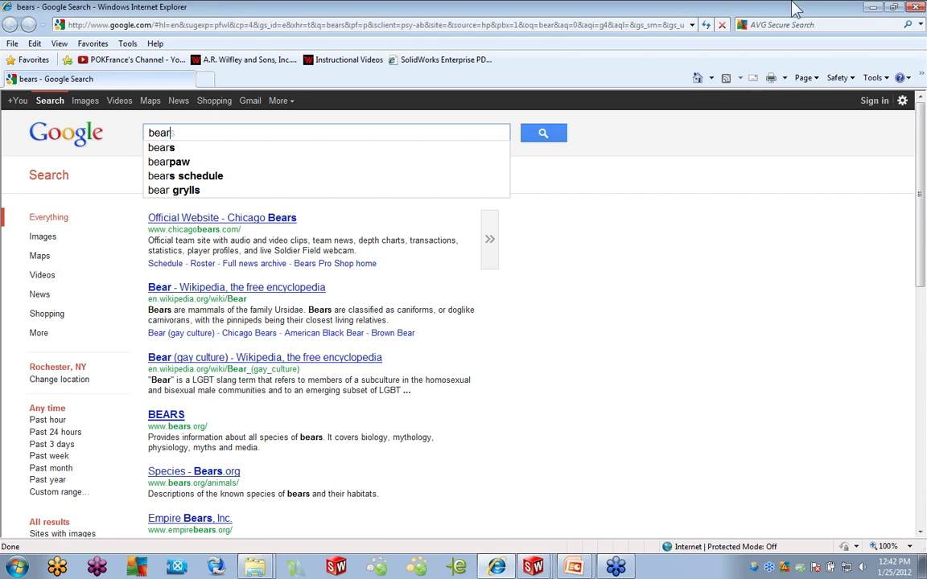
{"action": "left_click", "coordinate": [921, 8]}
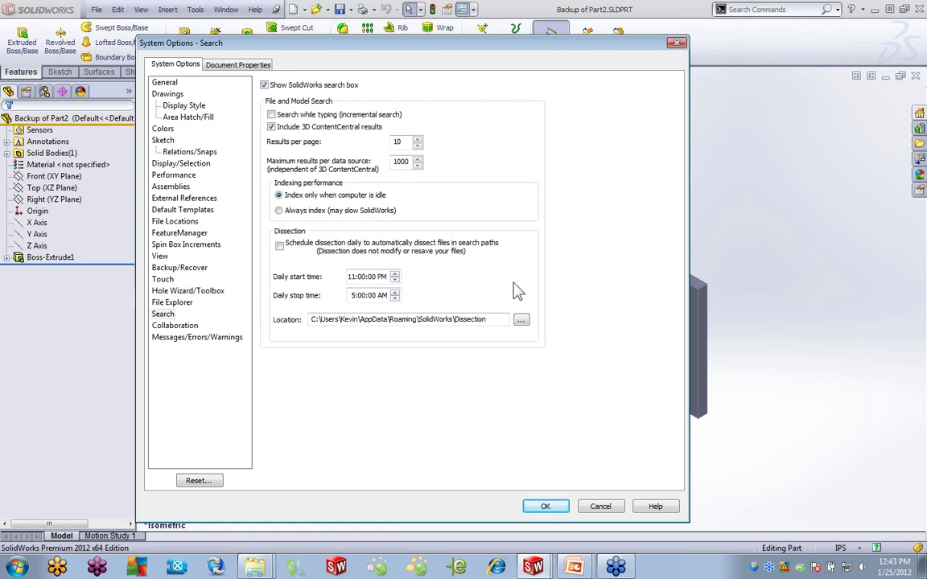
Cancel System Options and set the SolidWorks search box to Files and Models.
{"action": "left_click", "coordinate": [602, 509]}
{"action": "left_click", "coordinate": [837, 11]}
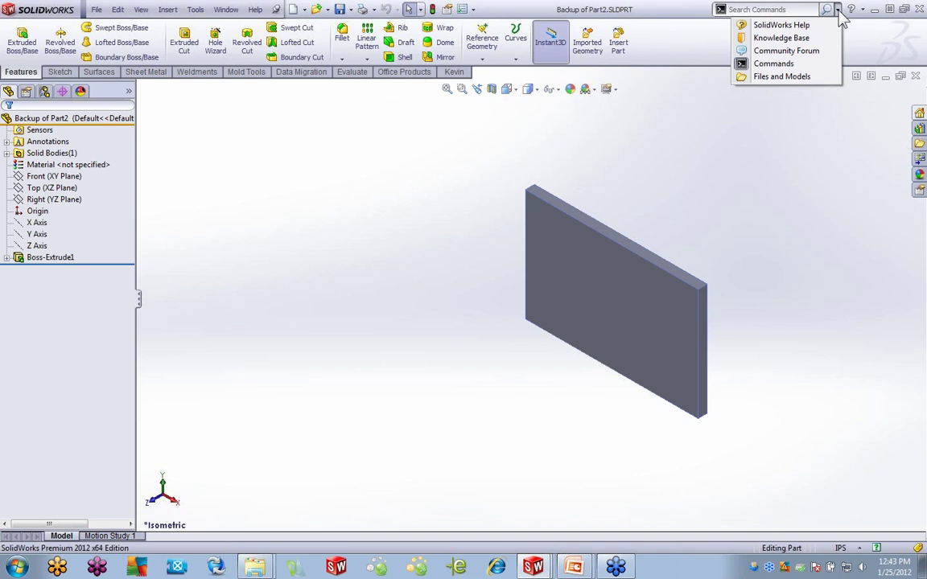
{"action": "left_click", "coordinate": [758, 80]}
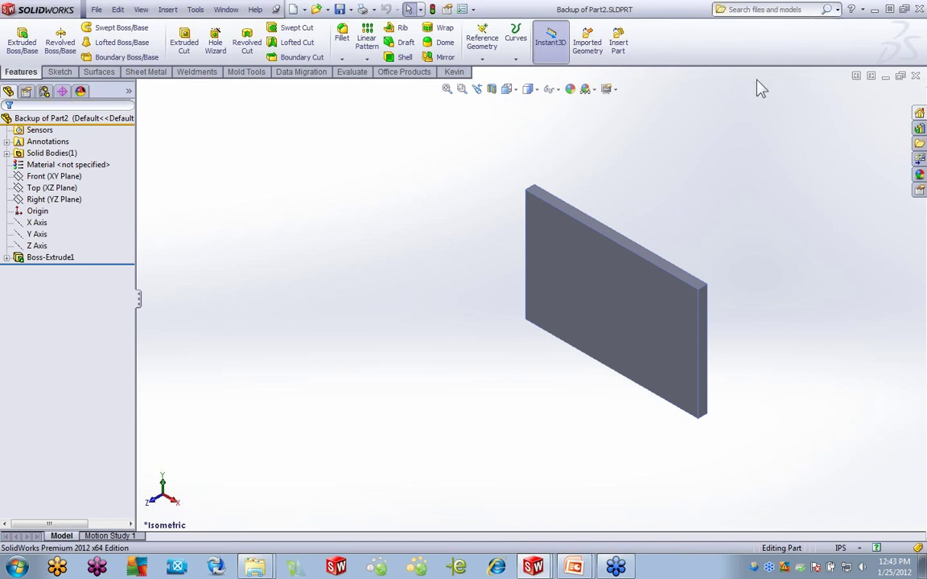
{"action": "left_click", "coordinate": [463, 9]}
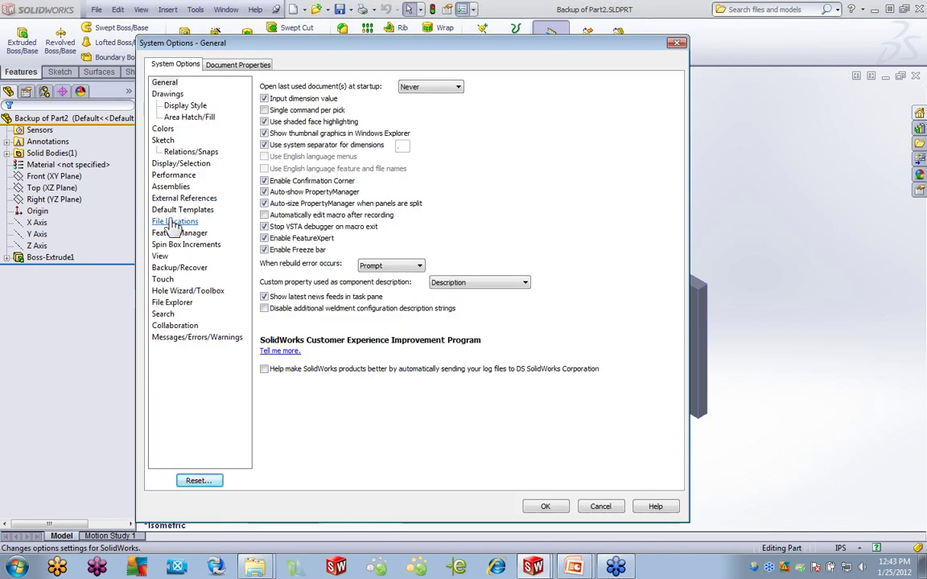
{"action": "left_click", "coordinate": [175, 224]}
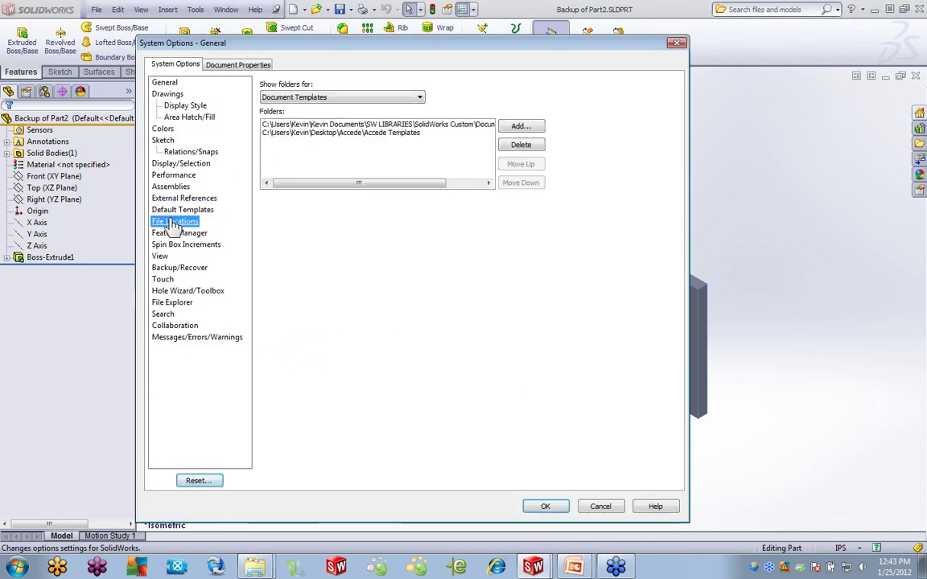
{"action": "left_click", "coordinate": [386, 97]}
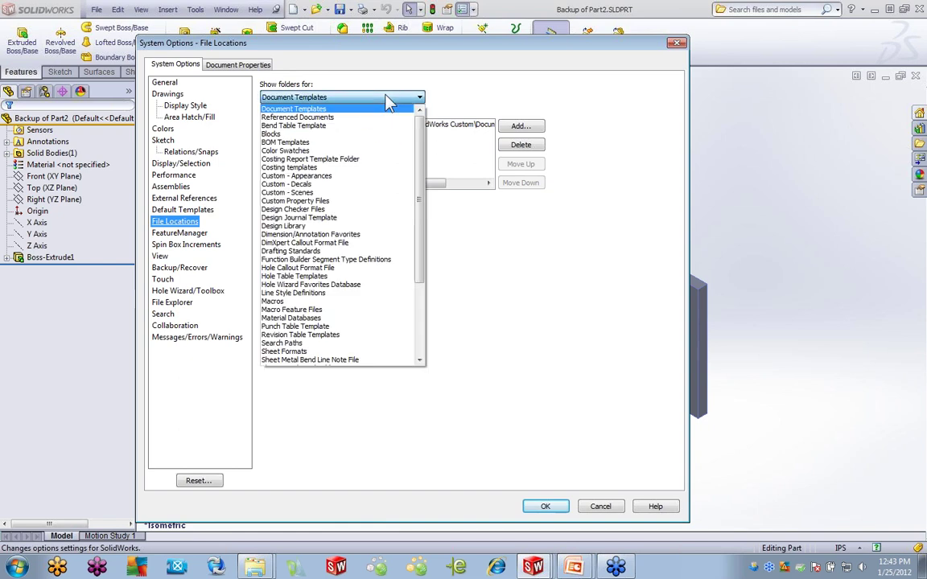
{"action": "left_click", "coordinate": [304, 344]}
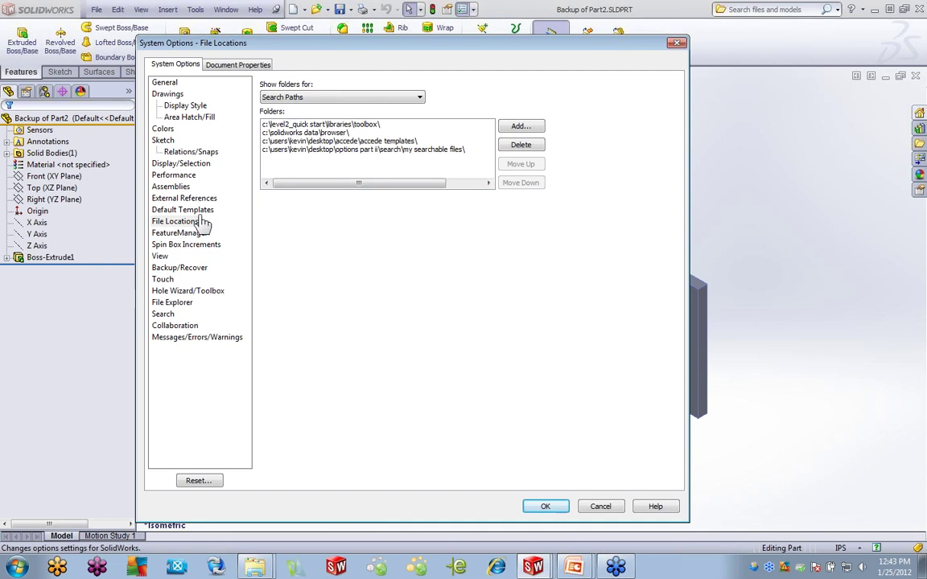
{"action": "left_click", "coordinate": [596, 514]}
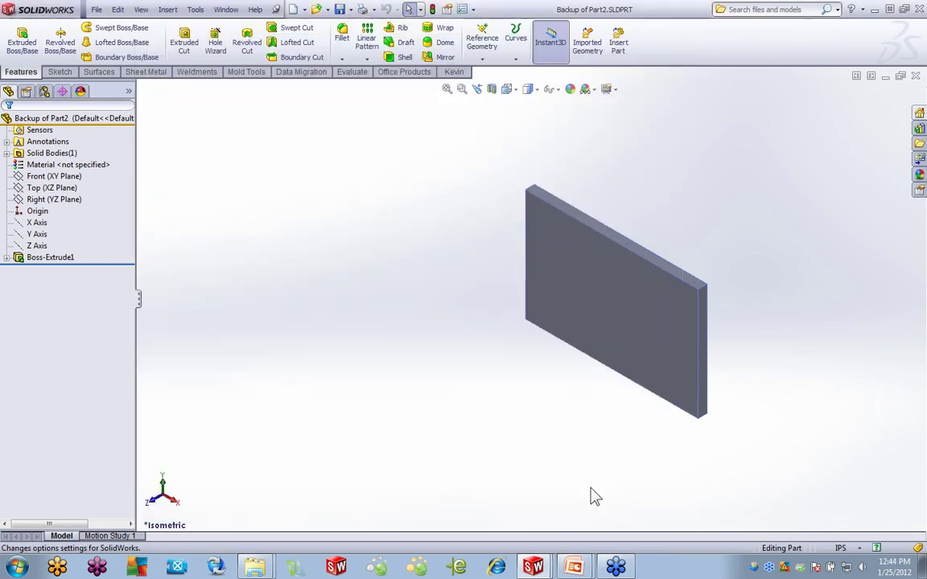
{"action": "left_click", "coordinate": [744, 11]}
Search files and models for 'coupling', then collapse the results pane.
{"action": "type", "text": "coupling"}
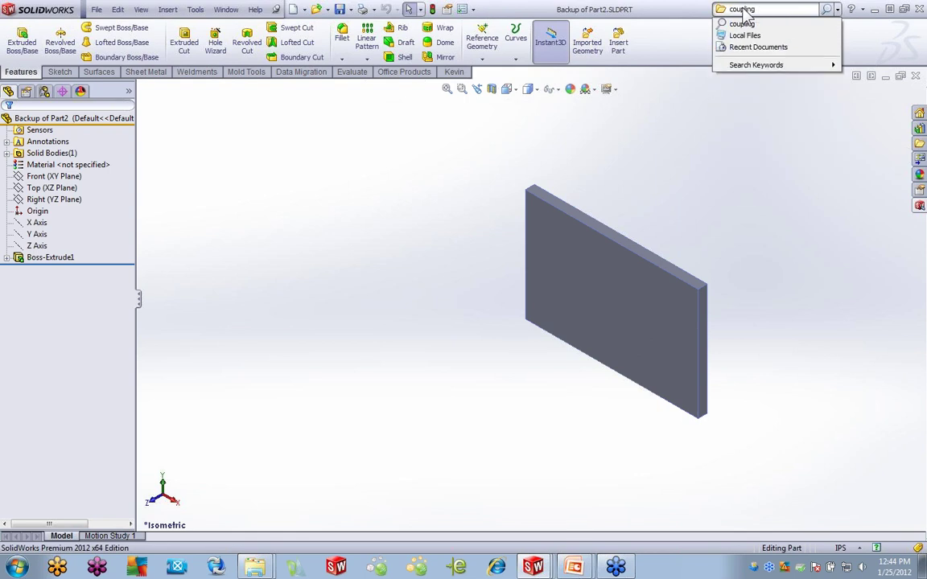
{"action": "key", "text": "Return"}
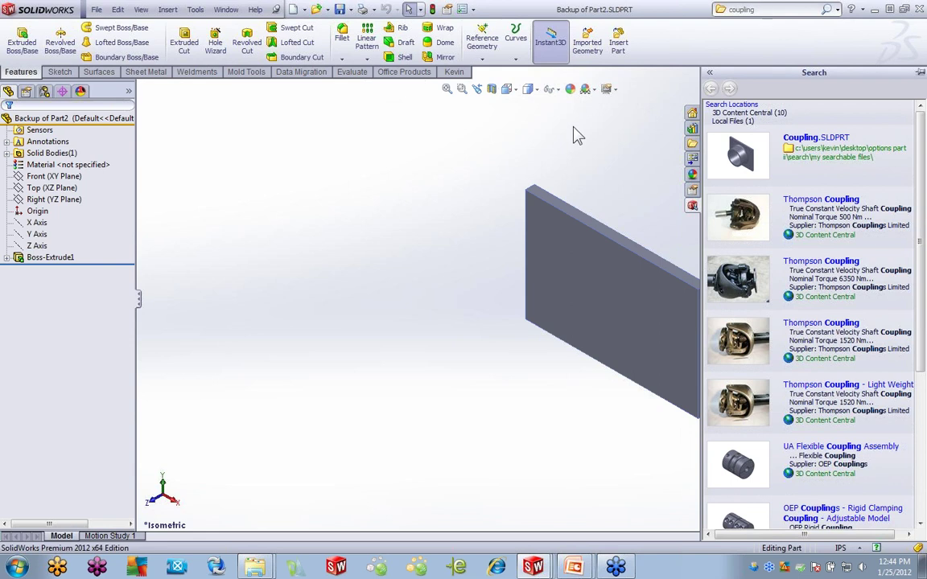
{"action": "left_click", "coordinate": [483, 149]}
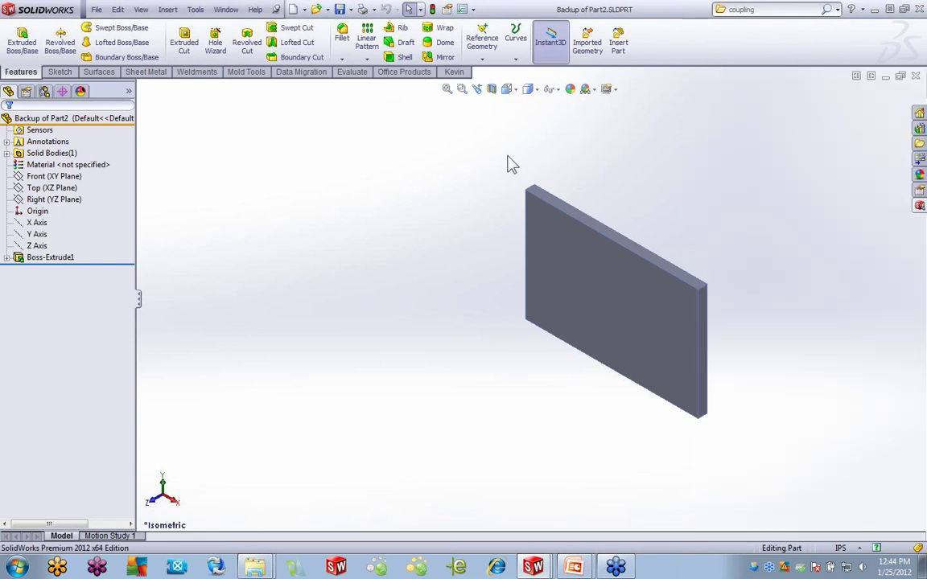
Reopen the recently used Coupling.SLDPRT part, cancelling an accidental new document.
{"action": "left_click", "coordinate": [96, 9]}
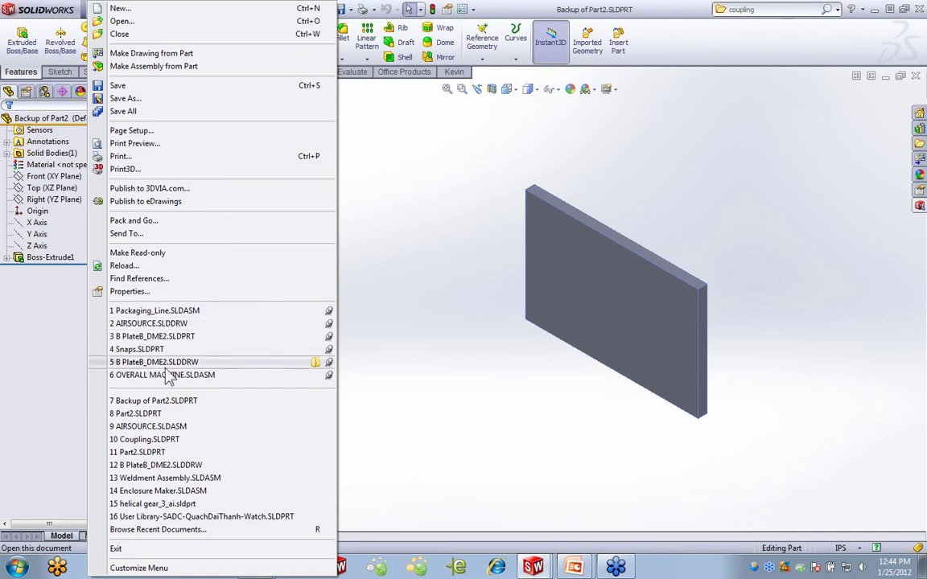
{"action": "left_click", "coordinate": [161, 439]}
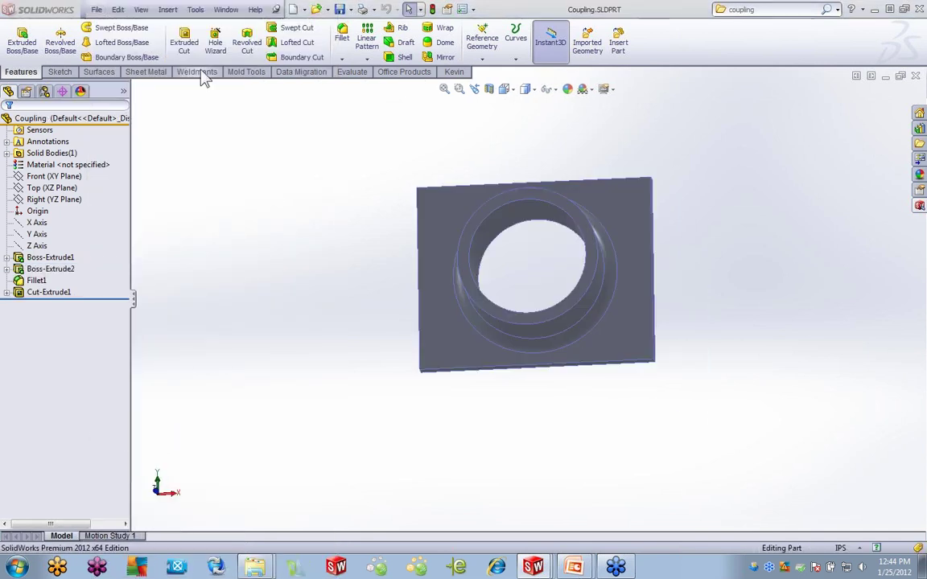
{"action": "key", "text": "ctrl+n"}
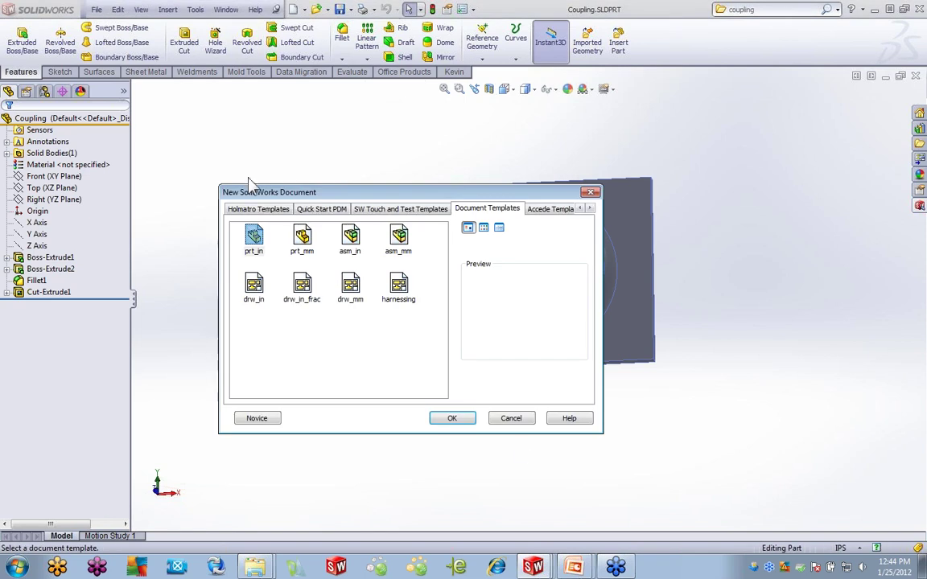
{"action": "left_click", "coordinate": [521, 420]}
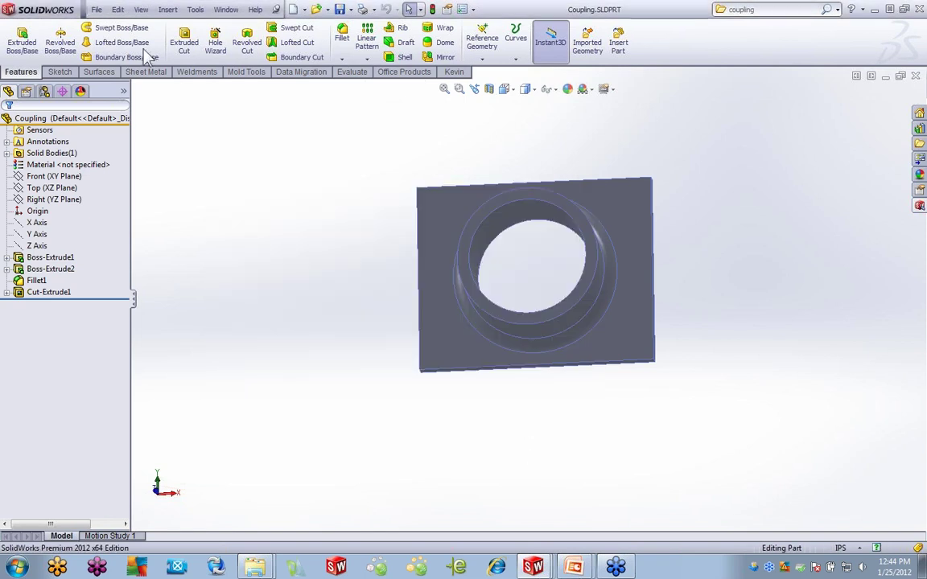
Set the part's Description custom property to 'Coupled Adapter' in File Properties.
{"action": "left_click", "coordinate": [96, 9]}
{"action": "left_click", "coordinate": [128, 291]}
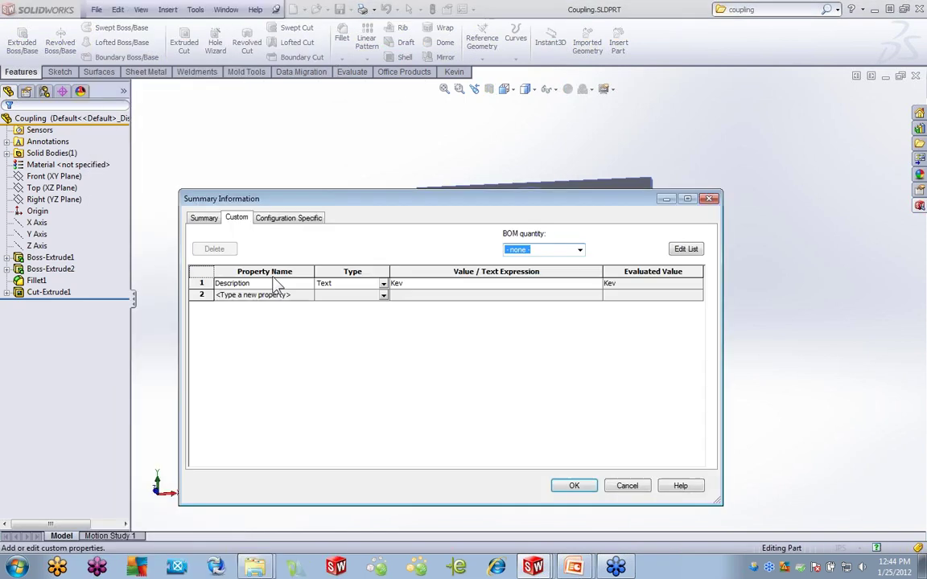
{"action": "left_click", "coordinate": [411, 283]}
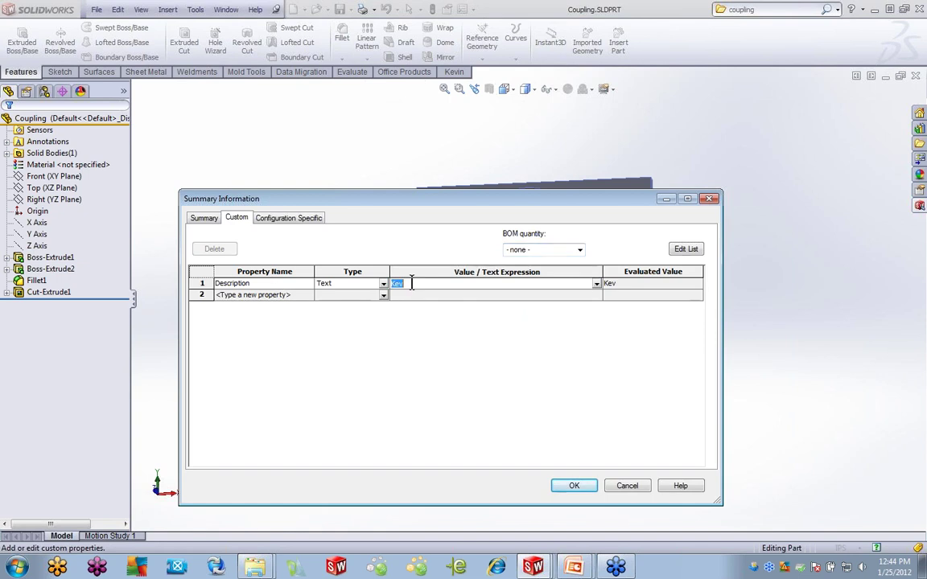
{"action": "type", "text": "Coupled Adapter"}
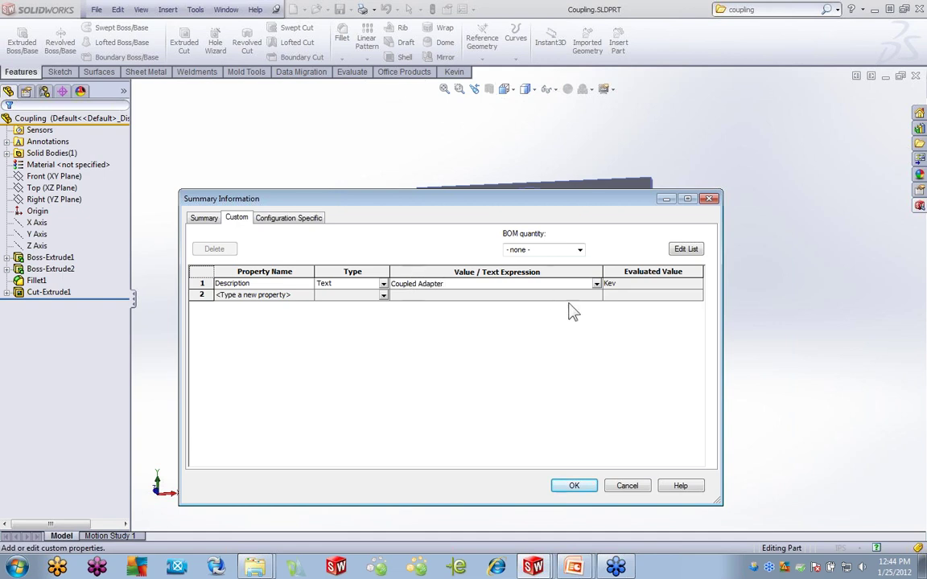
{"action": "key", "text": "Return"}
{"action": "left_click", "coordinate": [573, 486]}
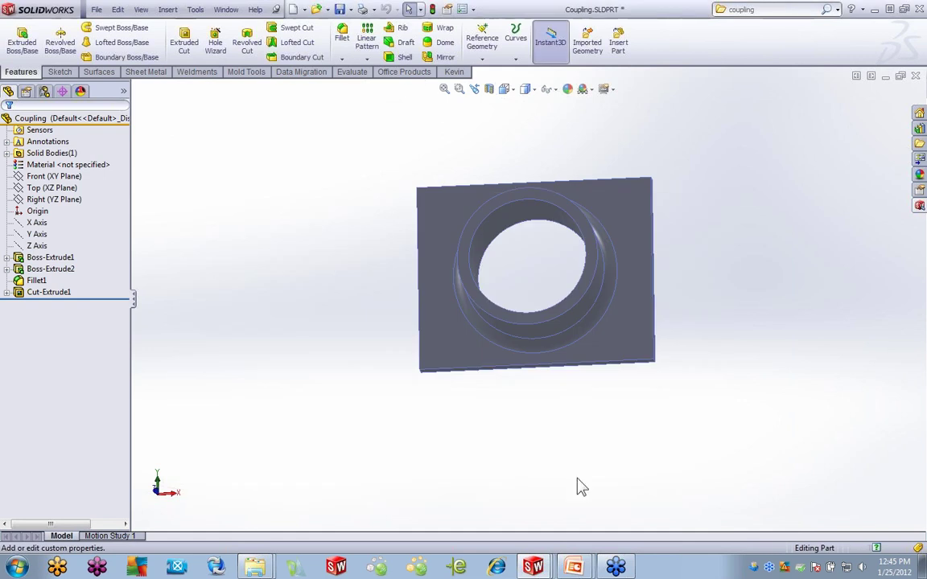
Add the Description keyword to the existing search and run it on local files.
{"action": "left_click", "coordinate": [781, 12]}
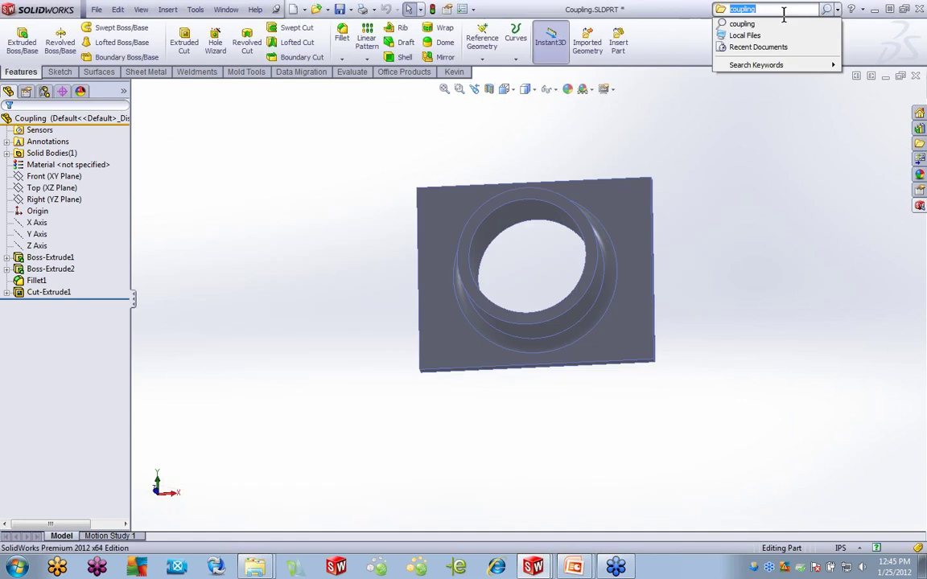
{"action": "mouse_move", "coordinate": [781, 65]}
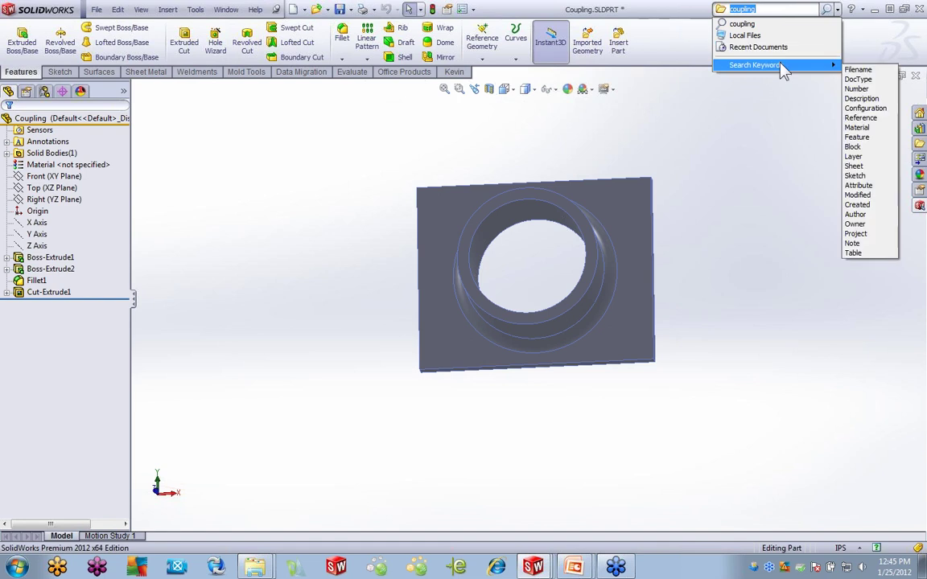
{"action": "left_click", "coordinate": [861, 99]}
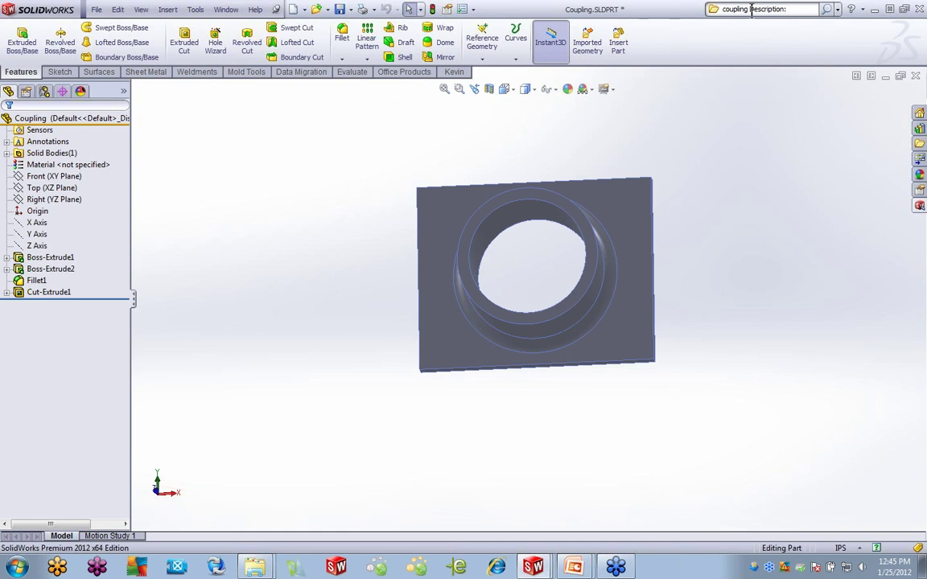
{"action": "left_click", "coordinate": [804, 9]}
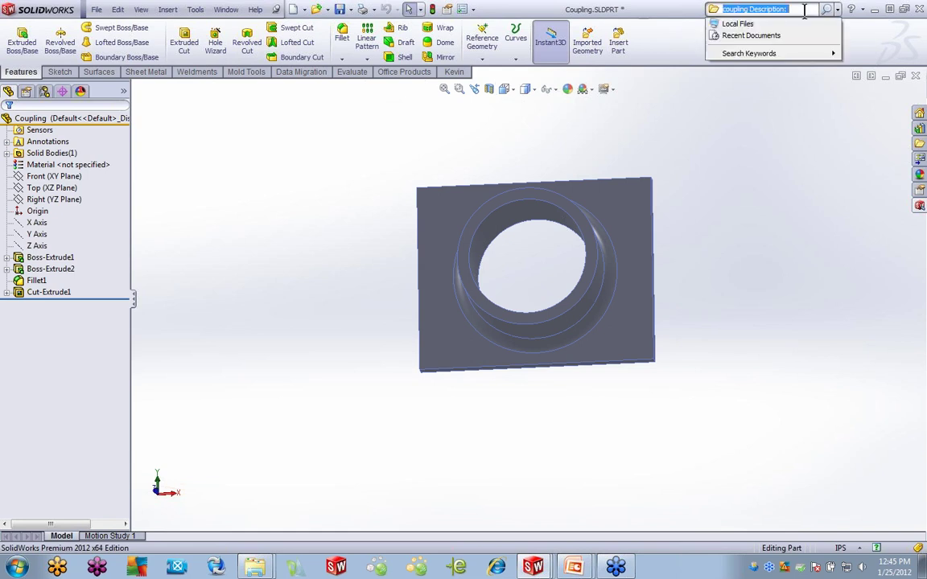
{"action": "left_click", "coordinate": [803, 10]}
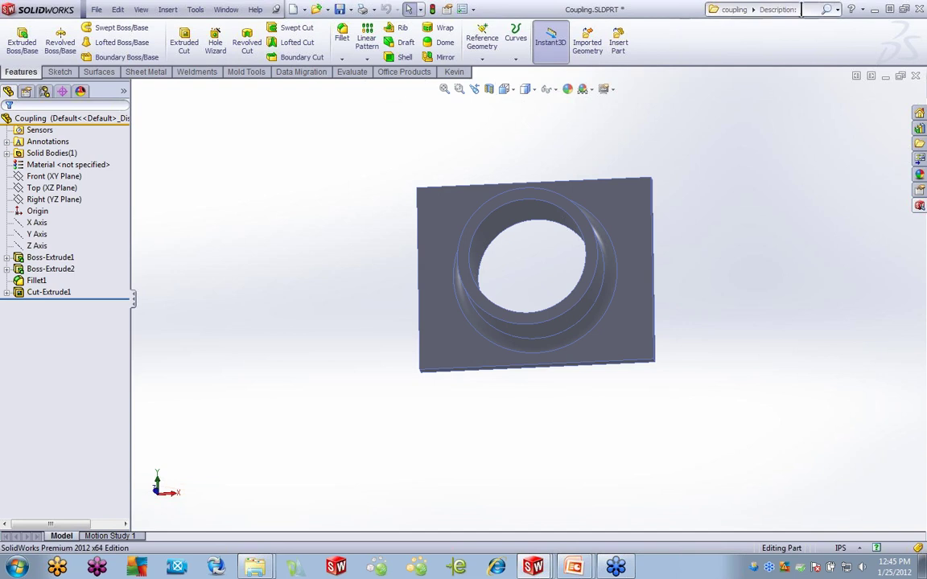
{"action": "left_click", "coordinate": [802, 10]}
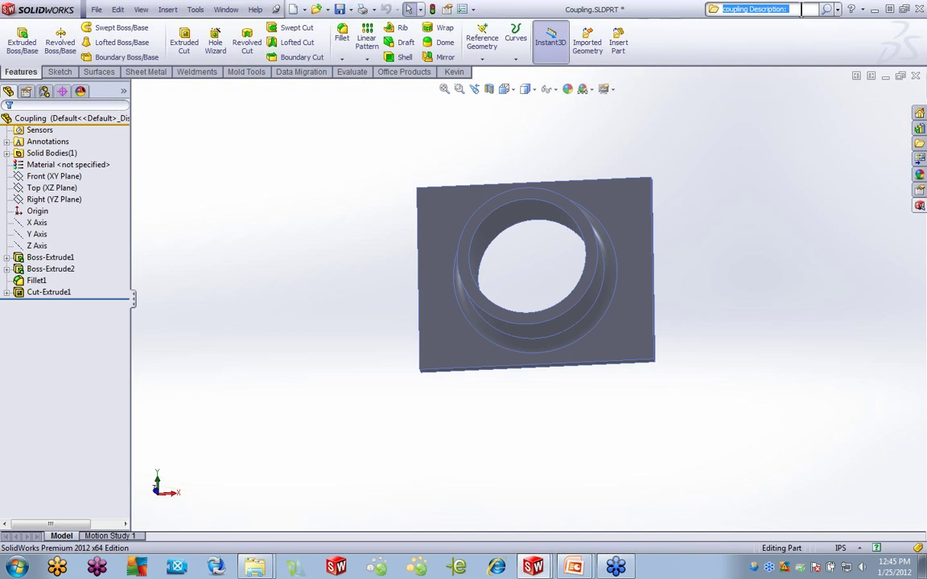
{"action": "left_click", "coordinate": [802, 9]}
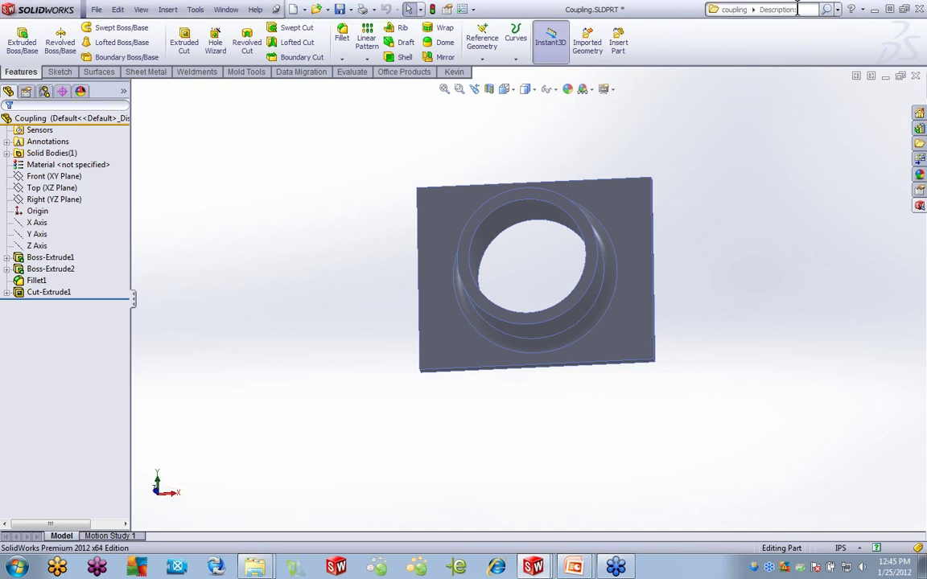
{"action": "left_click", "coordinate": [797, 9]}
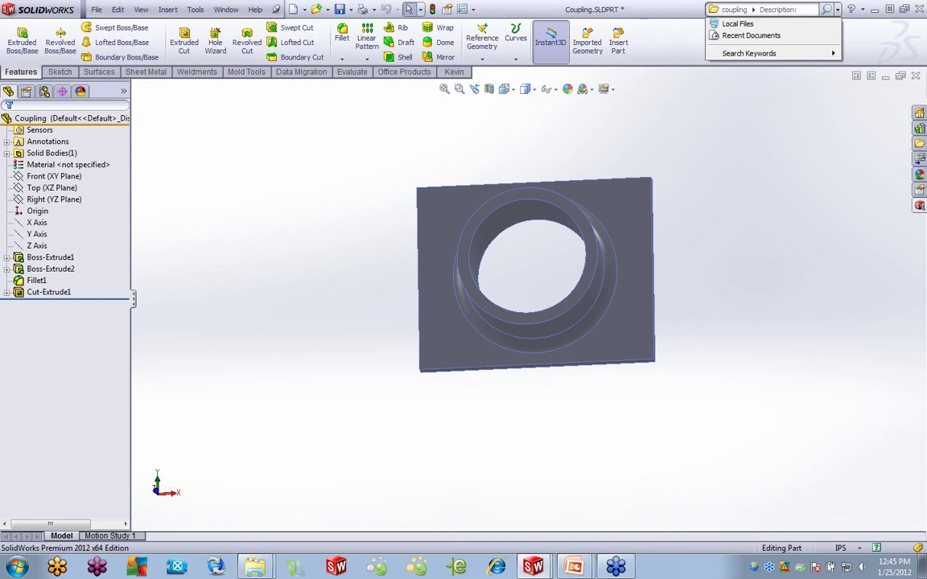
{"action": "left_click", "coordinate": [737, 24]}
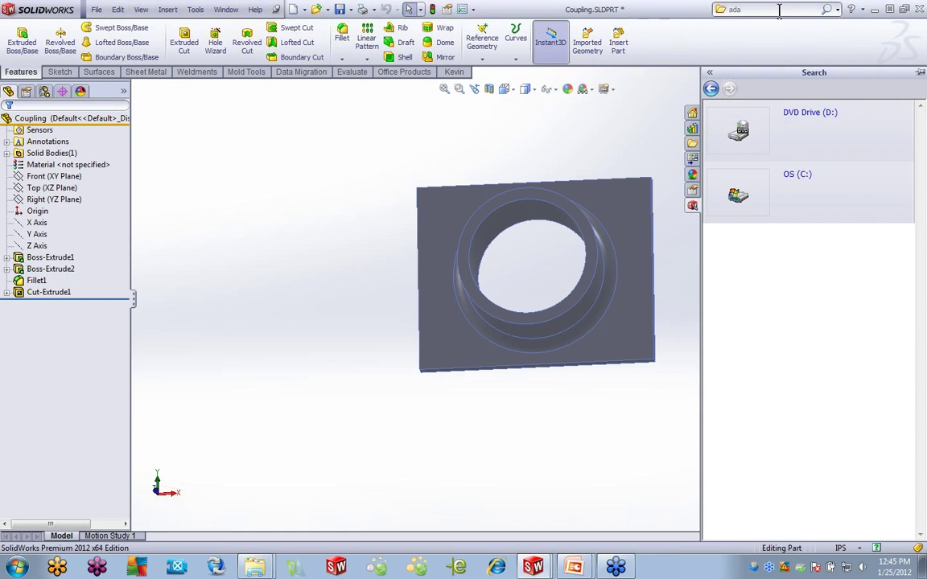
Search for 'adapter', keeping the scope on Files and Models.
{"action": "left_click", "coordinate": [779, 10]}
{"action": "type", "text": "adapter"}
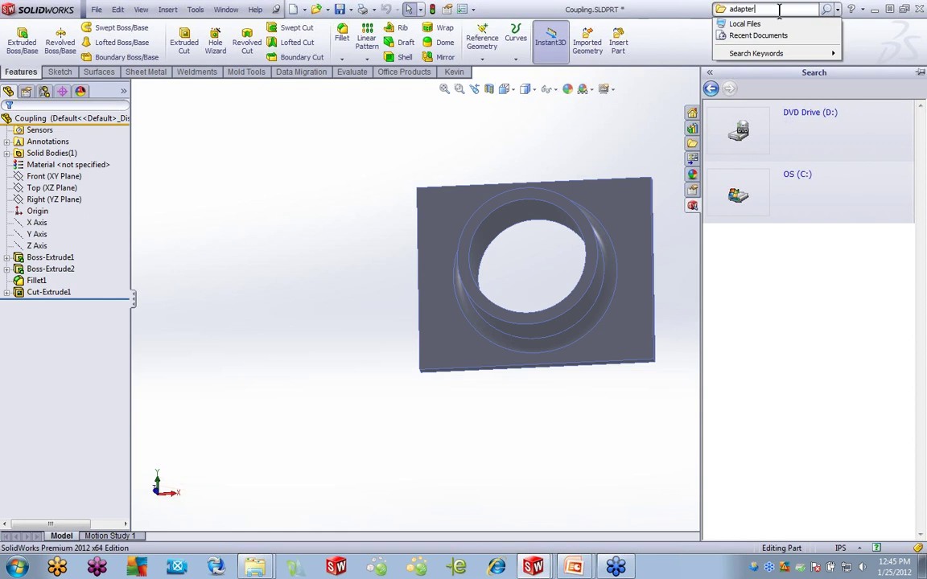
{"action": "key", "text": "Return"}
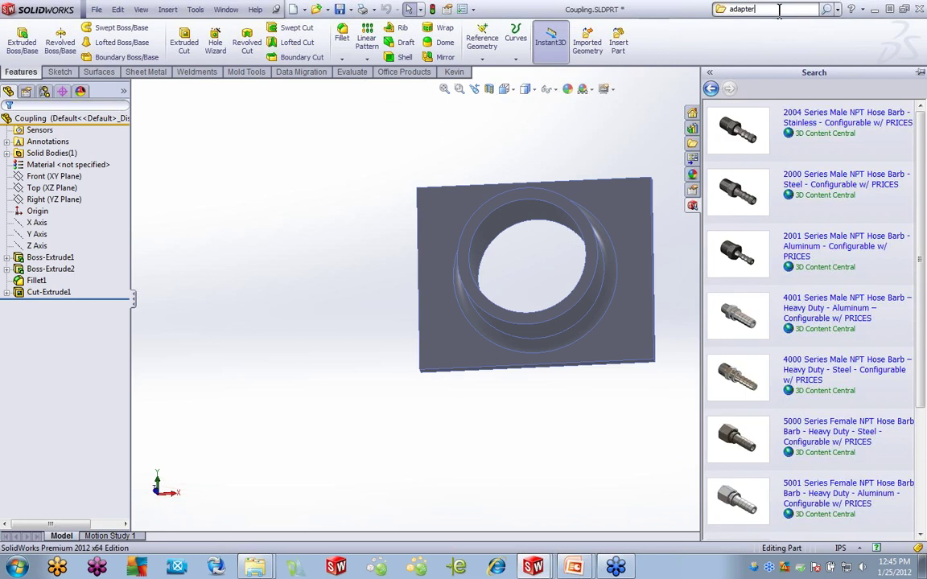
{"action": "left_click", "coordinate": [837, 9]}
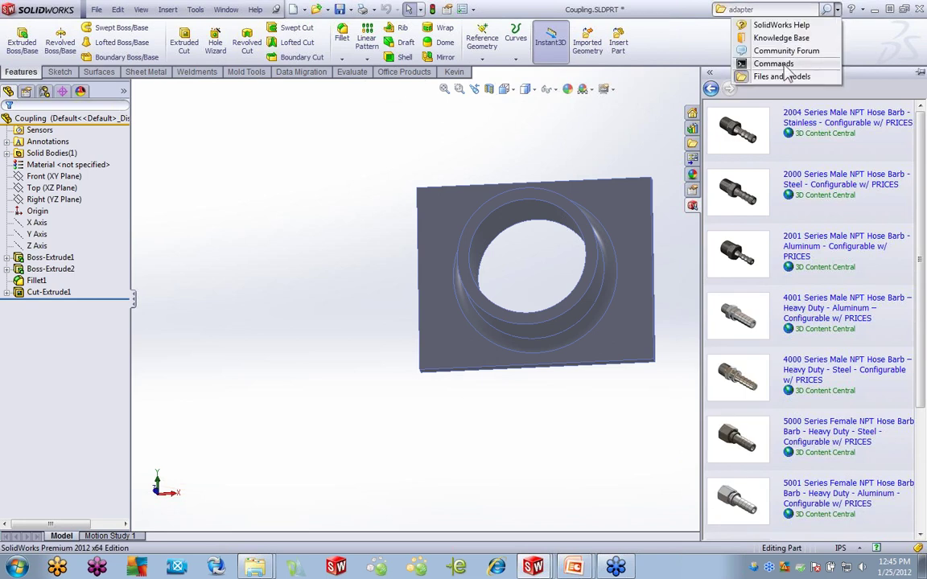
{"action": "left_click", "coordinate": [785, 76]}
{"action": "left_click", "coordinate": [837, 10]}
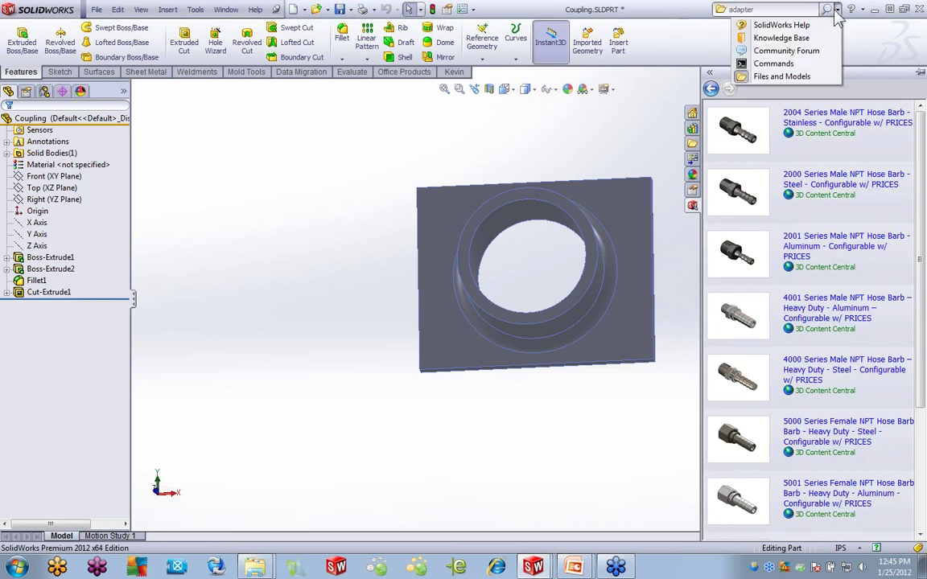
{"action": "left_click", "coordinate": [837, 11]}
Limit the 'adapter' search to the Description keyword and run it, getting no results.
{"action": "left_click", "coordinate": [776, 9]}
{"action": "mouse_move", "coordinate": [799, 68]}
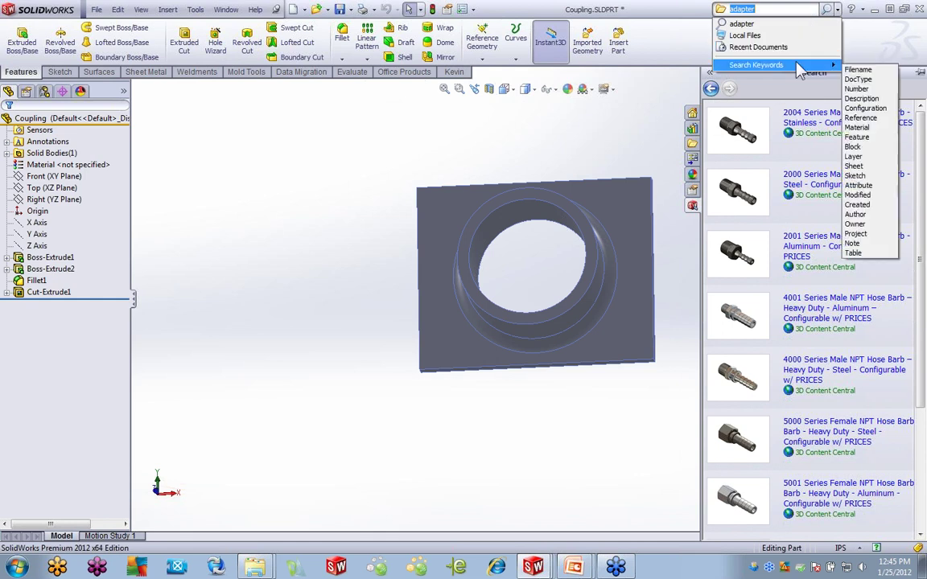
{"action": "left_click", "coordinate": [860, 98]}
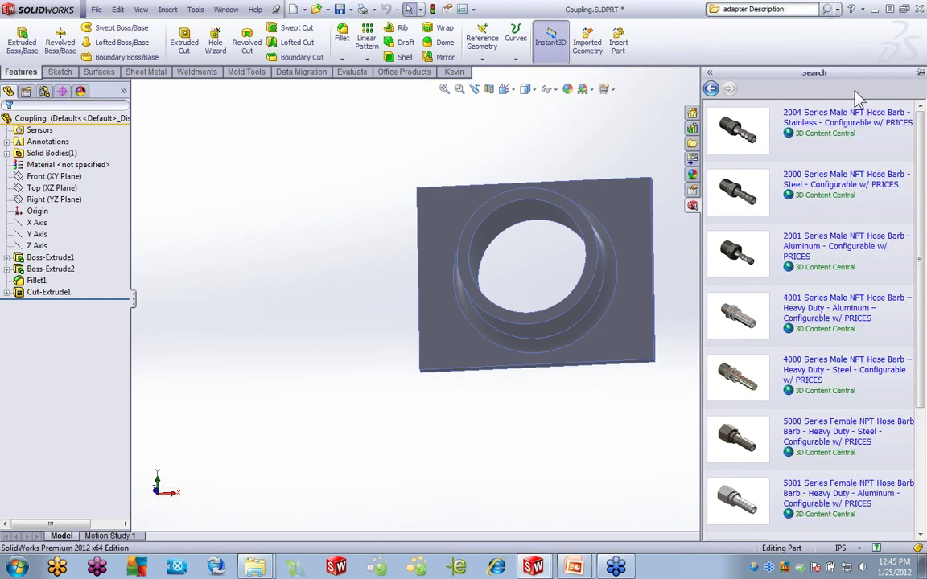
{"action": "left_click", "coordinate": [826, 9]}
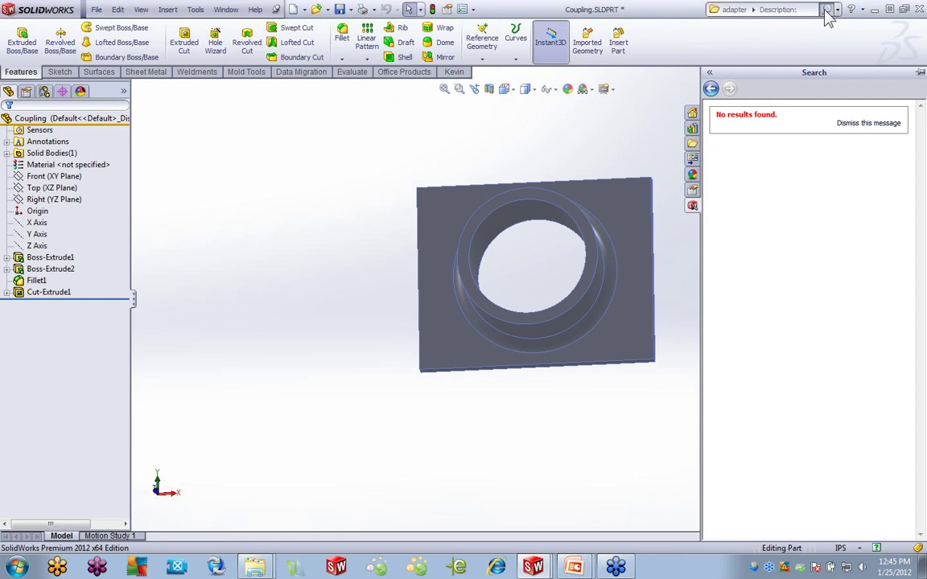
{"action": "left_click", "coordinate": [730, 10]}
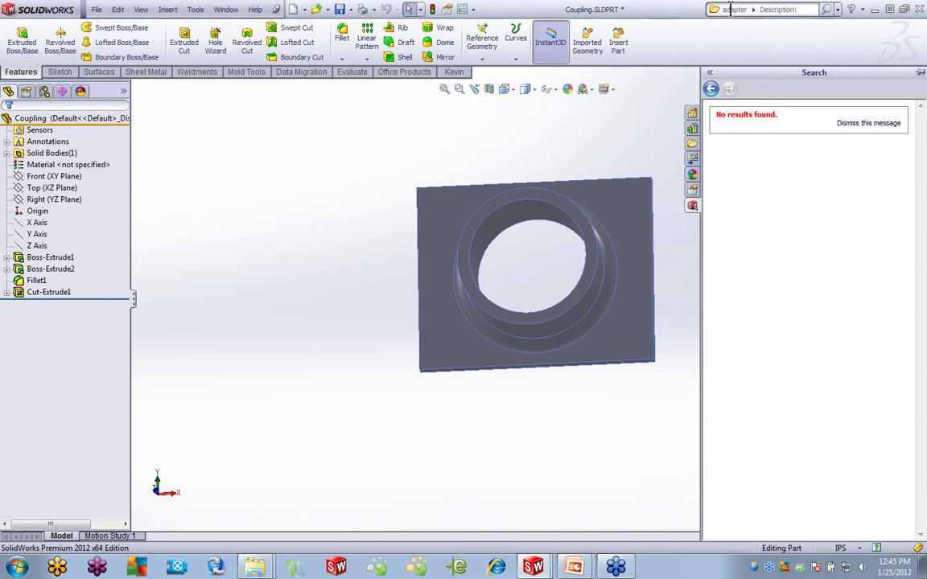
{"action": "left_click", "coordinate": [753, 10]}
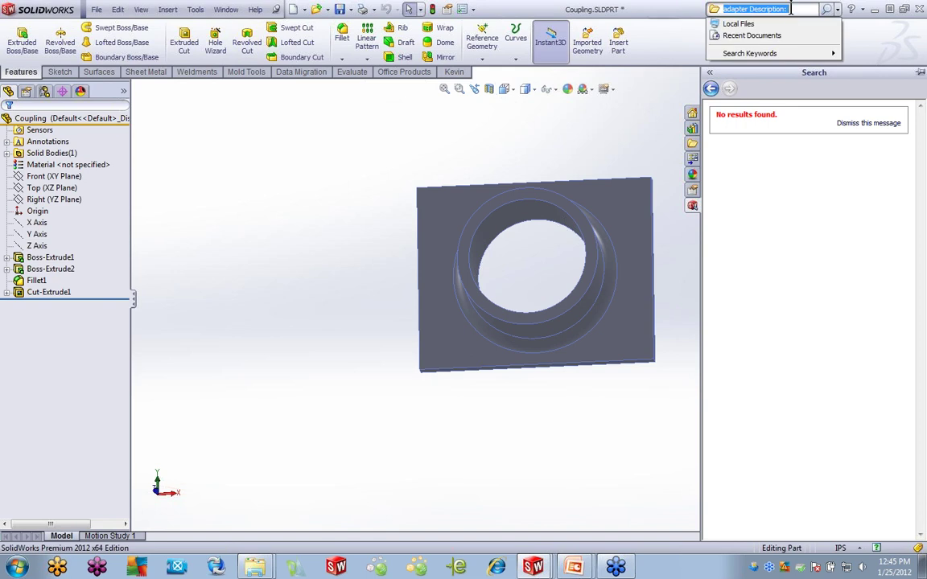
{"action": "left_click", "coordinate": [790, 9]}
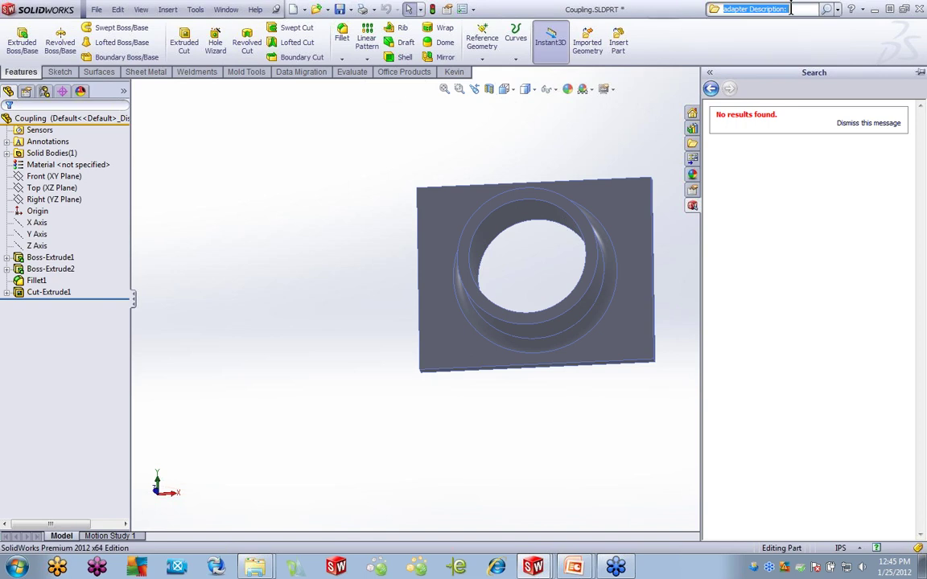
{"action": "left_click", "coordinate": [739, 10]}
Switch the search box to Commands, search 'fi', and locate the Fillet command.
{"action": "left_click", "coordinate": [838, 10]}
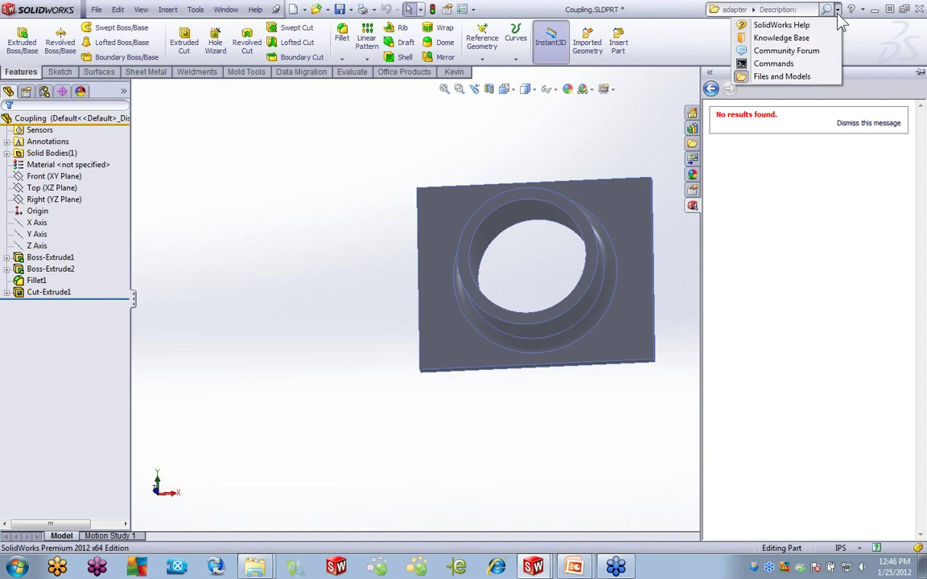
{"action": "left_click", "coordinate": [787, 65]}
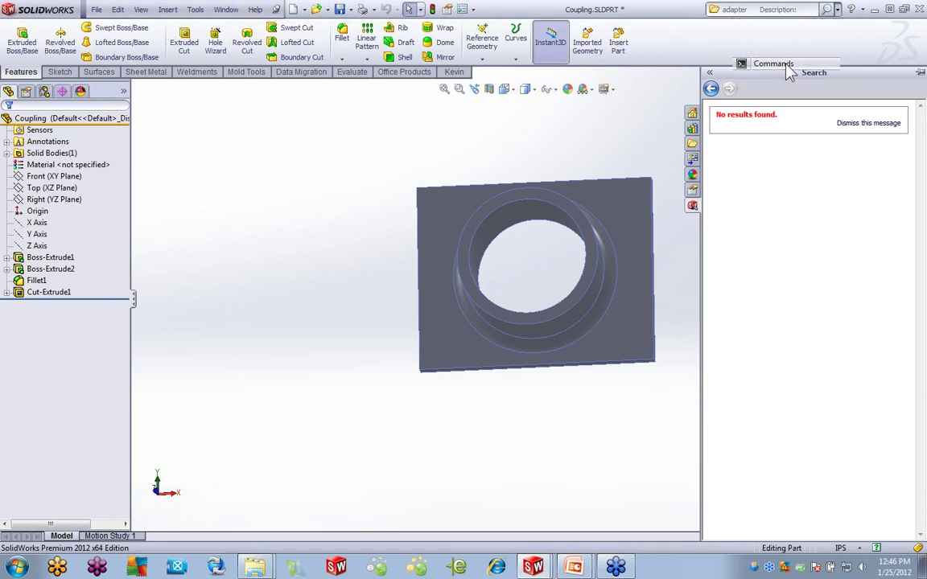
{"action": "left_click", "coordinate": [765, 9]}
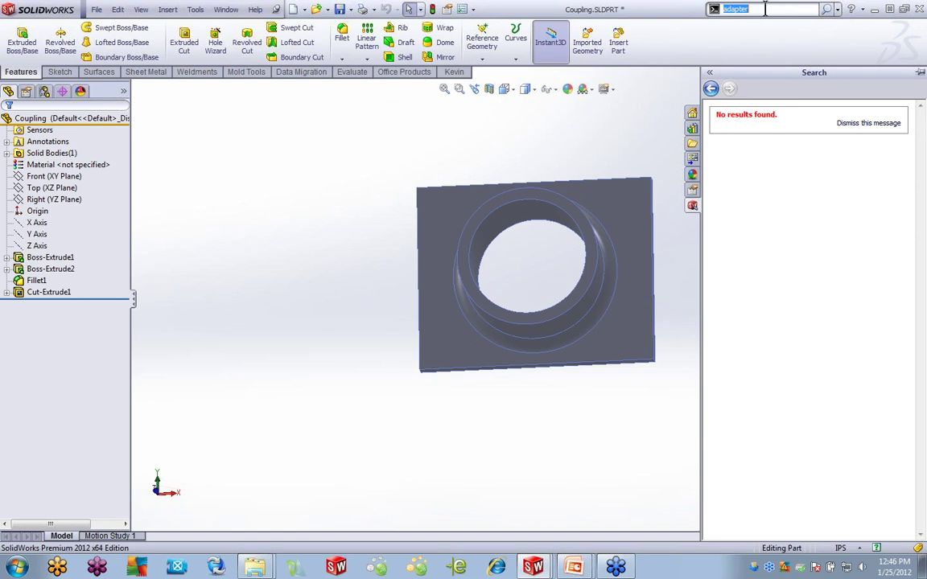
{"action": "type", "text": "fi"}
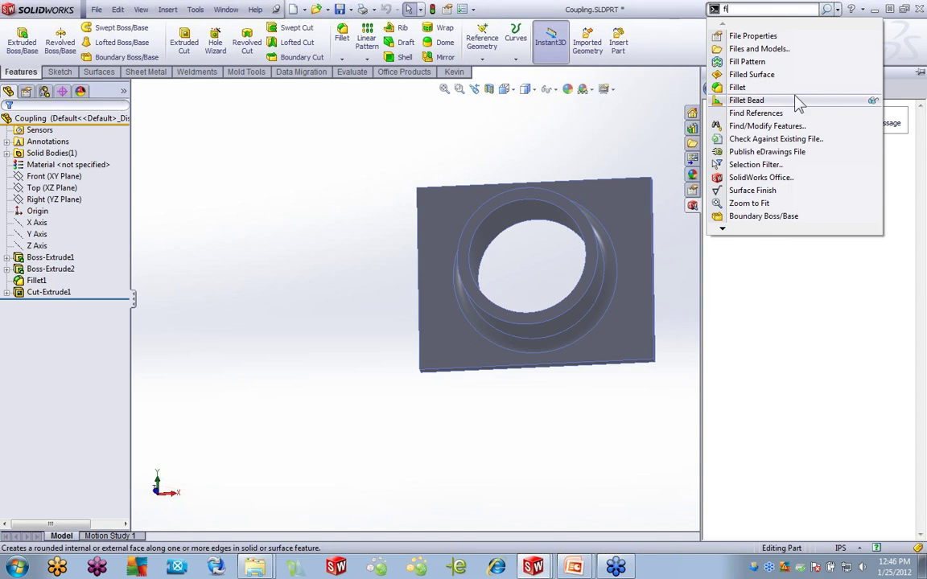
{"action": "left_click", "coordinate": [873, 89]}
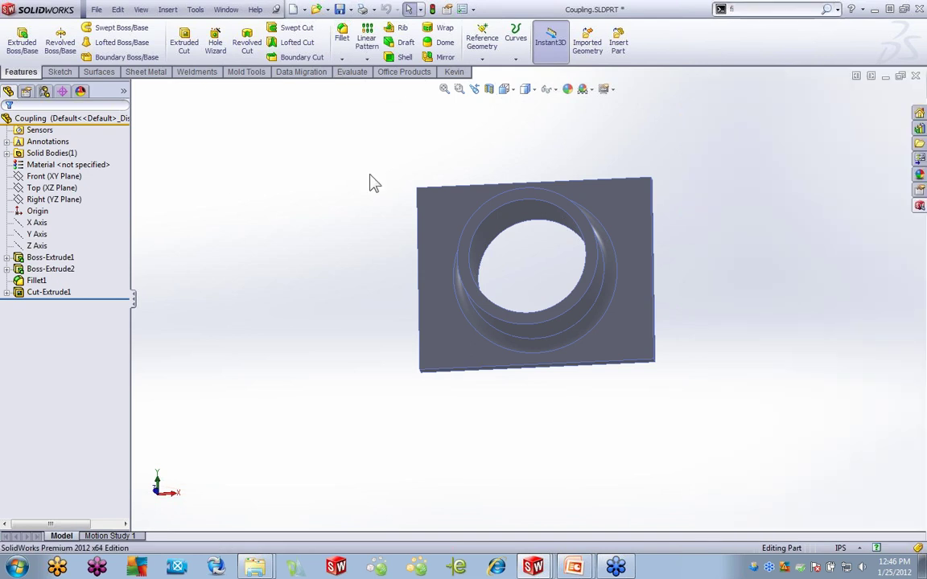
{"action": "left_click", "coordinate": [368, 182]}
{"action": "key", "text": "s"}
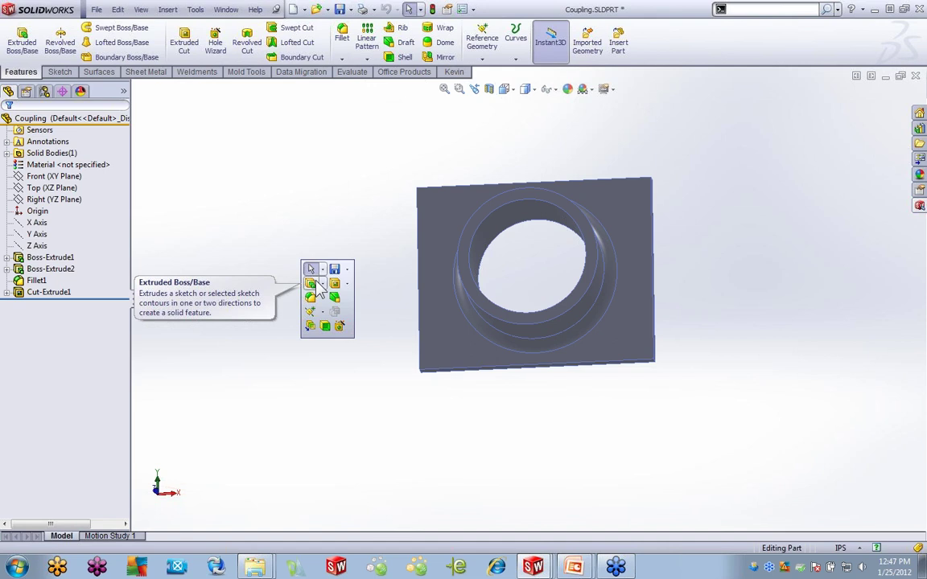
Start Deform from a 'defor' command search, cancel it, and open System Options.
{"action": "type", "text": "def"}
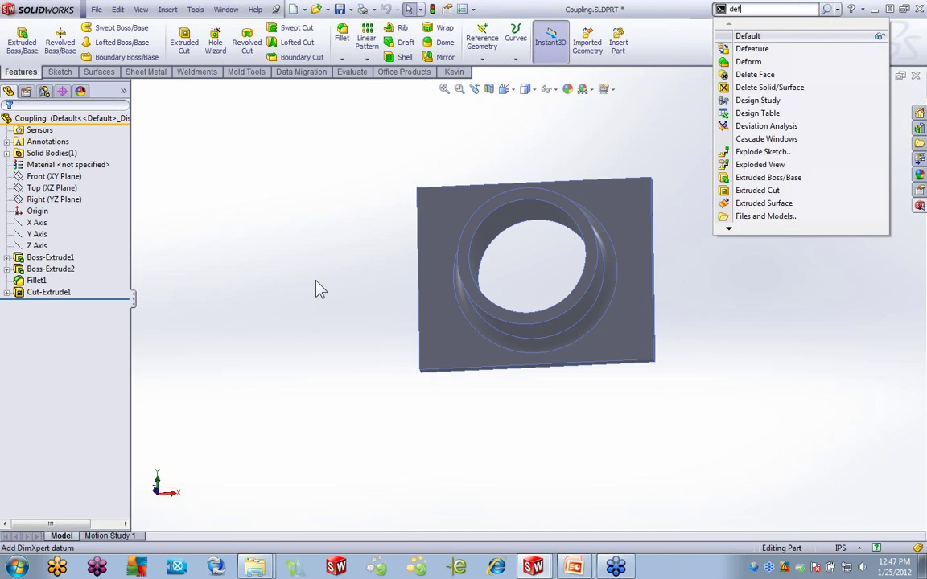
{"action": "type", "text": "or"}
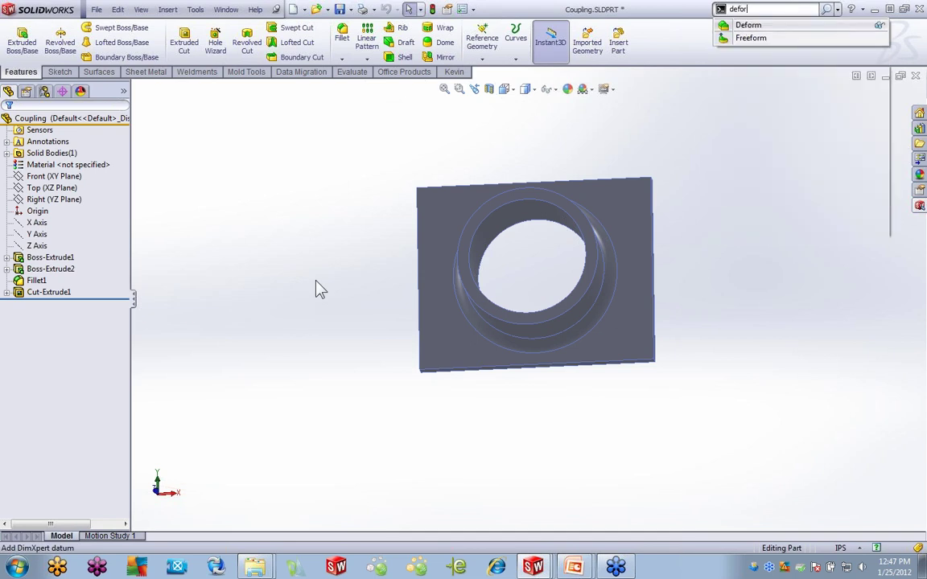
{"action": "key", "text": "Return"}
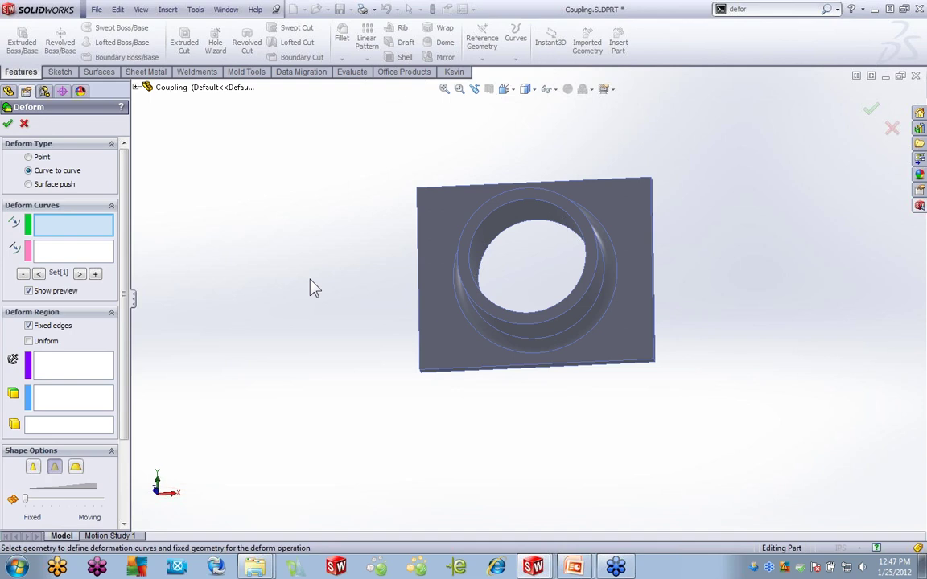
{"action": "left_click", "coordinate": [24, 123]}
{"action": "left_click", "coordinate": [464, 9]}
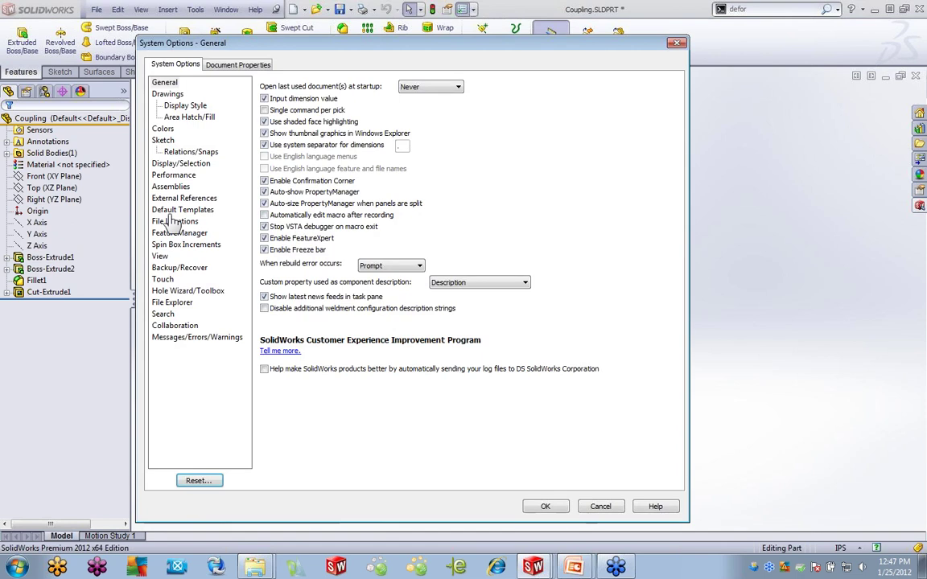
Enable 'Schedule dissection daily' (11:00 PM to 5:00 AM) on the Search options page.
{"action": "left_click", "coordinate": [163, 314]}
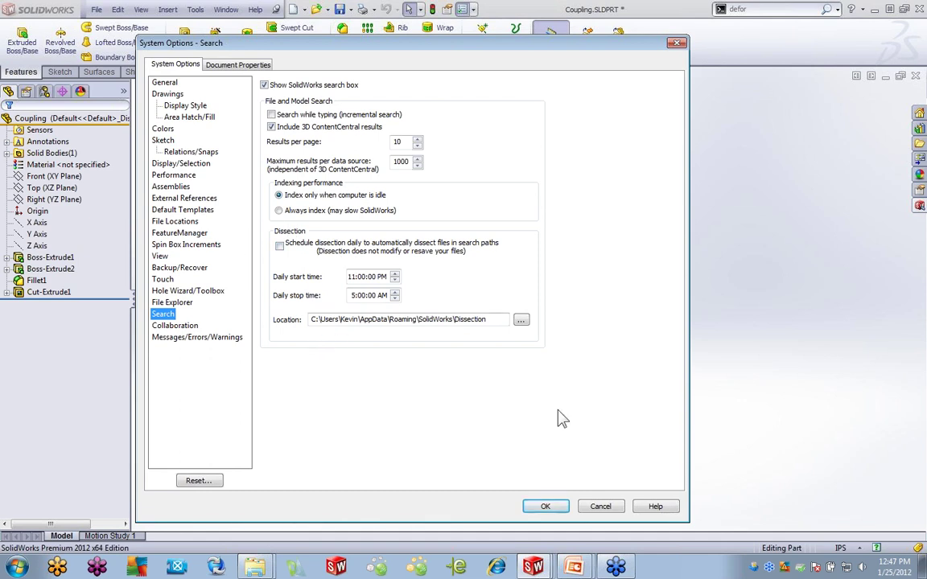
{"action": "left_click", "coordinate": [545, 507]}
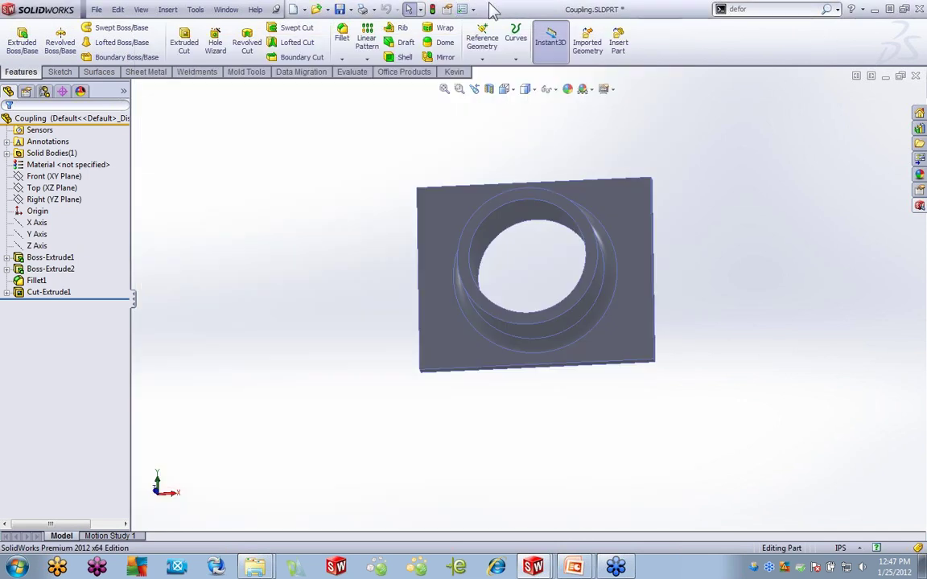
{"action": "left_click", "coordinate": [446, 9]}
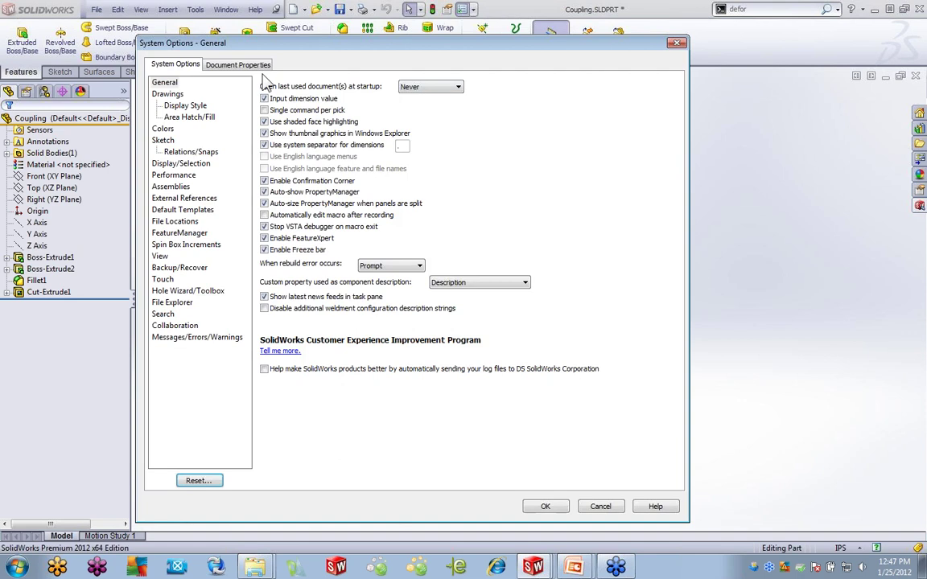
{"action": "left_click", "coordinate": [163, 314]}
{"action": "left_click", "coordinate": [281, 245]}
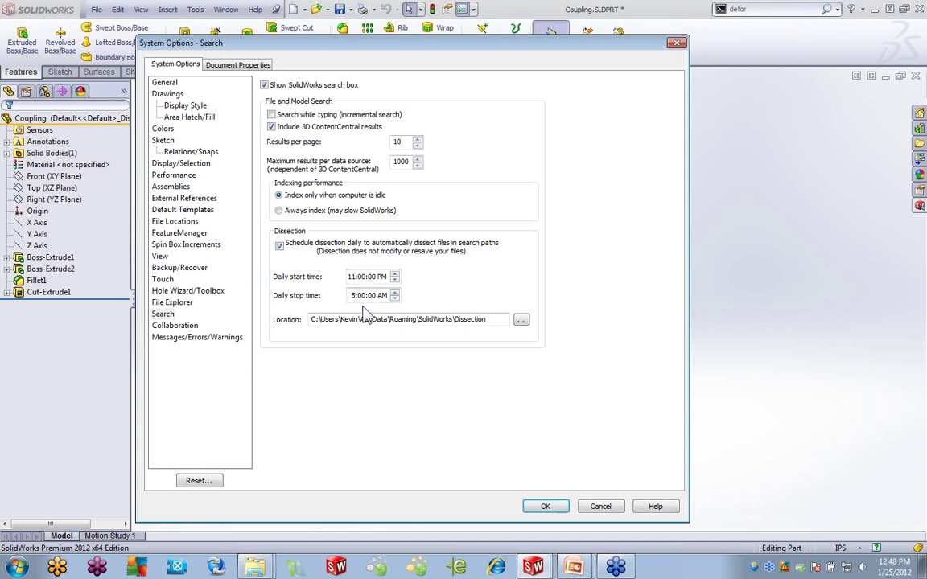
{"action": "left_click", "coordinate": [547, 505]}
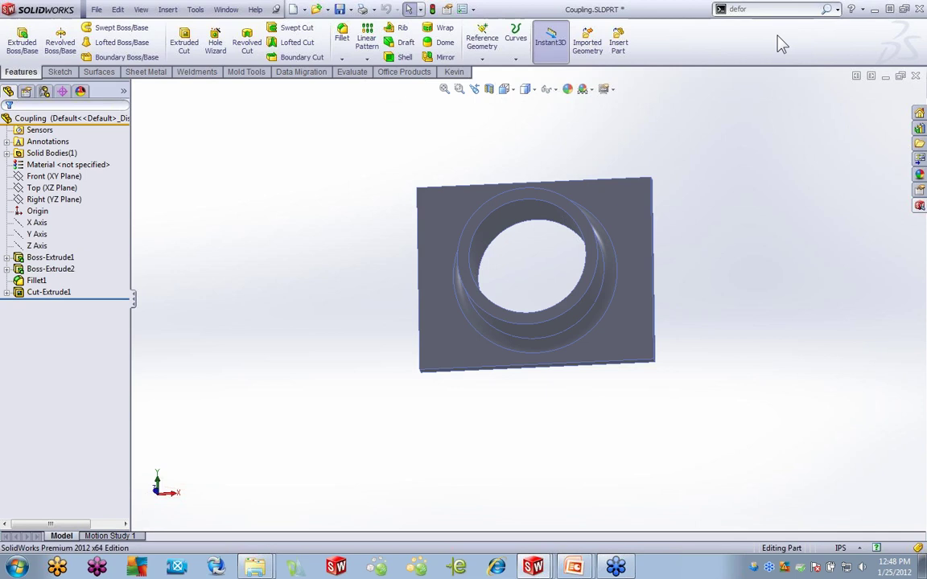
{"action": "left_click", "coordinate": [755, 10]}
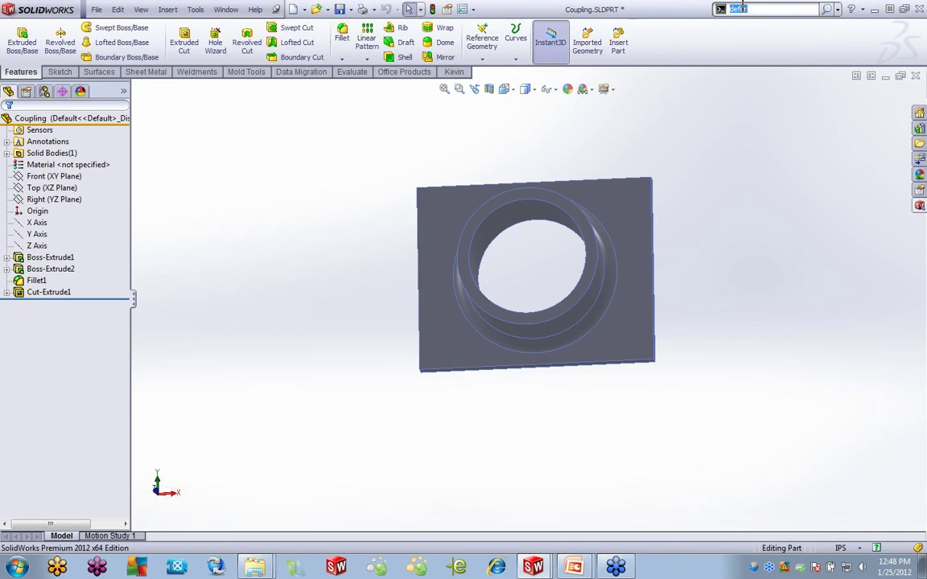
Search Files and Models for 'coupling'.
{"action": "left_click", "coordinate": [837, 9]}
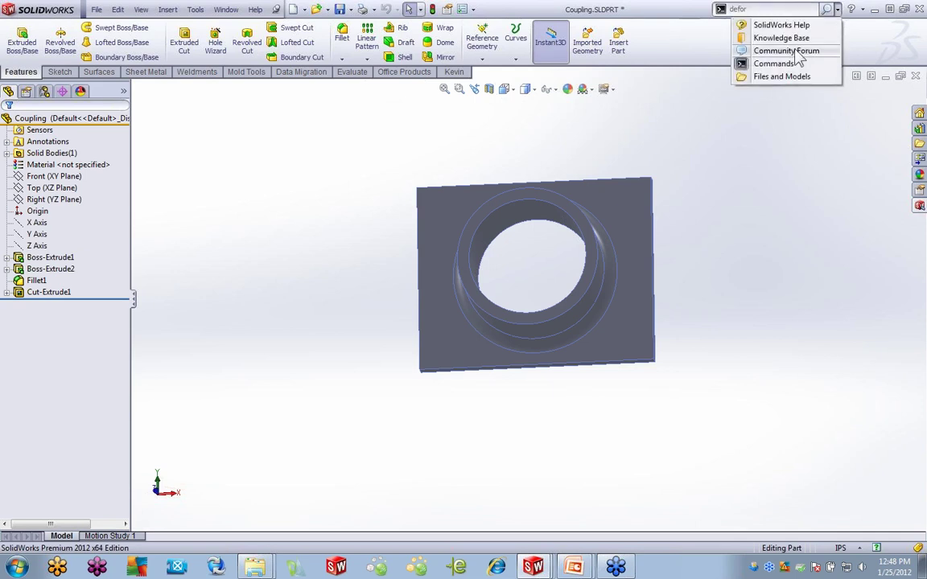
{"action": "left_click", "coordinate": [782, 76]}
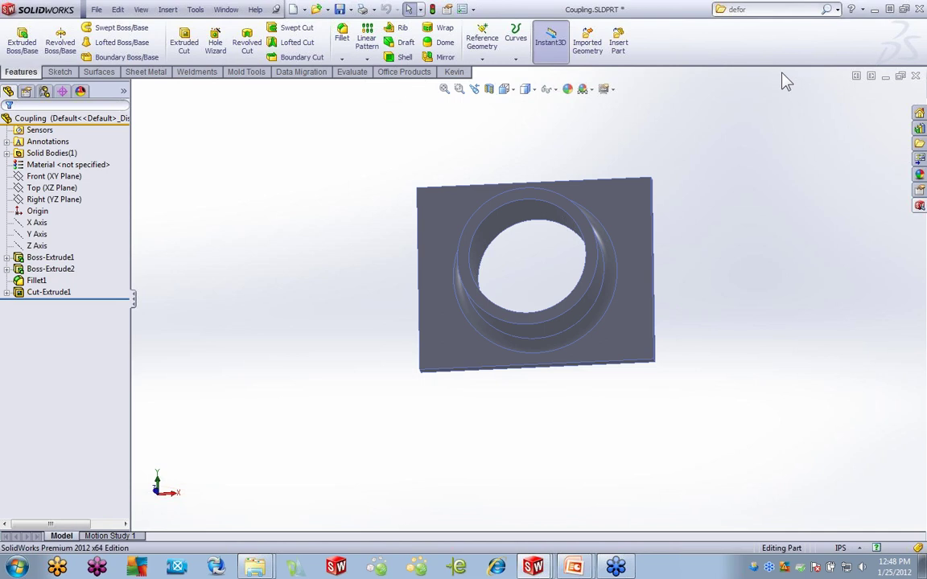
{"action": "left_click", "coordinate": [737, 9]}
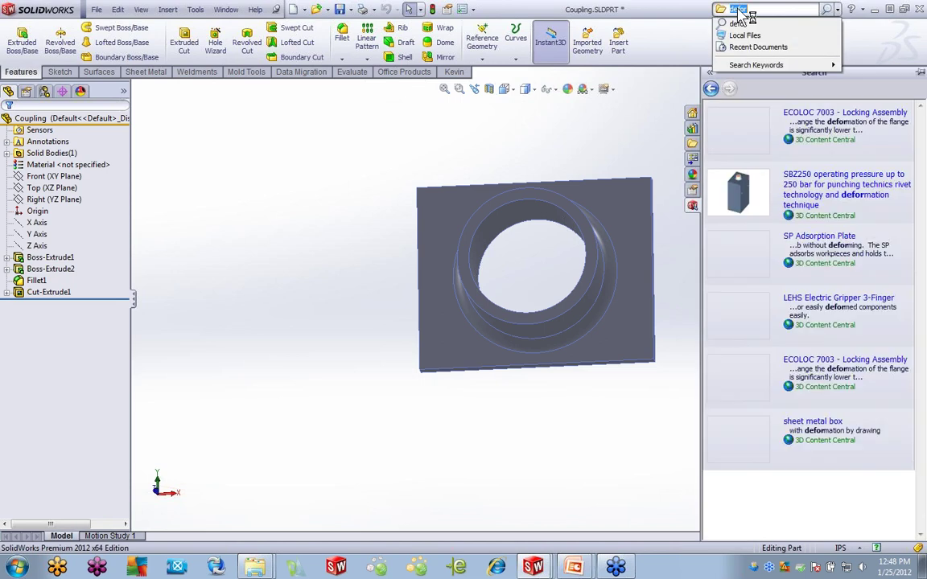
{"action": "type", "text": "co"}
{"action": "key", "text": "Return"}
{"action": "type", "text": "upling"}
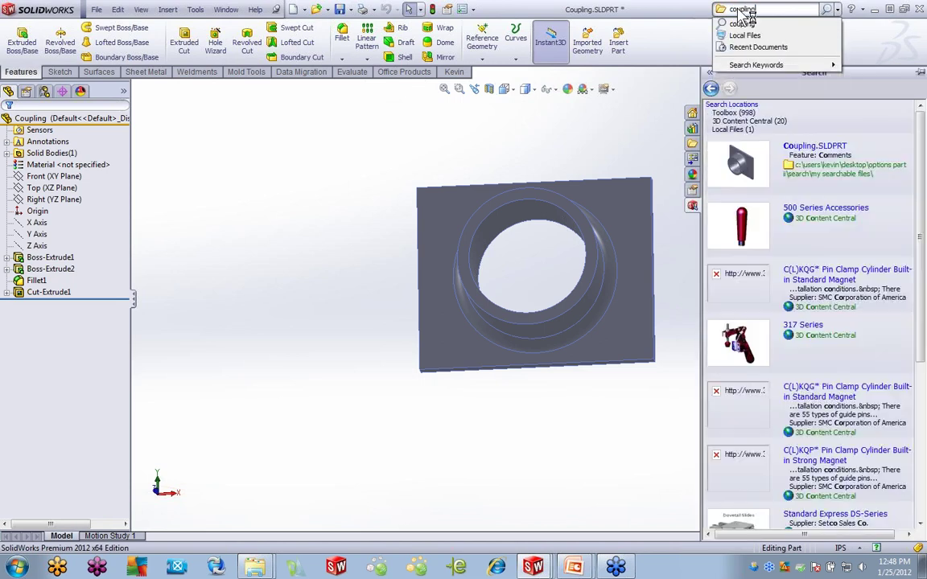
{"action": "key", "text": "Return"}
Browse Coupling.SLDPRT's results into Boss-Extrude2 to show Sketch2.
{"action": "mouse_move", "coordinate": [805, 64]}
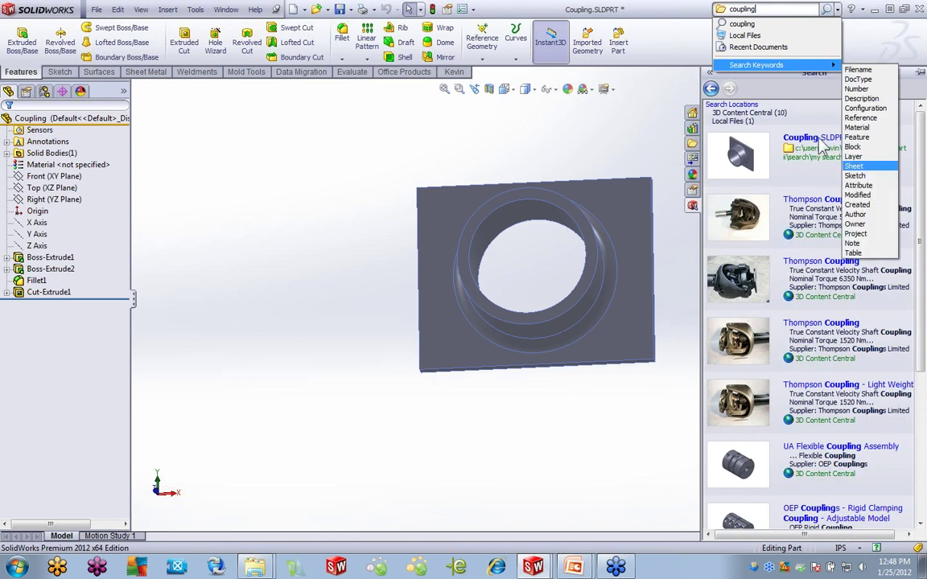
{"action": "left_click", "coordinate": [817, 147]}
{"action": "left_click", "coordinate": [817, 144]}
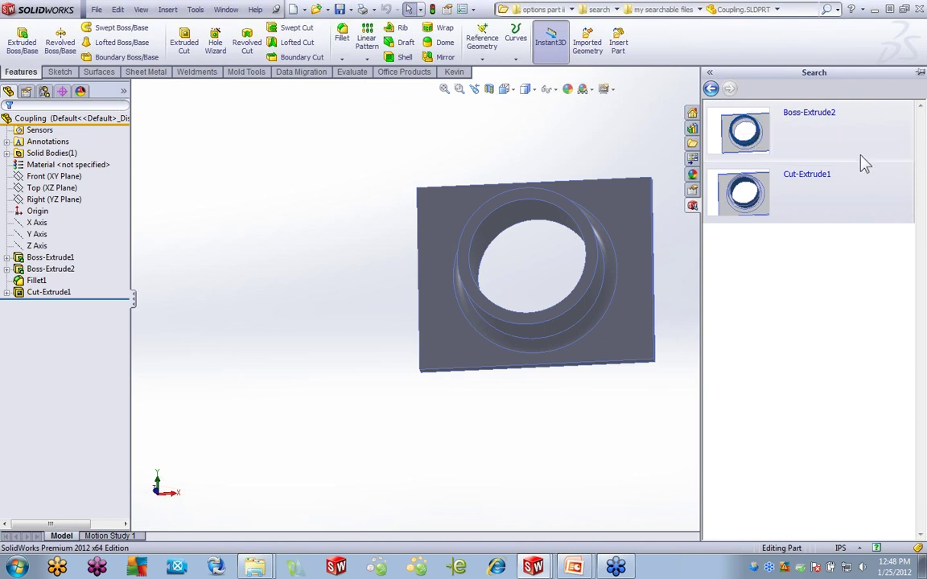
{"action": "left_click", "coordinate": [802, 117]}
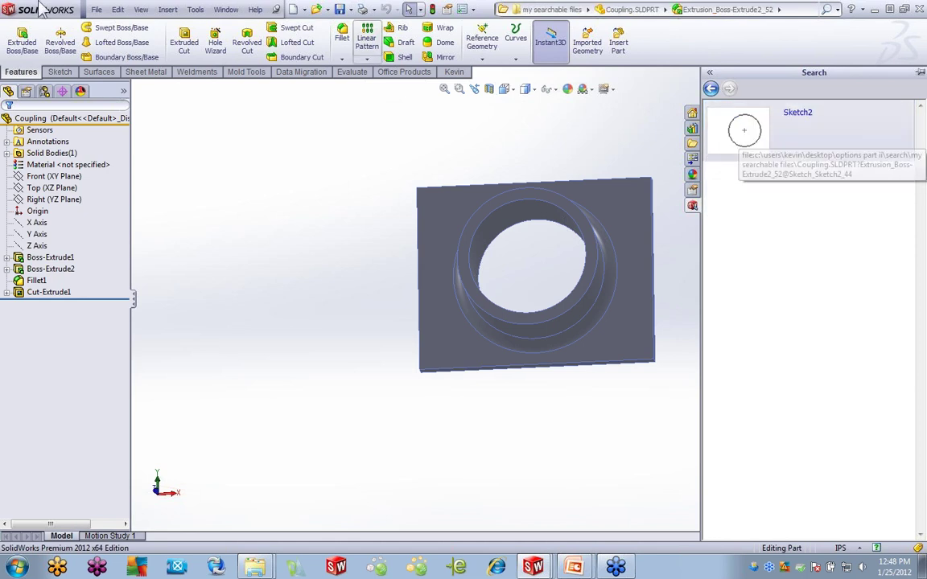
Create a new inch part from the prt_in template.
{"action": "left_click", "coordinate": [95, 9]}
{"action": "left_click", "coordinate": [109, 27]}
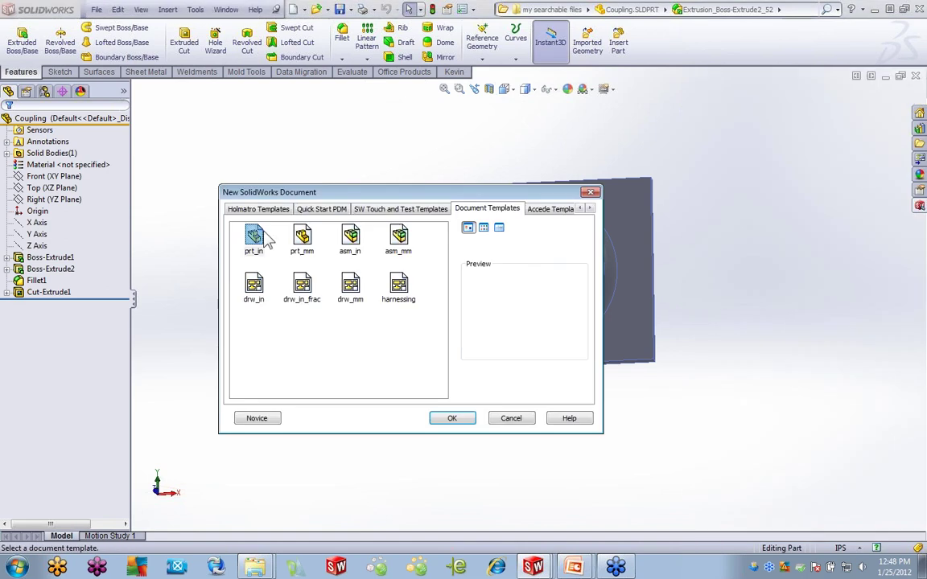
{"action": "left_click", "coordinate": [465, 422]}
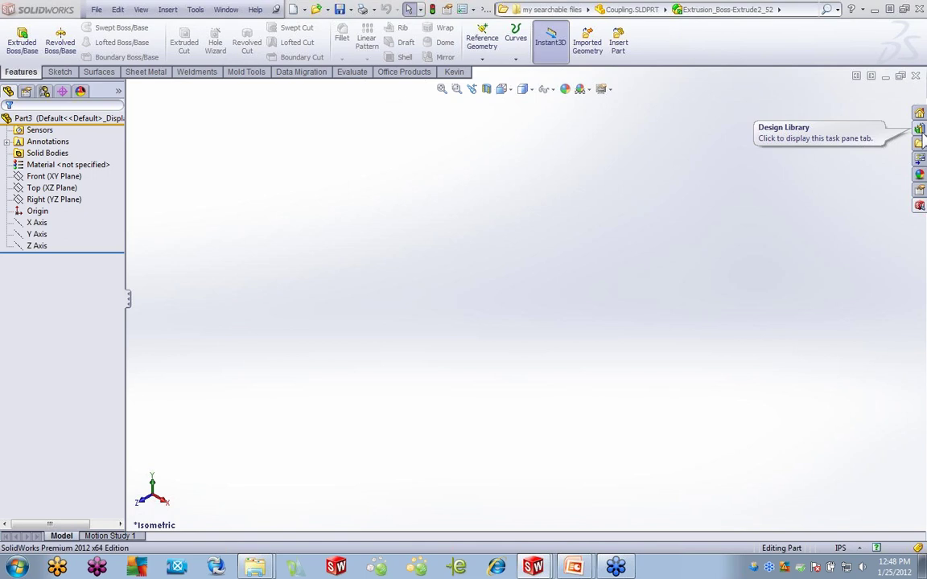
Drag the Sketch2 circle search result into Part3 as Sketch1.
{"action": "left_click", "coordinate": [920, 204]}
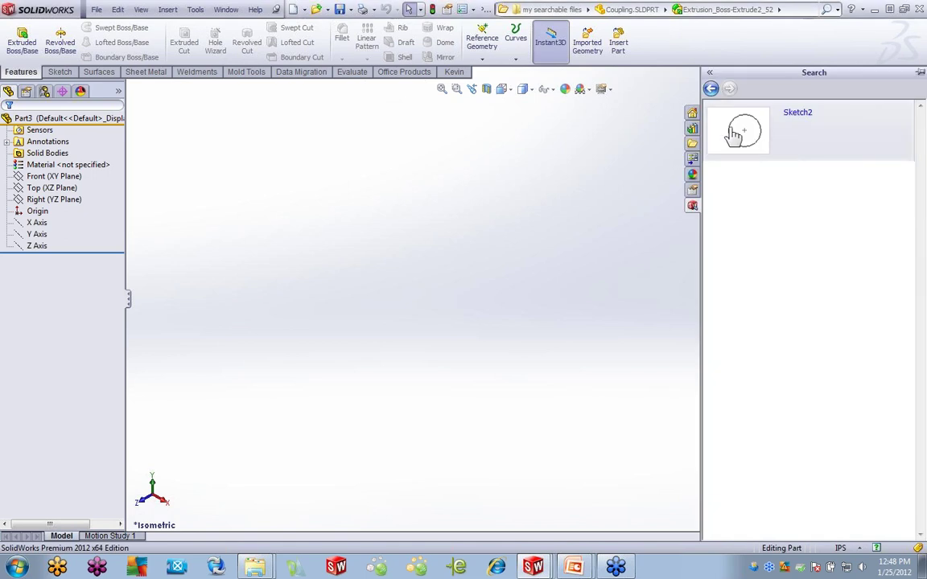
{"action": "left_click_drag", "start_coordinate": [740, 130], "coordinate": [521, 233]}
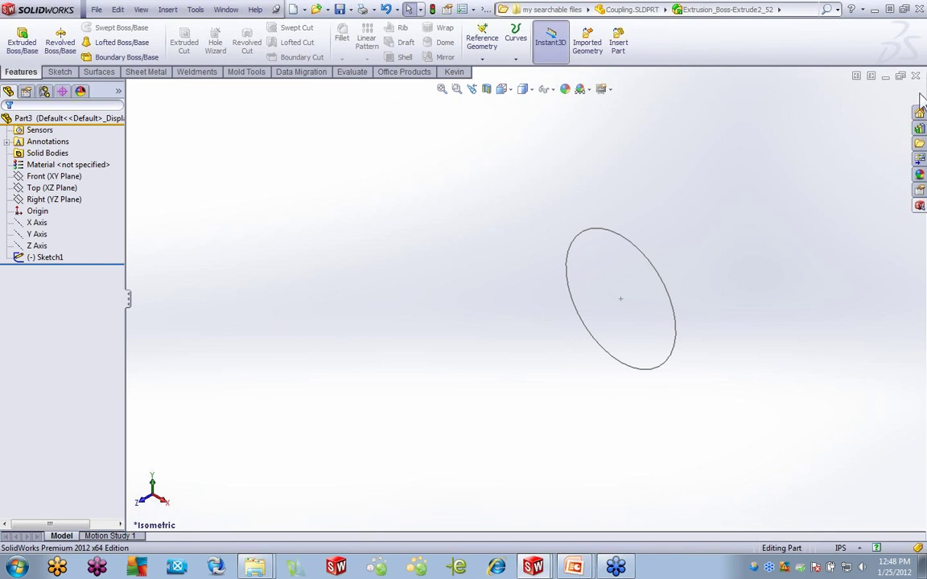
{"action": "left_click", "coordinate": [920, 206]}
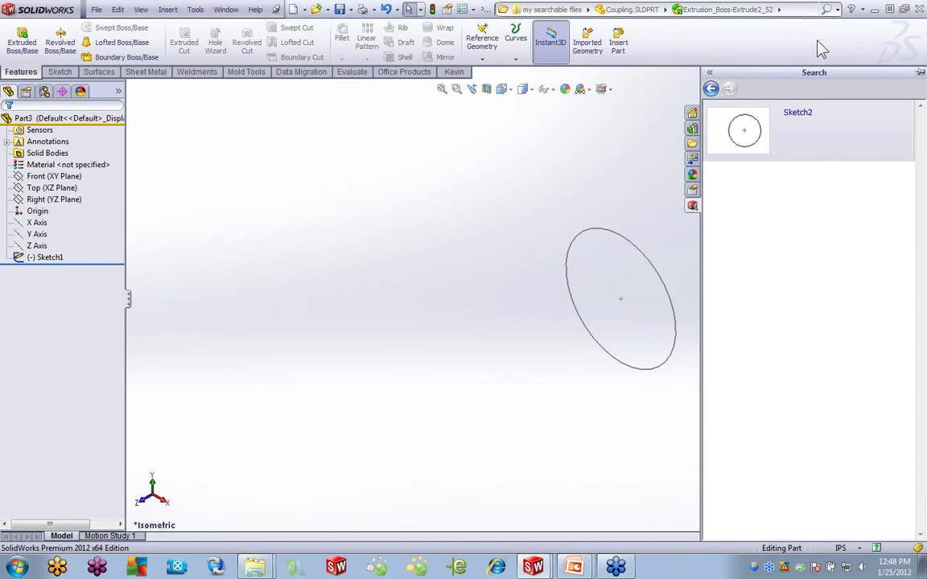
Return to the coupling results and run a wildcard '*' search for all files.
{"action": "left_click", "coordinate": [711, 88]}
{"action": "left_click", "coordinate": [711, 89]}
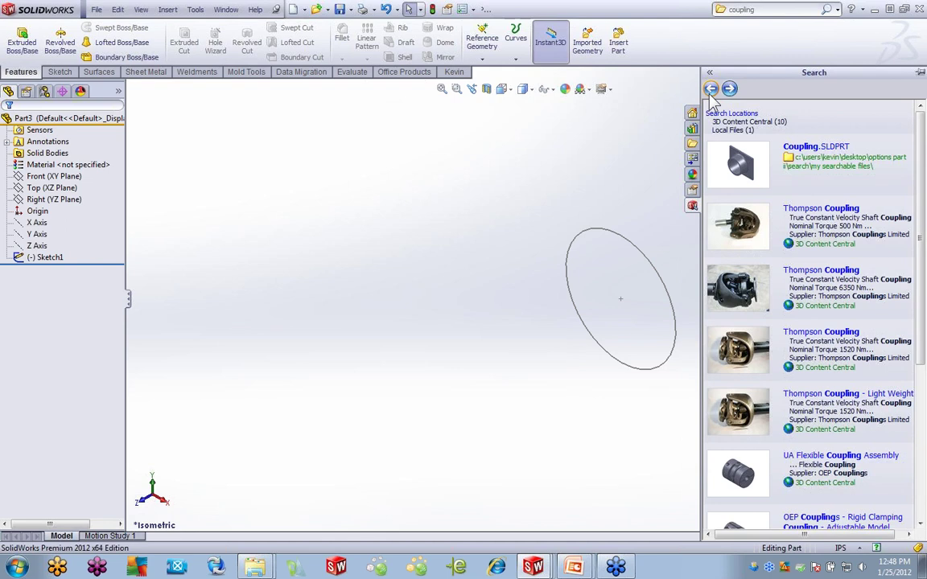
{"action": "left_click", "coordinate": [766, 9]}
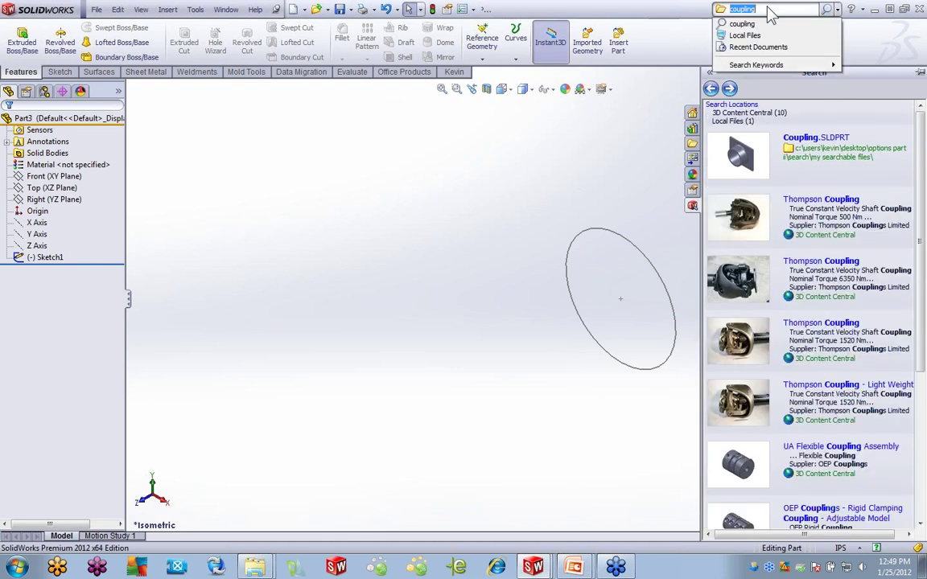
{"action": "type", "text": "*"}
{"action": "key", "text": "Return"}
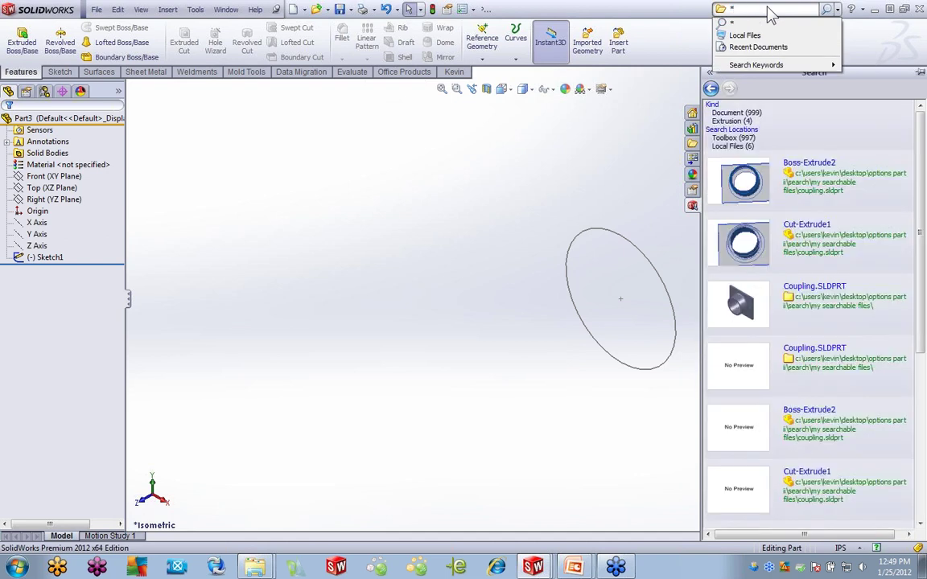
Open the (heavy) external_is.sldprt retaining ring result and accept dissecting it.
{"action": "mouse_move", "coordinate": [756, 64]}
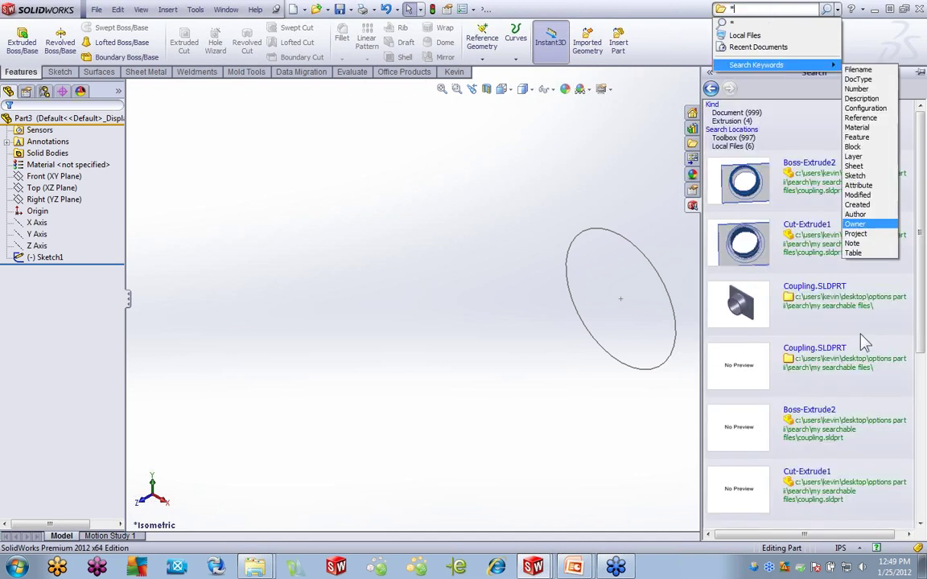
{"action": "left_click", "coordinate": [923, 320]}
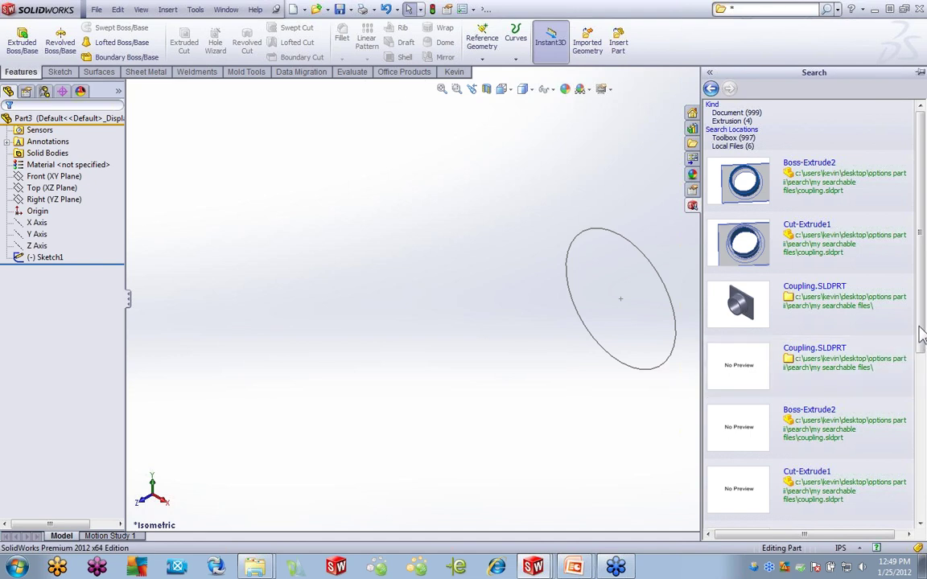
{"action": "left_click_drag", "start_coordinate": [923, 336], "coordinate": [921, 429]}
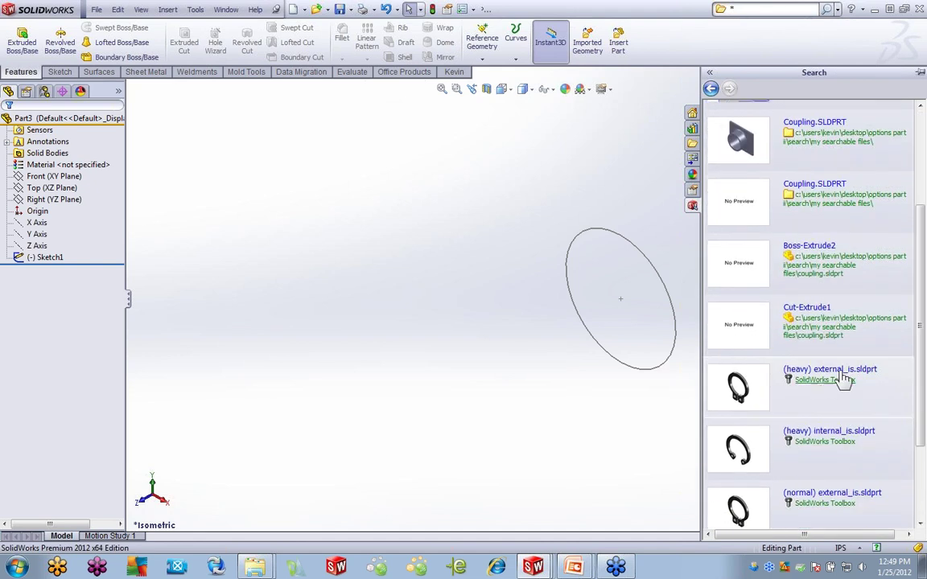
{"action": "left_click", "coordinate": [735, 386]}
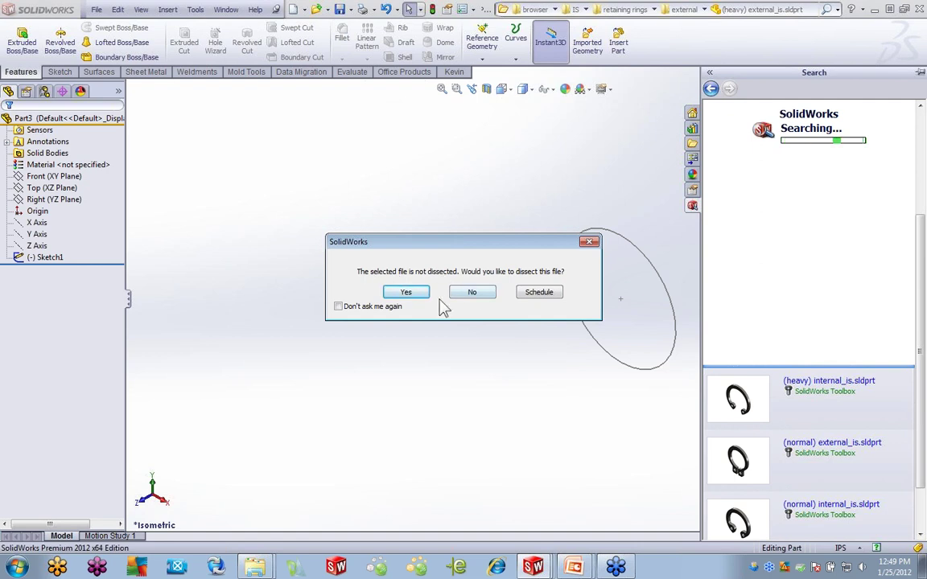
{"action": "left_click", "coordinate": [407, 292]}
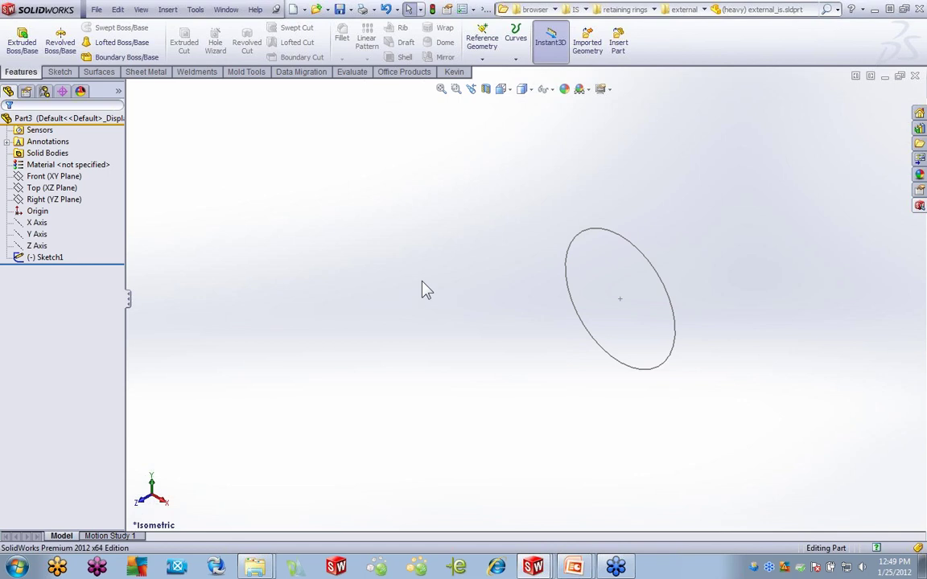
Drag the retaining ring's BodySke sketch inside Part3's circle, then open Windows Explorer.
{"action": "left_click", "coordinate": [918, 206]}
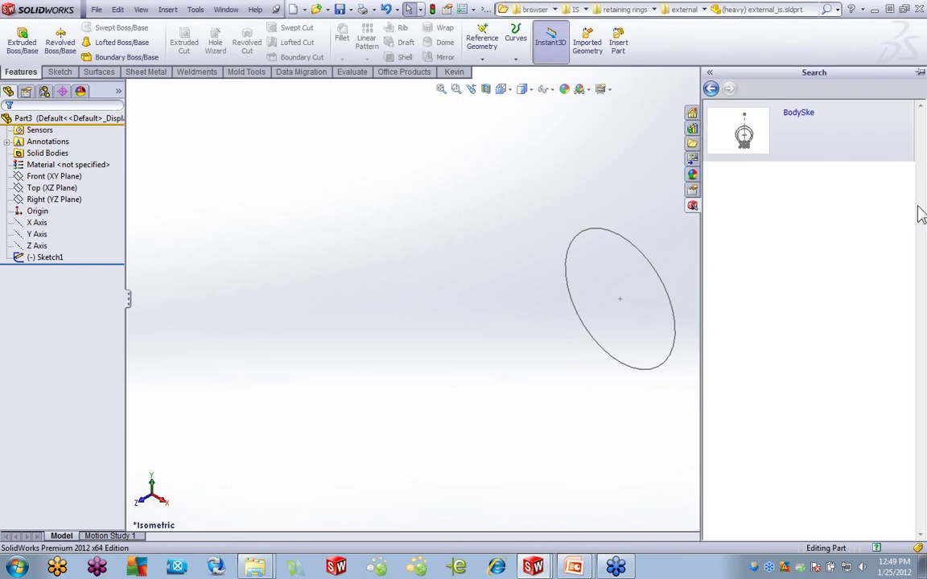
{"action": "left_click", "coordinate": [760, 132]}
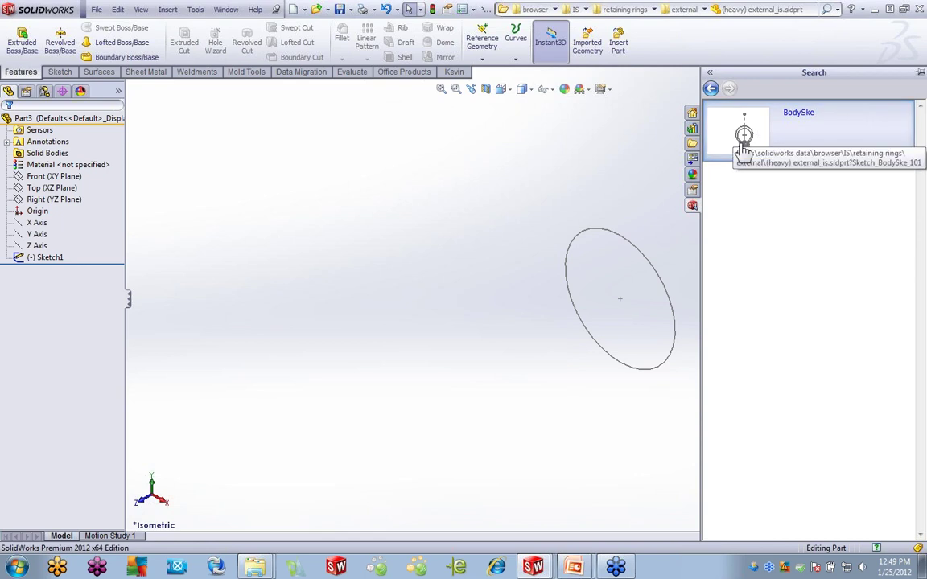
{"action": "mouse_move", "coordinate": [744, 149]}
{"action": "left_mouse_down"}
{"action": "mouse_move", "coordinate": [741, 129]}
{"action": "mouse_move", "coordinate": [483, 236]}
{"action": "left_mouse_up"}
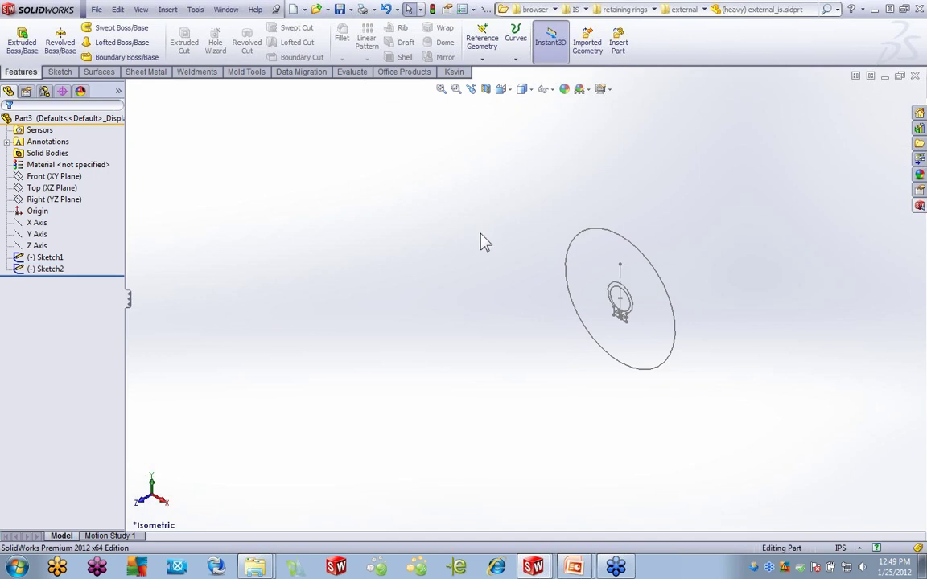
{"action": "scroll", "coordinate": [636, 322], "scroll_direction": "down", "scroll_amount": 10}
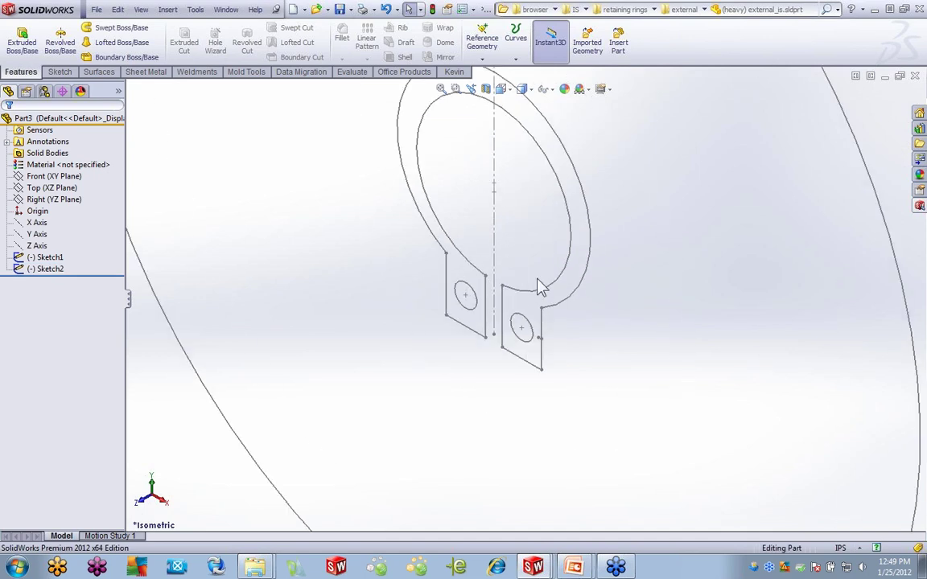
{"action": "scroll", "coordinate": [540, 288], "scroll_direction": "up", "scroll_amount": 8}
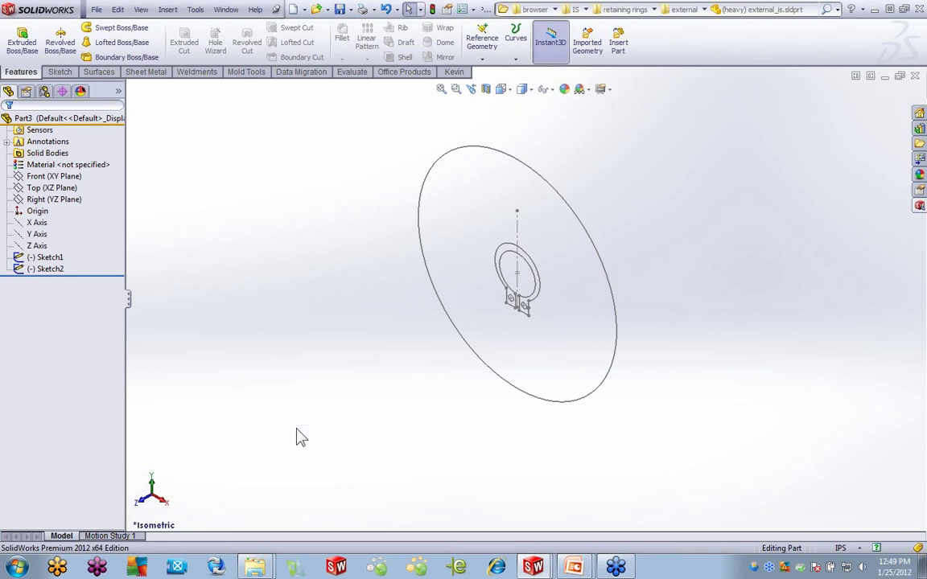
{"action": "key", "text": "super+e"}
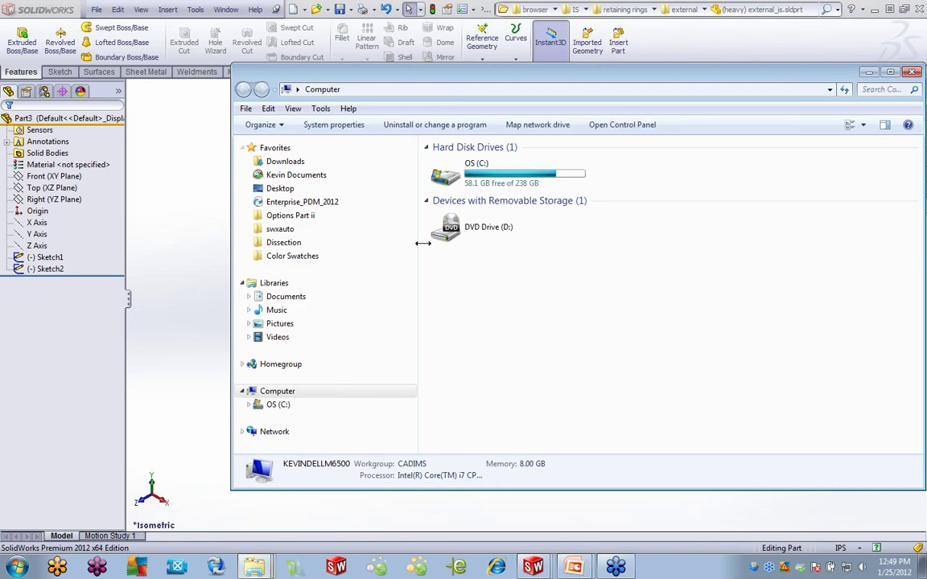
Browse the SolidWorks Dissection subfolders' preview images and Keywords.xml, then close Explorer.
{"action": "left_click", "coordinate": [294, 241]}
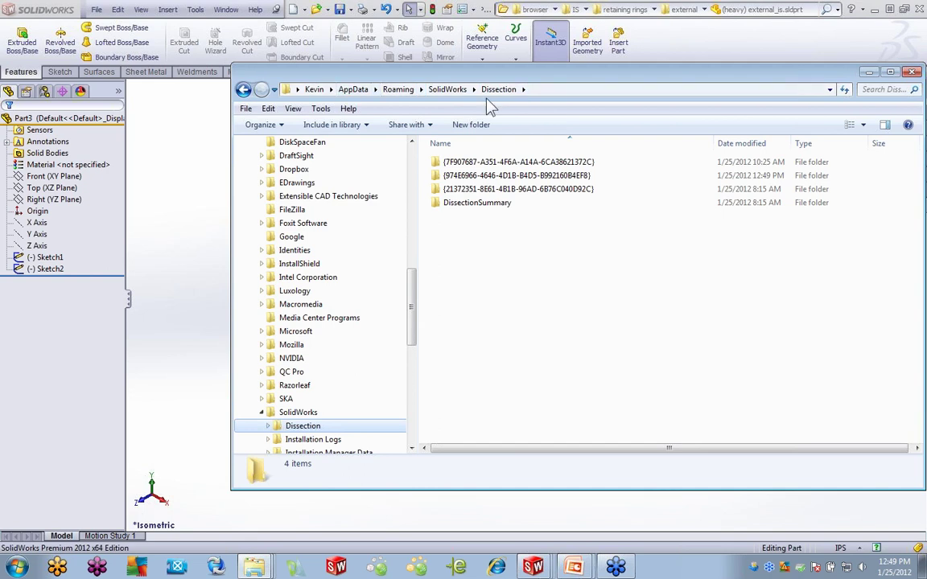
{"action": "double_click", "coordinate": [523, 188]}
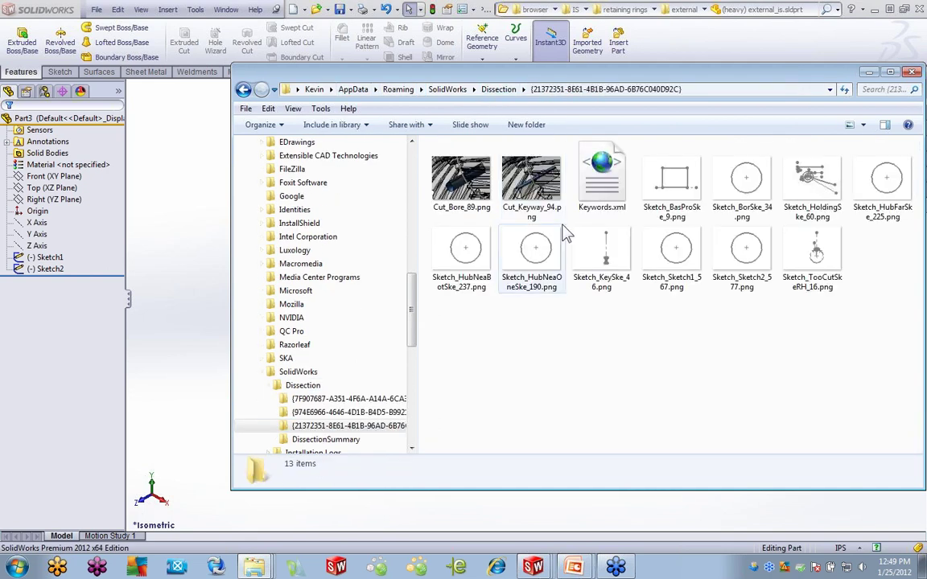
{"action": "left_click", "coordinate": [243, 89]}
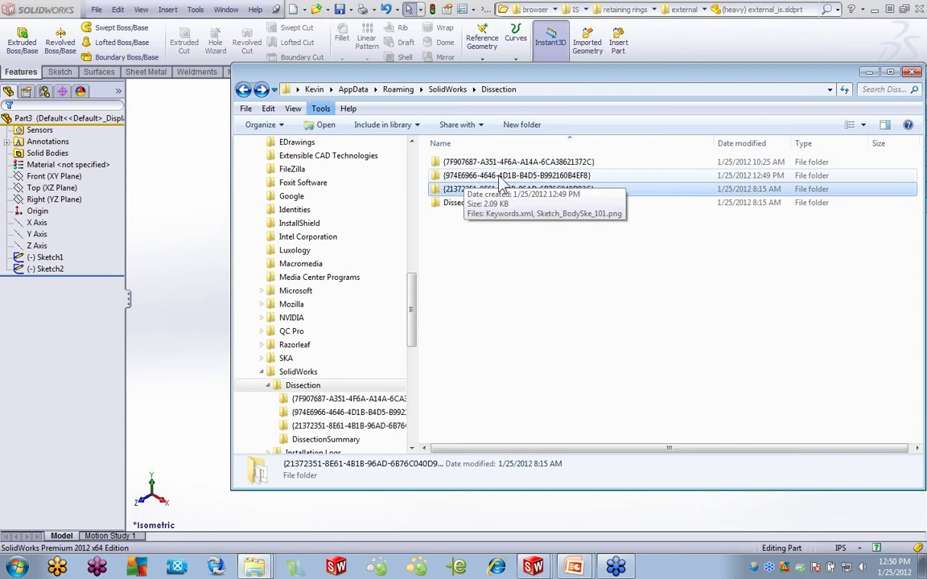
{"action": "double_click", "coordinate": [330, 175]}
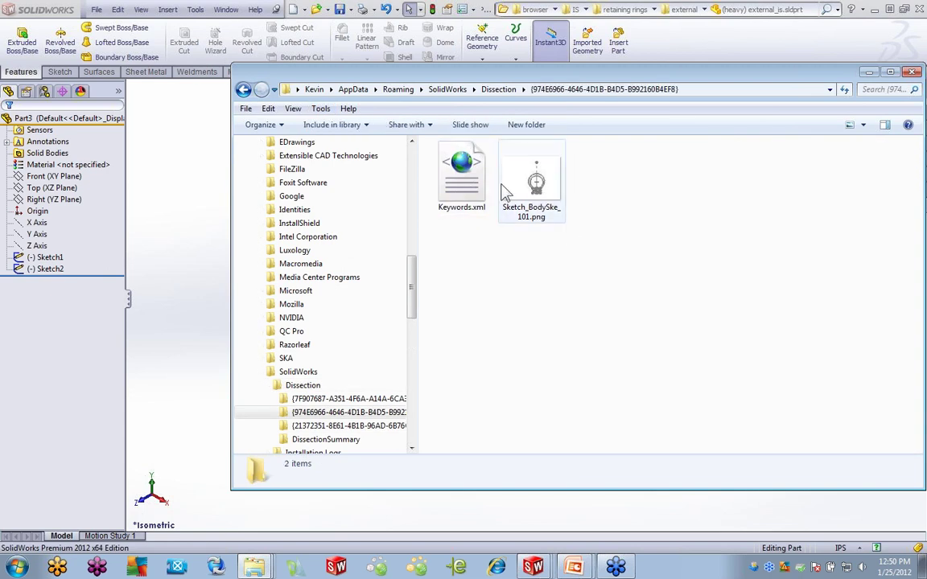
{"action": "left_click", "coordinate": [243, 89]}
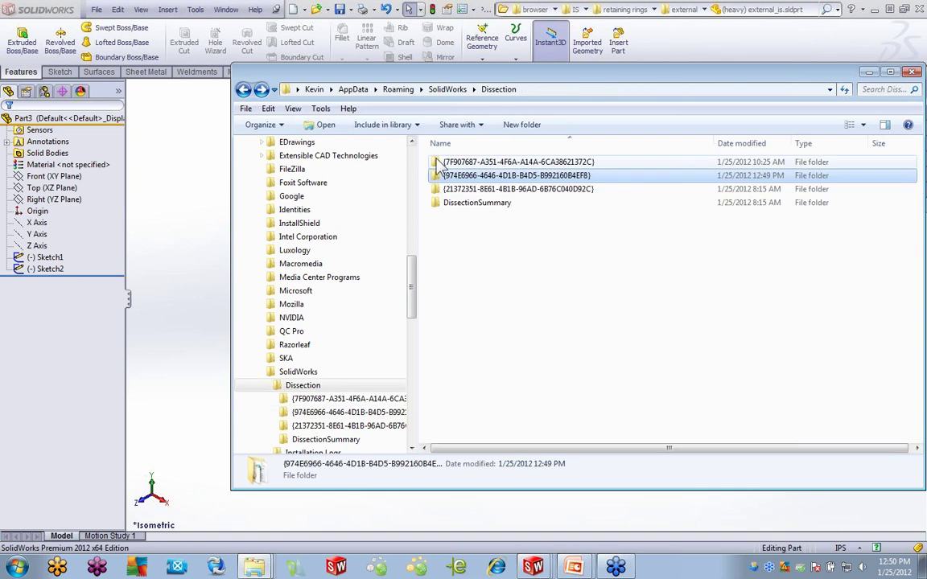
{"action": "left_click", "coordinate": [466, 165]}
{"action": "double_click", "coordinate": [467, 165]}
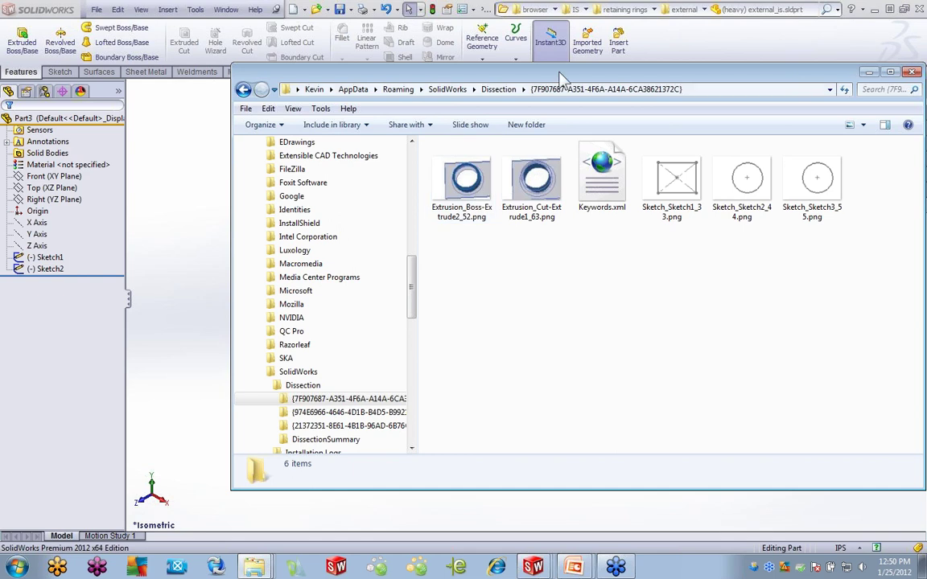
{"action": "left_click_drag", "start_coordinate": [558, 75], "coordinate": [498, 75]}
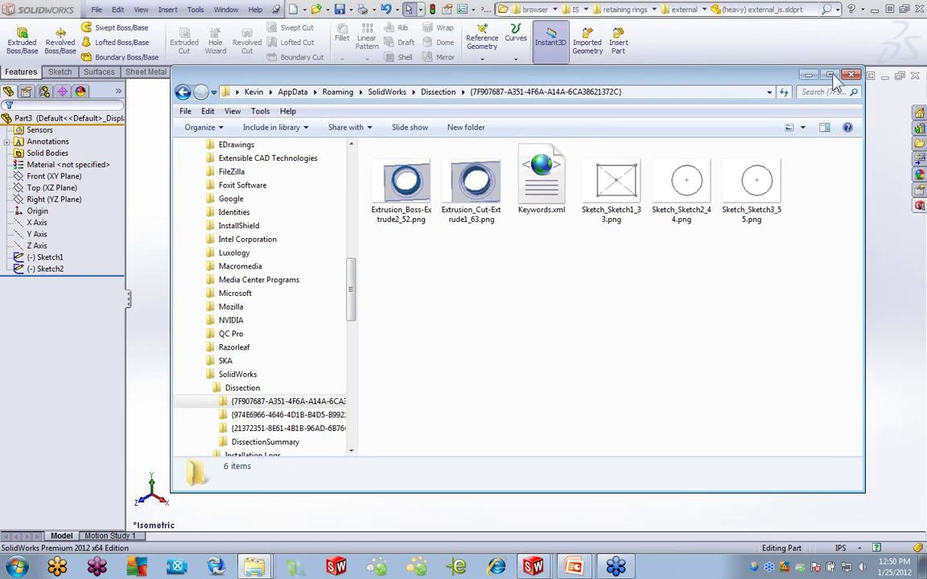
{"action": "left_click", "coordinate": [852, 75]}
Review the Search options with daily dissection off, then show the Search pane's BodySke result.
{"action": "left_click", "coordinate": [461, 8]}
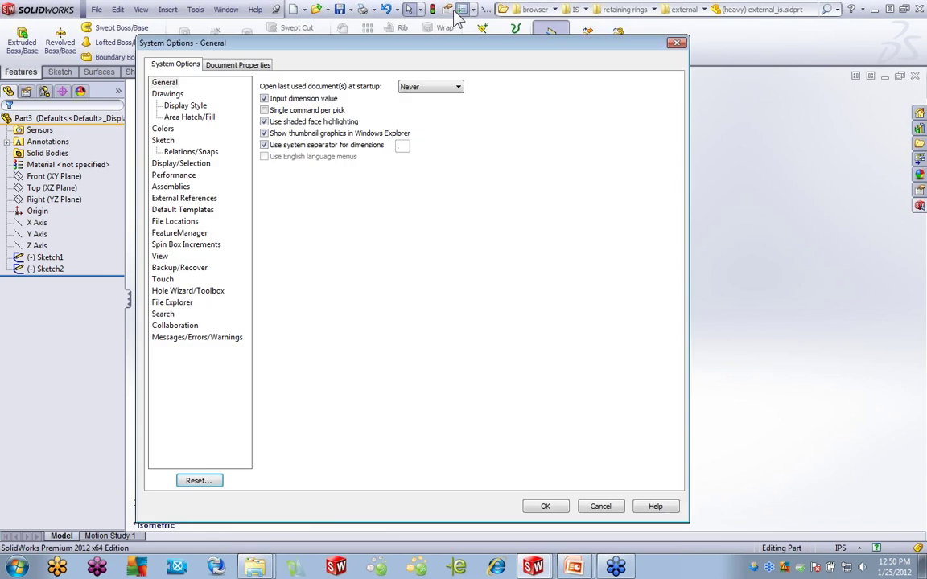
{"action": "left_click", "coordinate": [169, 316]}
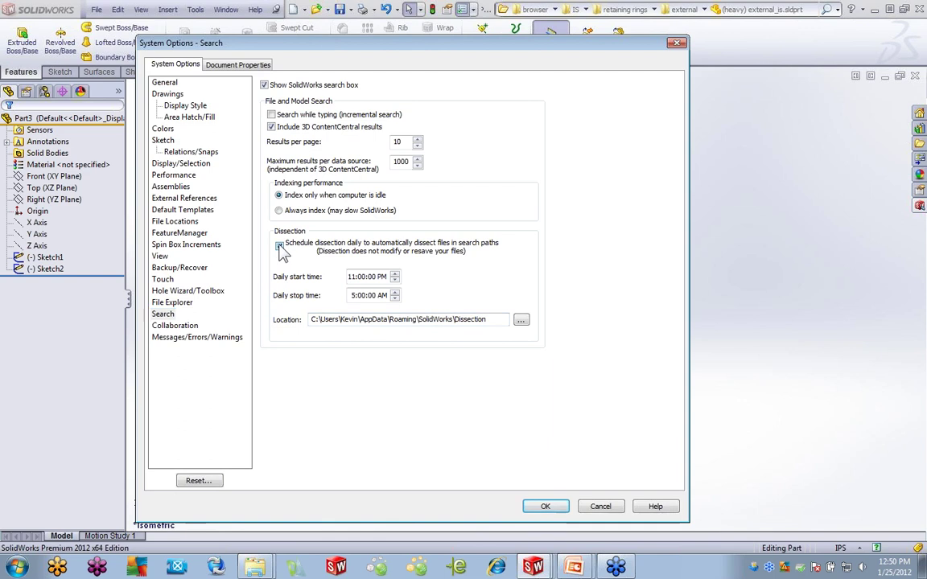
{"action": "left_click", "coordinate": [558, 510]}
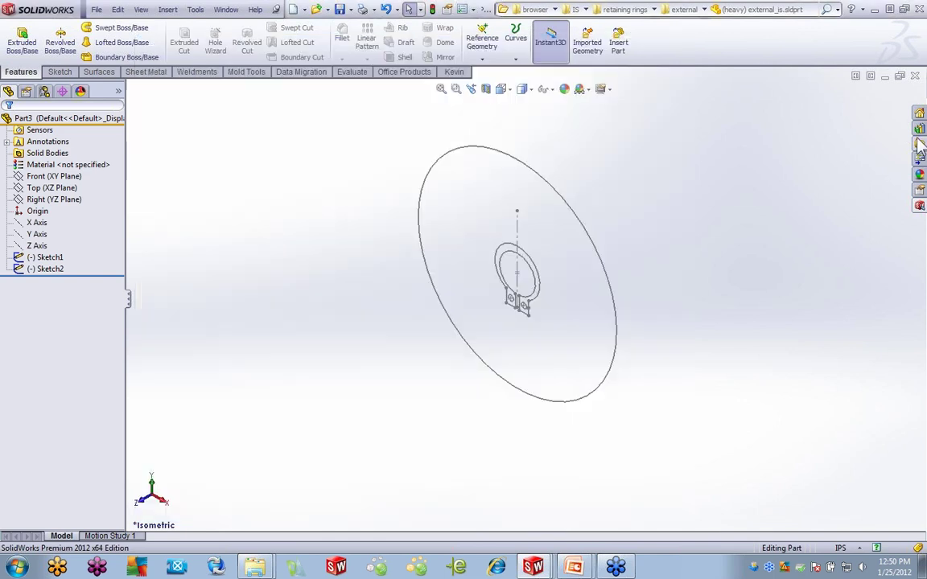
{"action": "left_click", "coordinate": [919, 206]}
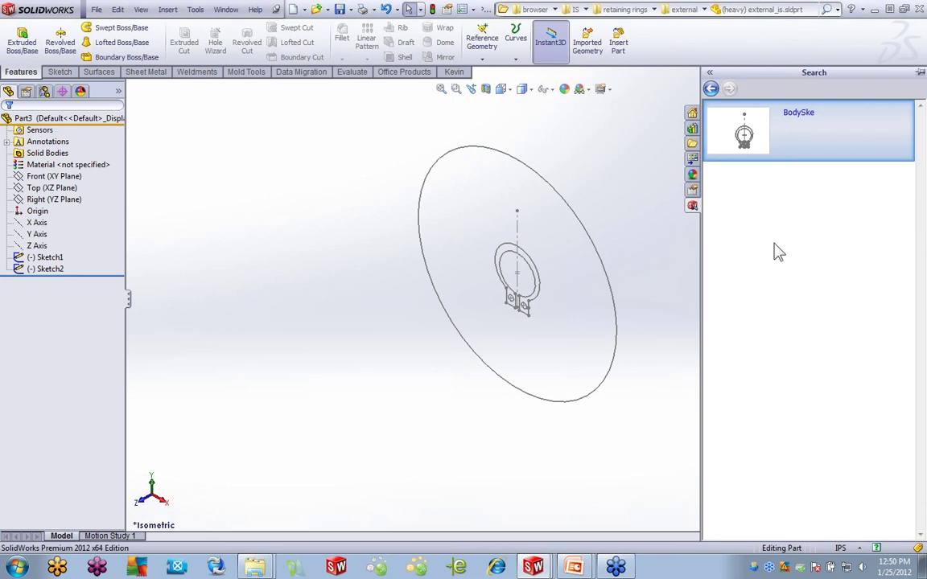
Return to the earlier results, pick (normal) external_is.sldprt, and decline the dissect prompt.
{"action": "left_click", "coordinate": [711, 89]}
{"action": "scroll", "coordinate": [749, 322], "scroll_direction": "down", "scroll_amount": 3}
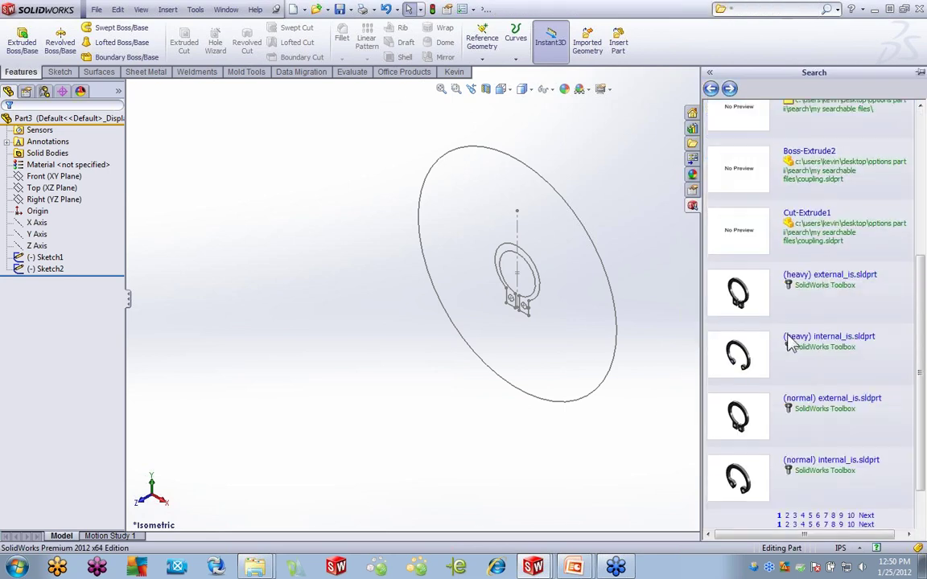
{"action": "left_click", "coordinate": [735, 444]}
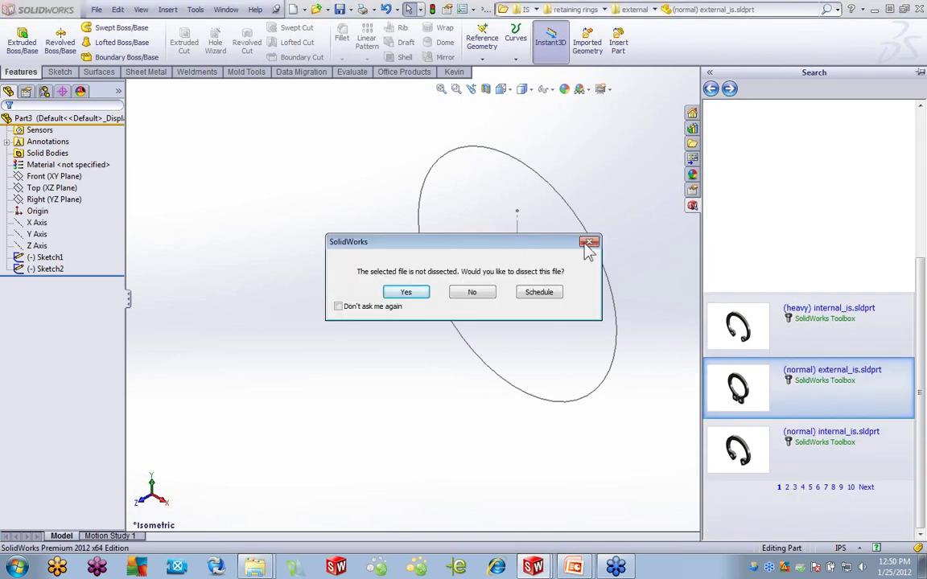
{"action": "left_click", "coordinate": [590, 243]}
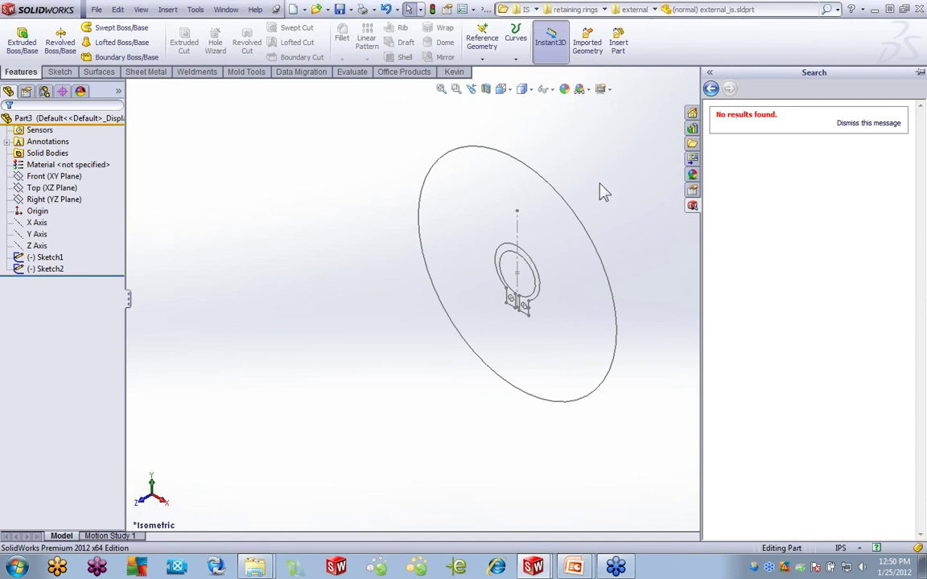
Resume the Options2.pptx slide show and advance to the System Options Collaboration Tab slide.
{"action": "mouse_move", "coordinate": [573, 567]}
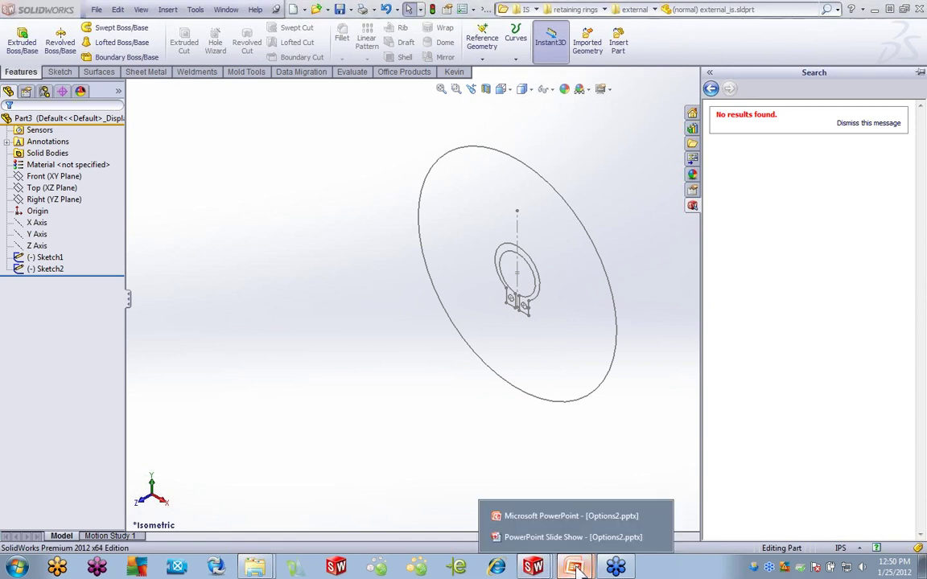
{"action": "left_click", "coordinate": [525, 463]}
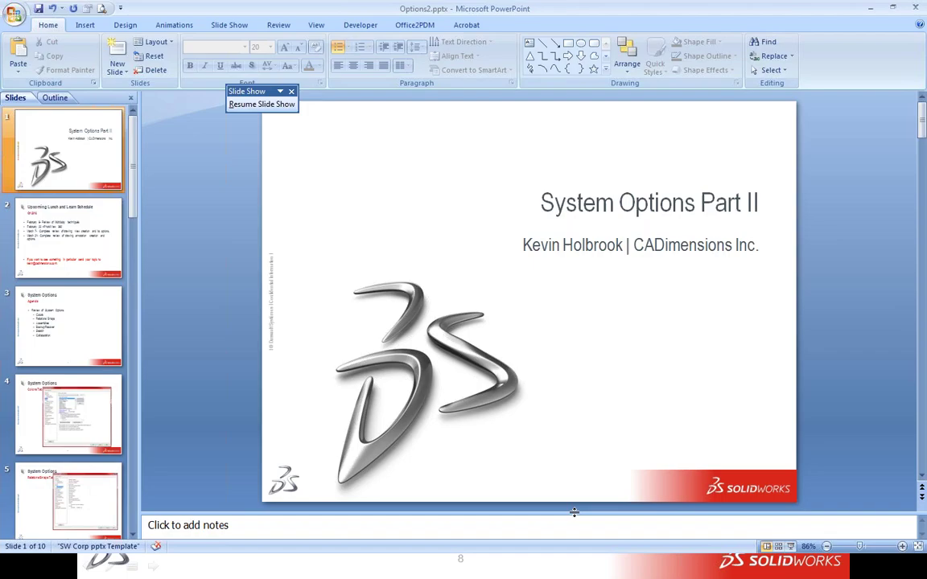
{"action": "left_click", "coordinate": [262, 105]}
{"action": "left_click", "coordinate": [445, 322]}
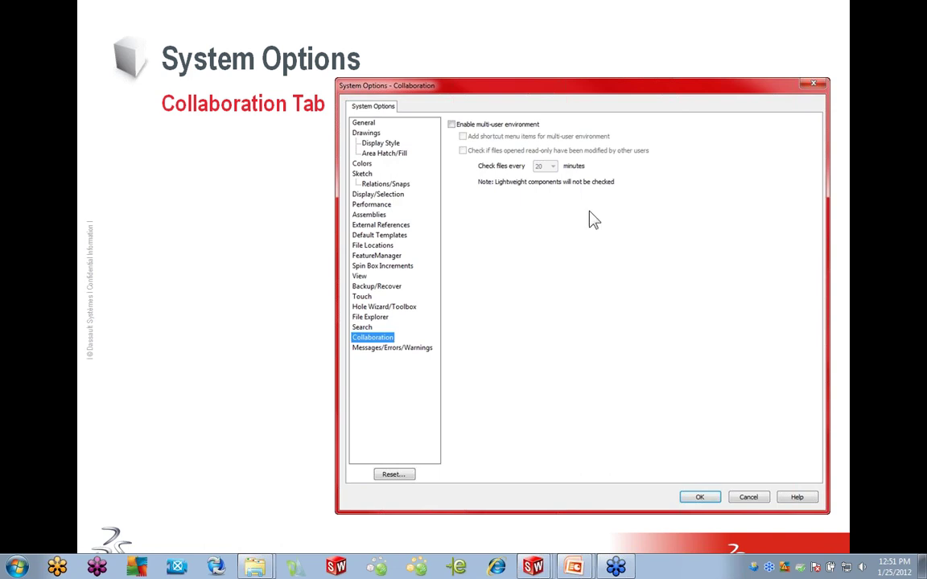
Return to SolidWorks and close the Draw1 drawing.
{"action": "mouse_move", "coordinate": [534, 568]}
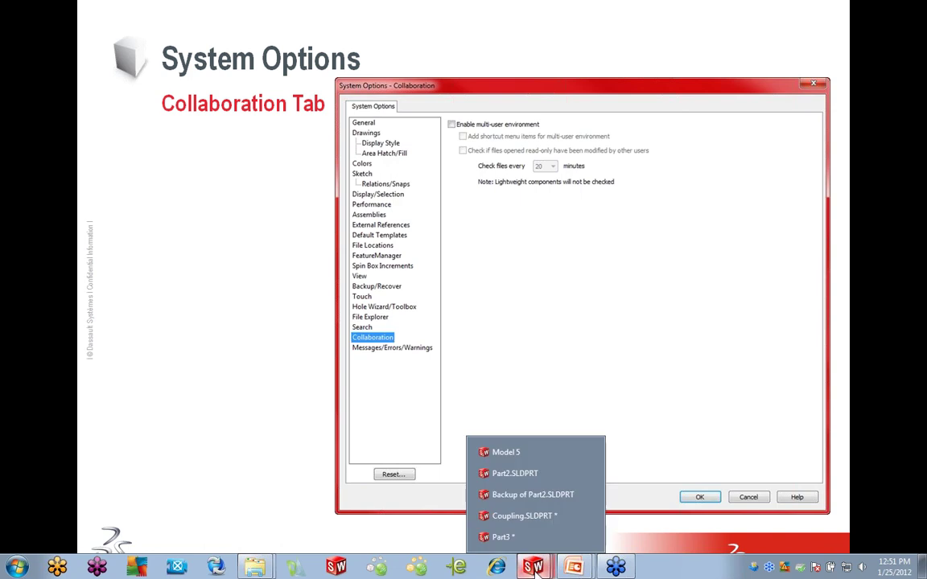
{"action": "left_click", "coordinate": [528, 473]}
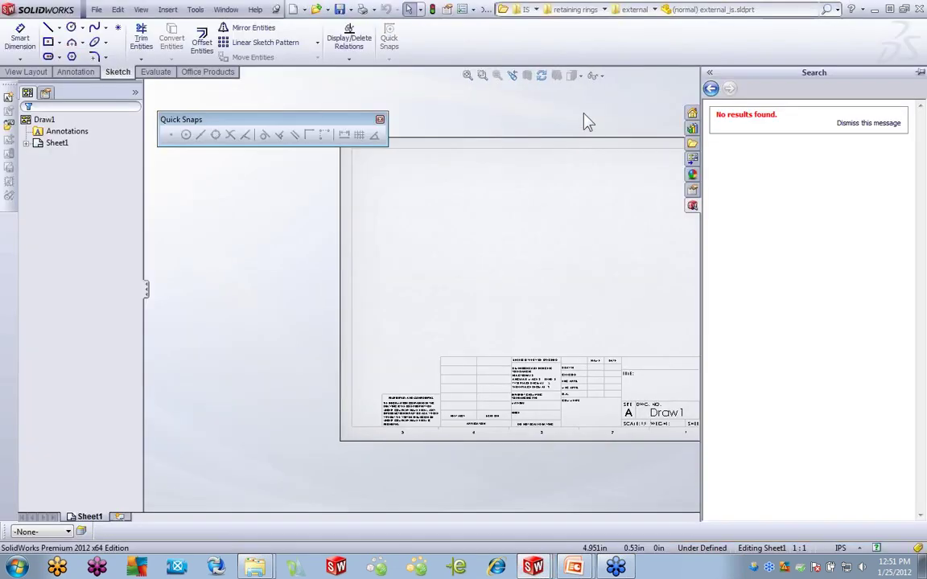
{"action": "left_click", "coordinate": [96, 9]}
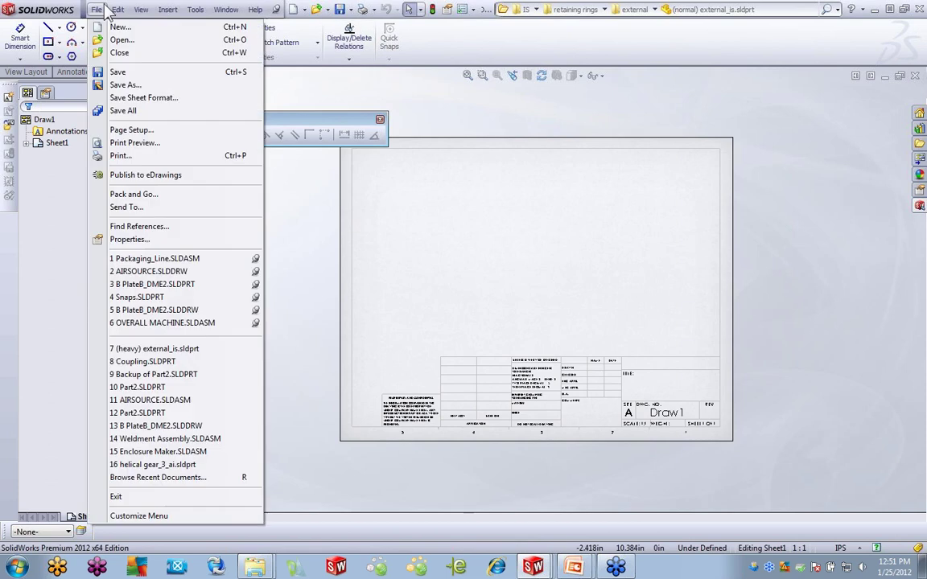
{"action": "left_click", "coordinate": [128, 52]}
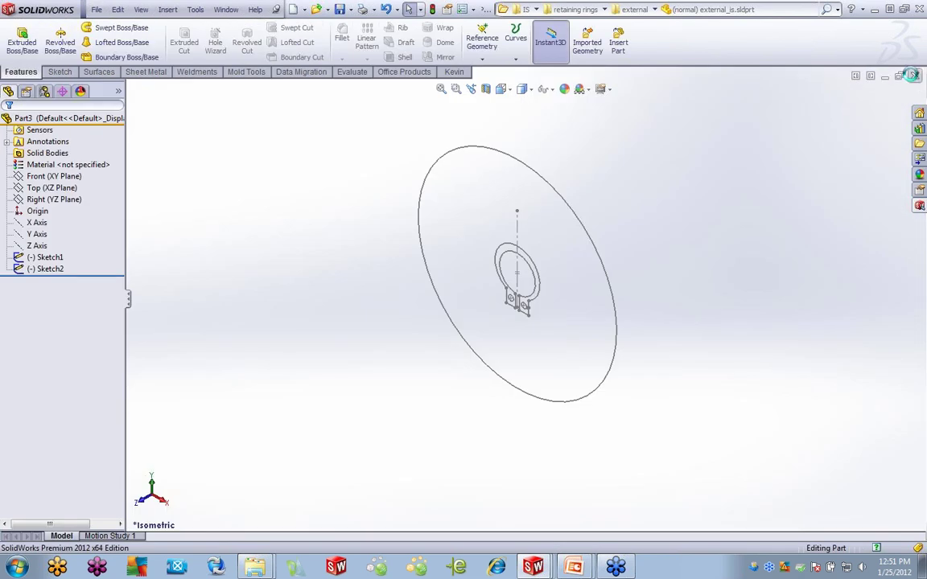
Close the retaining ring, Coupling and Part2 documents without saving changes.
{"action": "left_click", "coordinate": [914, 76]}
{"action": "left_click", "coordinate": [490, 302]}
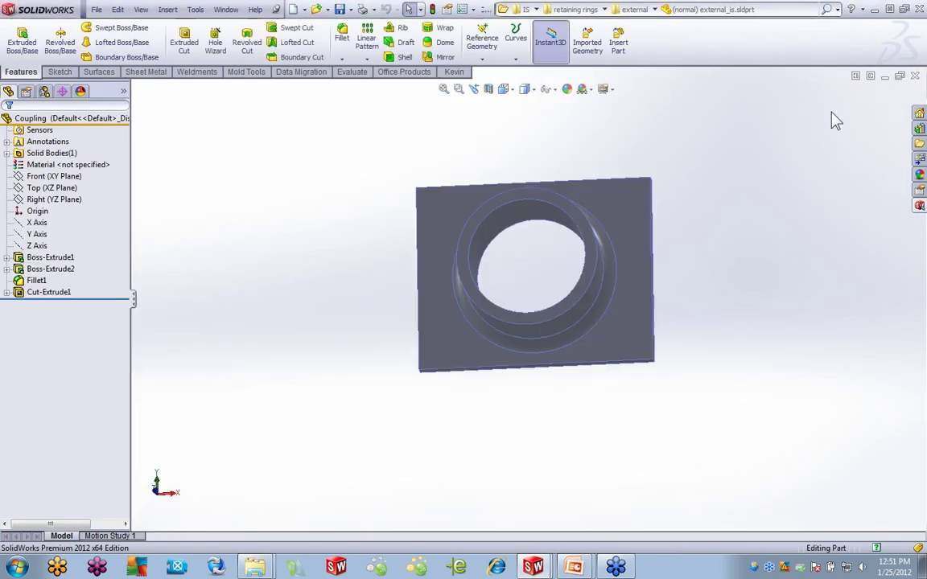
{"action": "left_click", "coordinate": [914, 76]}
{"action": "left_click", "coordinate": [490, 302]}
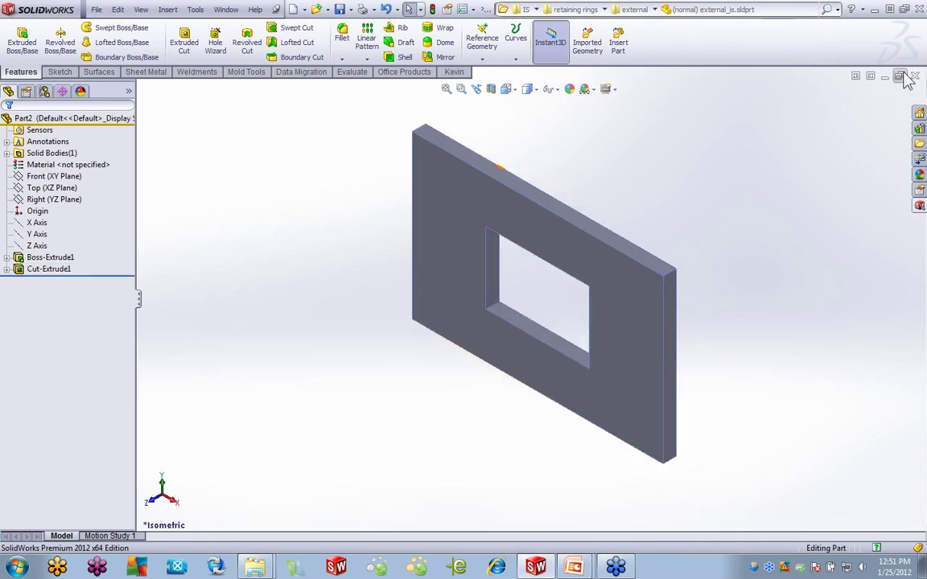
{"action": "key", "text": "ctrl+w"}
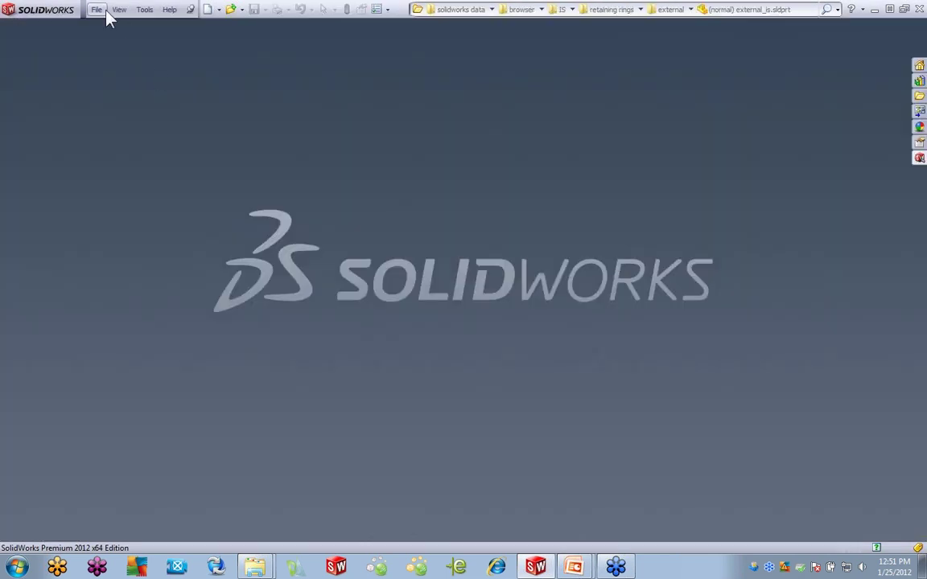
In Collaboration options, enable multi-user shortcut menu items and check read-only files every 1 minute.
{"action": "left_click", "coordinate": [376, 9]}
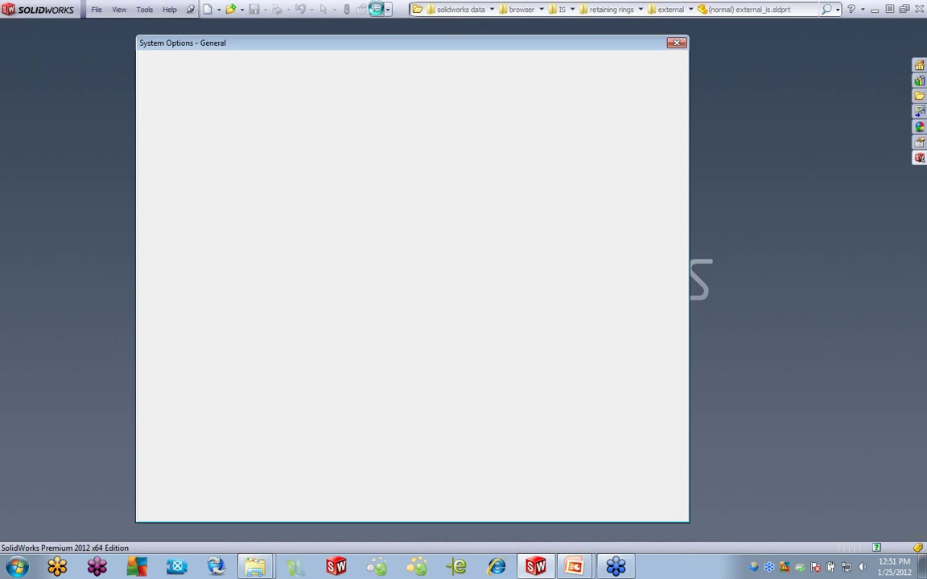
{"action": "left_click", "coordinate": [161, 325]}
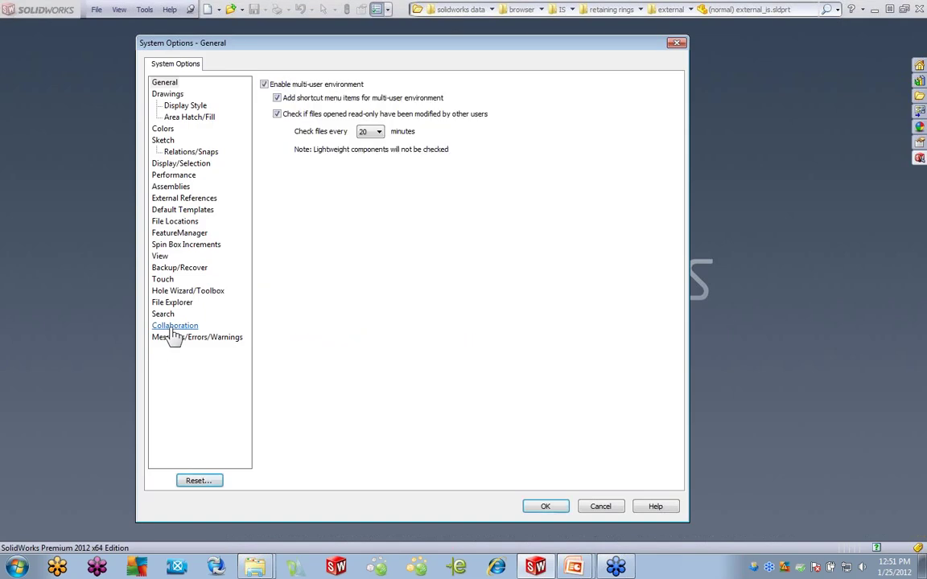
{"action": "left_click", "coordinate": [277, 97]}
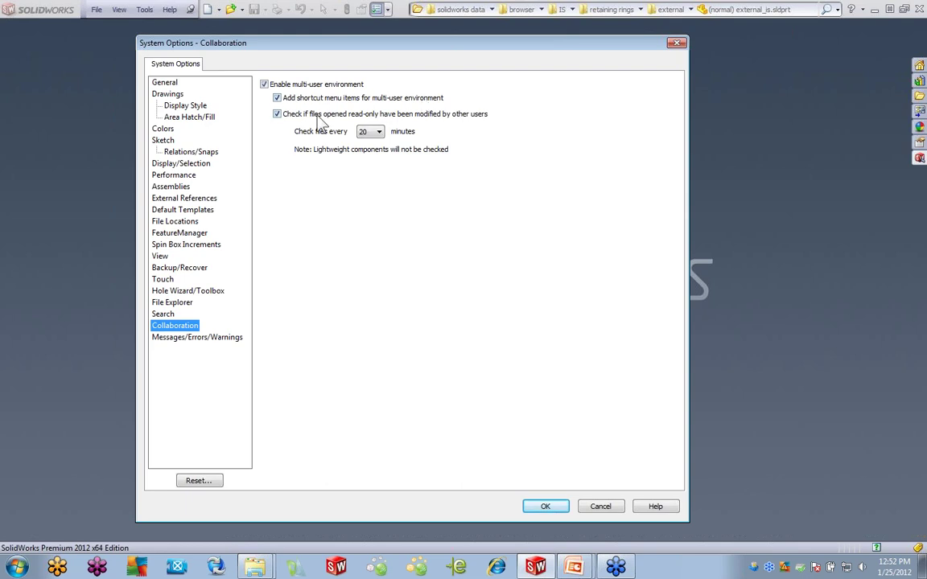
{"action": "left_click", "coordinate": [379, 132]}
{"action": "left_click", "coordinate": [376, 143]}
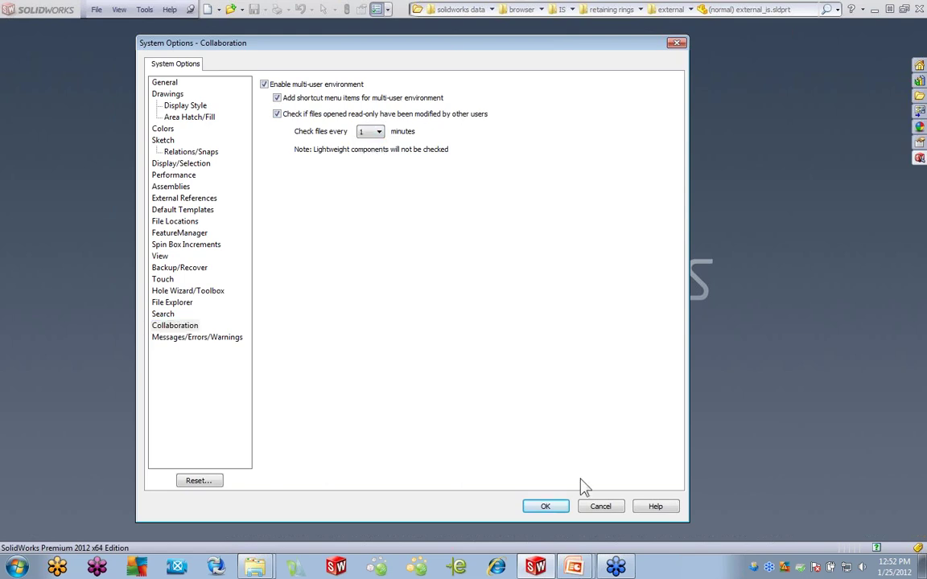
Apply the collaboration settings and open AIRSOURCE.SLDASM from the recent documents list.
{"action": "left_click", "coordinate": [546, 507]}
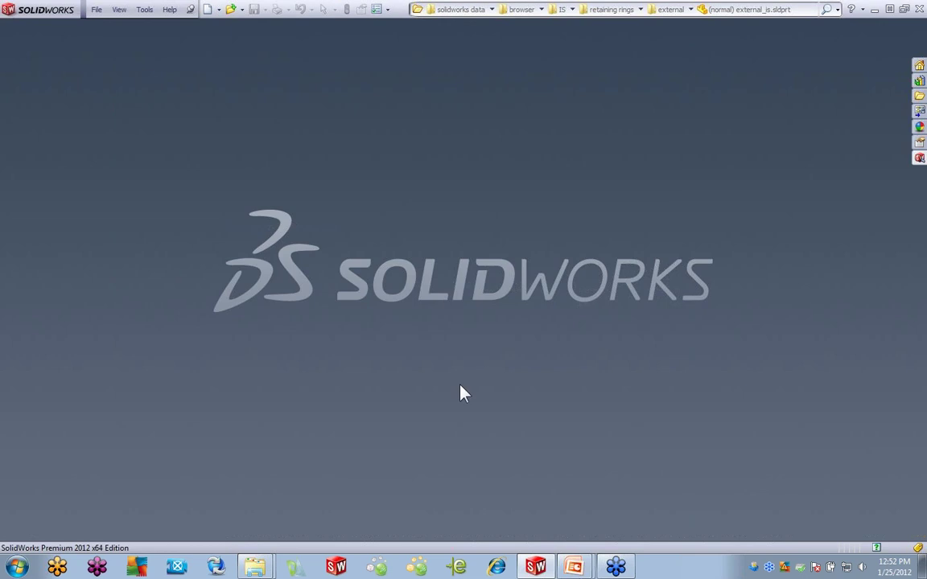
{"action": "left_click", "coordinate": [95, 10]}
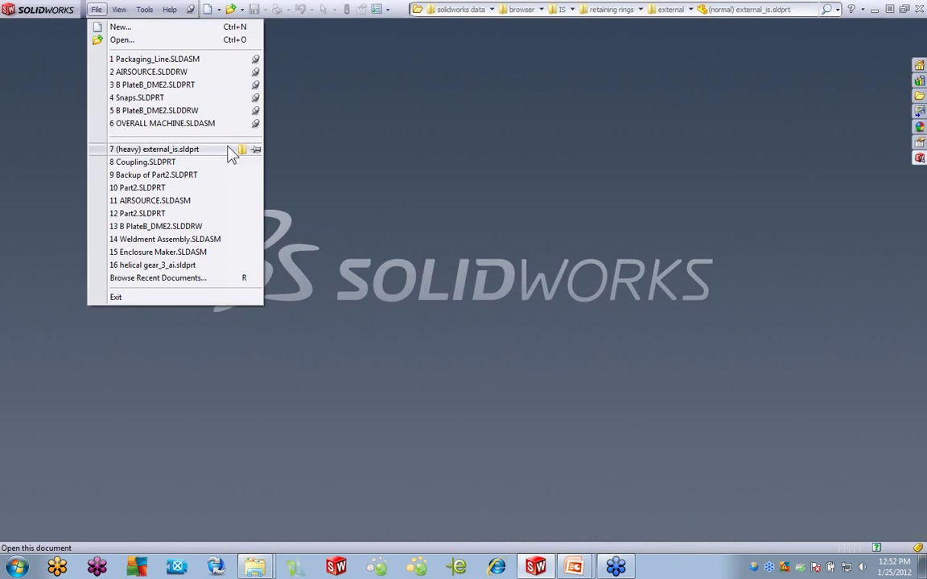
{"action": "left_click", "coordinate": [184, 201]}
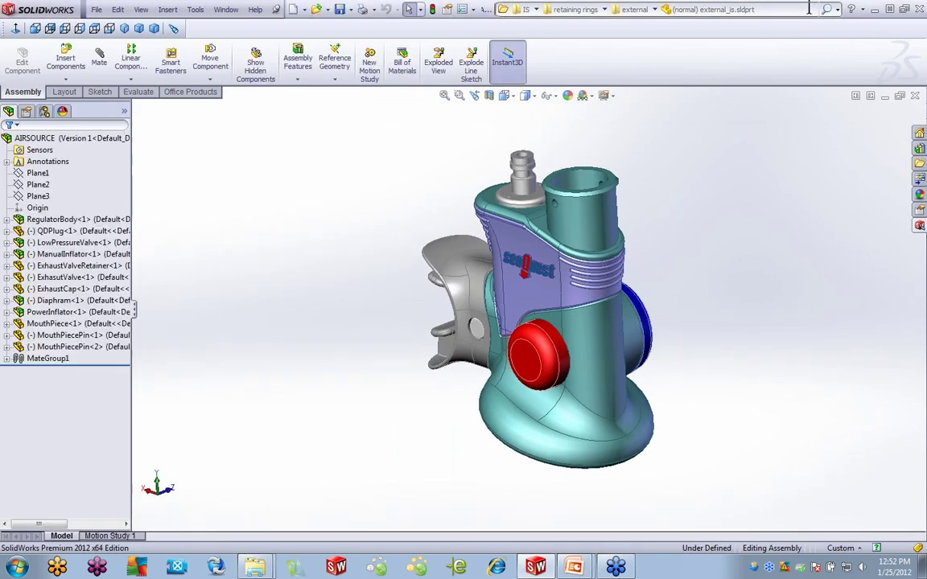
Set the search box to Commands and view the File menu's Make Read-only and Reload entries.
{"action": "left_click", "coordinate": [838, 10]}
{"action": "left_click", "coordinate": [785, 63]}
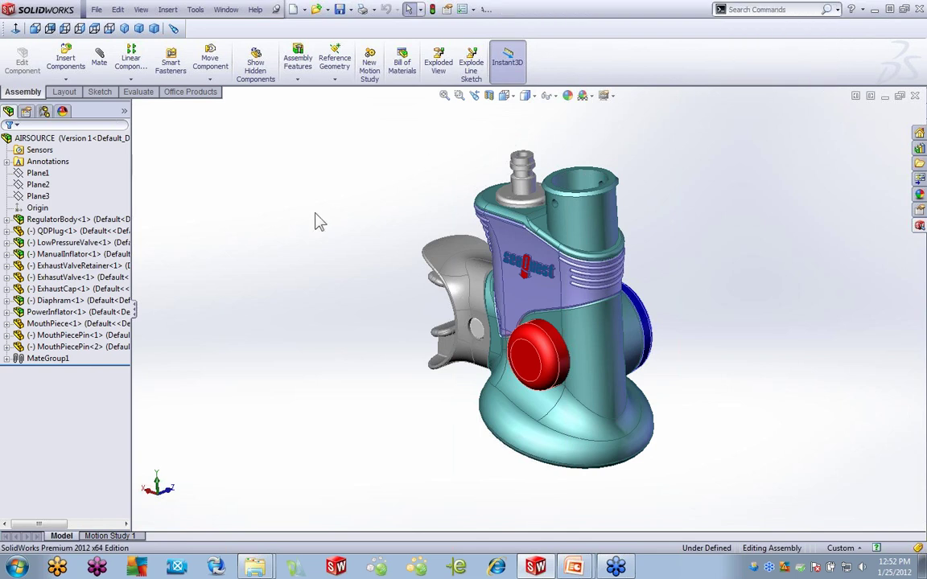
{"action": "left_click", "coordinate": [473, 10]}
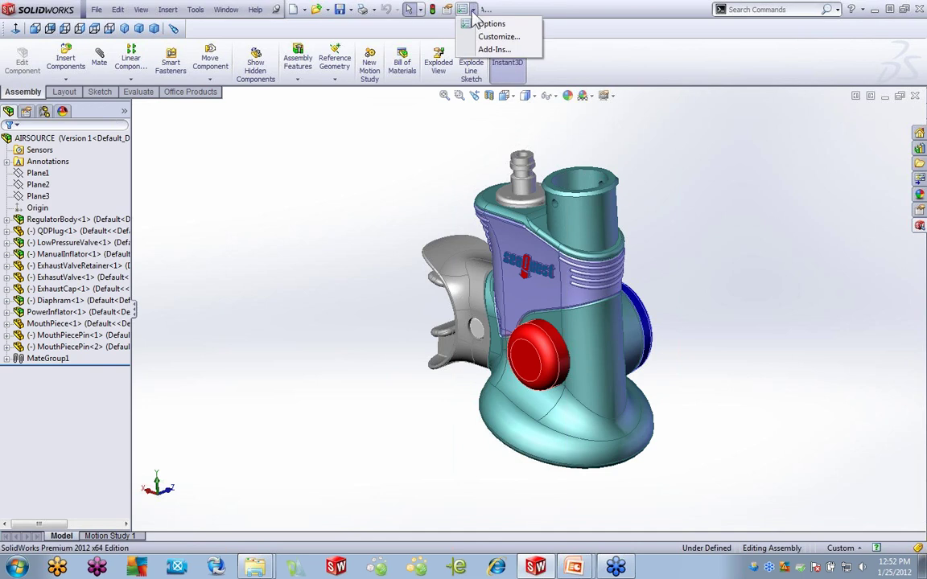
{"action": "left_click", "coordinate": [275, 8]}
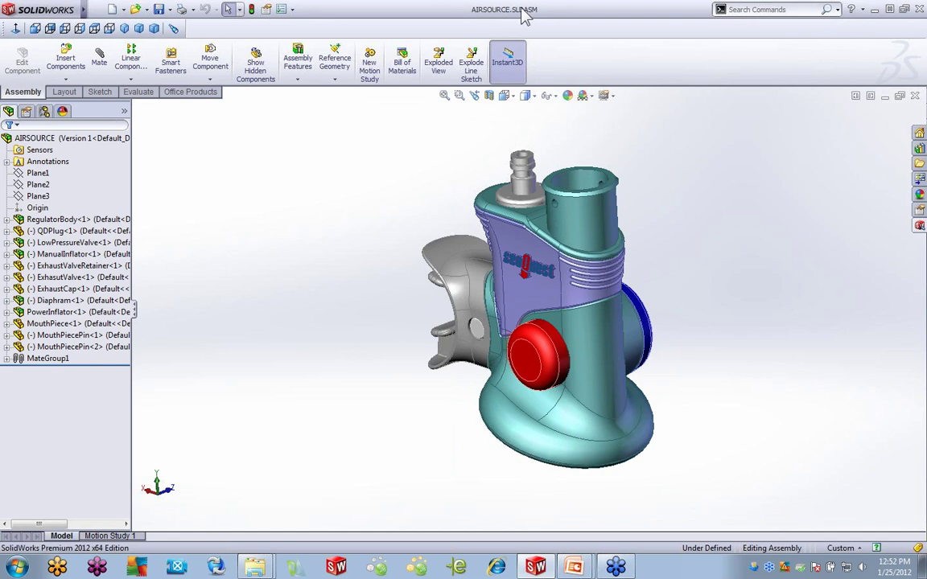
{"action": "mouse_move", "coordinate": [480, 11]}
{"action": "left_click", "coordinate": [96, 10]}
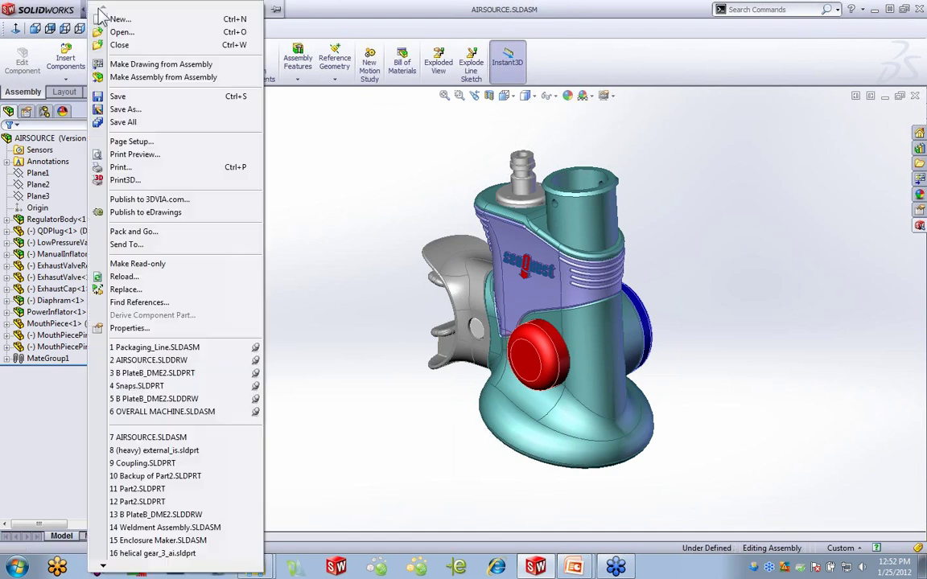
Make the AIRSOURCE assembly read-only and inspect the component context menus.
{"action": "left_click", "coordinate": [132, 266]}
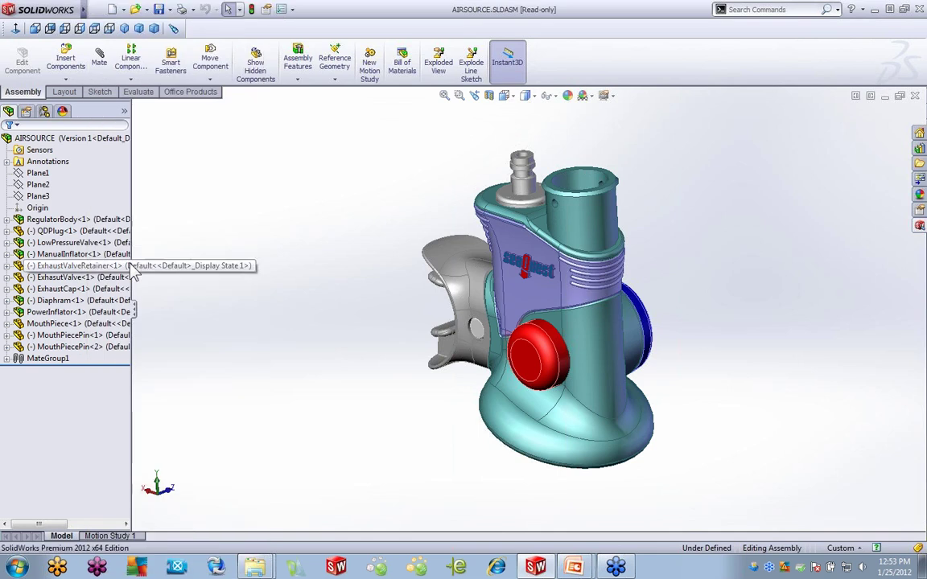
{"action": "right_click", "coordinate": [95, 231]}
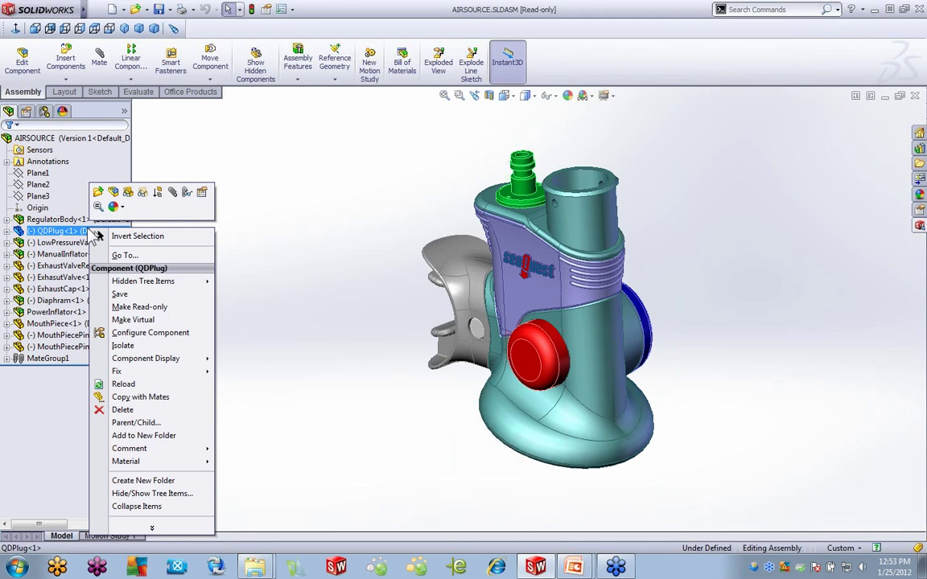
{"action": "left_click", "coordinate": [50, 219]}
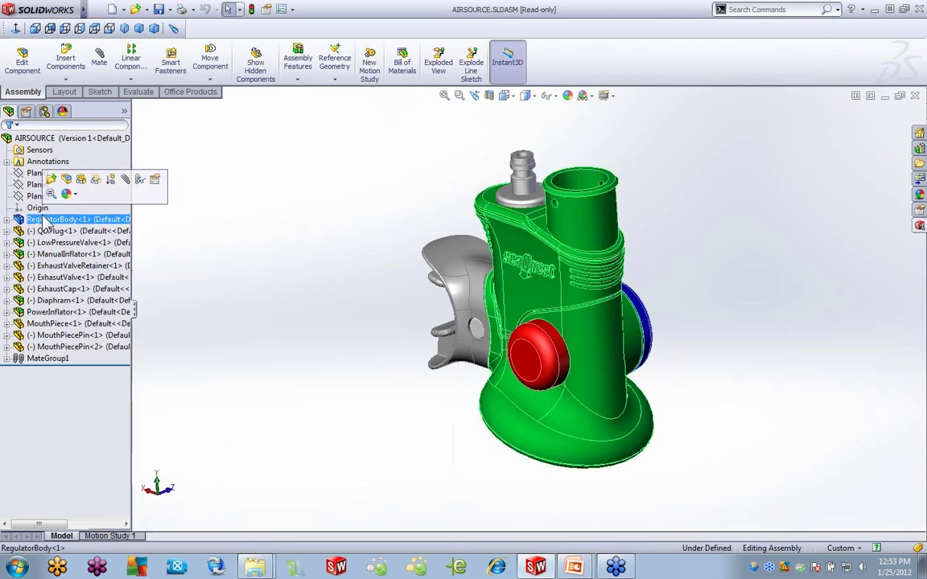
{"action": "left_click", "coordinate": [69, 347], "text": "shift"}
{"action": "right_click", "coordinate": [69, 348]}
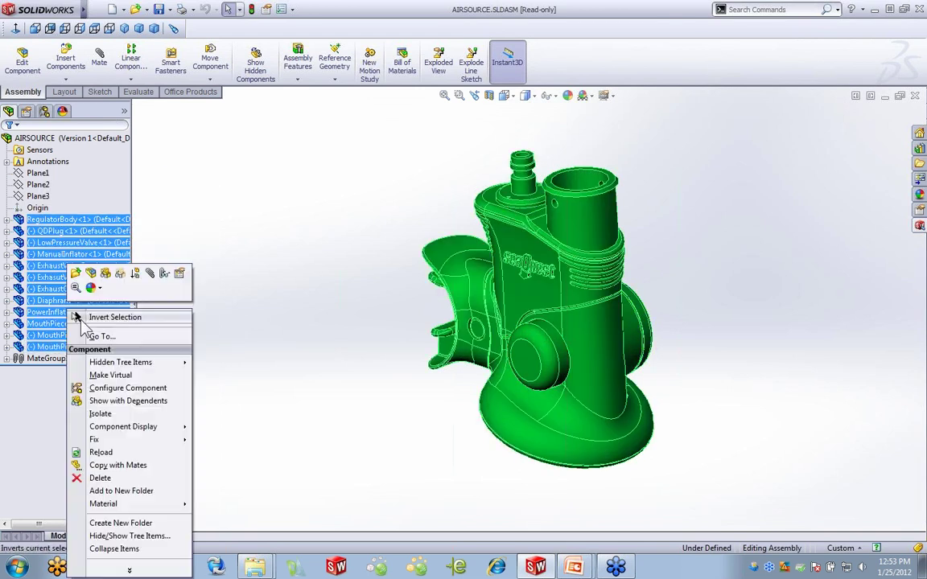
{"action": "left_click", "coordinate": [224, 356]}
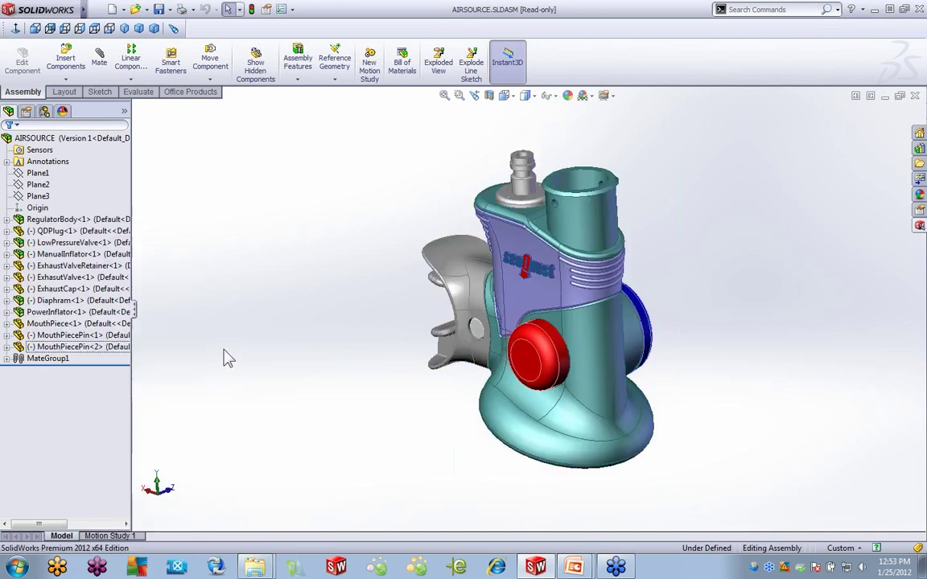
{"action": "right_click", "coordinate": [78, 219]}
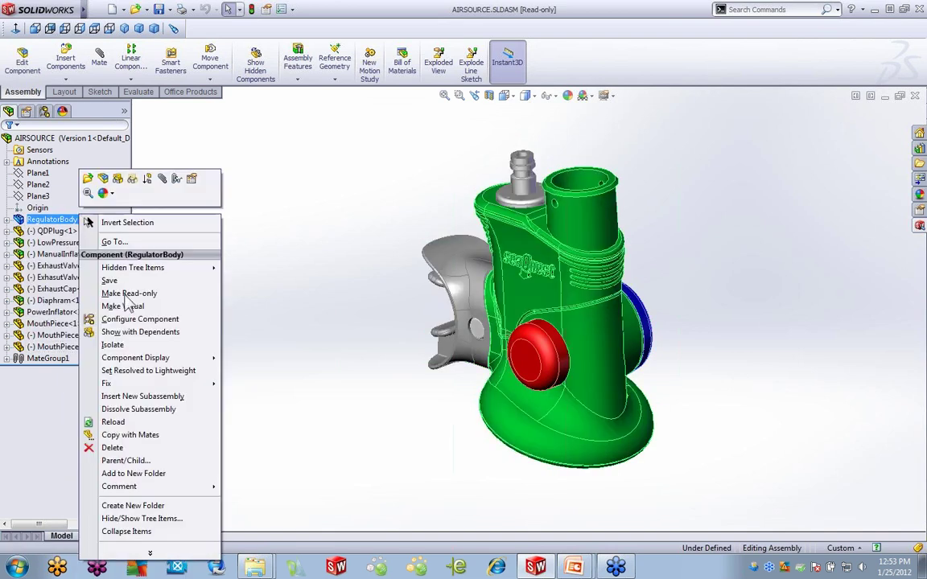
{"action": "key", "text": "Escape"}
Make the QDPlug component read-only and review its options, including getting write access.
{"action": "right_click", "coordinate": [103, 231]}
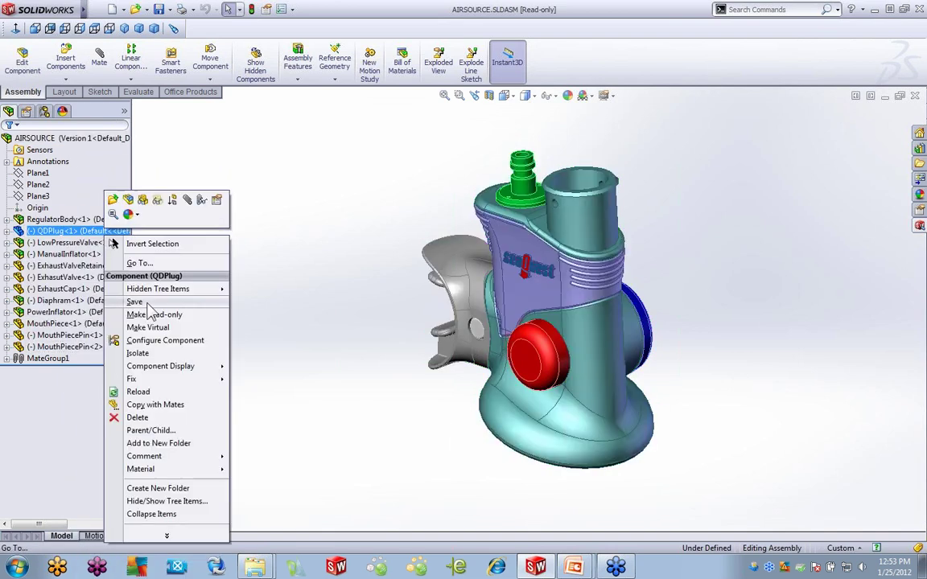
{"action": "left_click", "coordinate": [151, 315]}
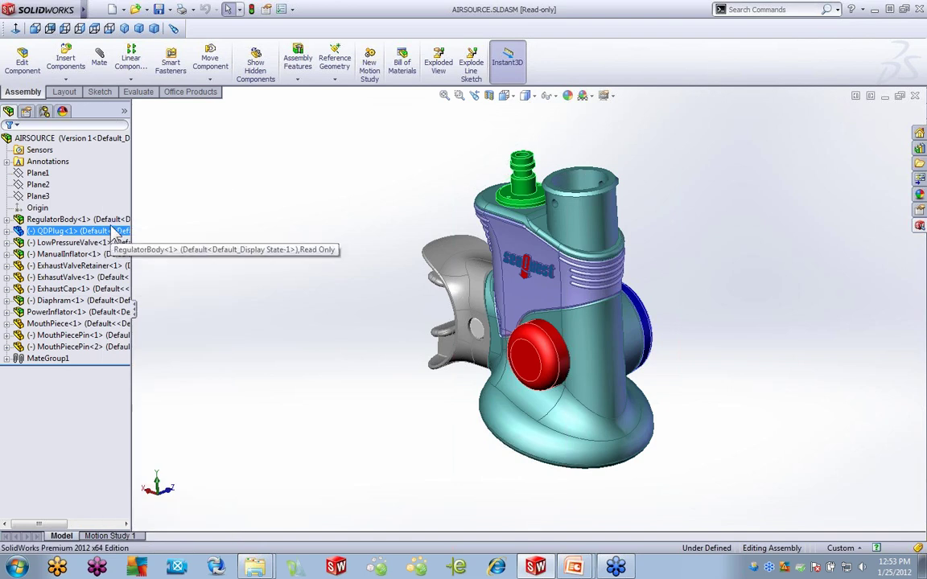
{"action": "left_click", "coordinate": [109, 232]}
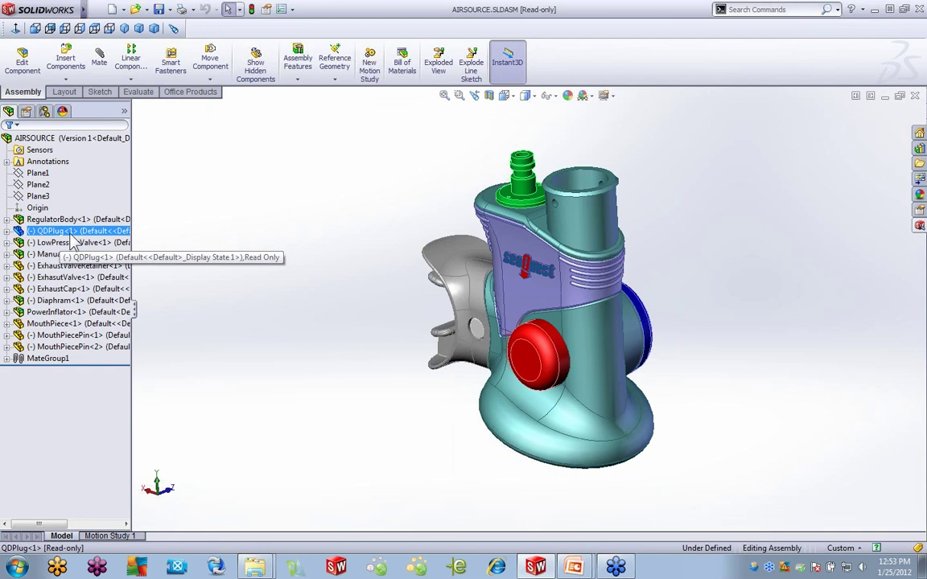
{"action": "right_click", "coordinate": [76, 241]}
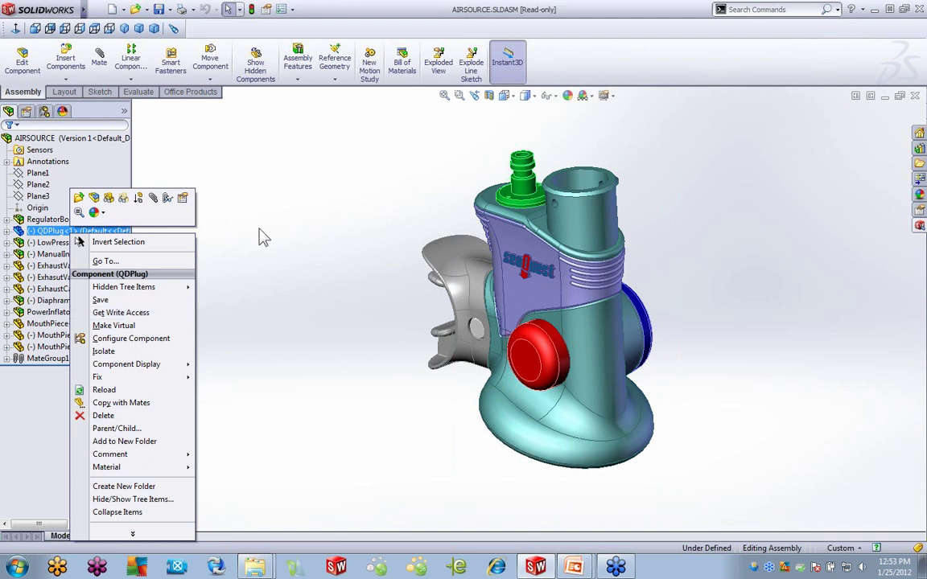
{"action": "left_click", "coordinate": [316, 507]}
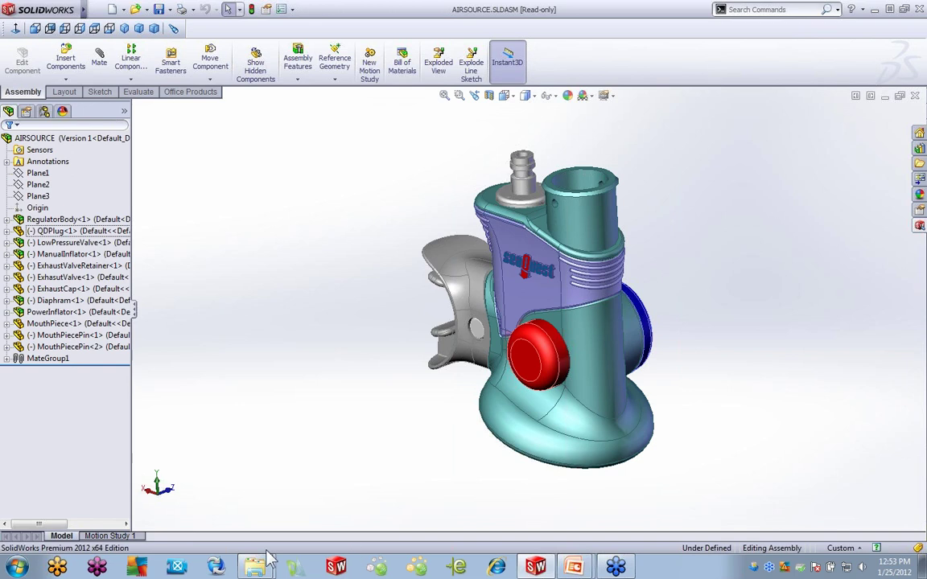
In Explorer, browse to the C:\Program Files\SolidWorks Corp\SolidWorks install folder.
{"action": "mouse_move", "coordinate": [254, 569]}
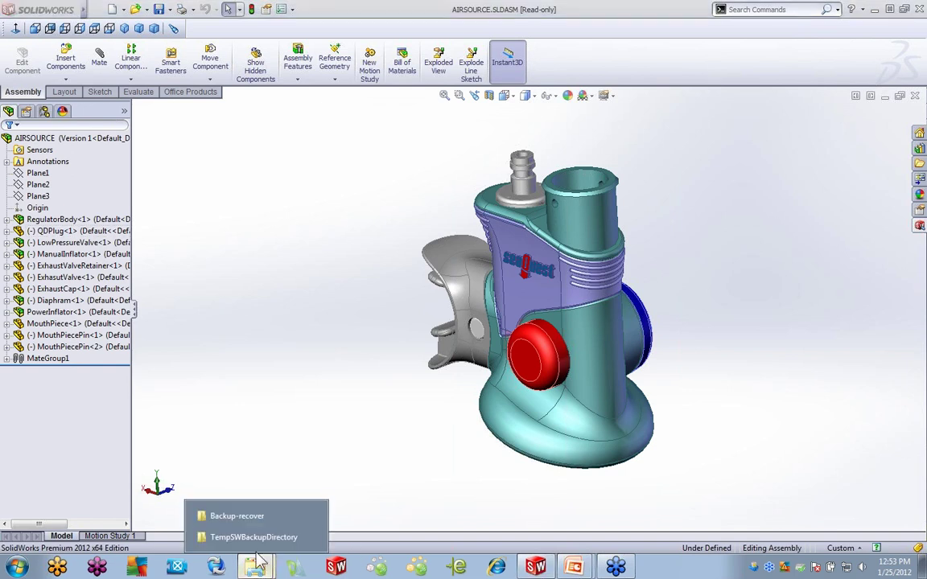
{"action": "left_click", "coordinate": [260, 544]}
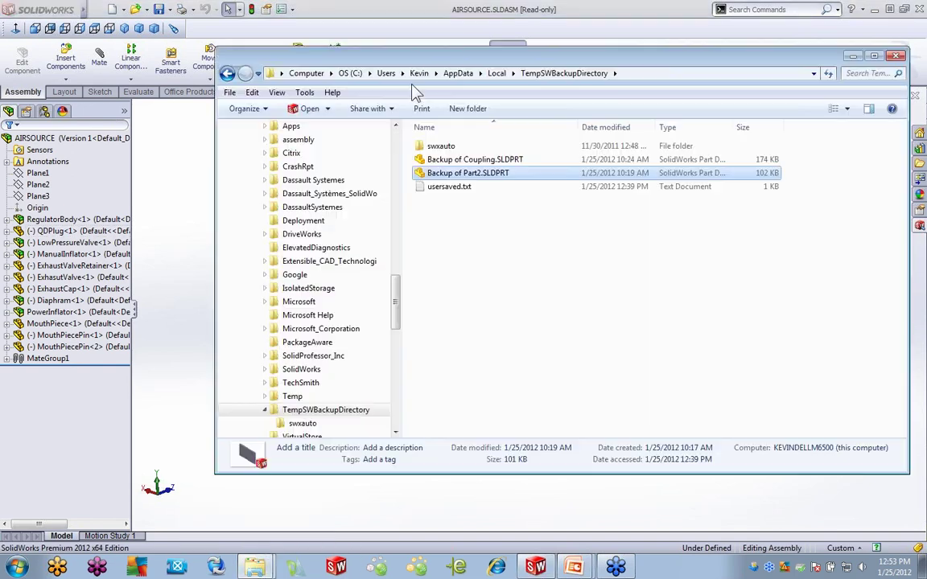
{"action": "left_click", "coordinate": [350, 73]}
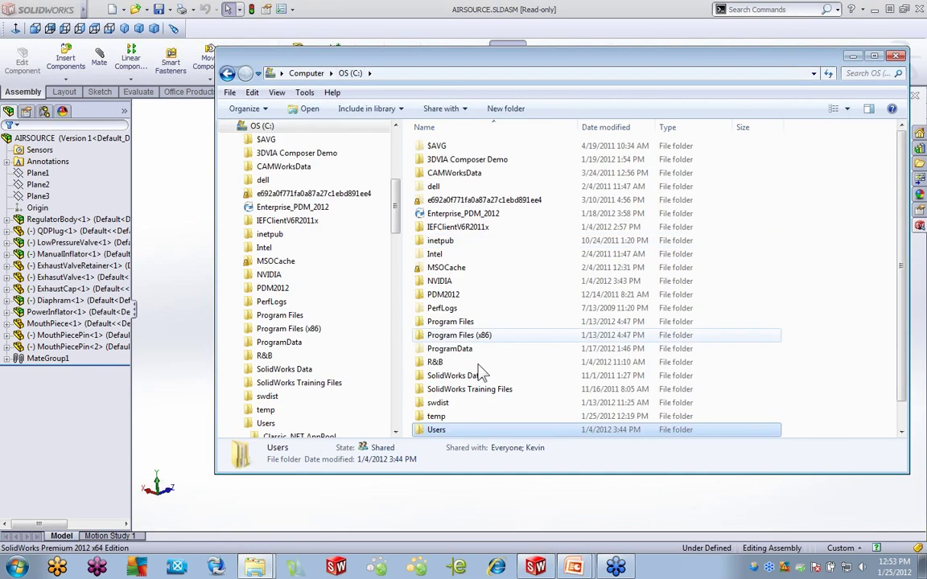
{"action": "scroll", "coordinate": [474, 354], "scroll_direction": "down", "scroll_amount": 1}
{"action": "double_click", "coordinate": [465, 296]}
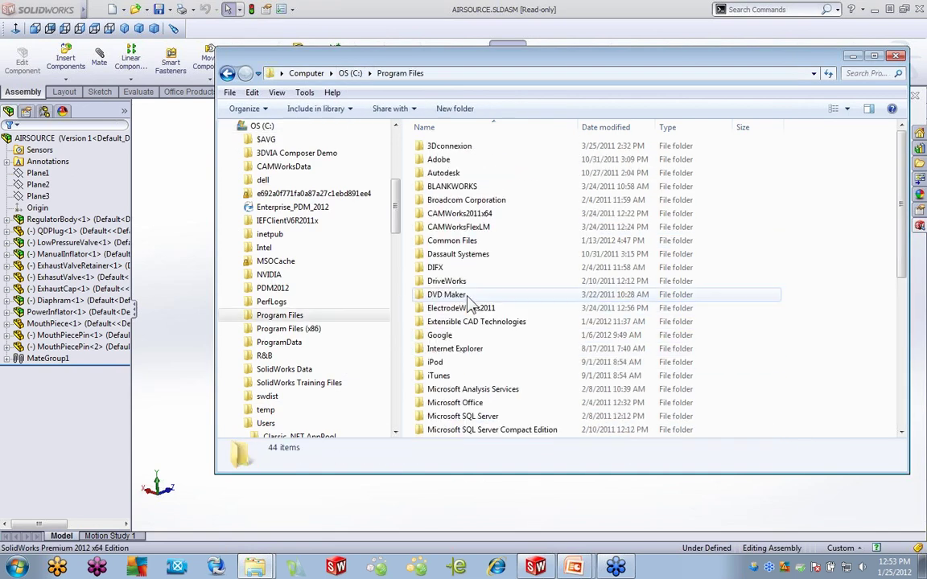
{"action": "scroll", "coordinate": [491, 330], "scroll_direction": "down", "scroll_amount": 2}
{"action": "scroll", "coordinate": [509, 346], "scroll_direction": "down", "scroll_amount": 4}
{"action": "double_click", "coordinate": [480, 348]}
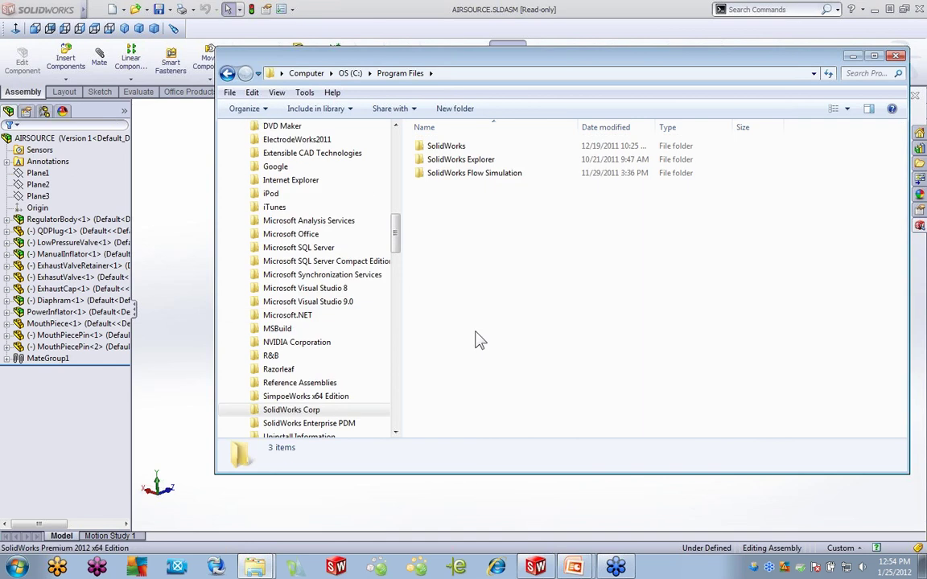
{"action": "double_click", "coordinate": [443, 147]}
{"action": "scroll", "coordinate": [563, 266], "scroll_direction": "down", "scroll_amount": 6}
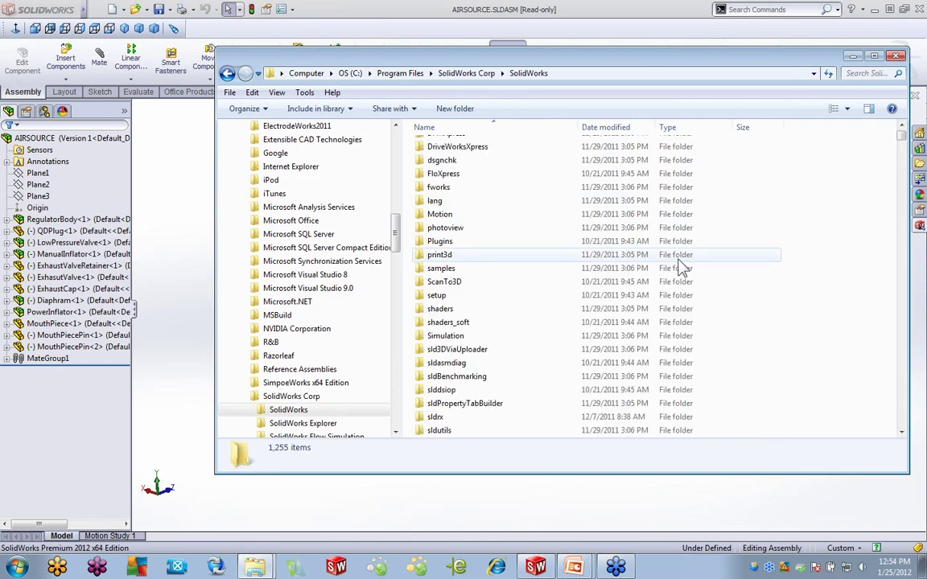
{"action": "scroll", "coordinate": [605, 286], "scroll_direction": "down", "scroll_amount": 6}
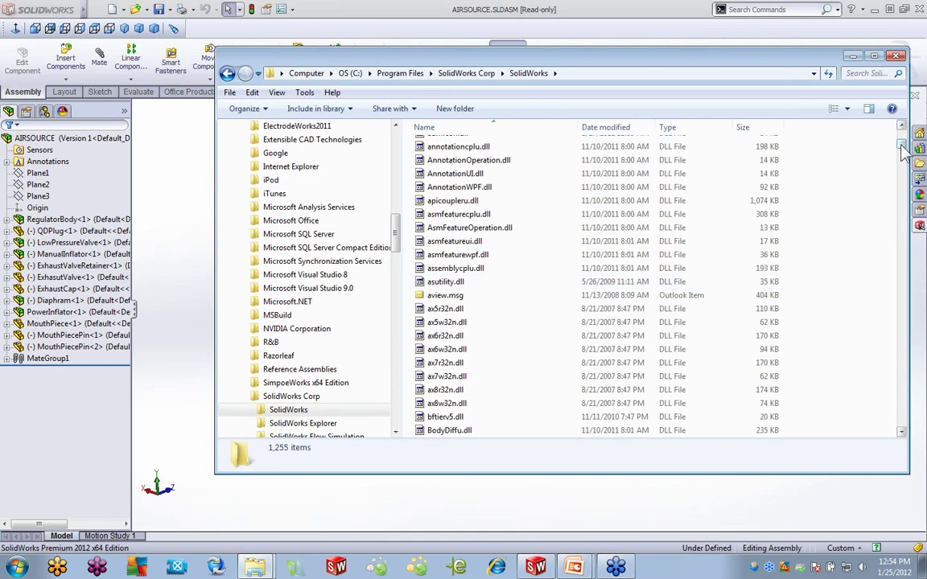
{"action": "left_click_drag", "start_coordinate": [901, 144], "coordinate": [885, 428]}
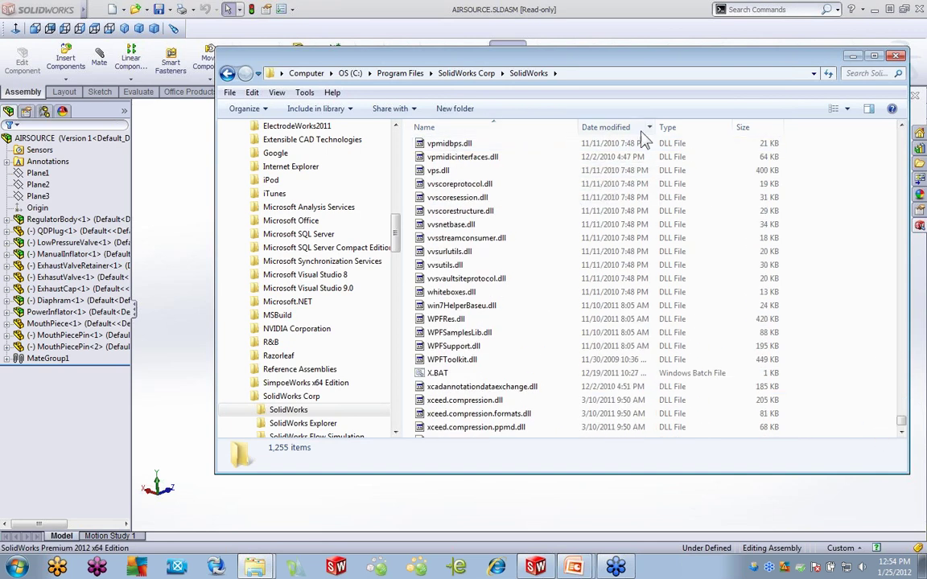
Sort the files by Type and launch a second SolidWorks session from SLDWORKS.exe.
{"action": "left_click", "coordinate": [698, 128]}
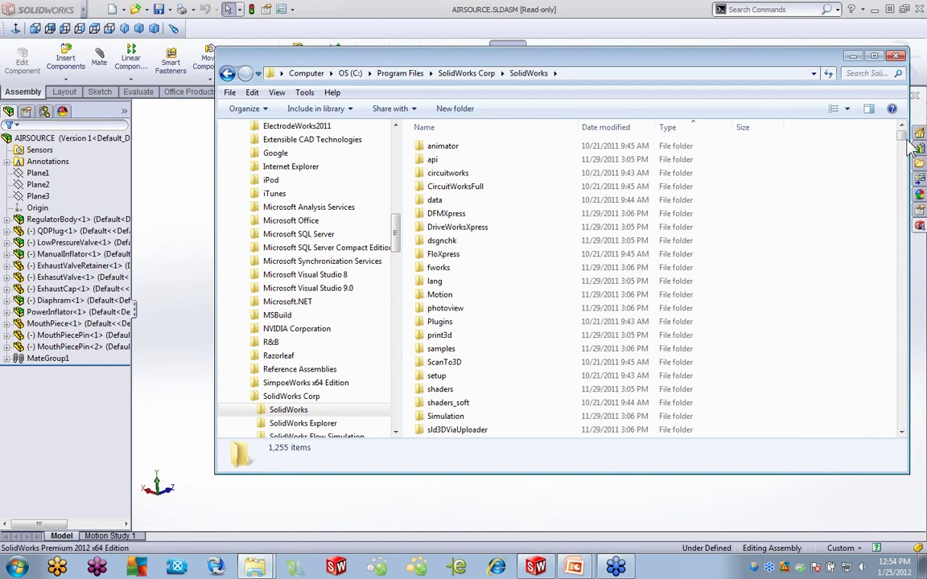
{"action": "left_click", "coordinate": [901, 189]}
{"action": "left_click_drag", "start_coordinate": [901, 189], "coordinate": [893, 153]}
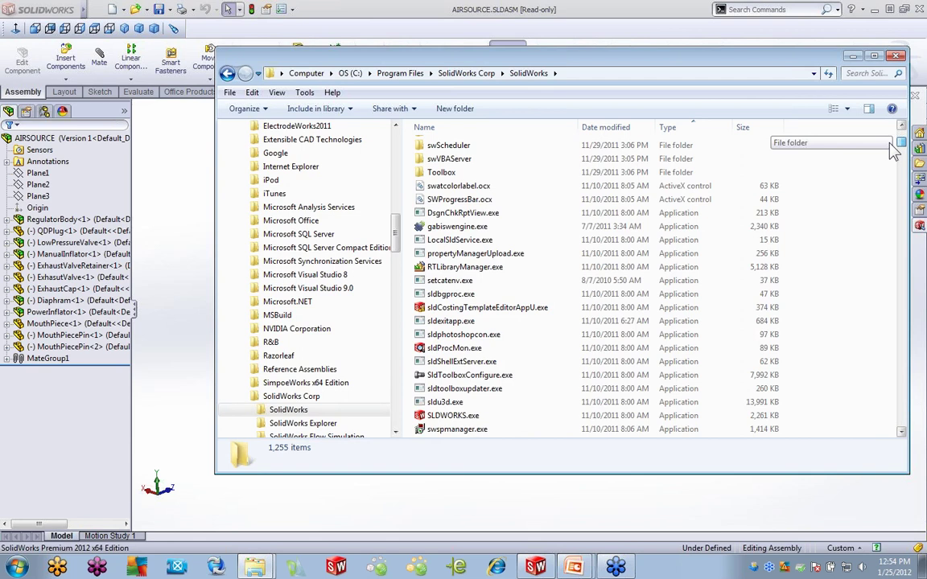
{"action": "right_click", "coordinate": [461, 415]}
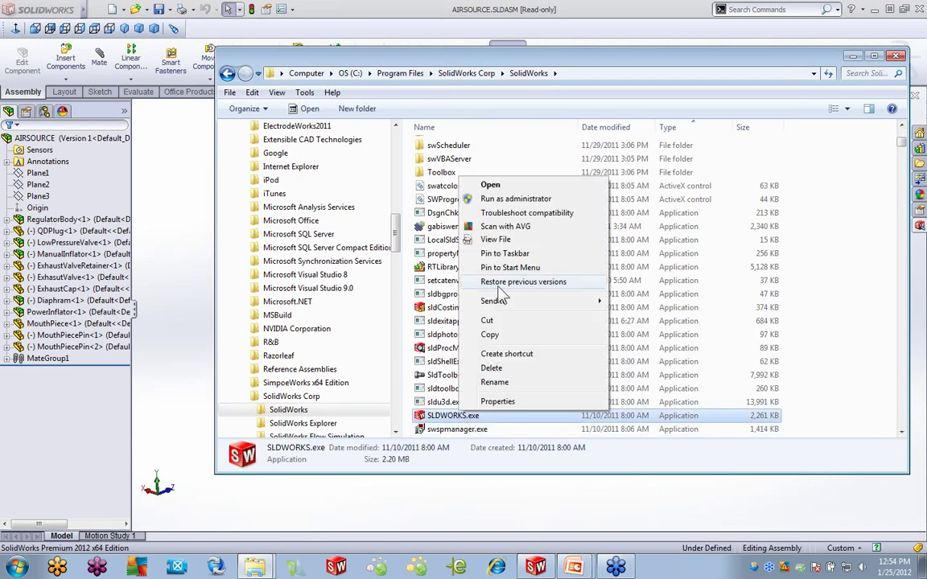
{"action": "left_click", "coordinate": [518, 201]}
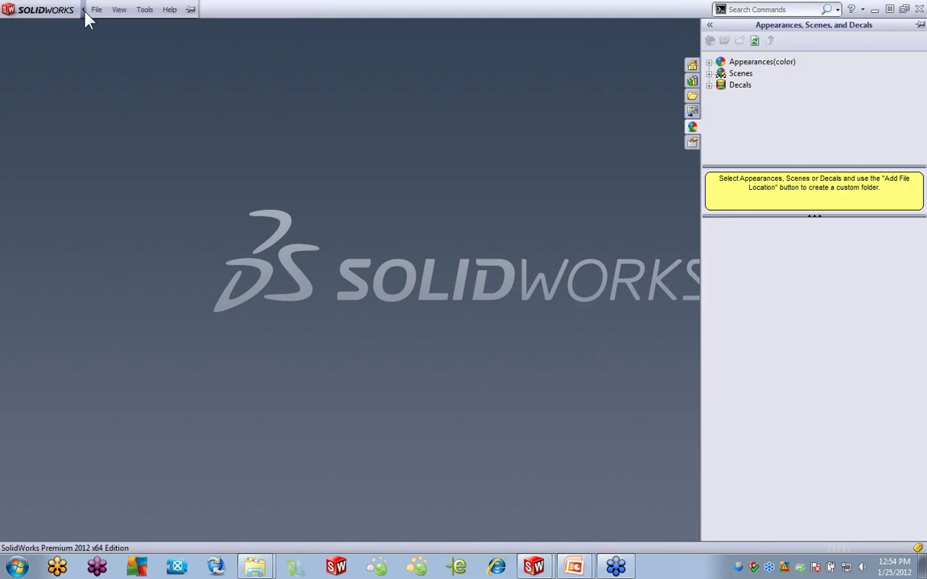
Open AIRSOURCE.SLDASM from recent files and review its Reload reference list without reloading.
{"action": "left_click", "coordinate": [95, 9]}
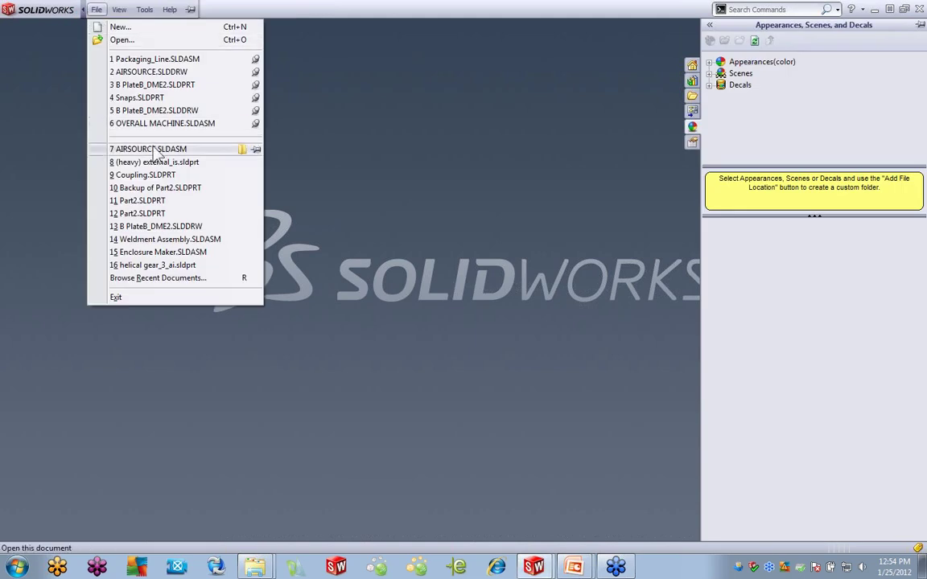
{"action": "key", "text": "7"}
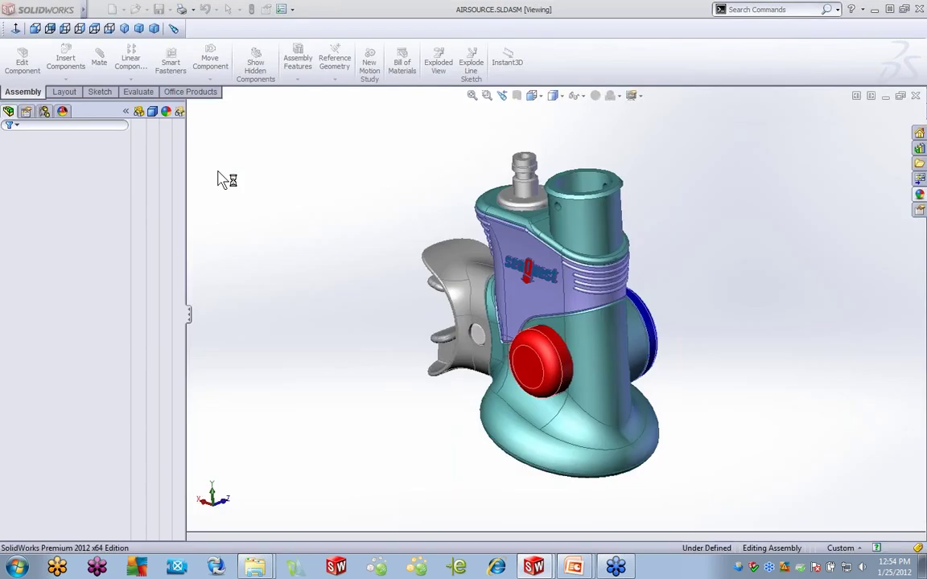
{"action": "left_click", "coordinate": [94, 9]}
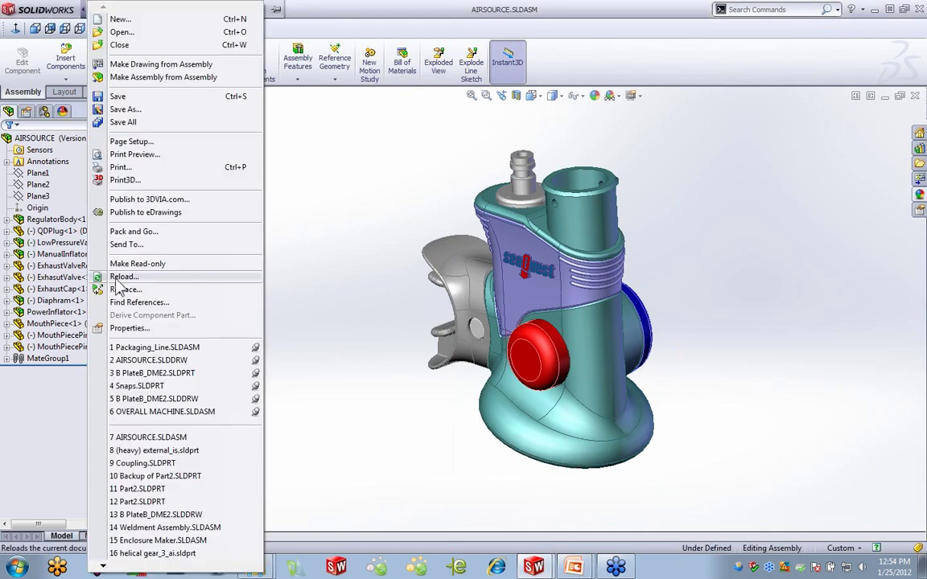
{"action": "left_click", "coordinate": [121, 277]}
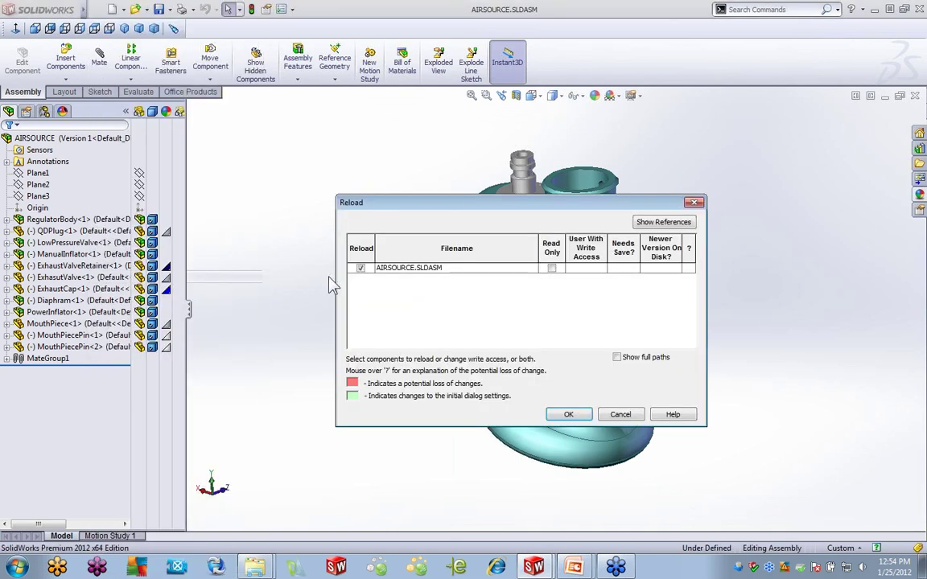
{"action": "left_click", "coordinate": [642, 222]}
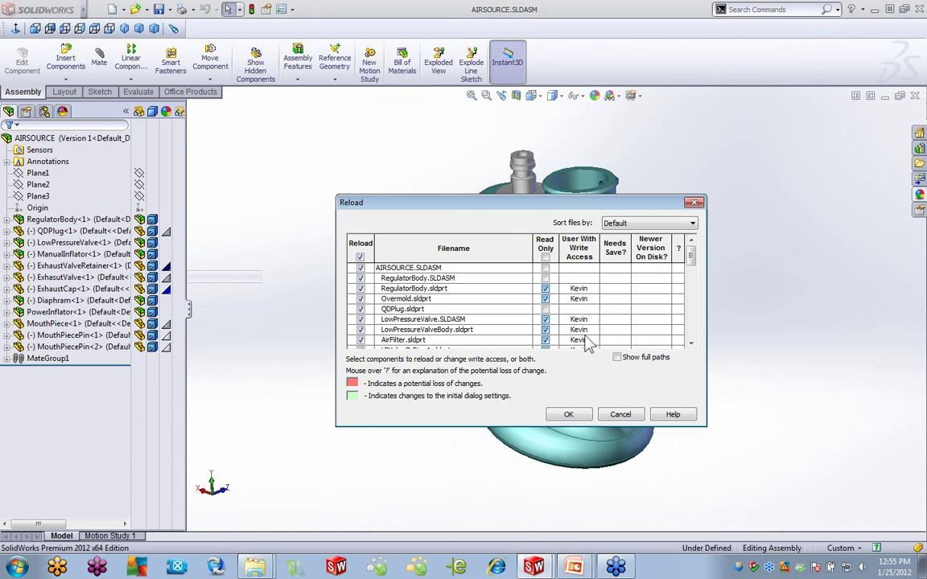
{"action": "left_click", "coordinate": [690, 344]}
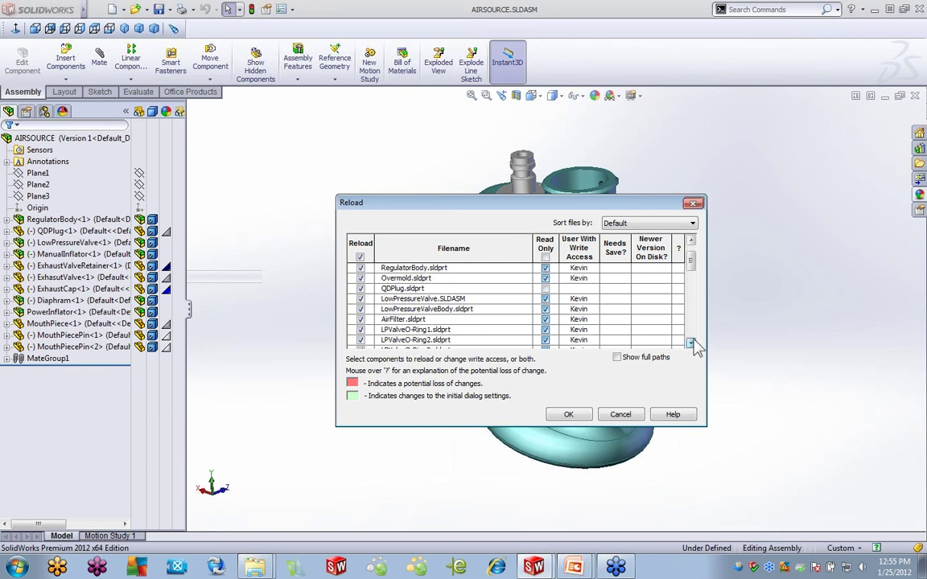
{"action": "left_click", "coordinate": [690, 343]}
{"action": "left_click", "coordinate": [690, 344]}
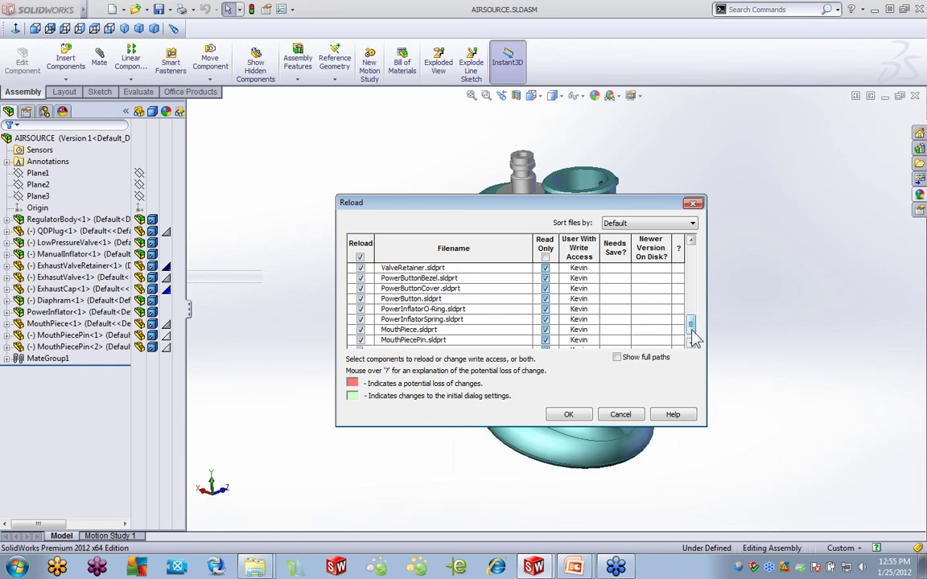
{"action": "left_click_drag", "start_coordinate": [691, 324], "coordinate": [702, 255]}
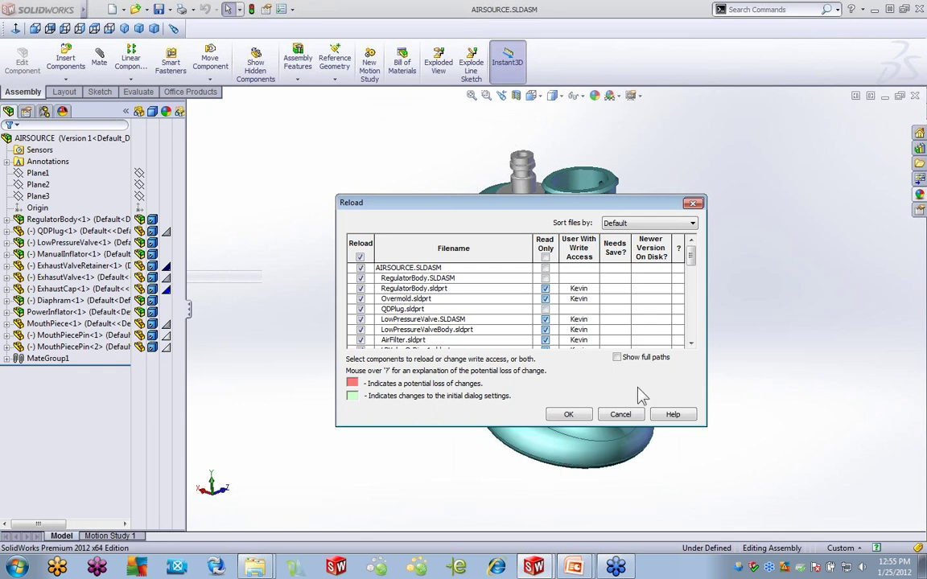
{"action": "left_click", "coordinate": [619, 415]}
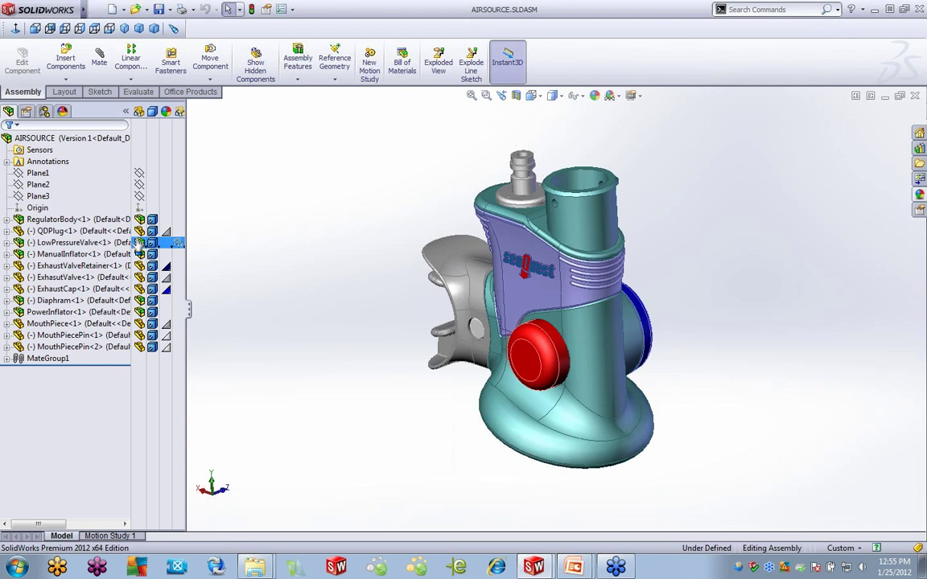
Change the QDPlug's 0.550 dimension to 0.54 and rebuild.
{"action": "right_click", "coordinate": [119, 233]}
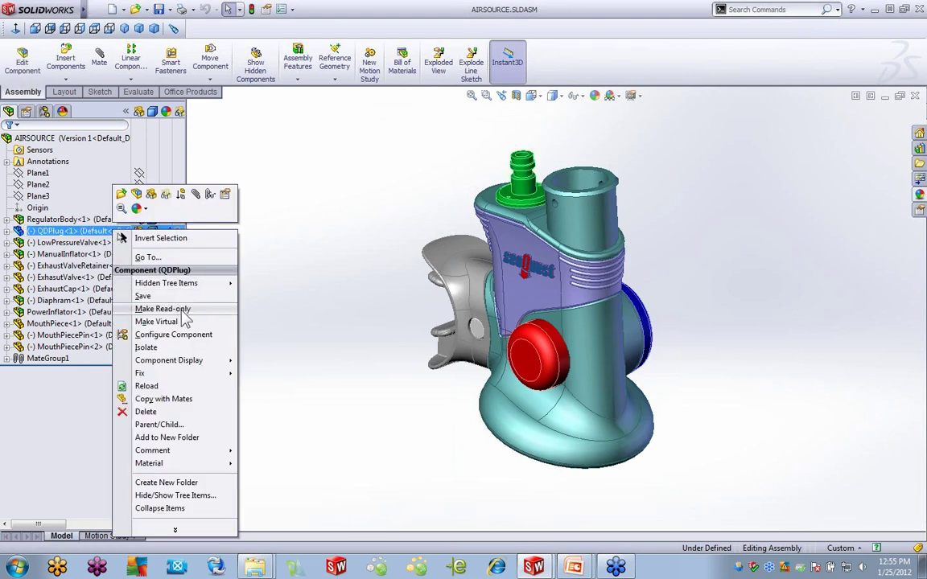
{"action": "left_click", "coordinate": [535, 191]}
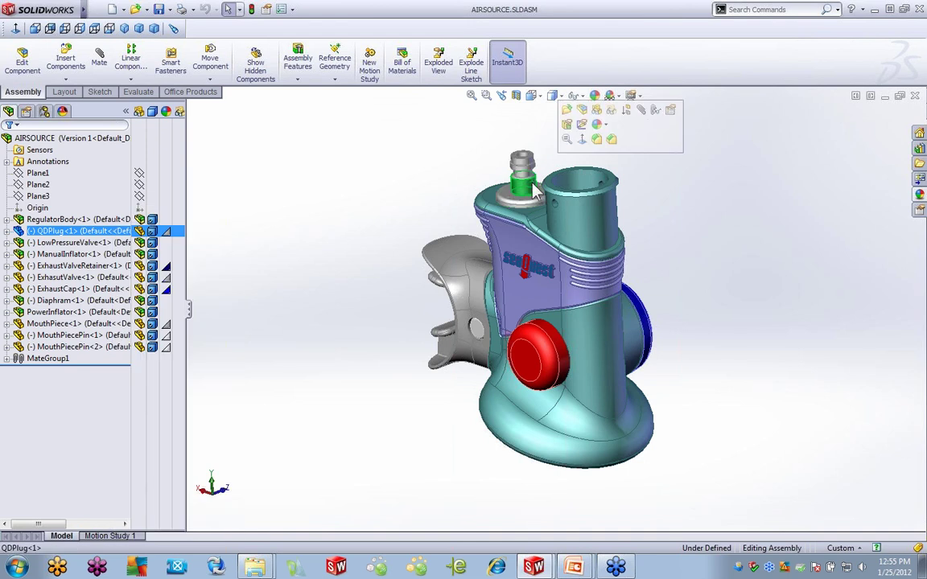
{"action": "double_click", "coordinate": [507, 186]}
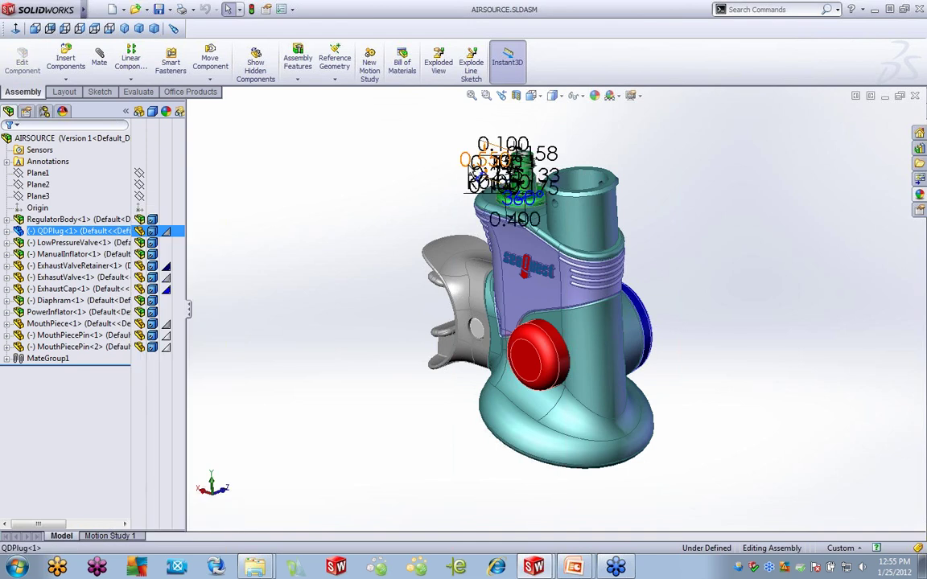
{"action": "double_click", "coordinate": [475, 160]}
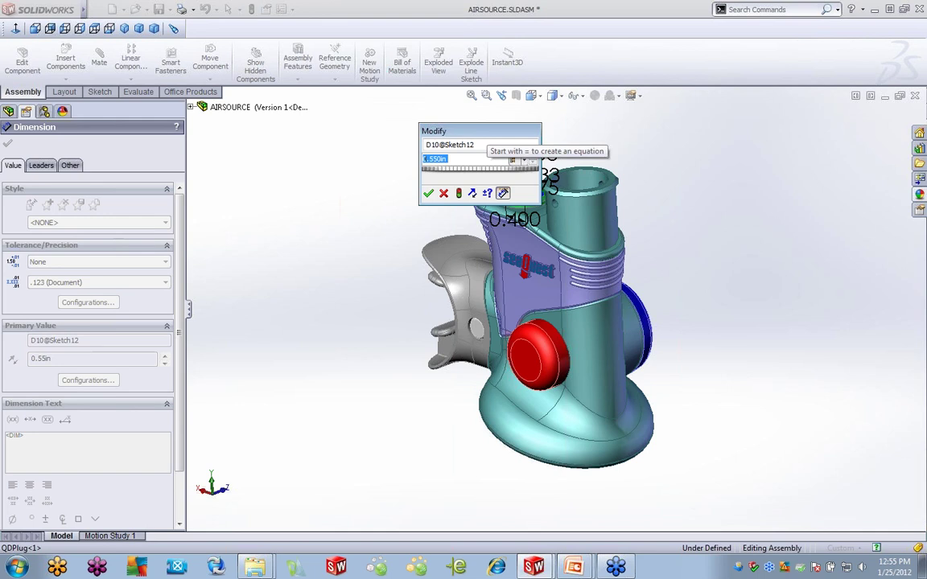
{"action": "type", "text": ".54"}
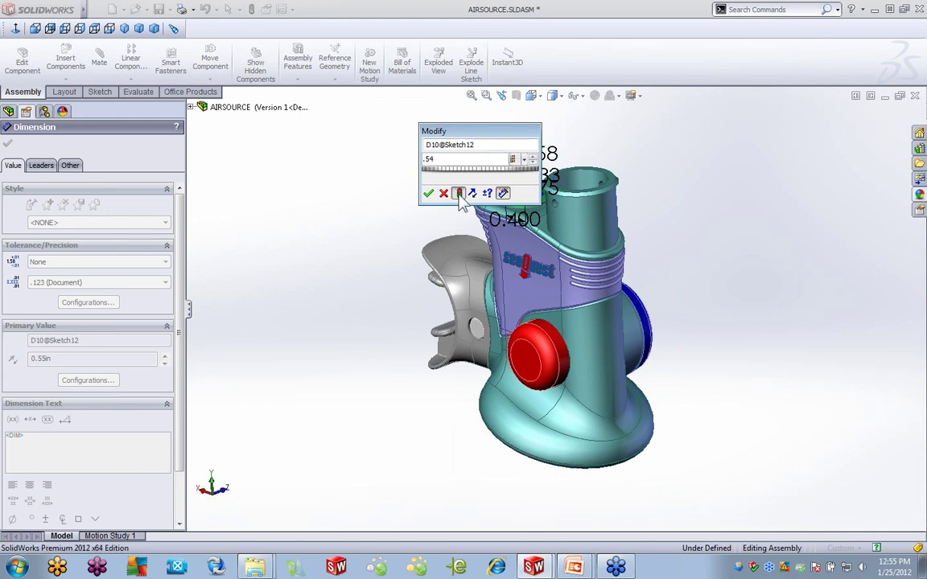
{"action": "left_click", "coordinate": [428, 193]}
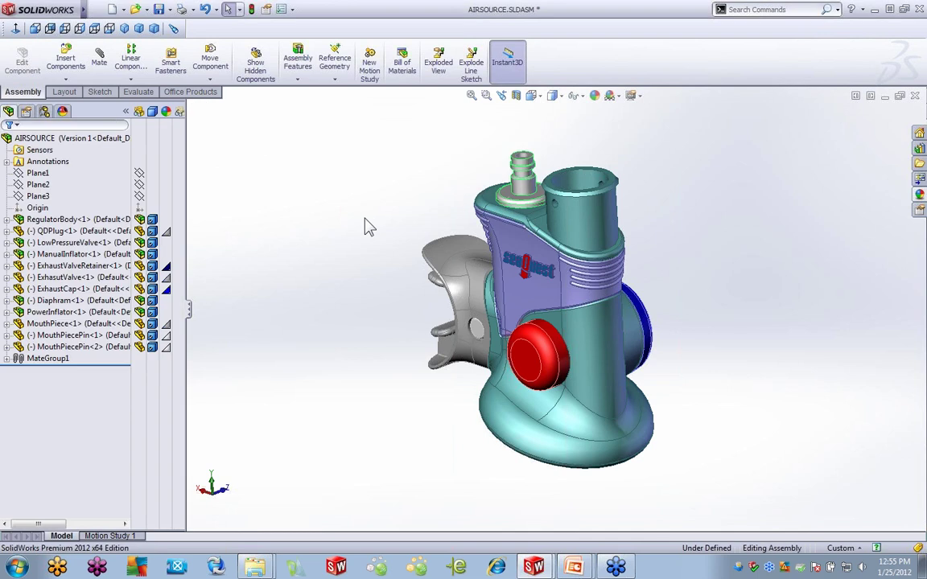
Open QDPlug.sldprt in its own window, then switch to the read-only AIRSOURCE.SLDASM session.
{"action": "left_click", "coordinate": [57, 231]}
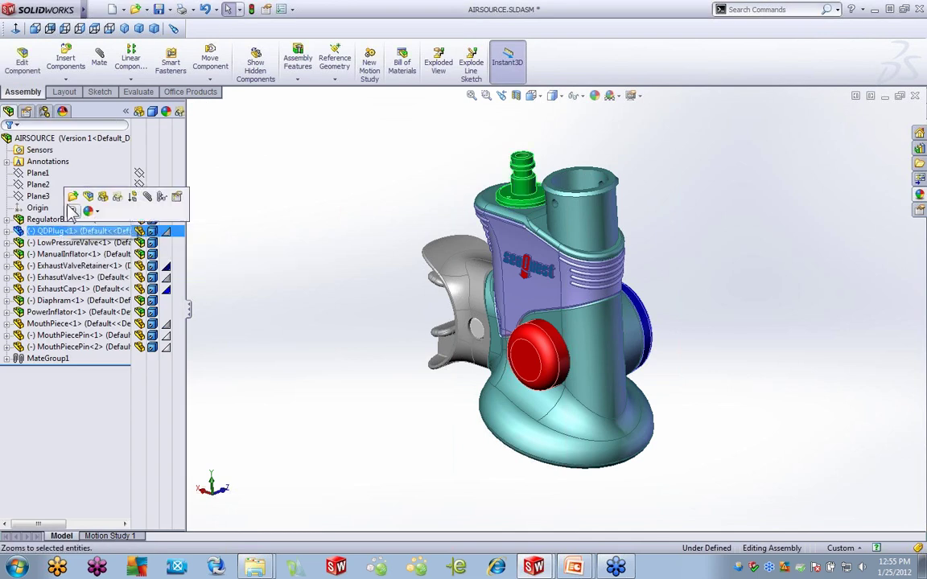
{"action": "left_click", "coordinate": [206, 176]}
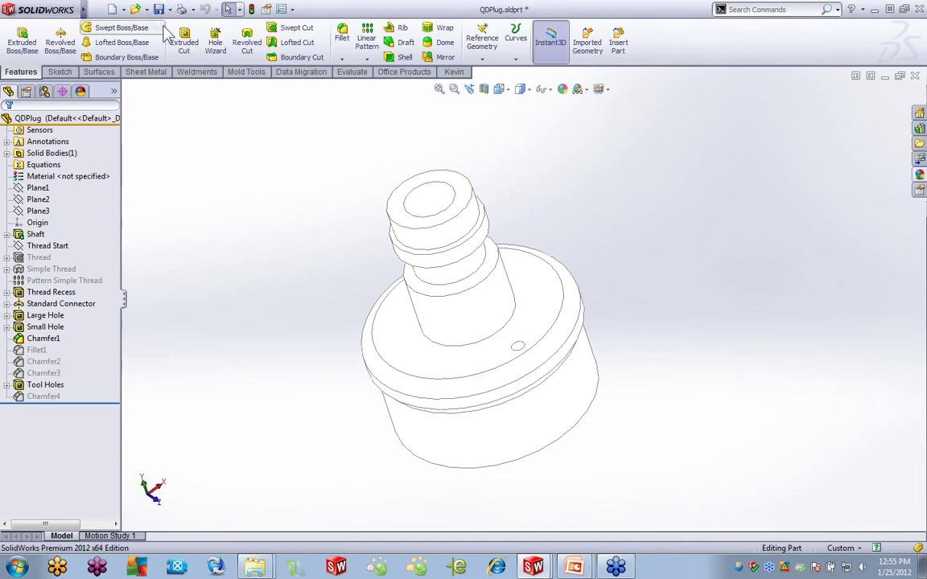
{"action": "left_click", "coordinate": [532, 566]}
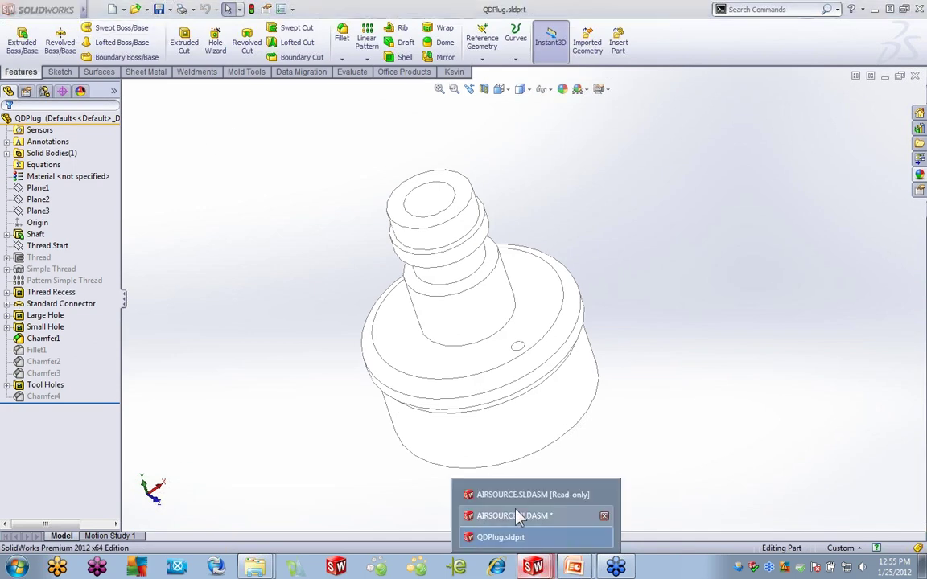
{"action": "left_click", "coordinate": [525, 496]}
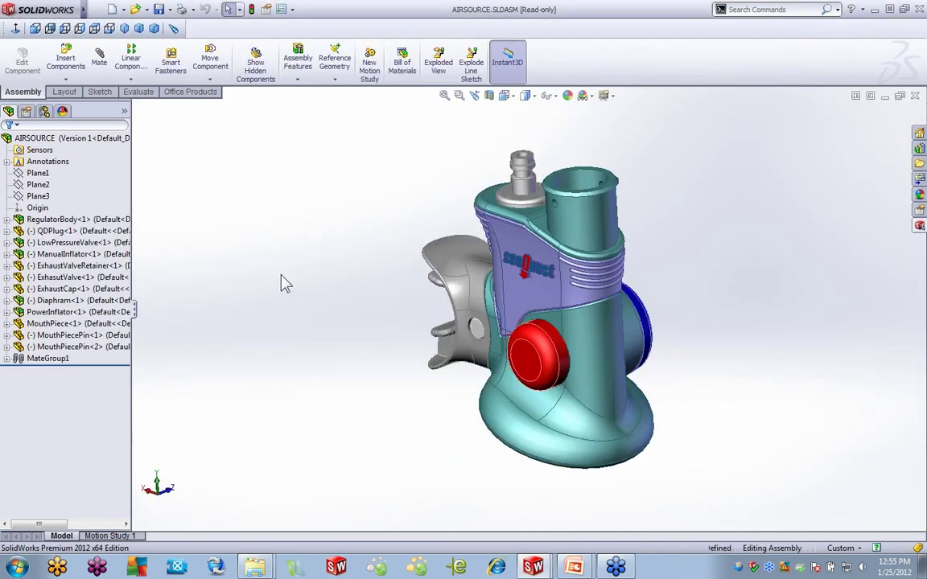
Review the Collaboration system options and close them without changes.
{"action": "left_click", "coordinate": [283, 8]}
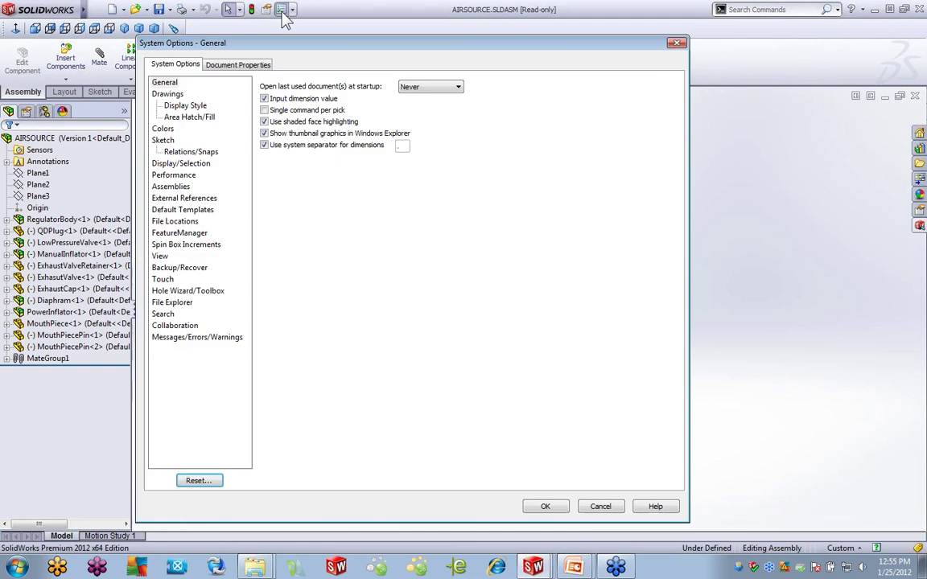
{"action": "left_click", "coordinate": [172, 325]}
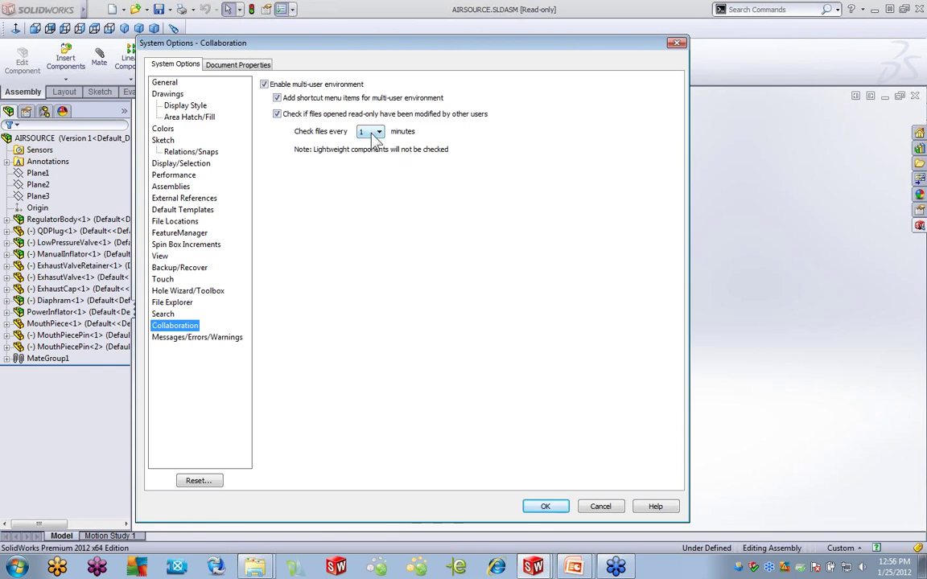
{"action": "left_click", "coordinate": [598, 507]}
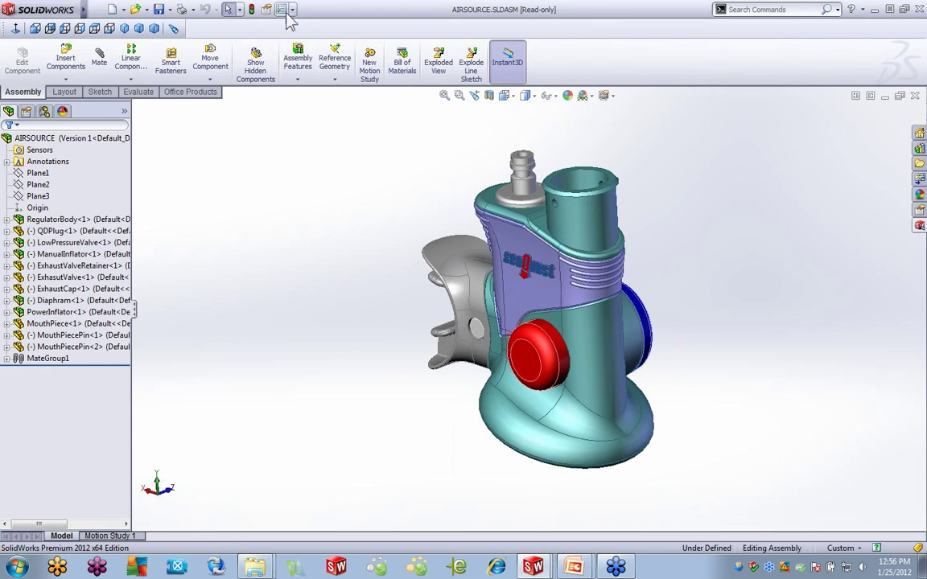
Add the Check Read-only Files command from the Standard category to the toolbar.
{"action": "right_click", "coordinate": [343, 9]}
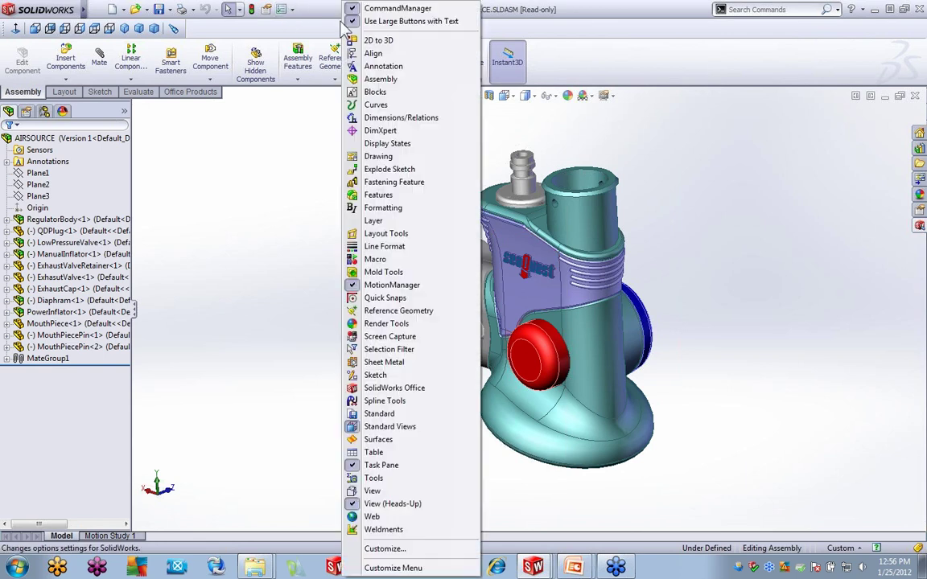
{"action": "left_click", "coordinate": [395, 551]}
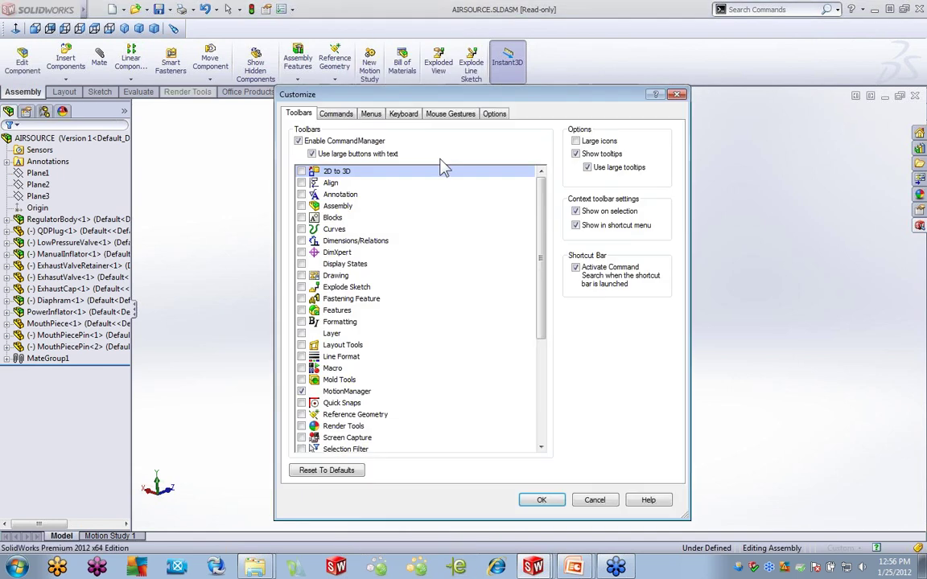
{"action": "left_click", "coordinate": [346, 115]}
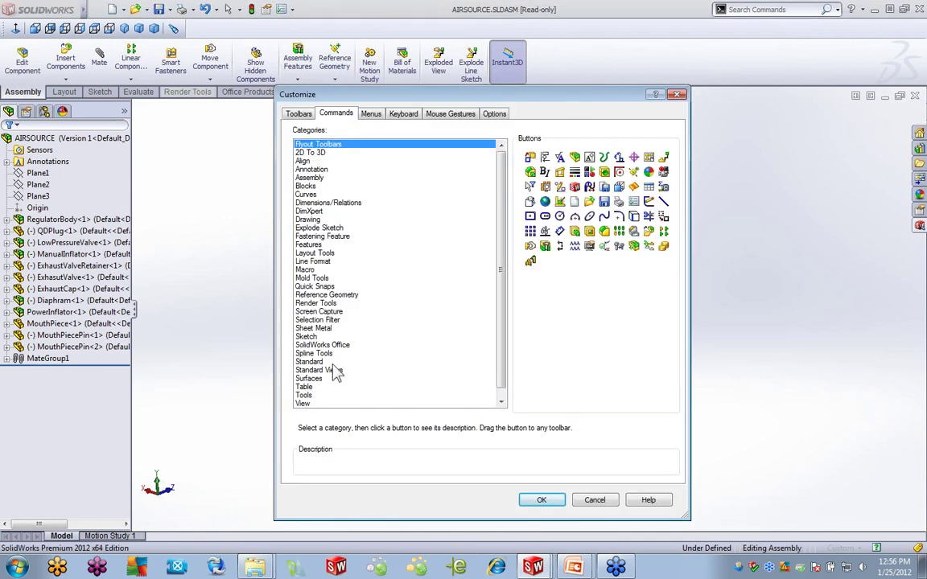
{"action": "left_click", "coordinate": [323, 363]}
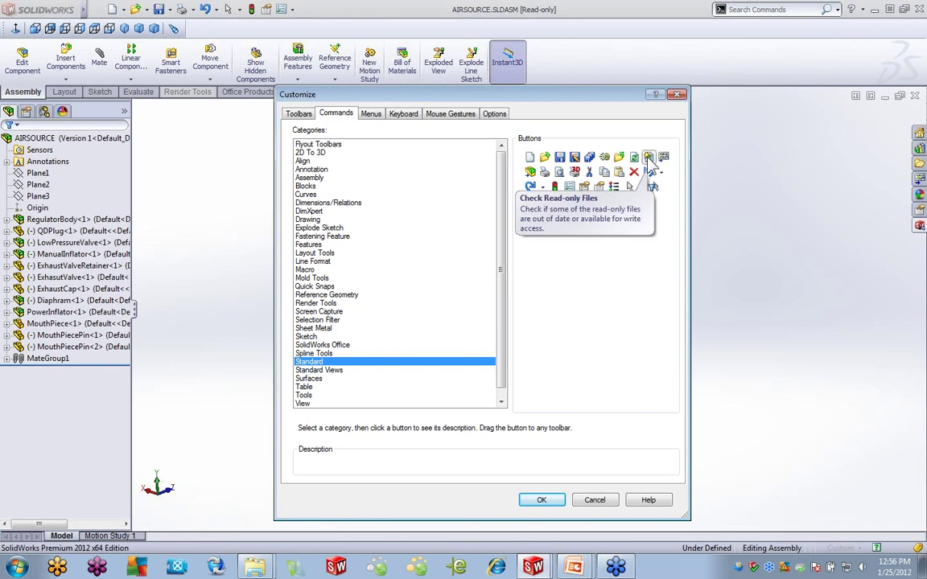
{"action": "left_click", "coordinate": [649, 158]}
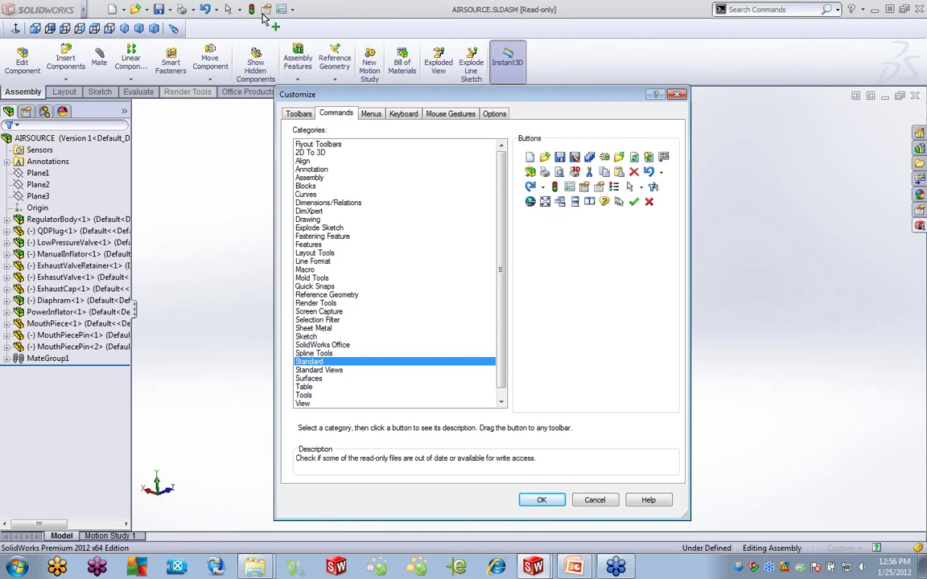
{"action": "left_click", "coordinate": [542, 500]}
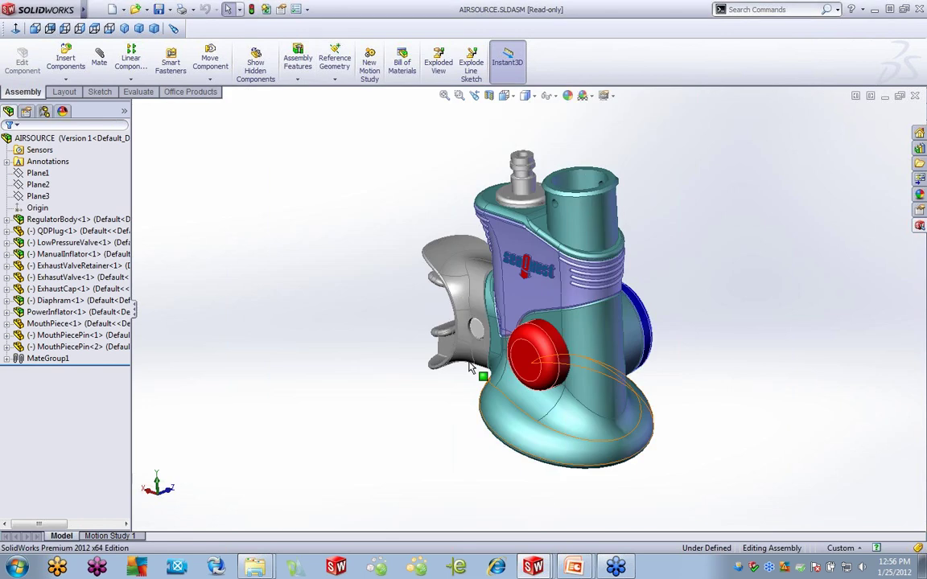
Run Check Read-only Files and reload the out-of-date QDPlug.sldprt into the assembly.
{"action": "left_click", "coordinate": [266, 10]}
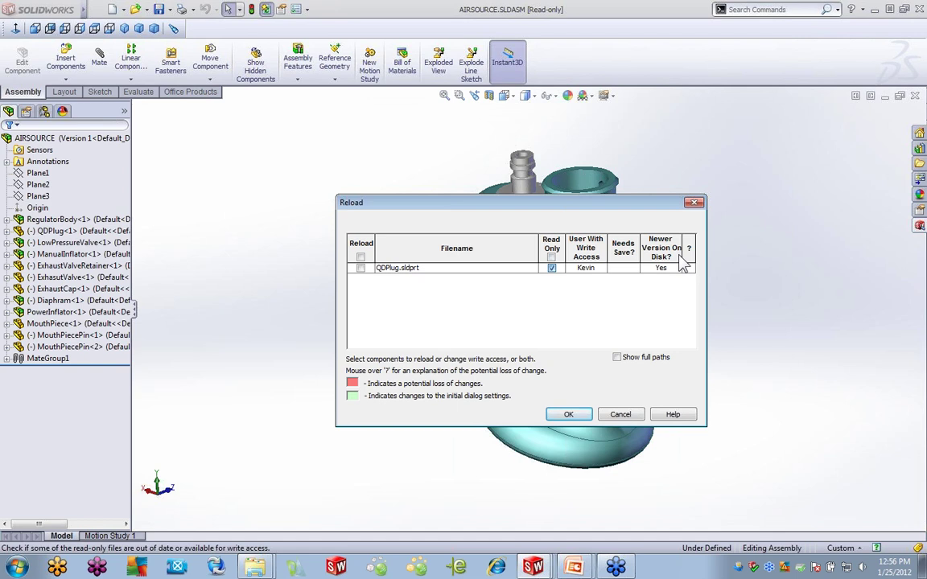
{"action": "left_click", "coordinate": [360, 269]}
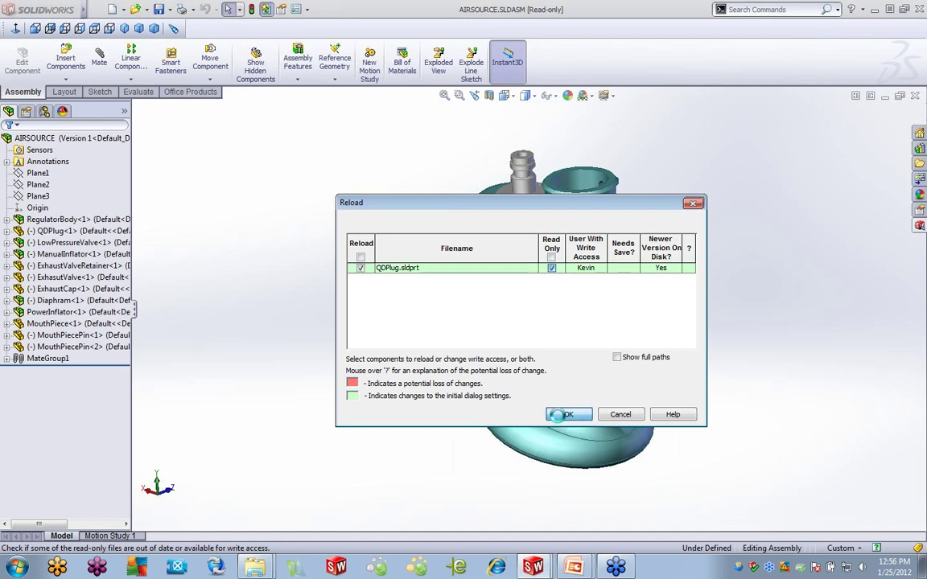
{"action": "left_click", "coordinate": [557, 414]}
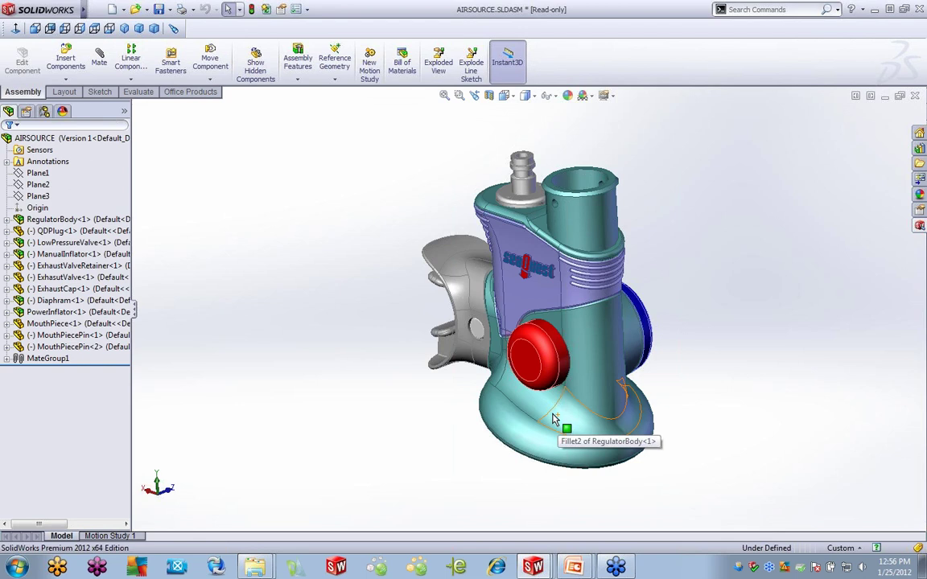
Inspect the plug's updated 0.540 dimension, then display the Collaboration system options.
{"action": "double_click", "coordinate": [518, 191]}
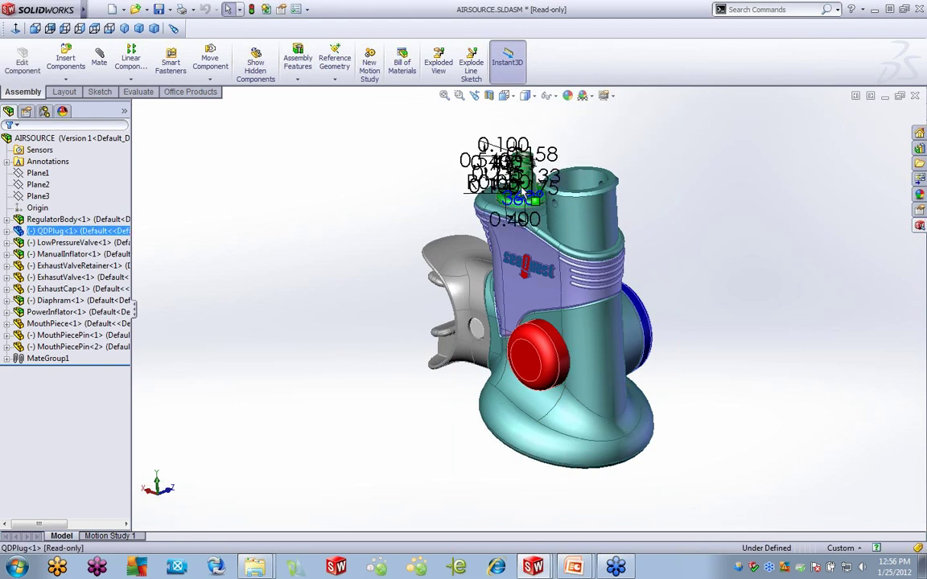
{"action": "scroll", "coordinate": [487, 157], "scroll_direction": "down", "scroll_amount": 3}
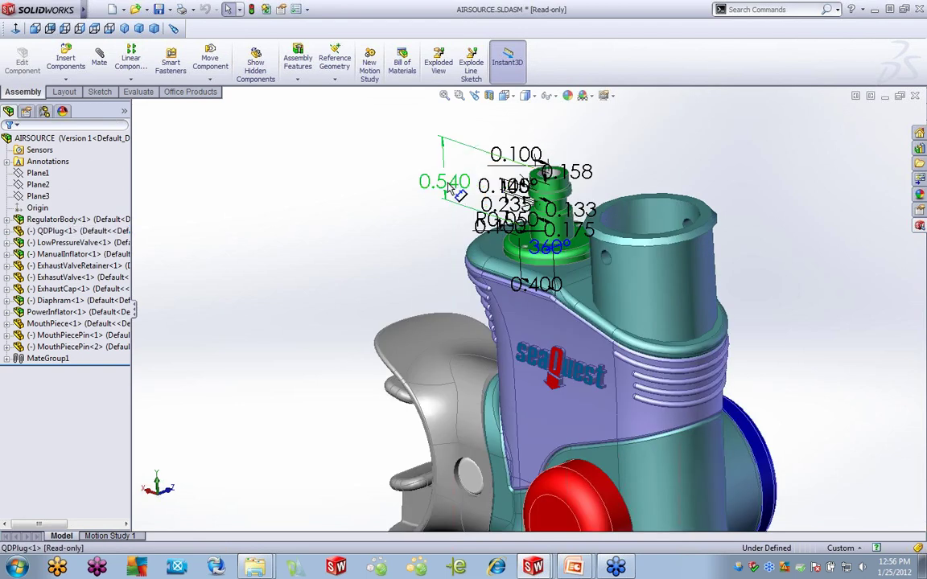
{"action": "left_click", "coordinate": [428, 182]}
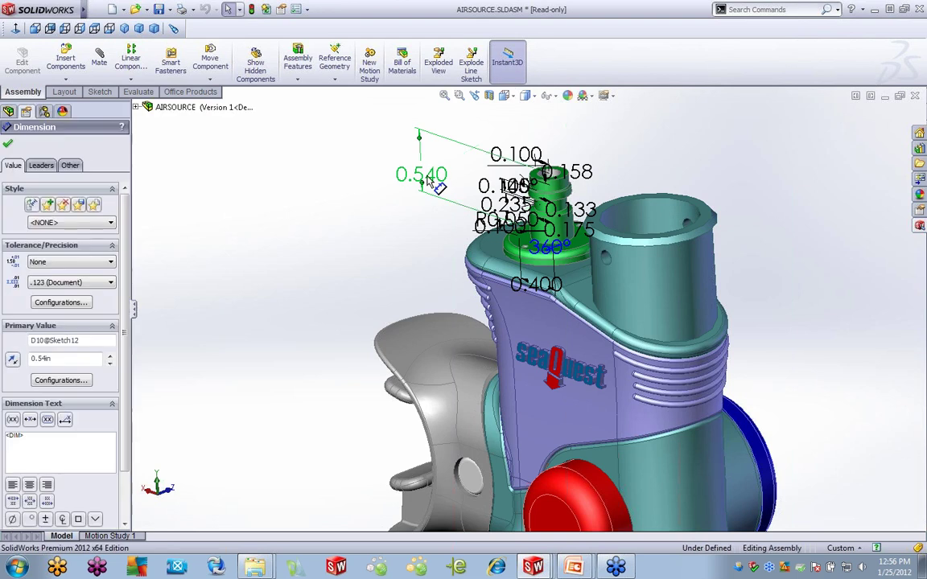
{"action": "left_click", "coordinate": [297, 9]}
{"action": "left_click", "coordinate": [177, 326]}
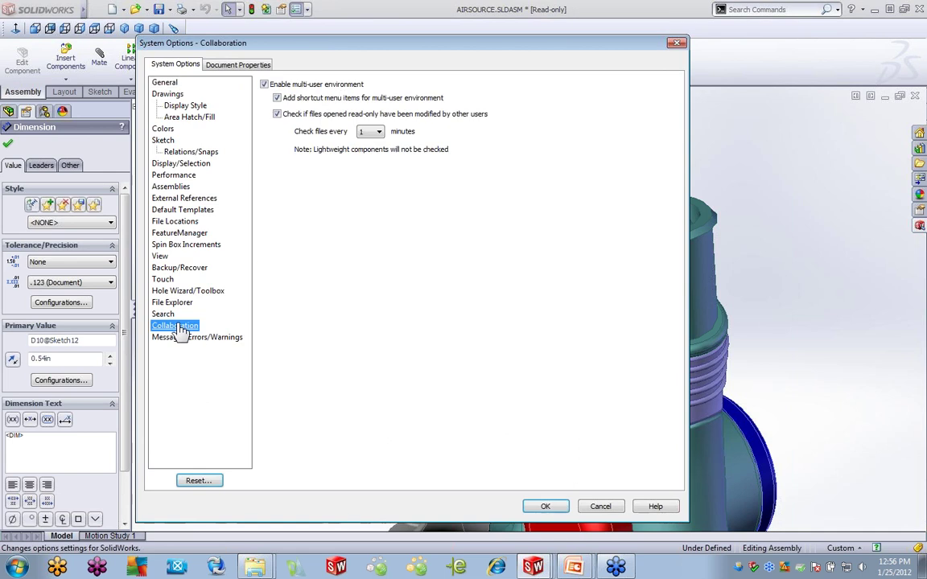